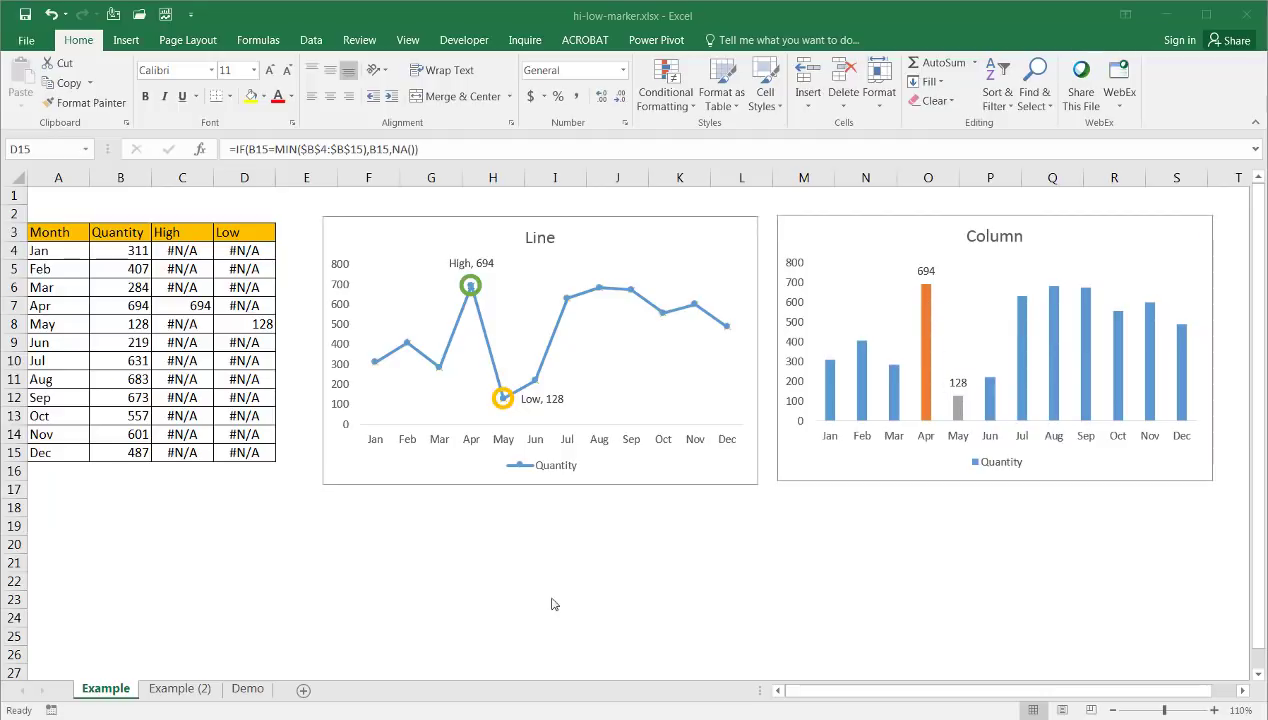
Draw a circle about 0.19" in size around the July data point of the Line chart
left_click(127, 41)
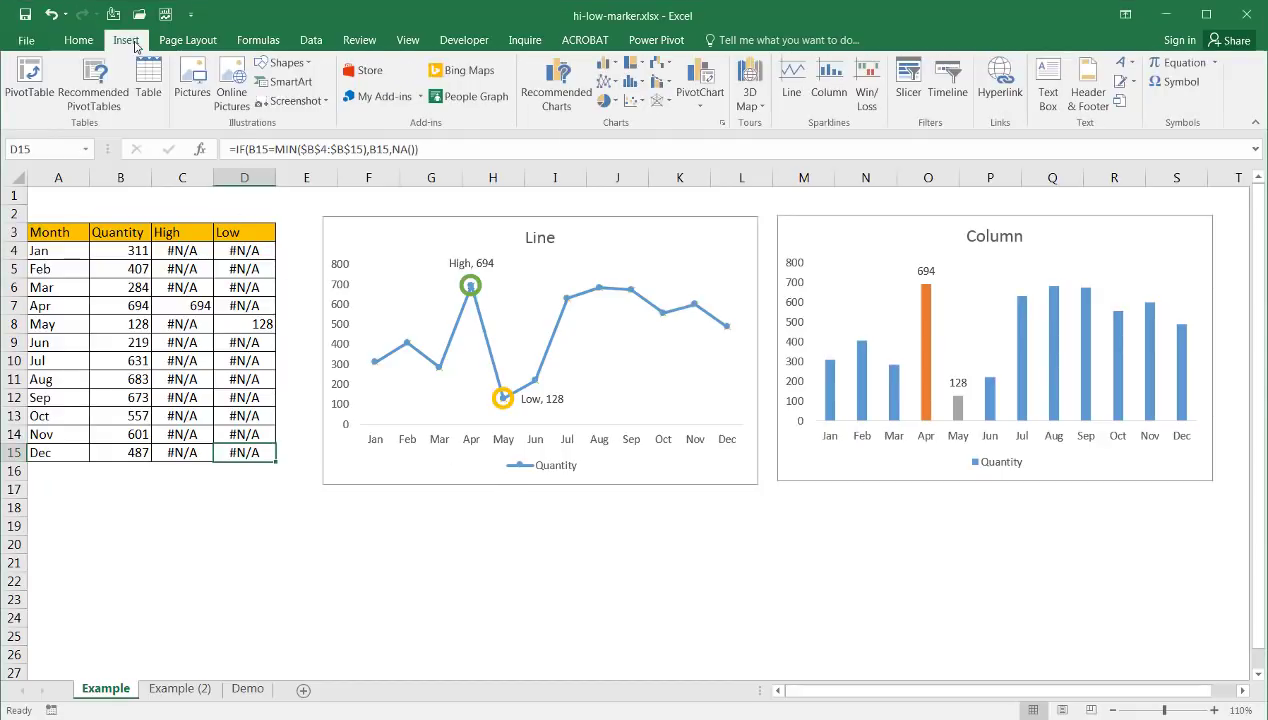
left_click(284, 63)
left_click(322, 100)
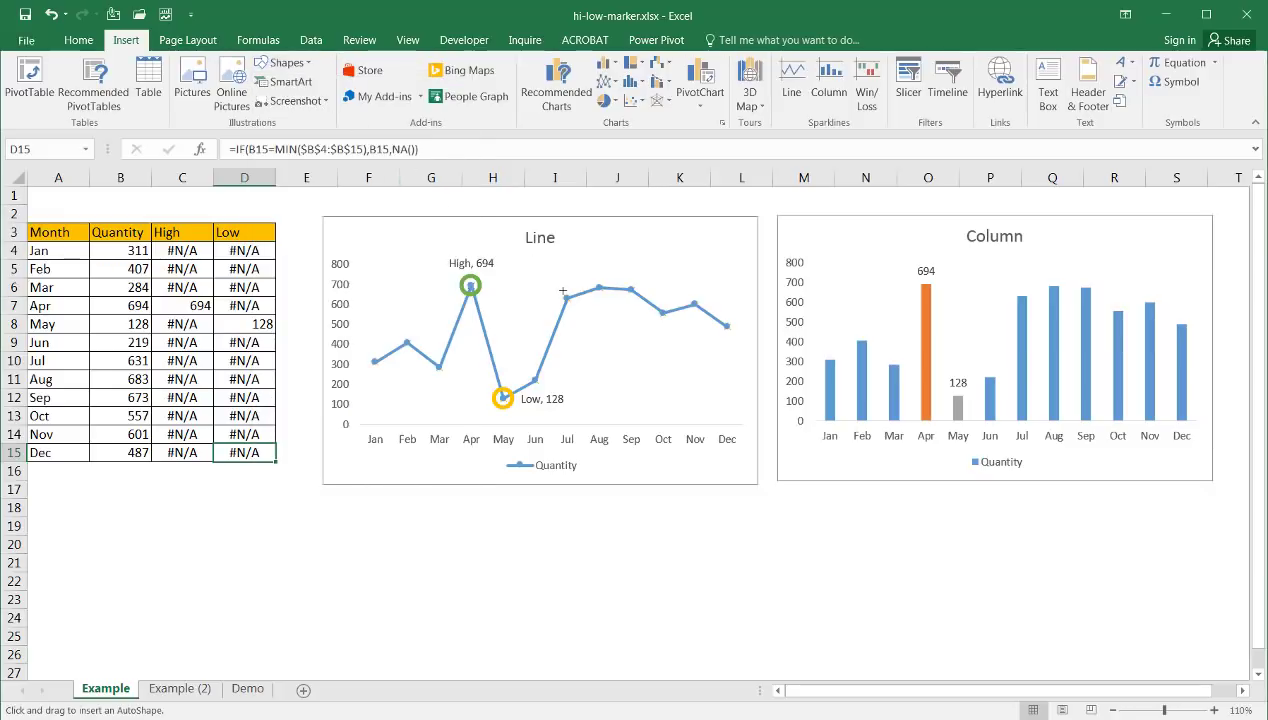
left_click_drag(558, 291, 578, 310)
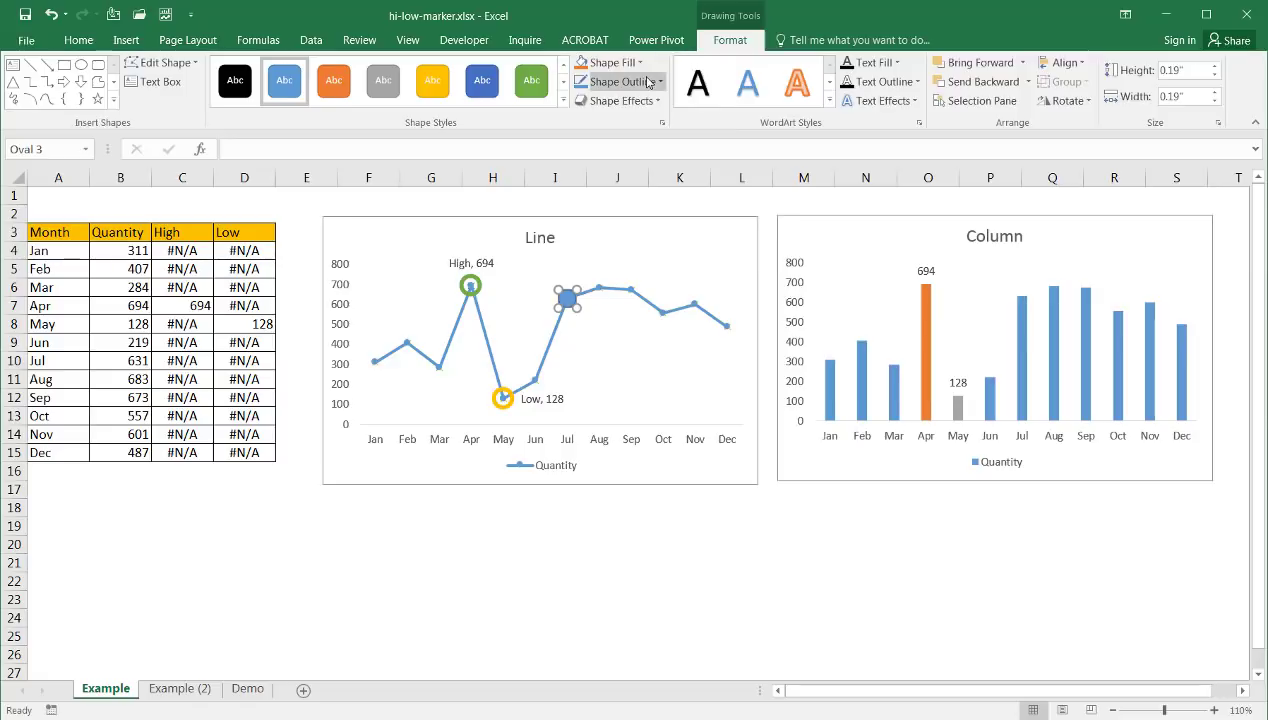
Give the circle on the July point a red outline and no fill
left_click(646, 82)
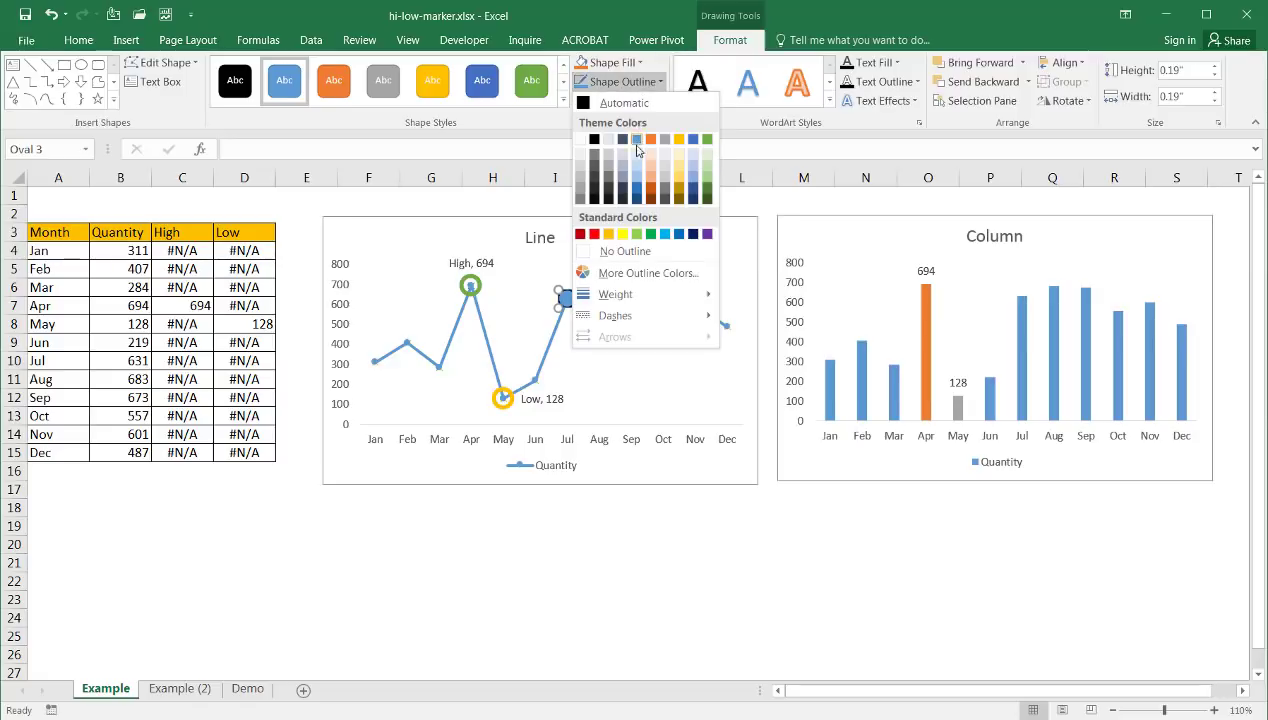
left_click(620, 253)
left_click(628, 81)
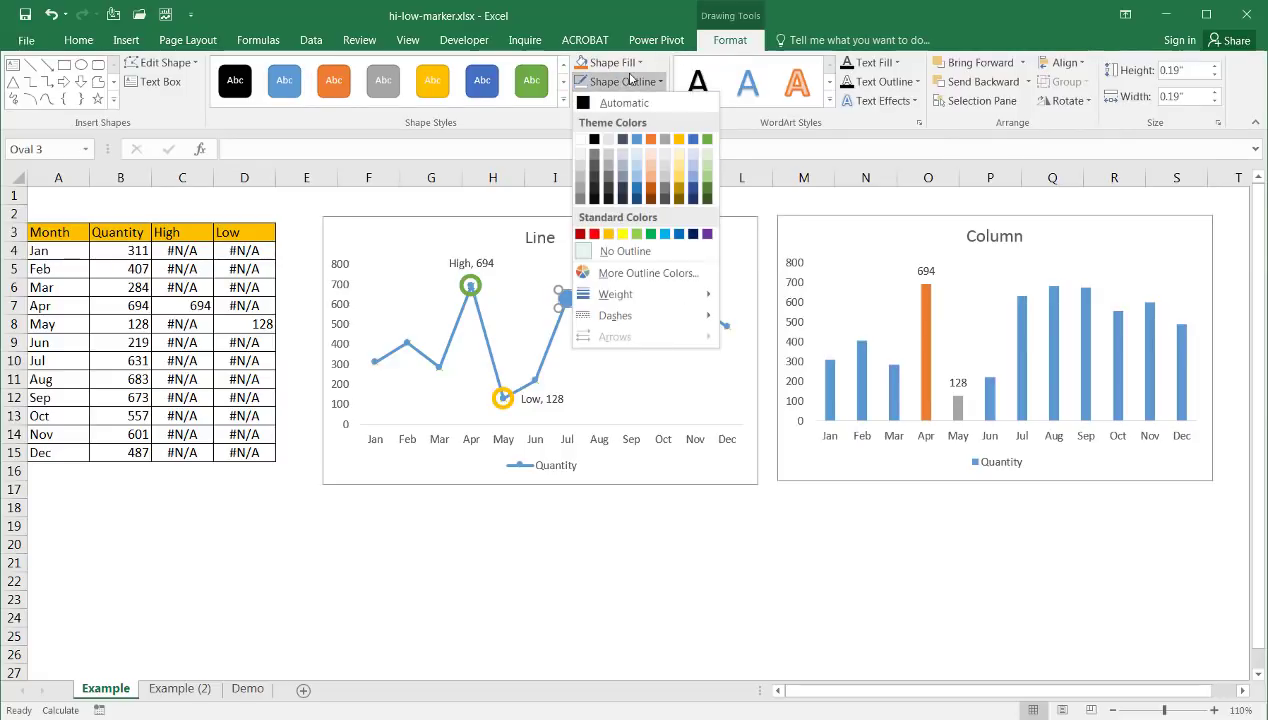
left_click(580, 234)
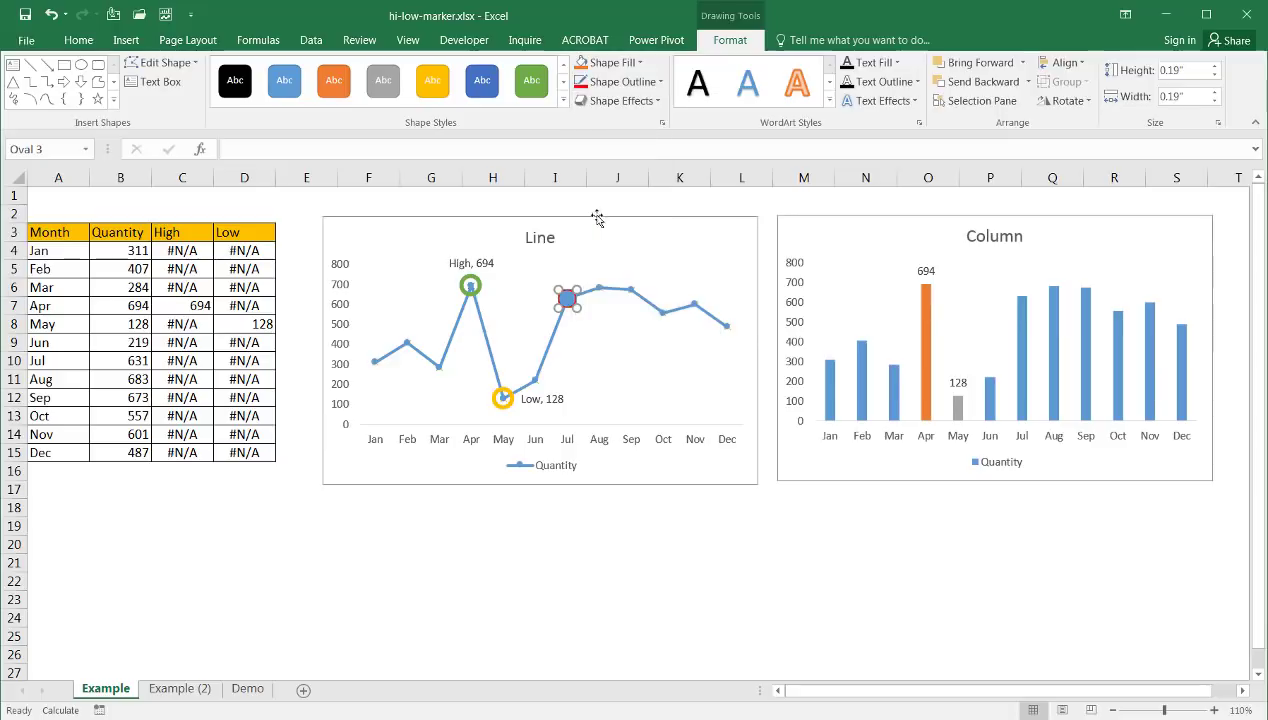
left_click(612, 62)
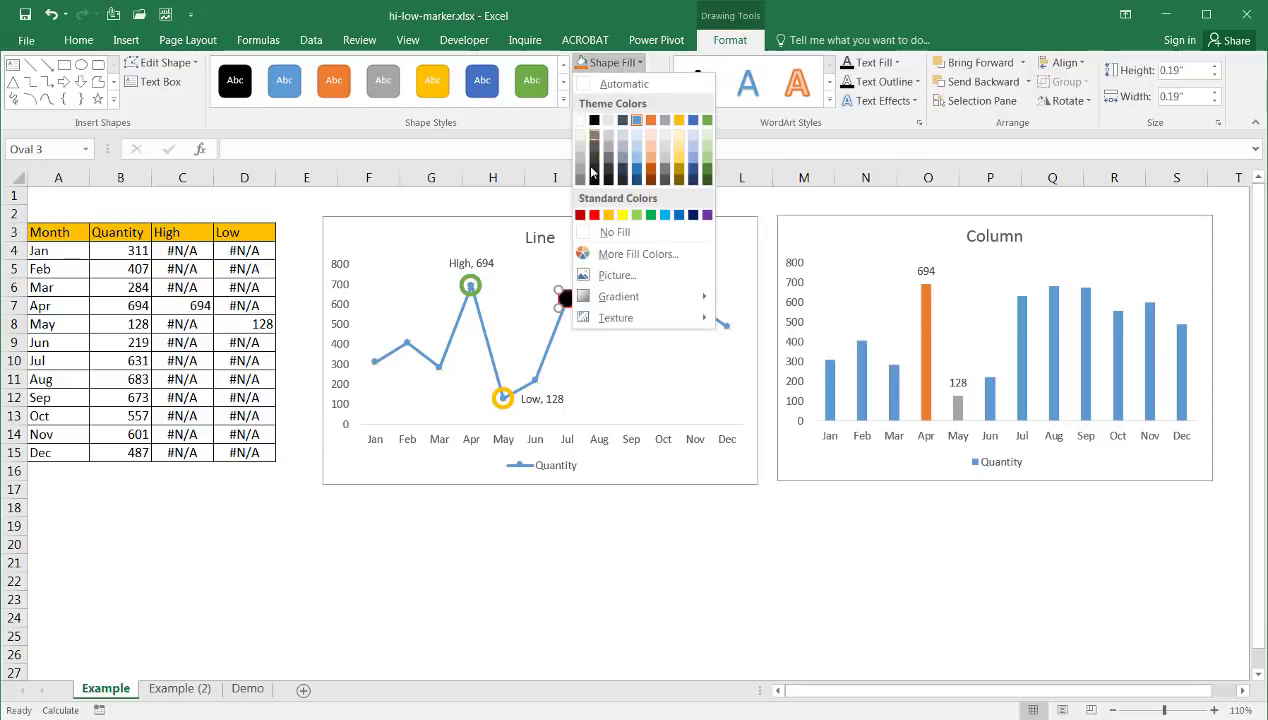
left_click(600, 234)
left_click(597, 351)
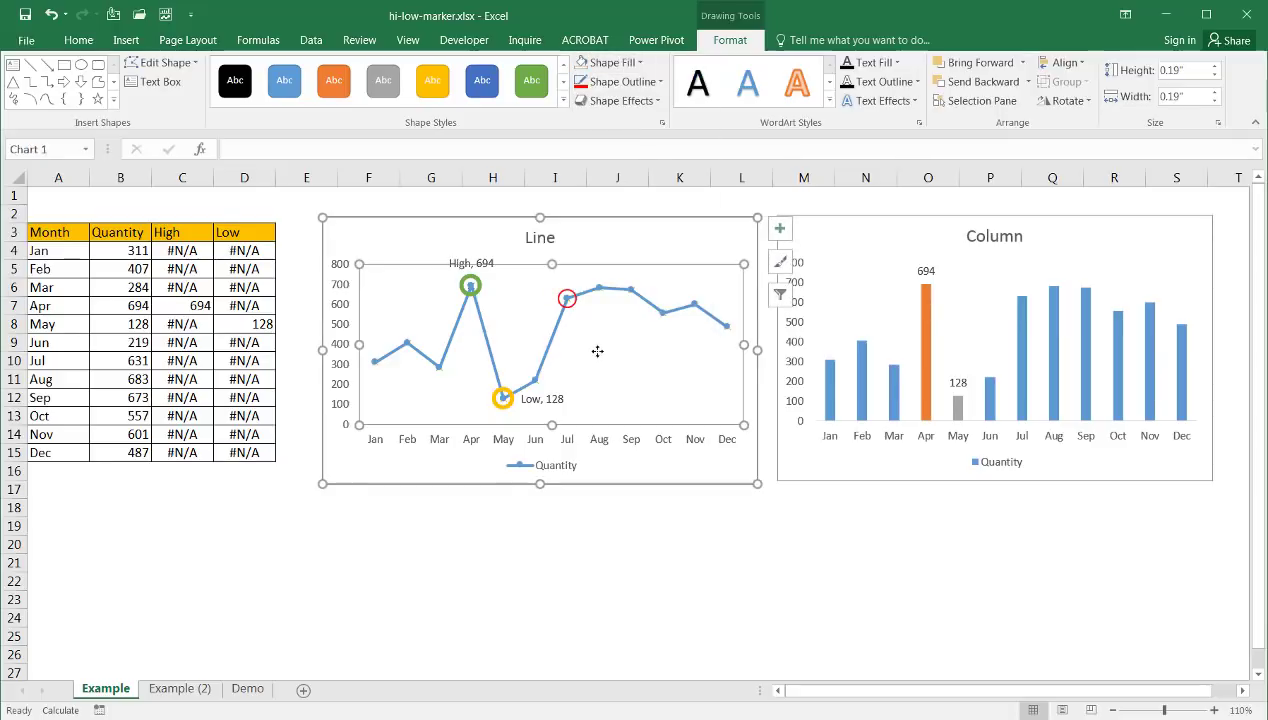
left_click(543, 544)
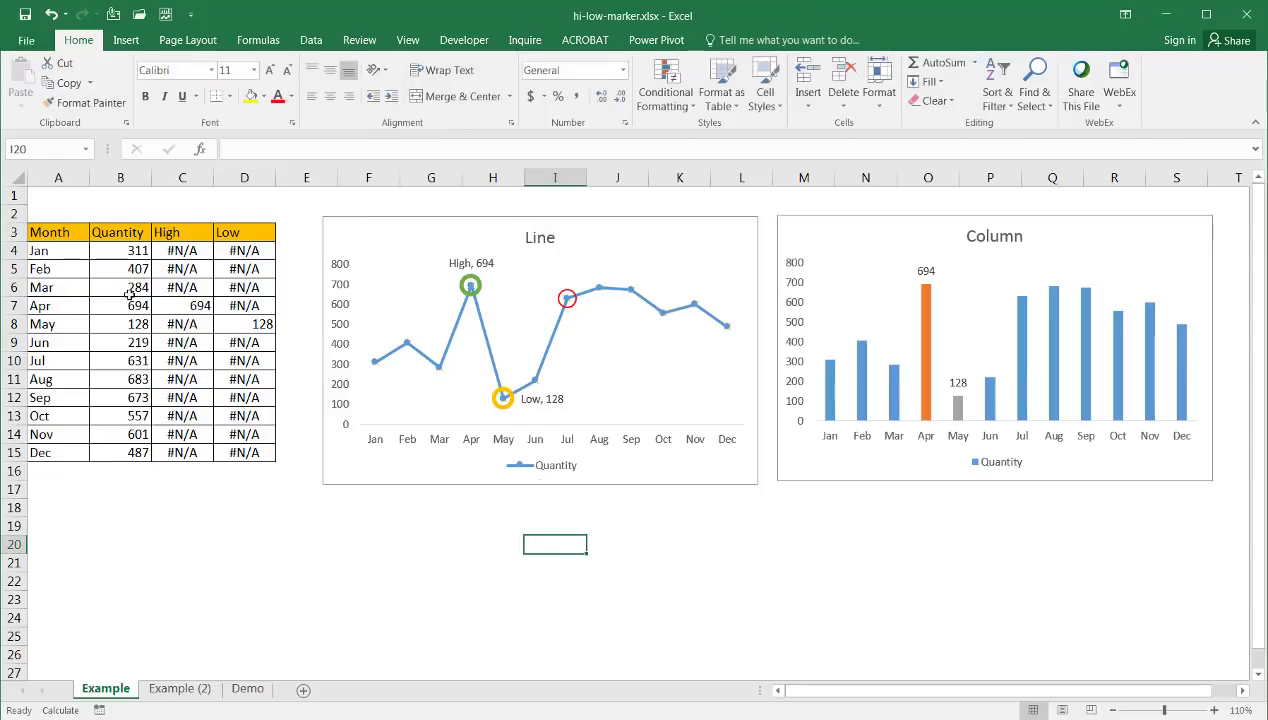
Recalculate the quantities on the Example (2) sheet four times to check how the chart's high and low markers respond
left_click(181, 689)
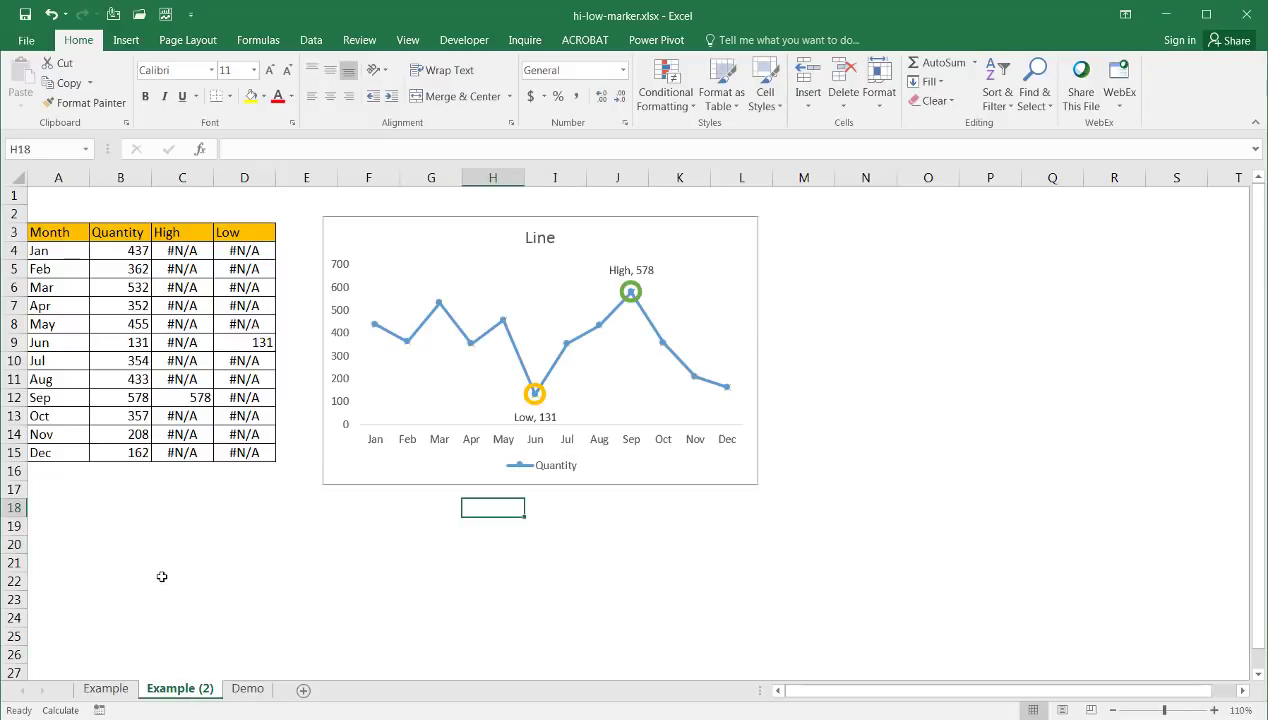
left_click(161, 577)
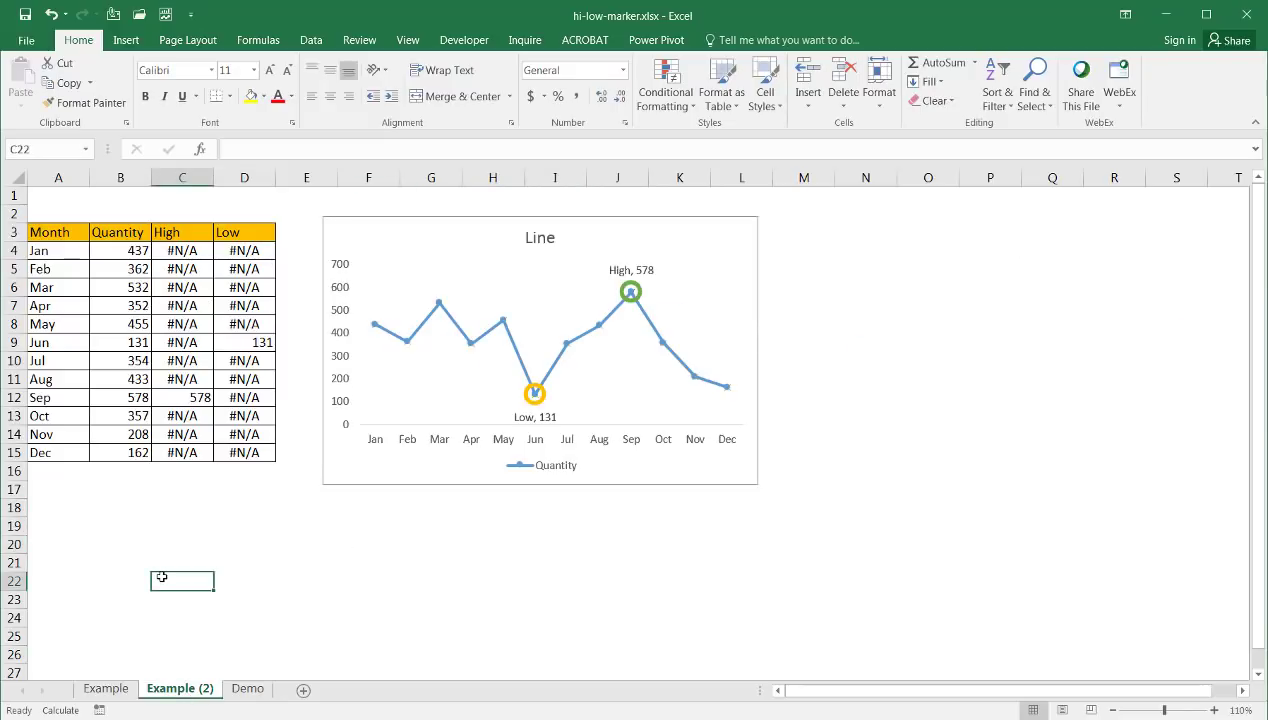
key("F9")
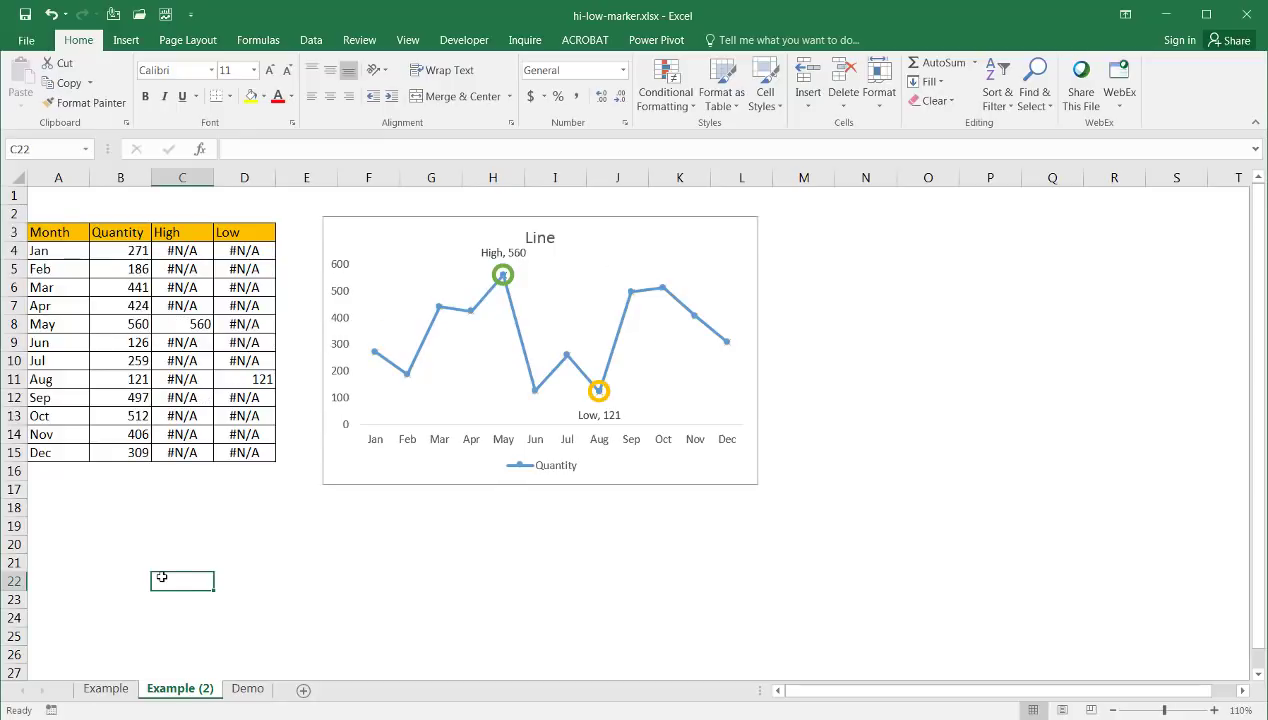
key("F9")
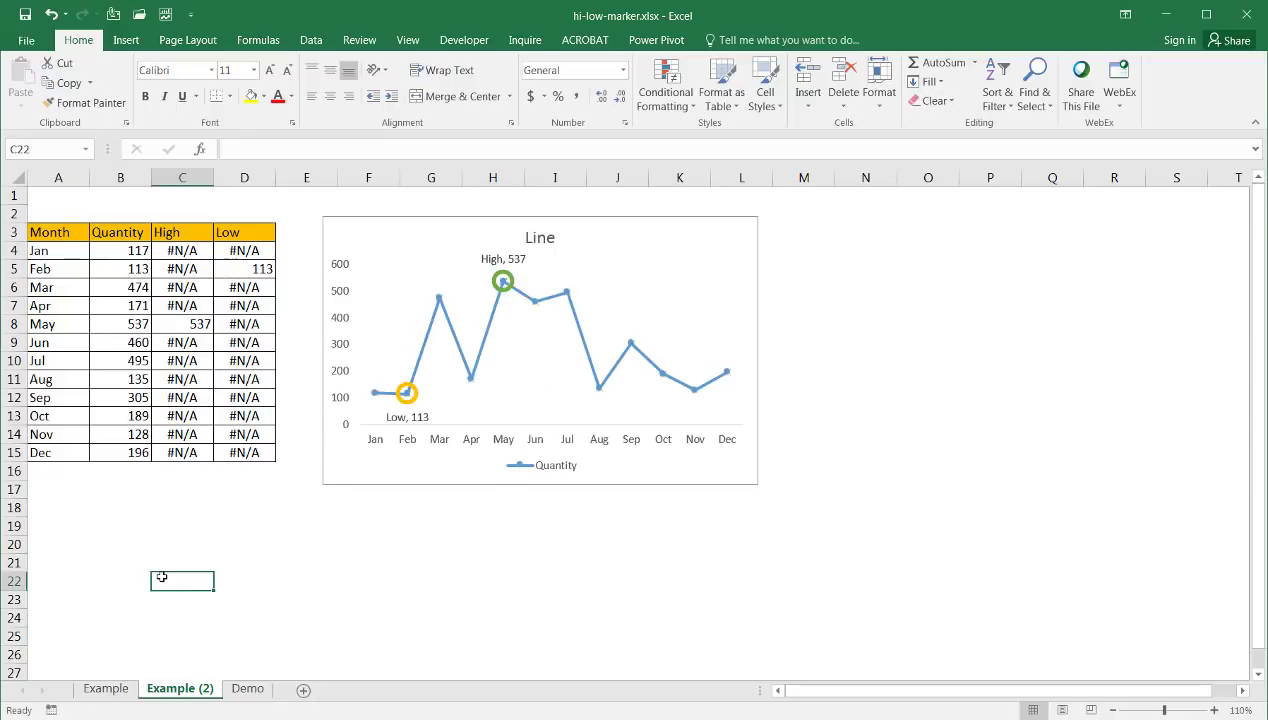
key("F9")
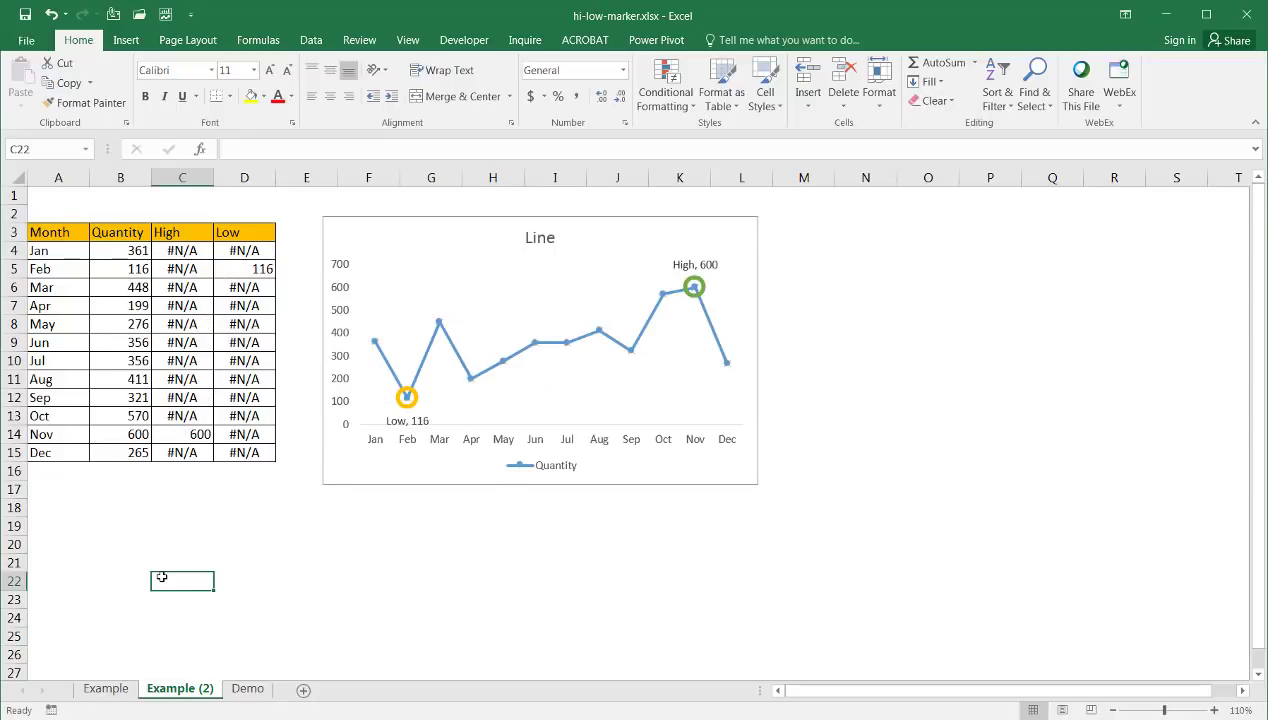
key("F9")
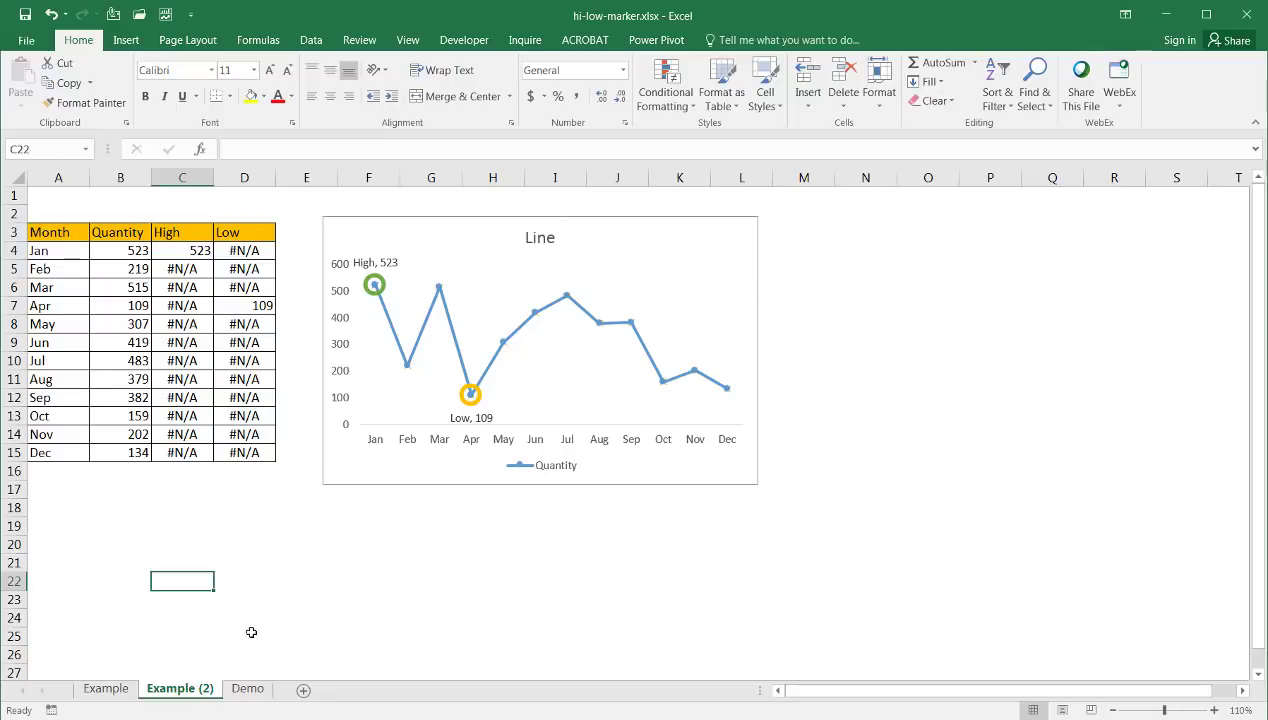
On the Demo sheet, enter =RANDBETWEEN(100,600) in B2 and fill it down the Quantity column through December
left_click(248, 689)
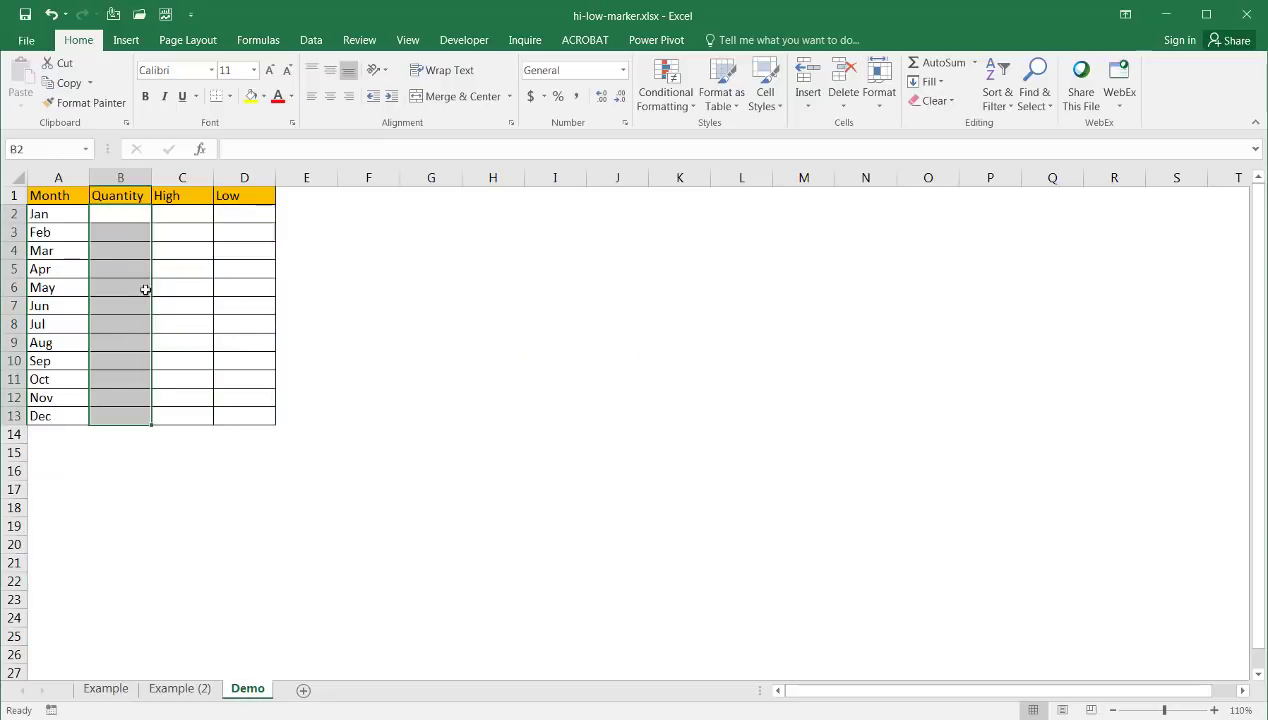
left_click(117, 213)
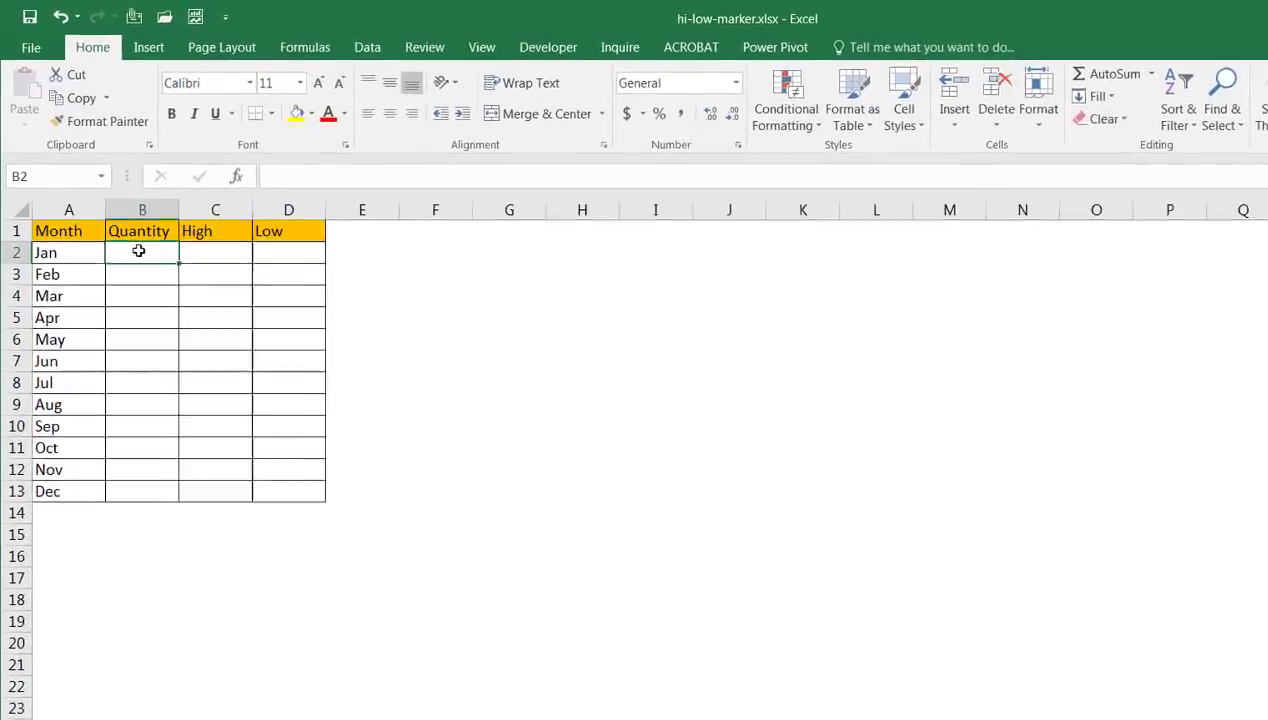
type("=randb")
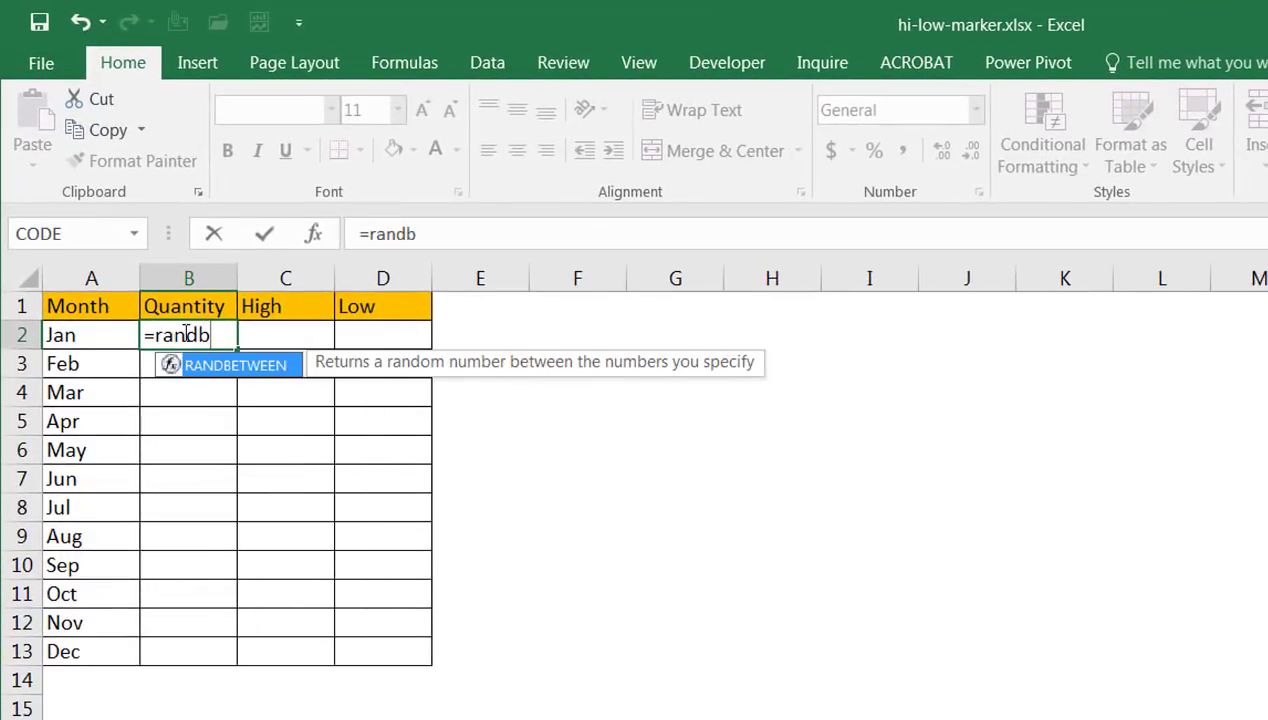
key("Tab")
type("1")
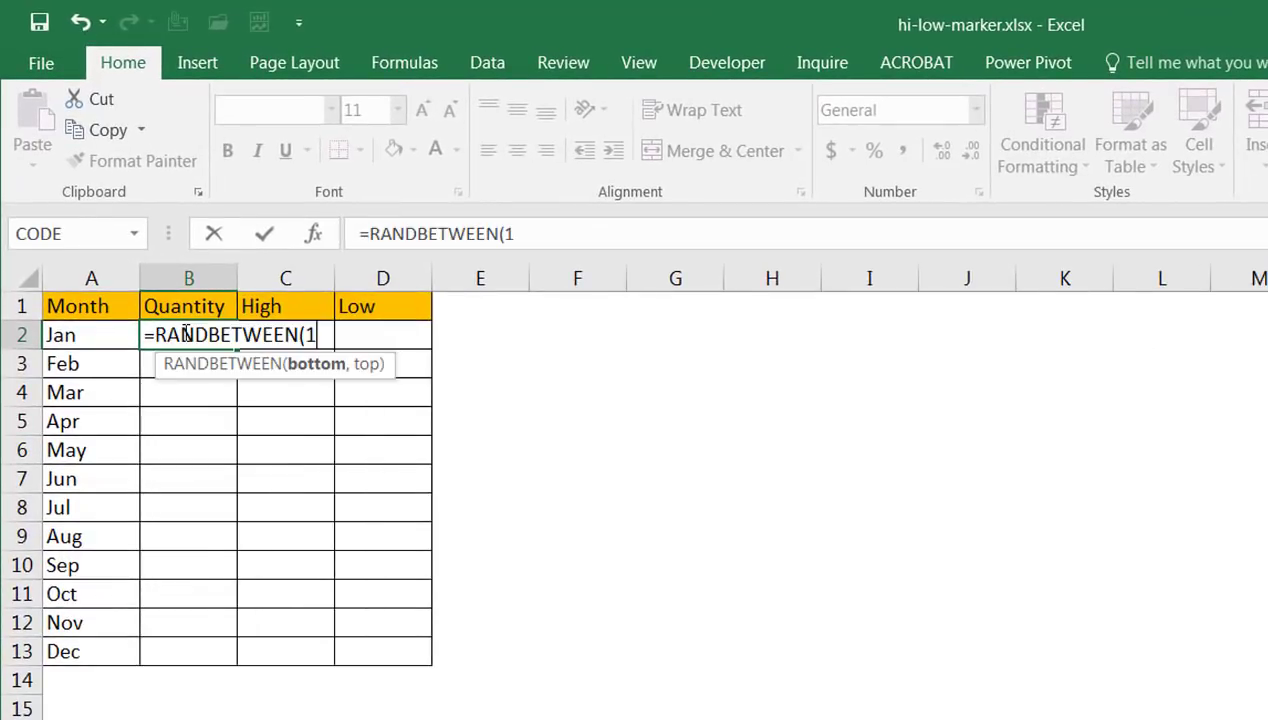
type("00,60")
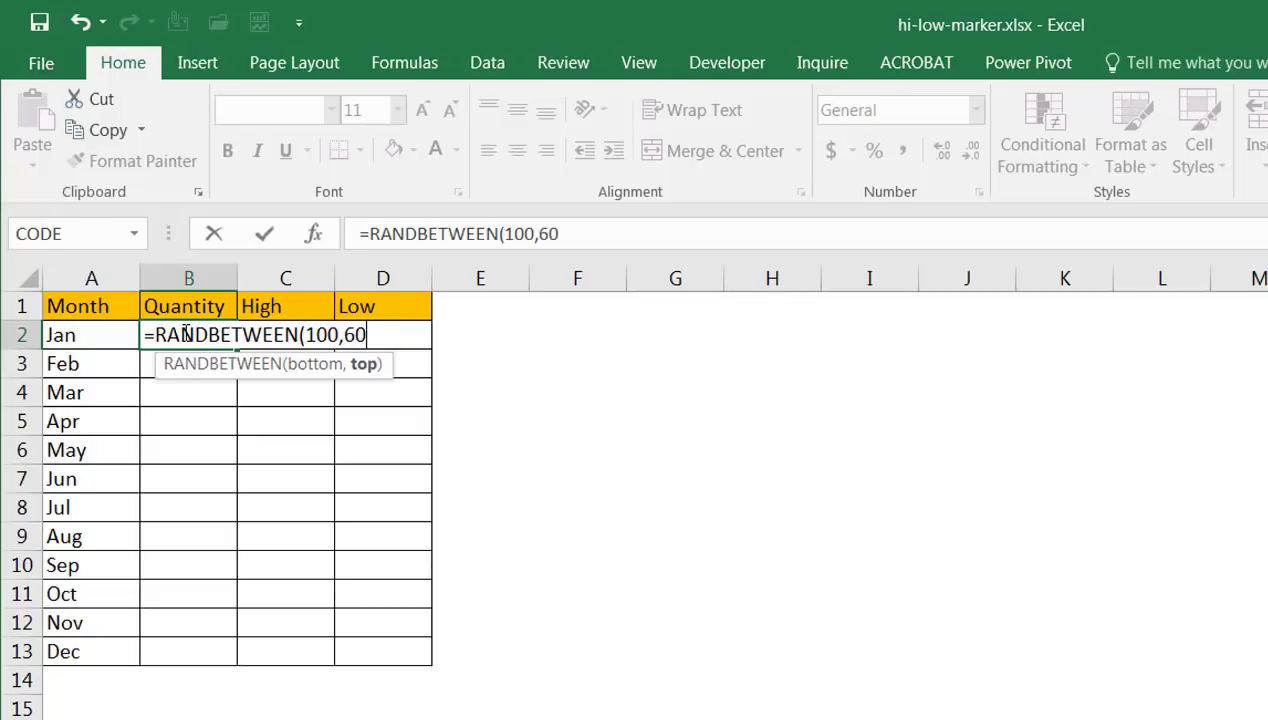
type("0)")
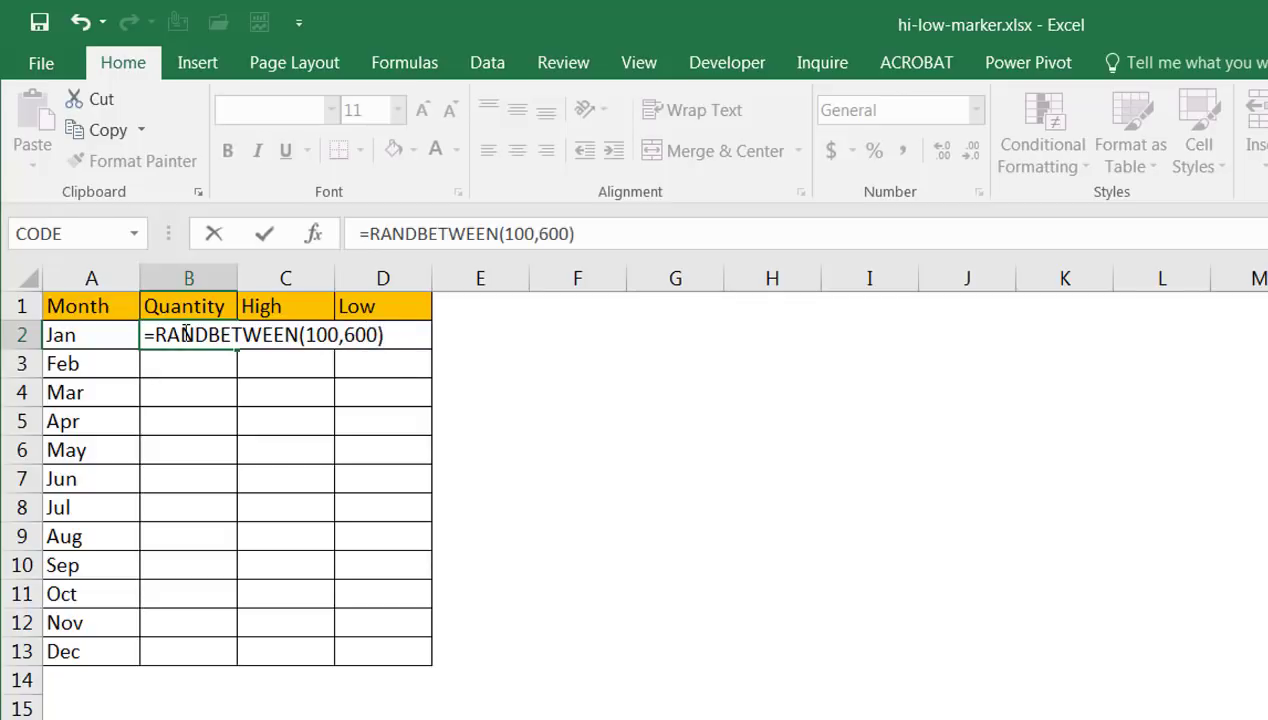
key("ctrl+Return")
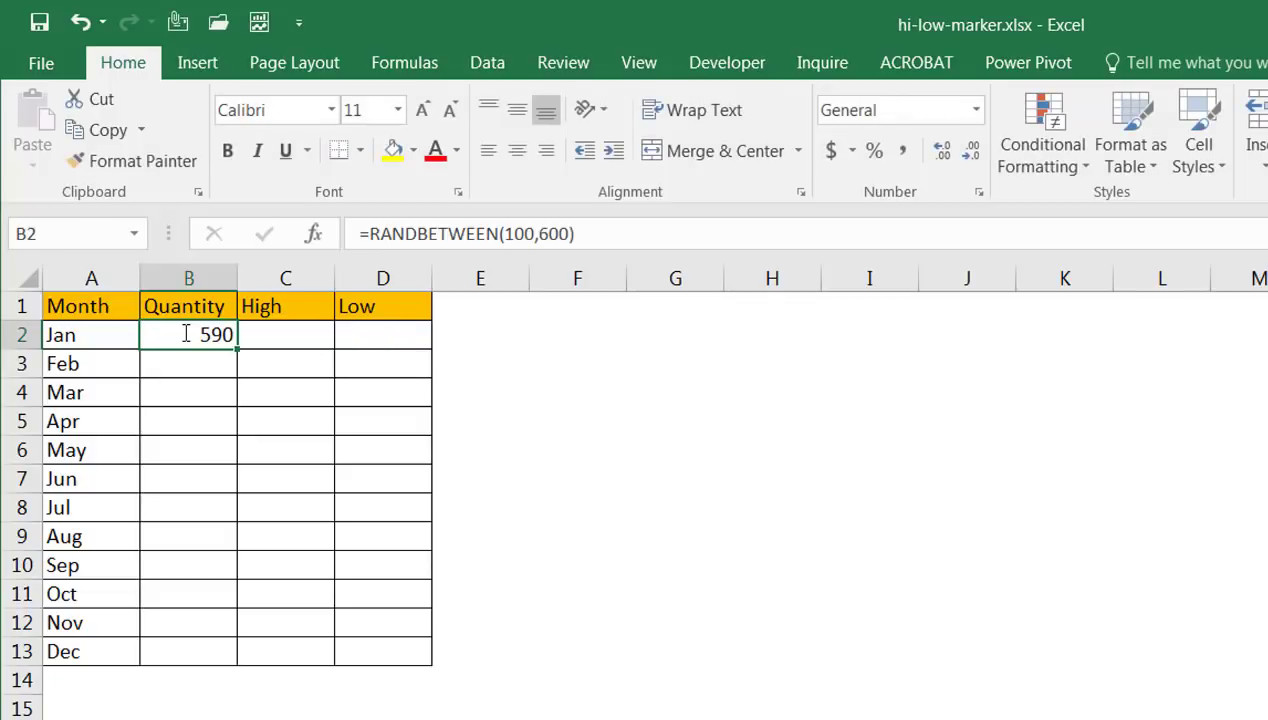
double_click(238, 347)
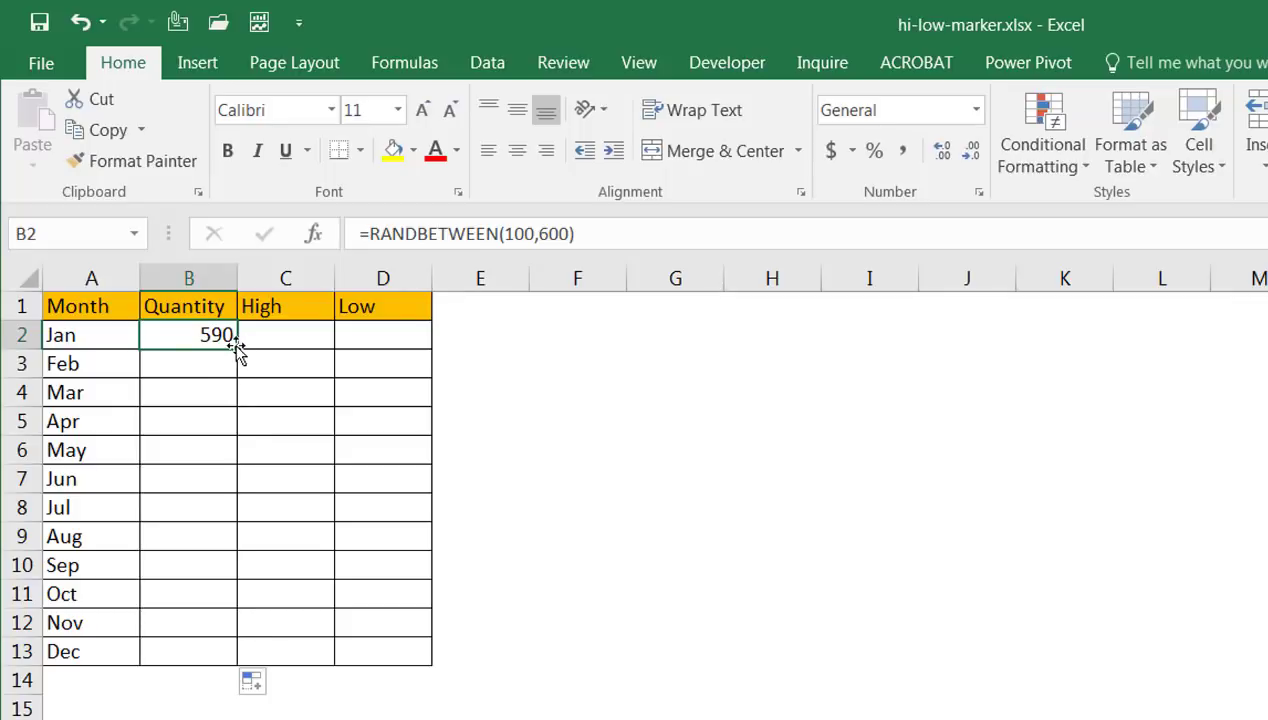
Begin a MAX formula in C2 that covers the quantities in B2:B13
left_click(301, 338)
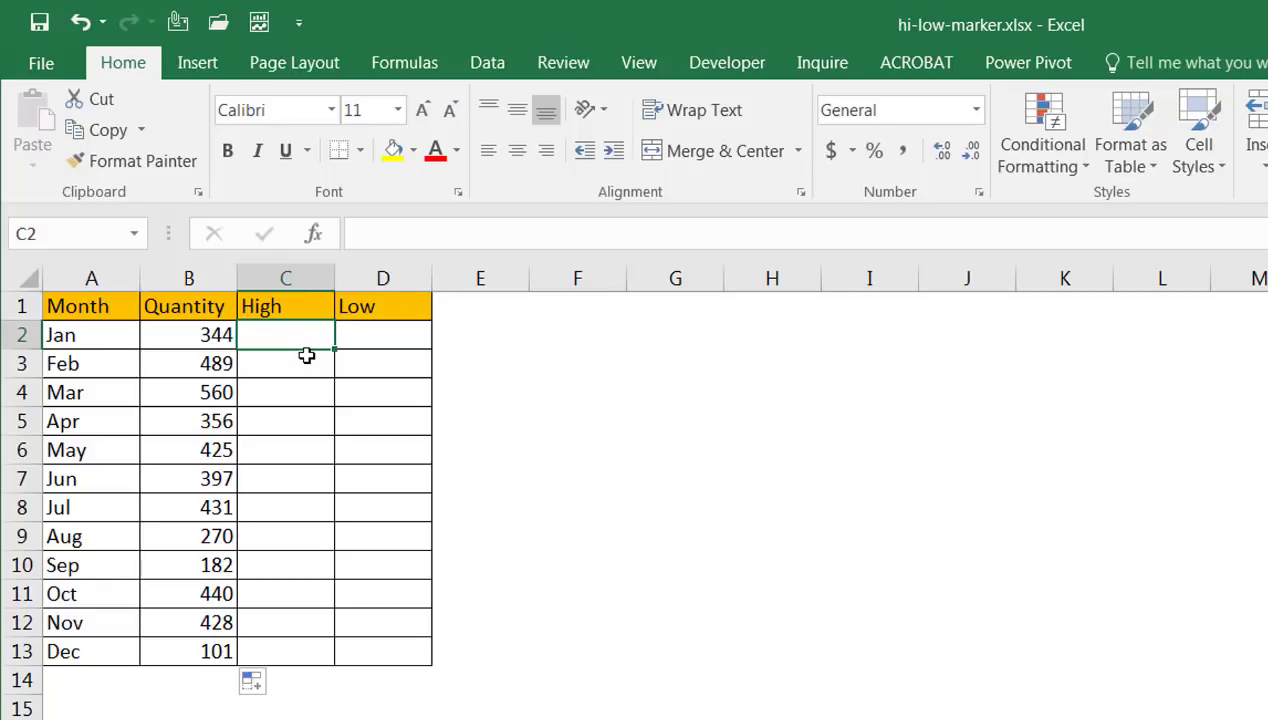
type("=max")
double_click(300, 364)
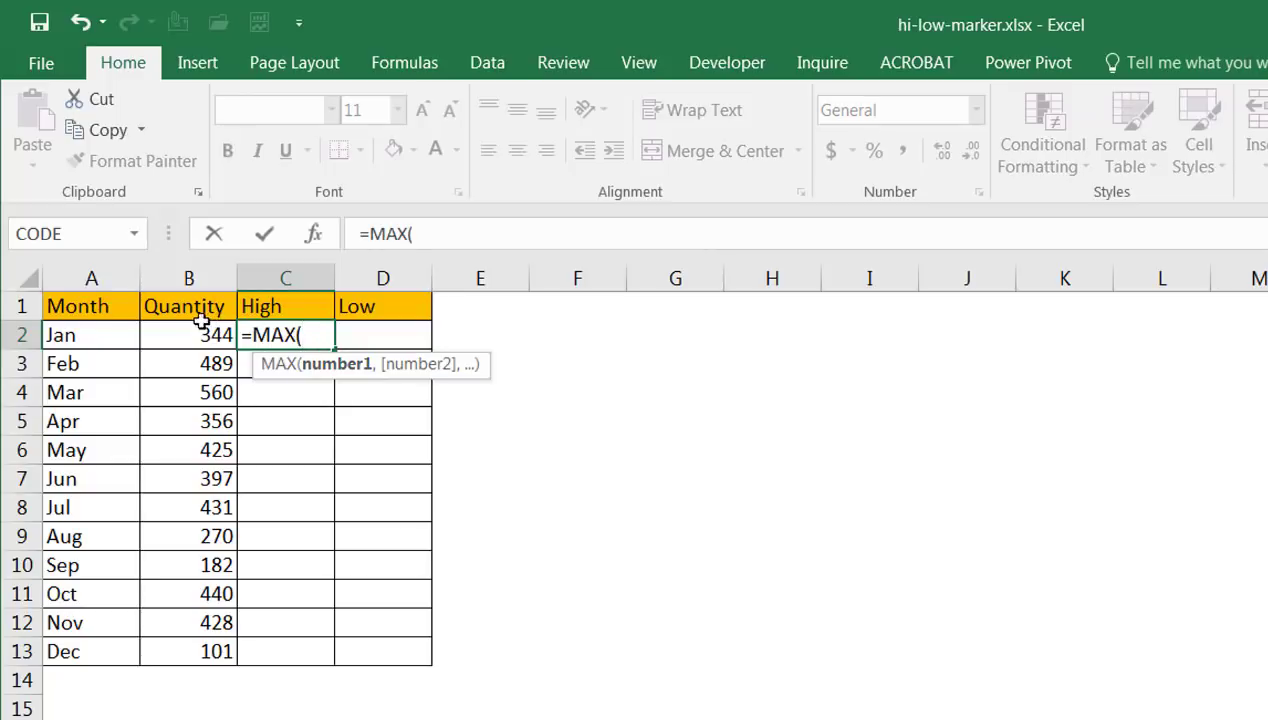
left_click_drag(195, 335, 200, 650)
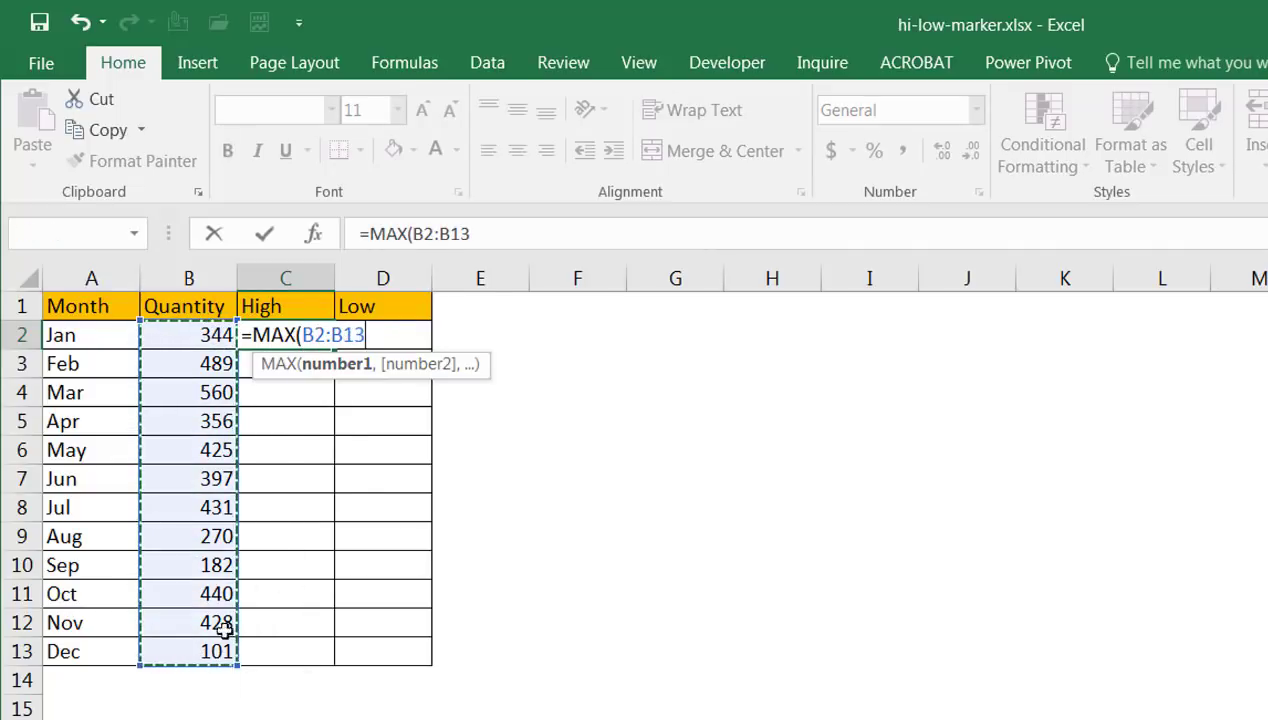
Make the MAX range absolute so C2 contains =MAX($B$2:$B$13), and fill the formula down the High column through December
left_click(424, 234)
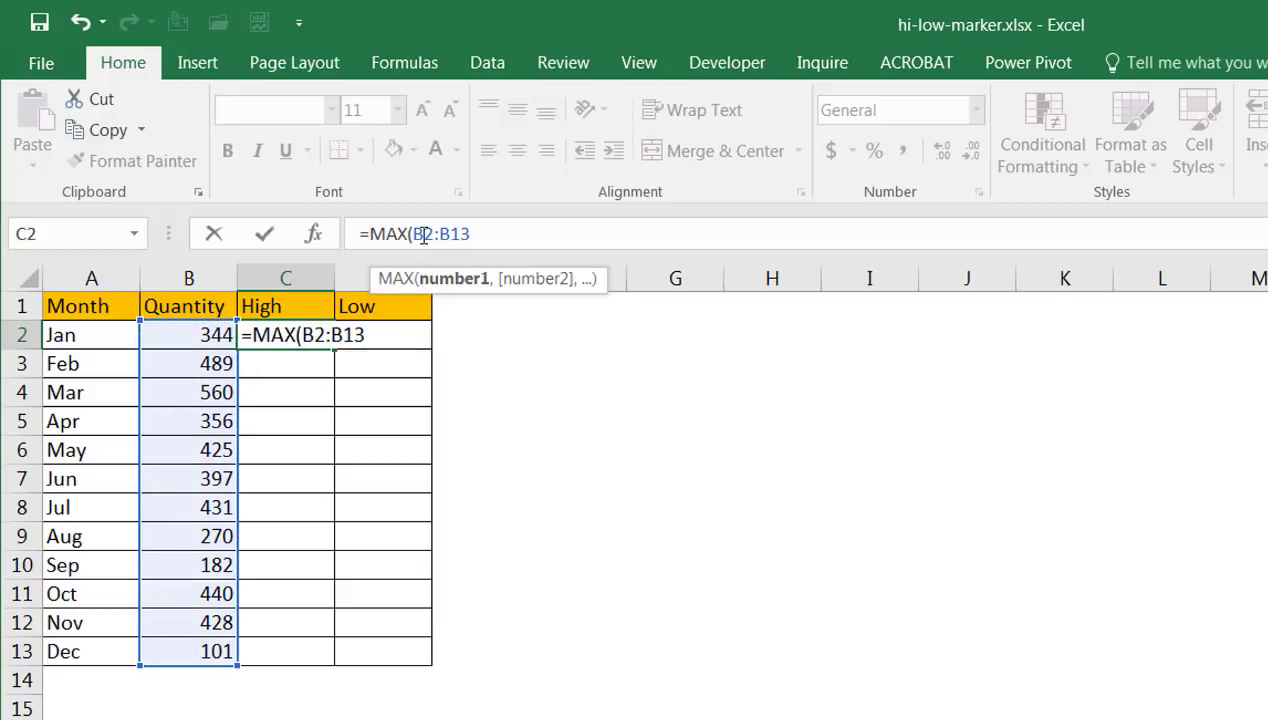
key("F4")
left_click(467, 234)
key("F4")
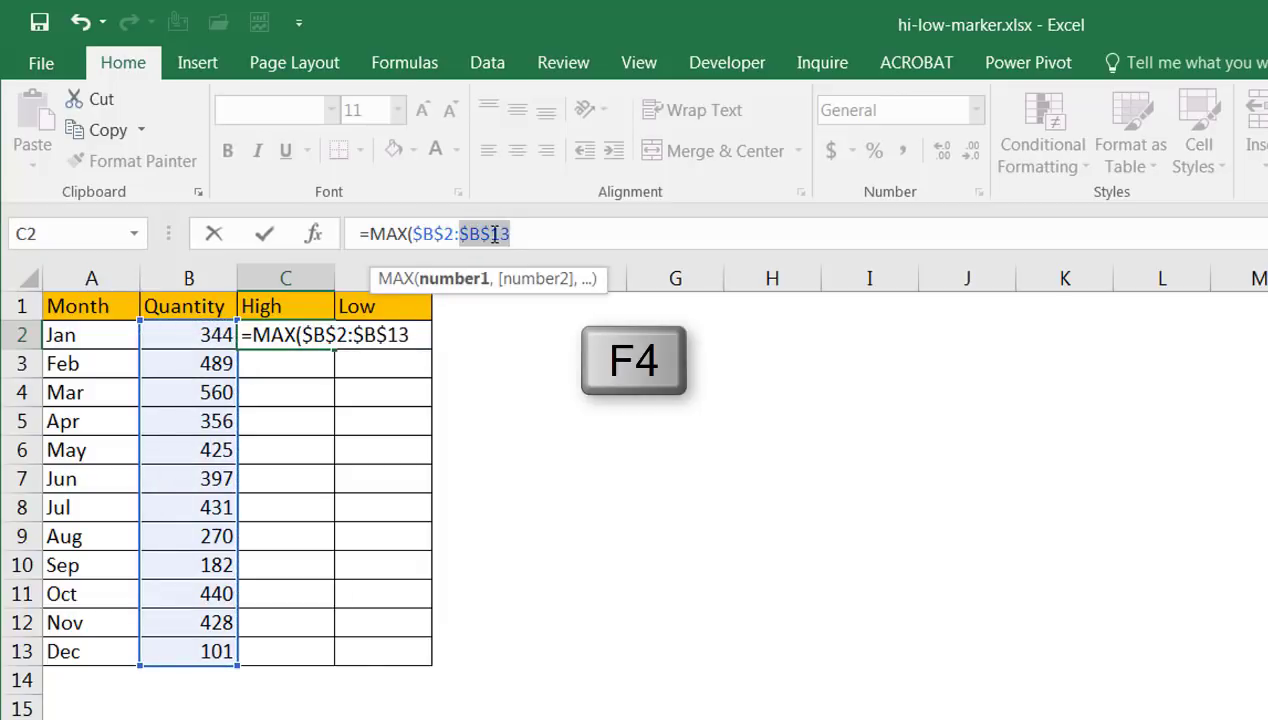
left_click(520, 237)
type(")")
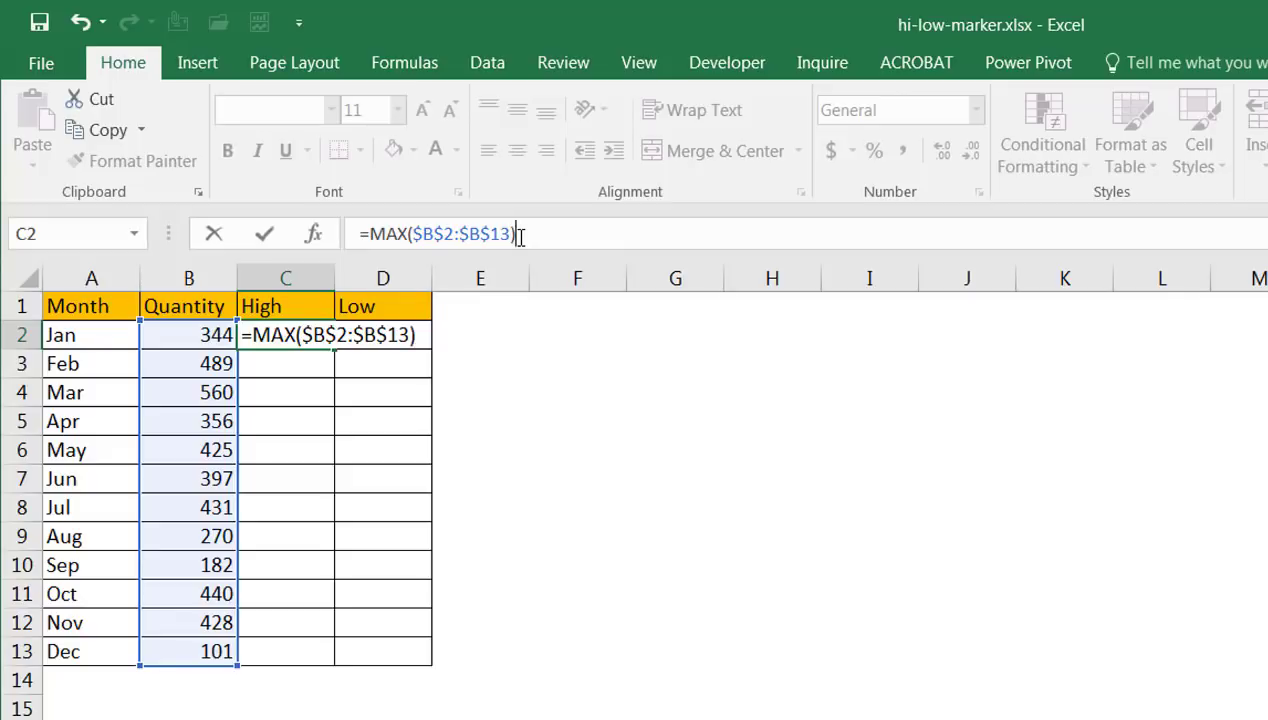
key("Return")
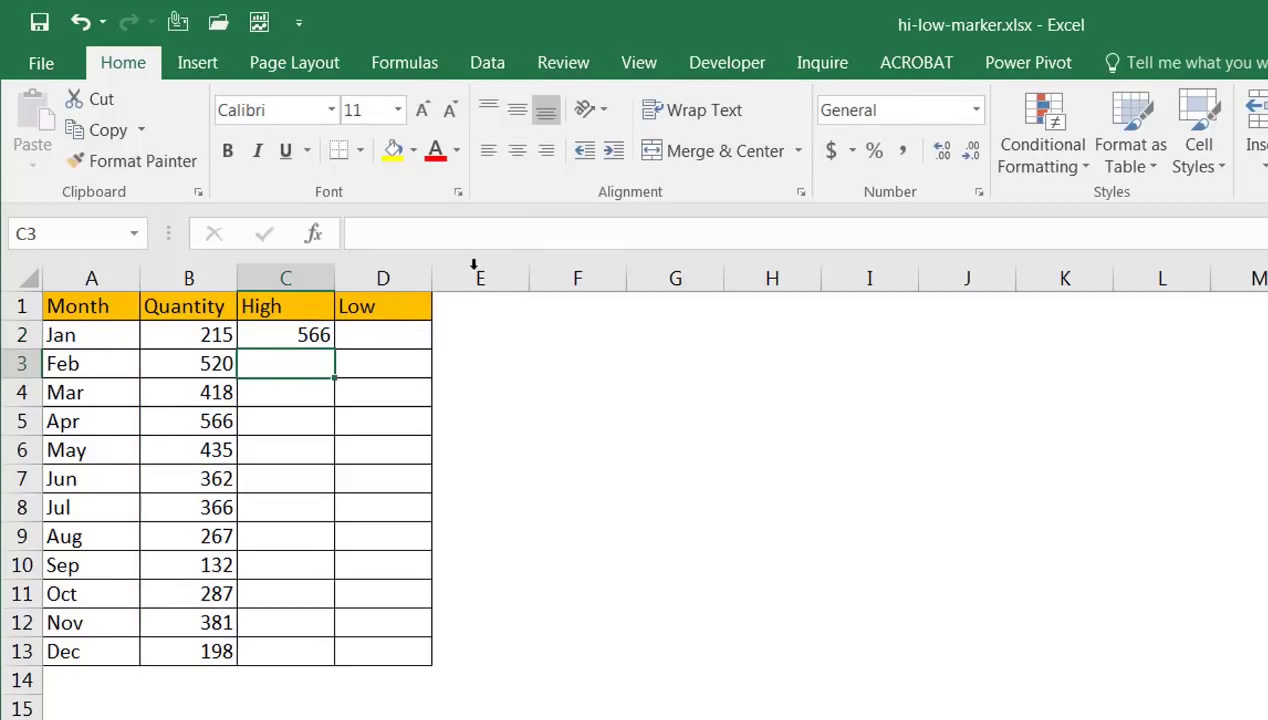
left_click(291, 342)
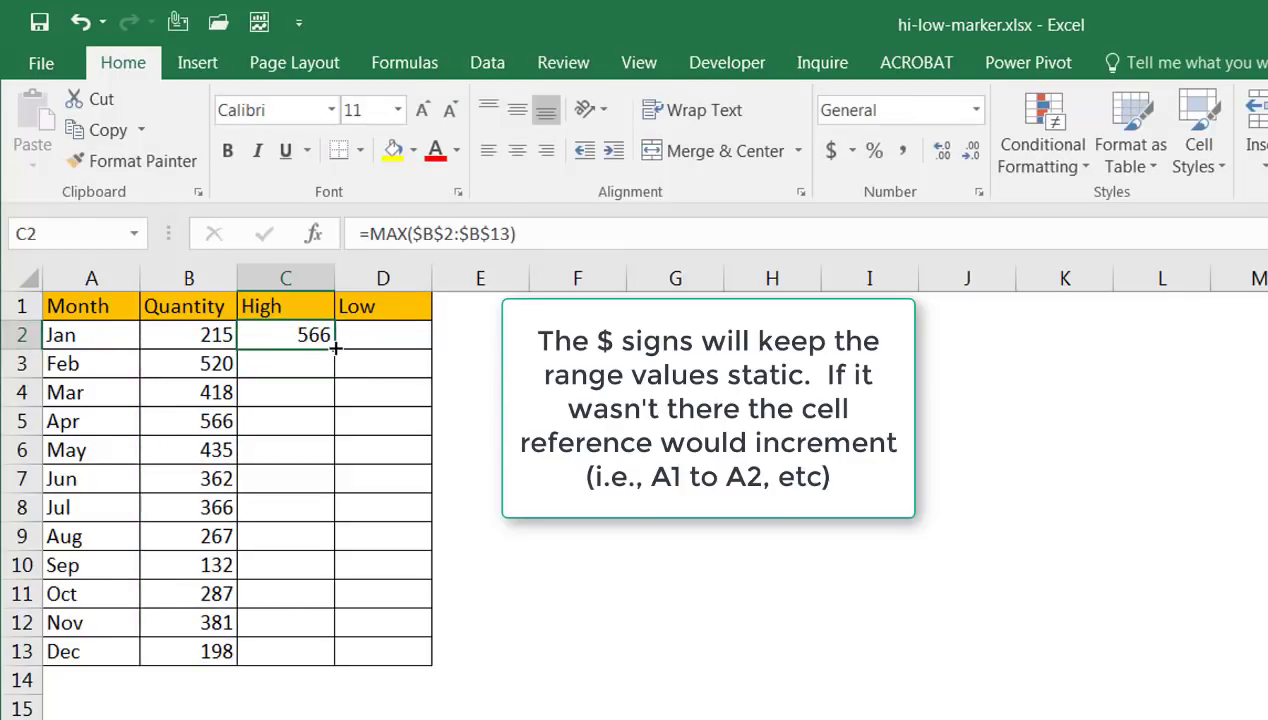
double_click(335, 347)
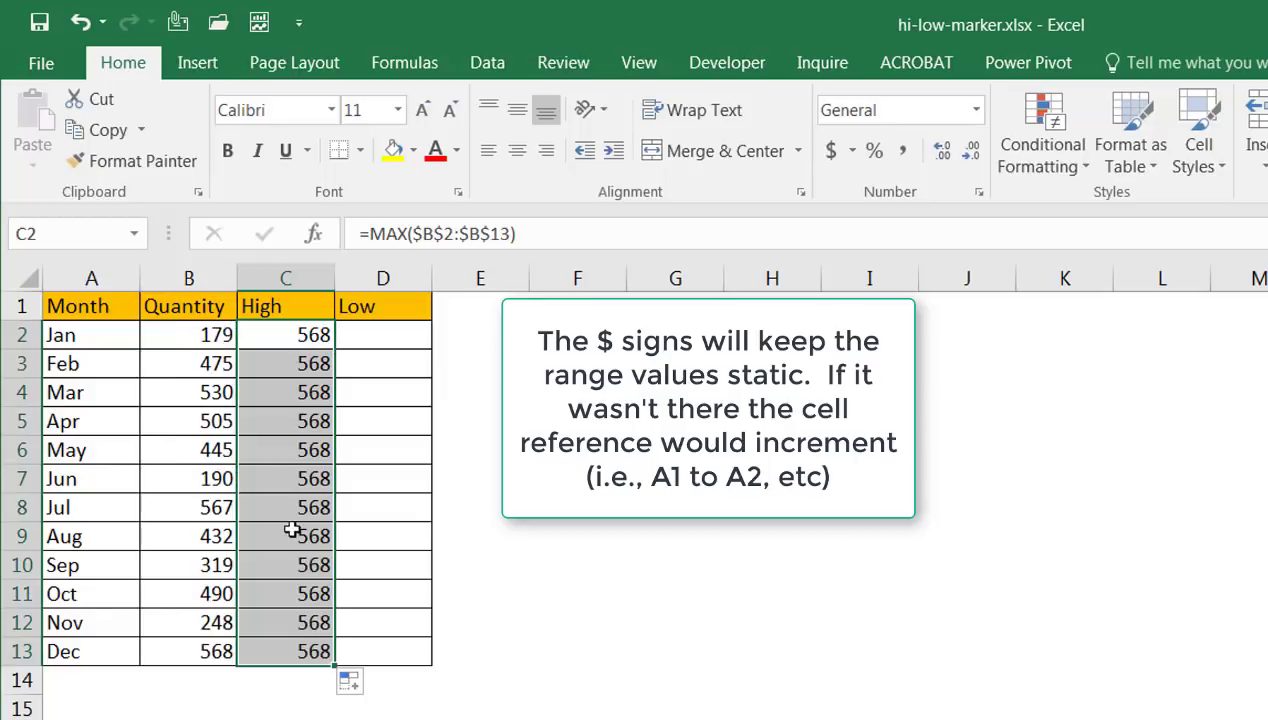
Wrap the MAX formula in C2 in an IF function whose logical test compares the maximum with B2
left_click(302, 334)
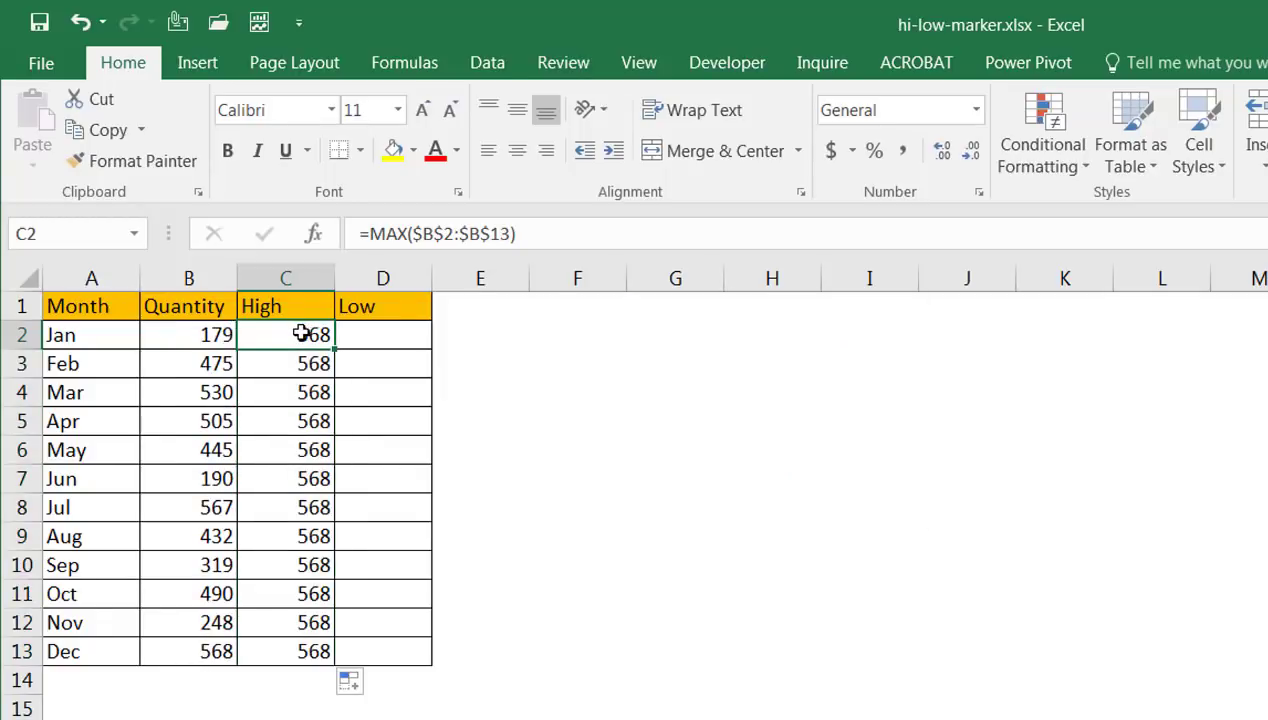
left_click(372, 233)
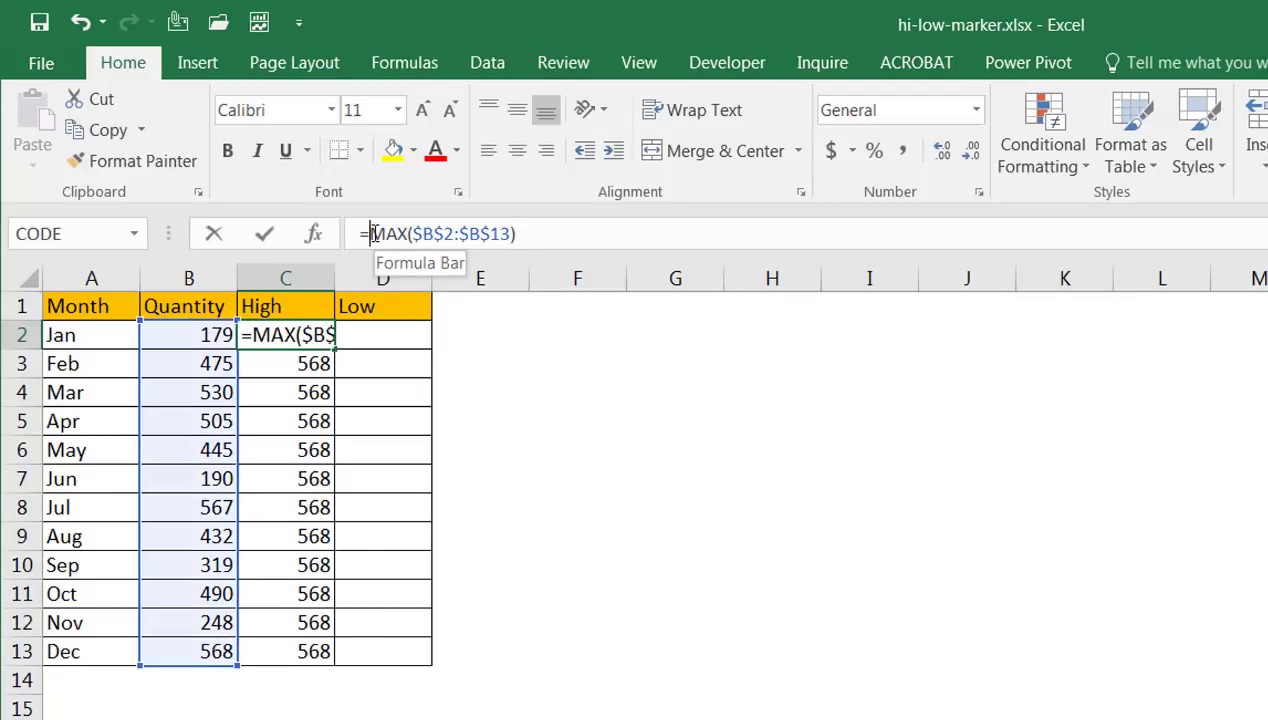
type("if")
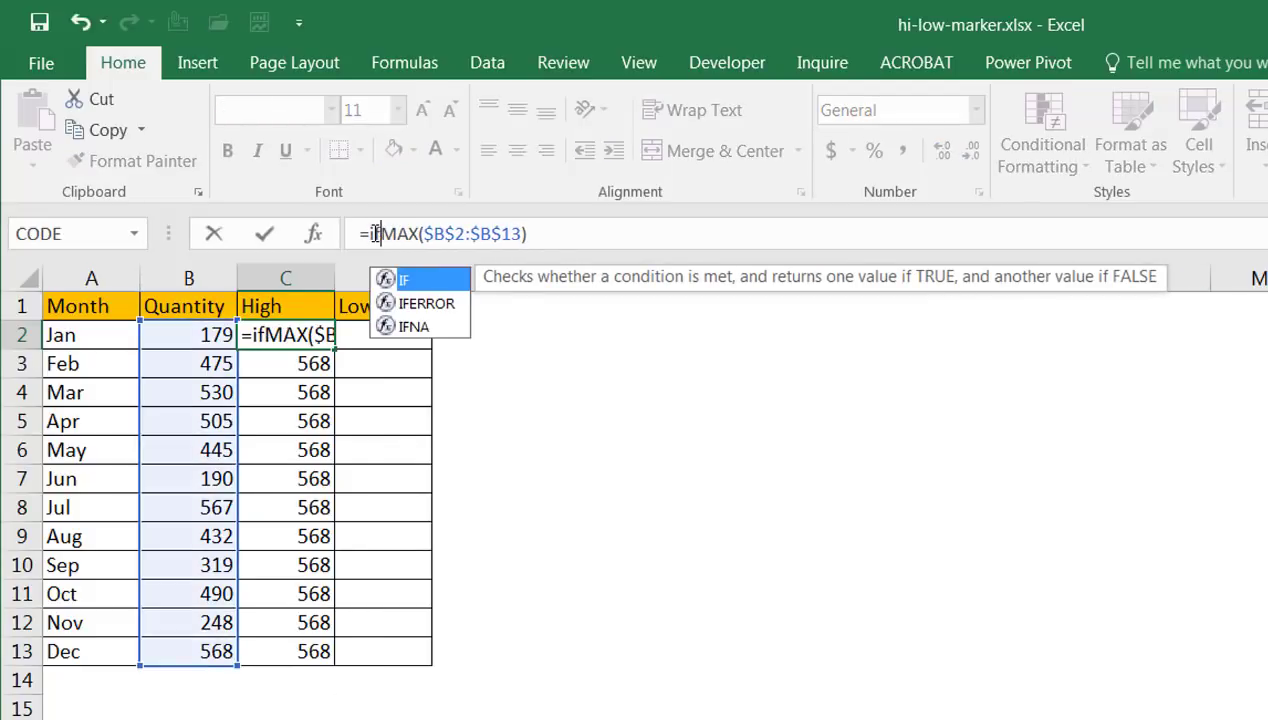
type("(")
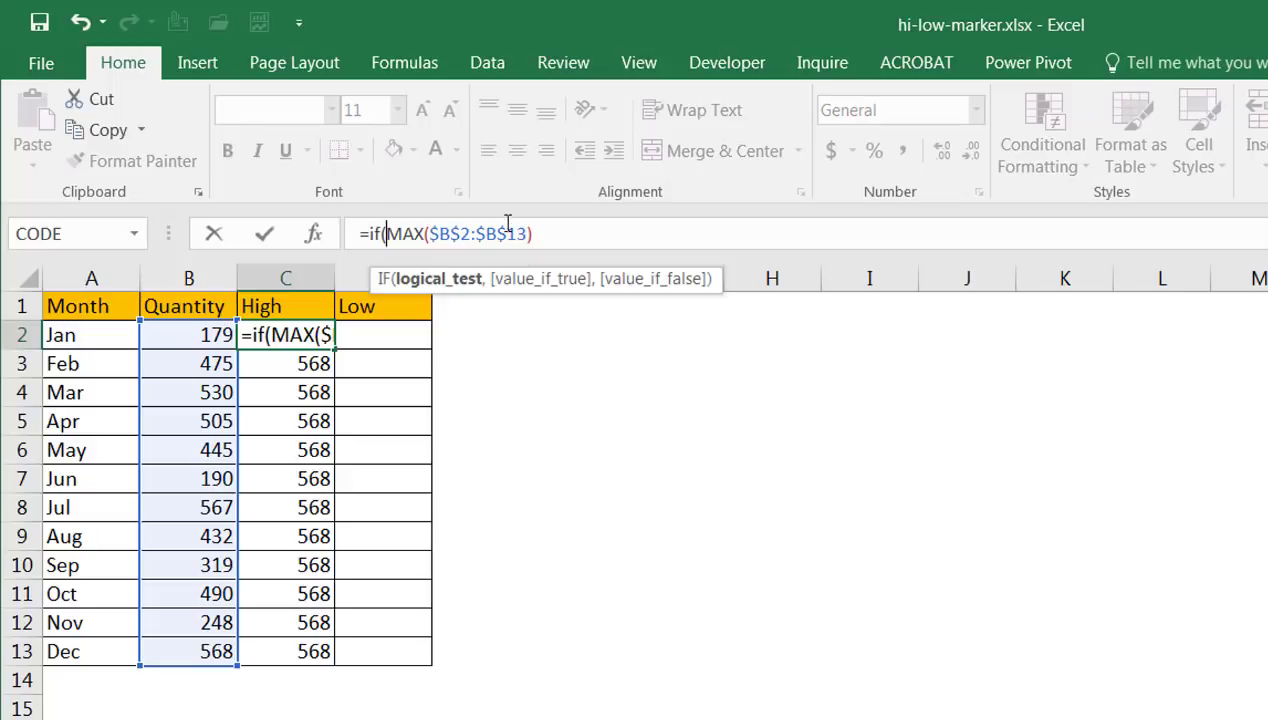
type("=")
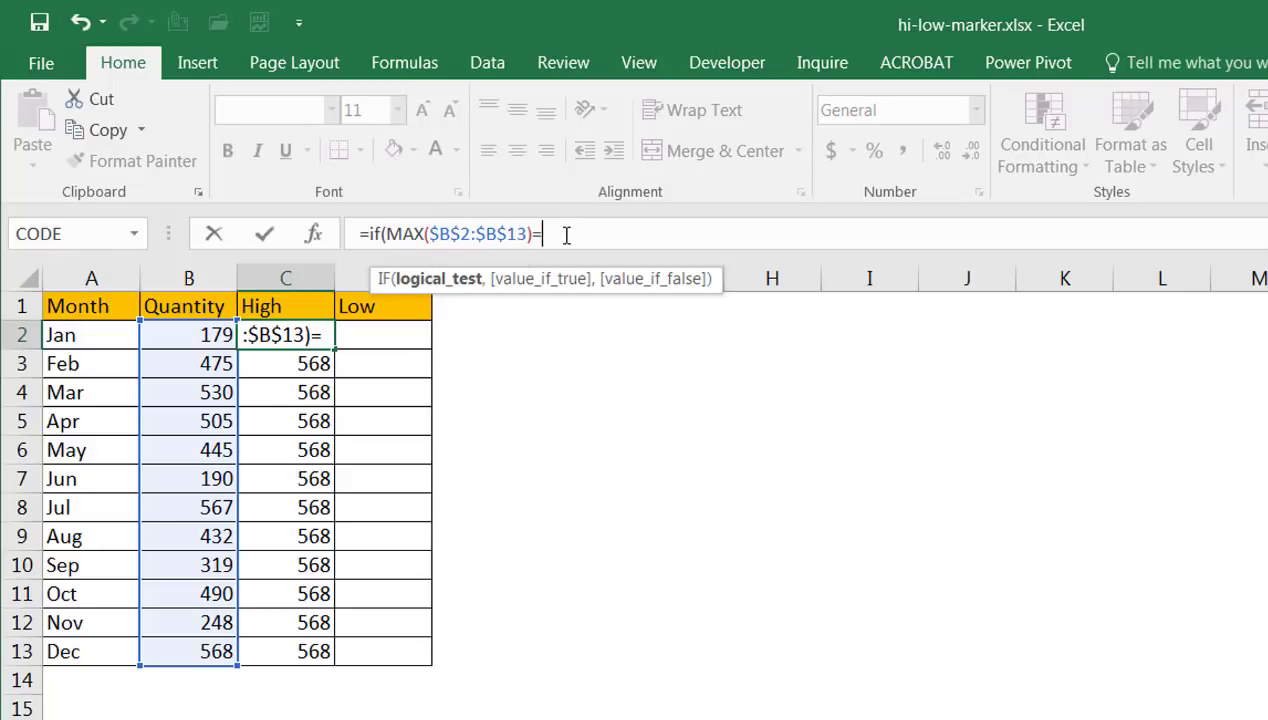
left_click(190, 334)
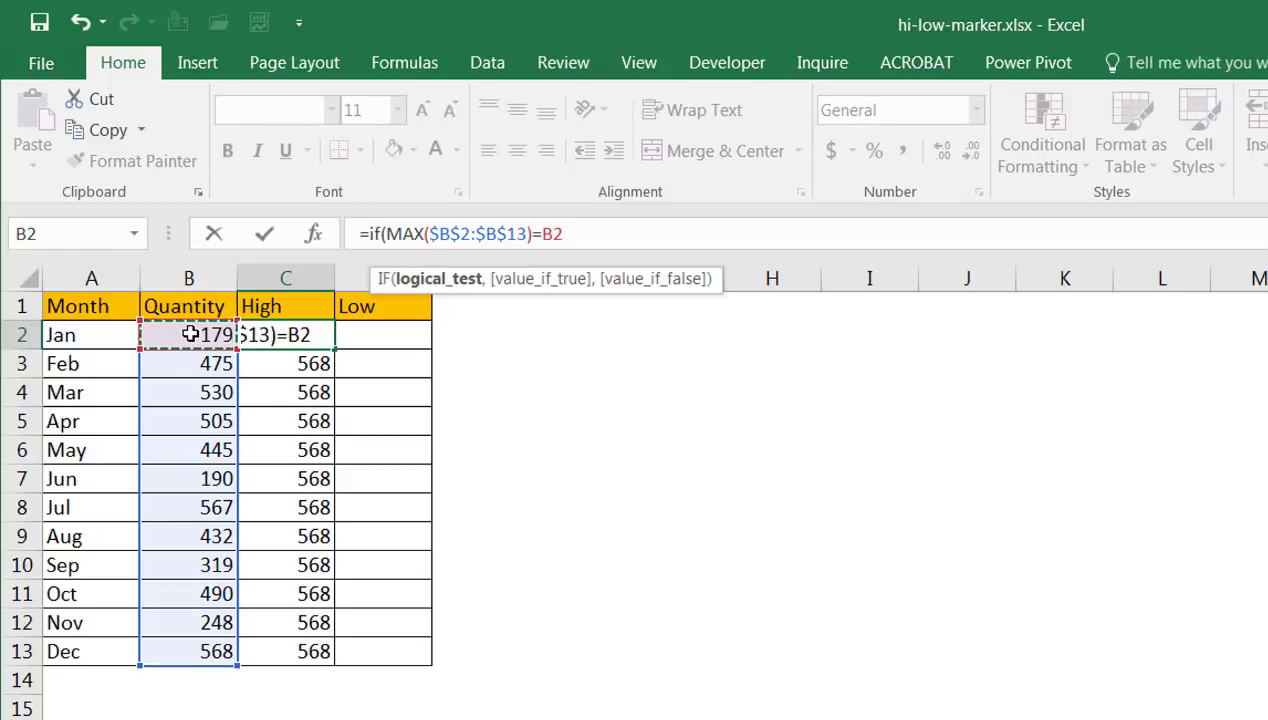
Complete C2 as =IF(MAX($B$2:$B$13)=B2,B2,NA()) and fill the formula down the High column through December
type(",")
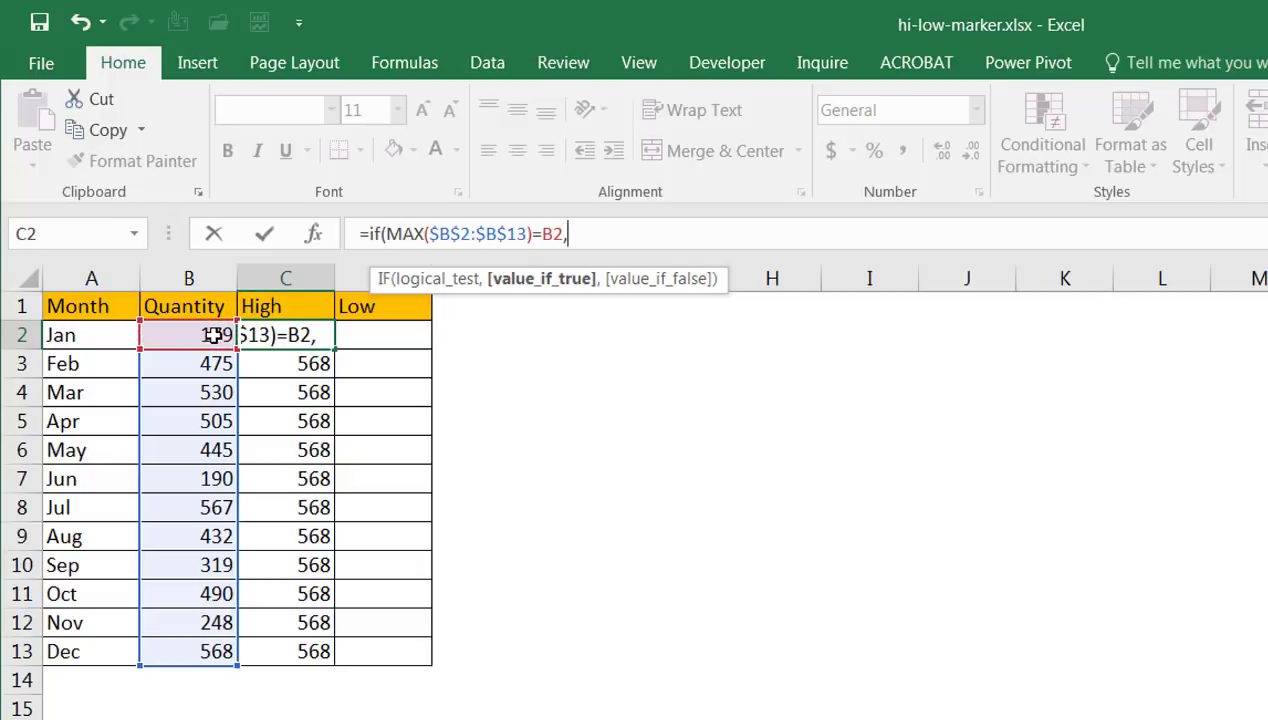
left_click(198, 338)
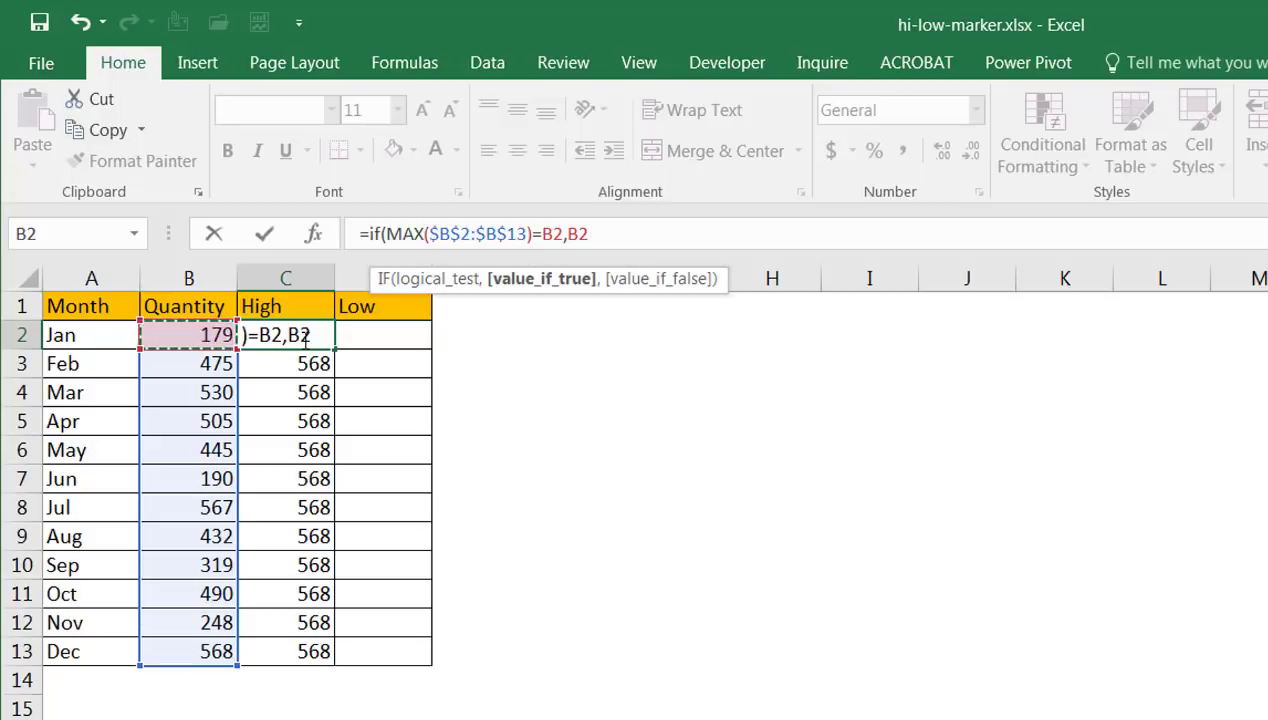
type(",")
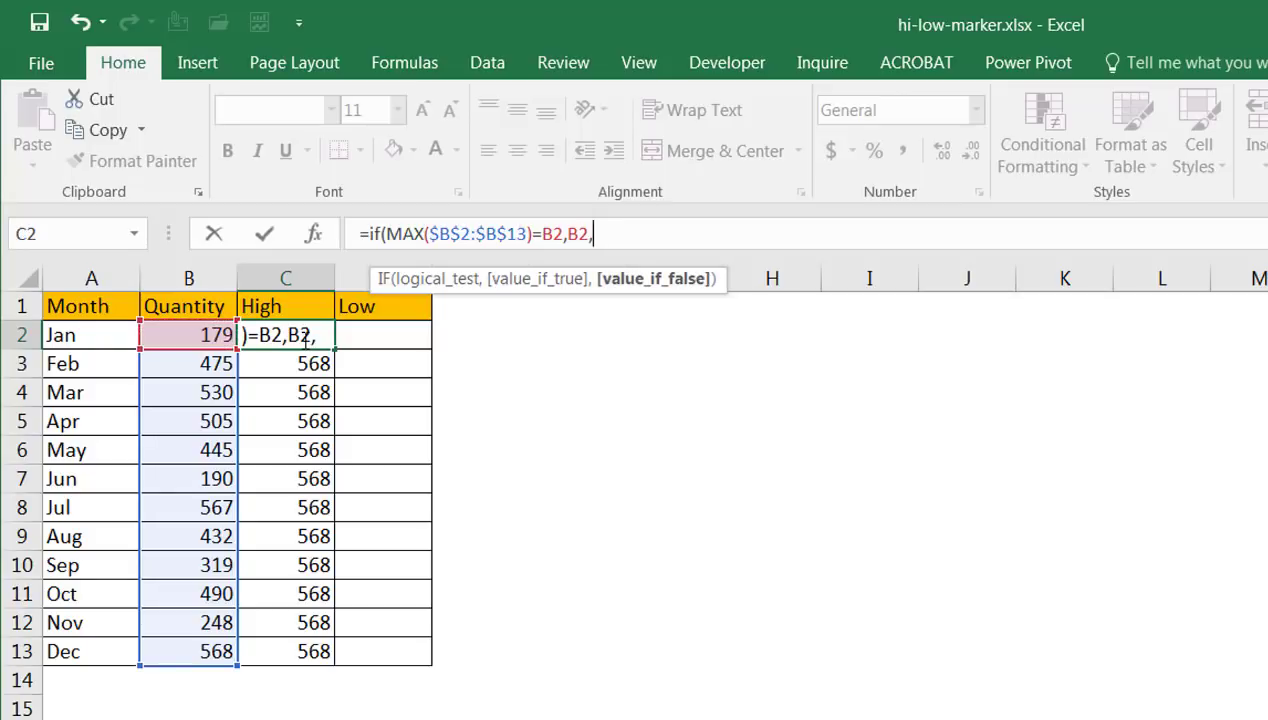
type("na")
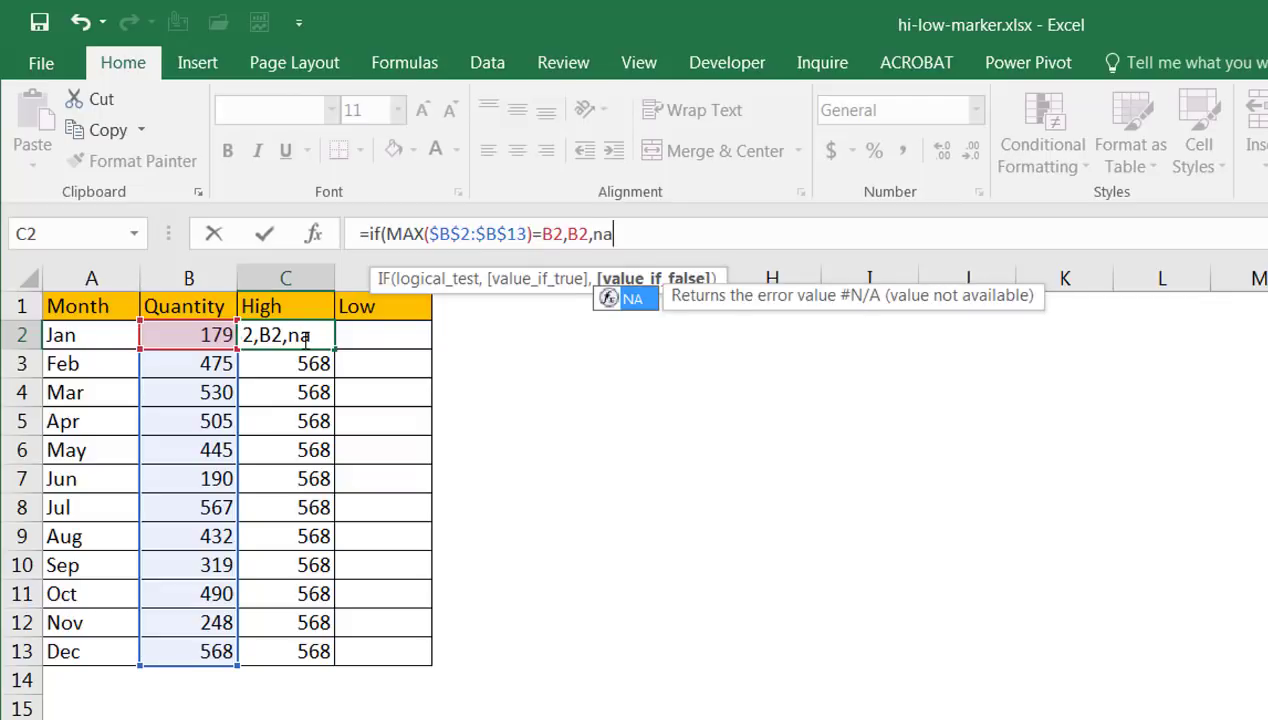
type("()")
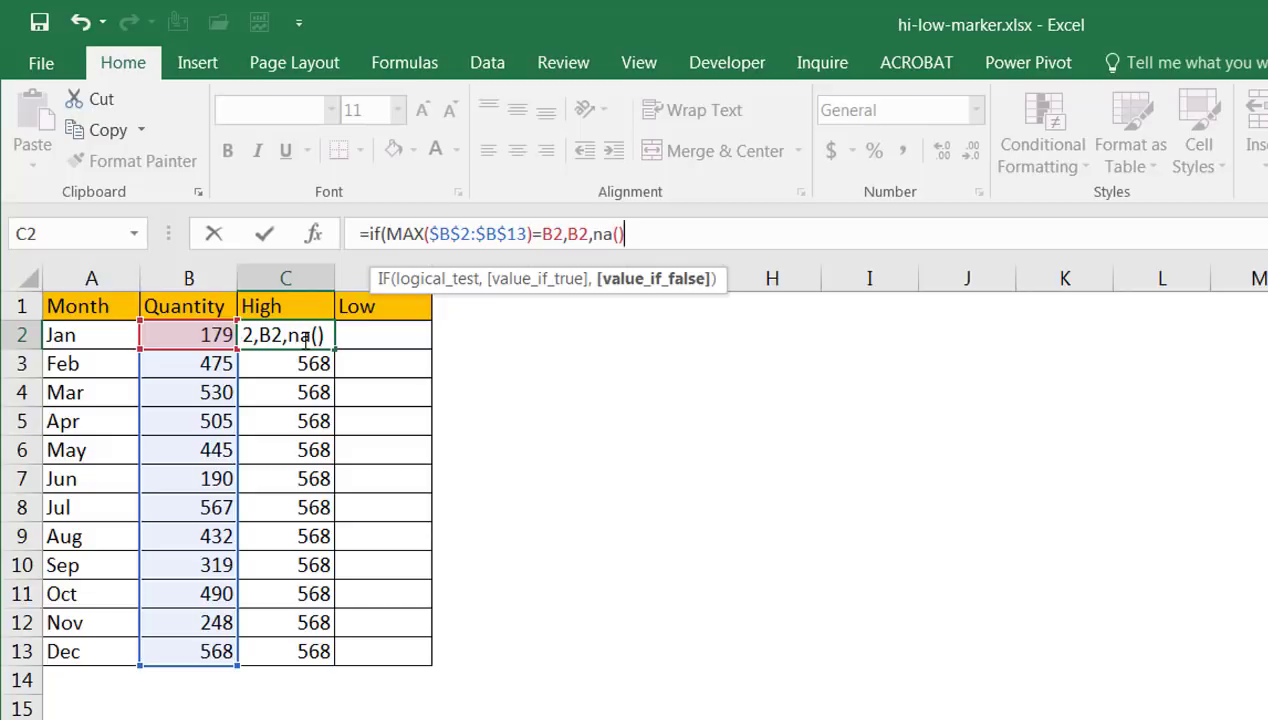
type(")")
key("ctrl+Return")
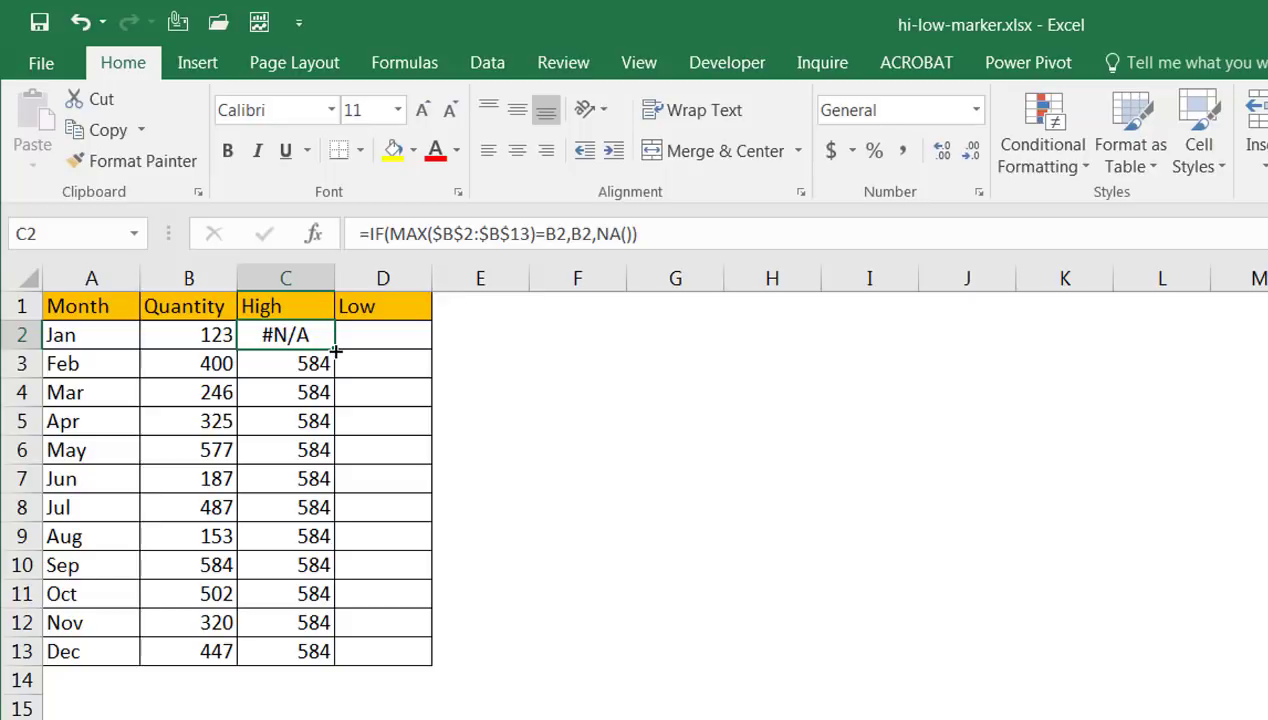
double_click(335, 350)
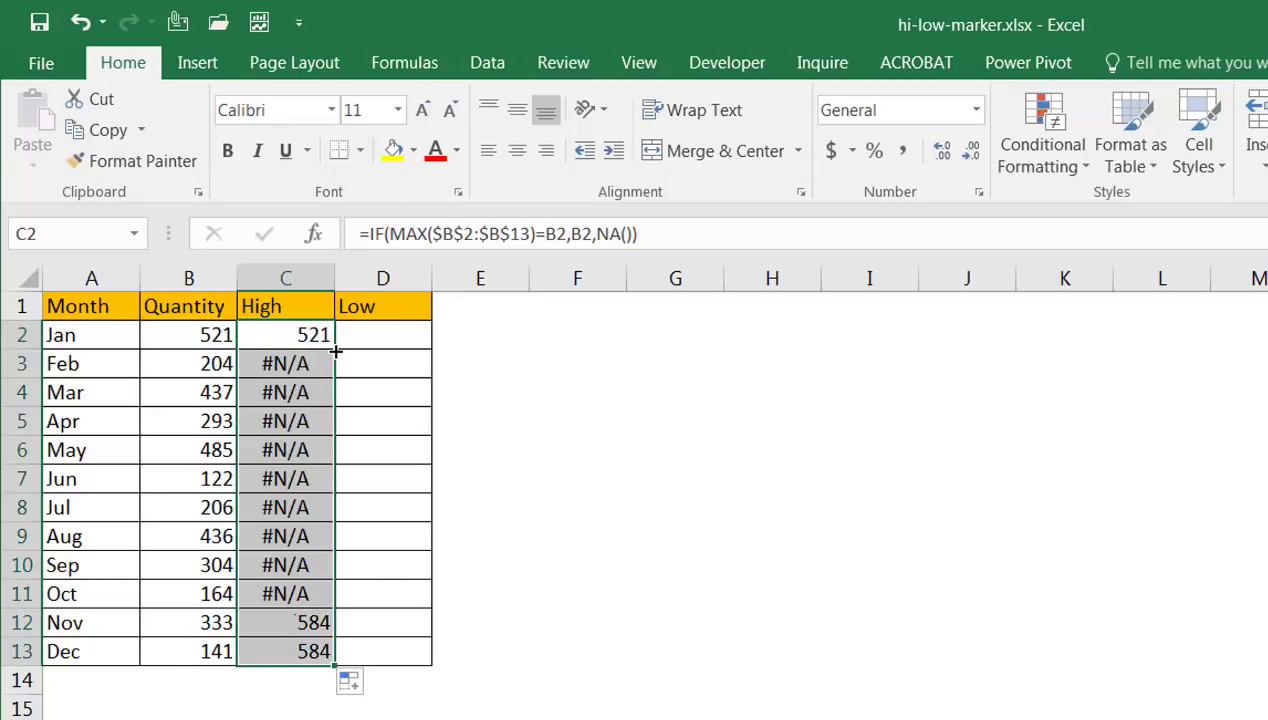
Copy the formula text from C2 and paste it unchanged into D2 under Low
left_click(313, 335)
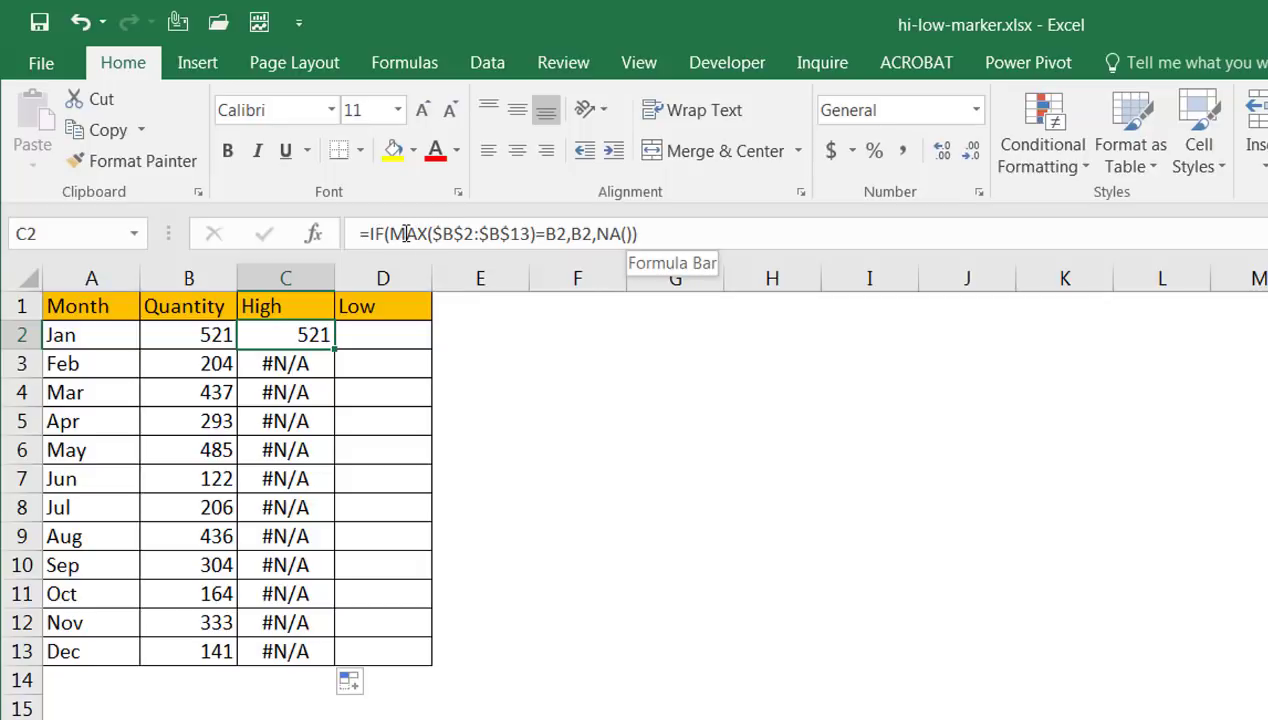
left_click_drag(679, 231, 268, 221)
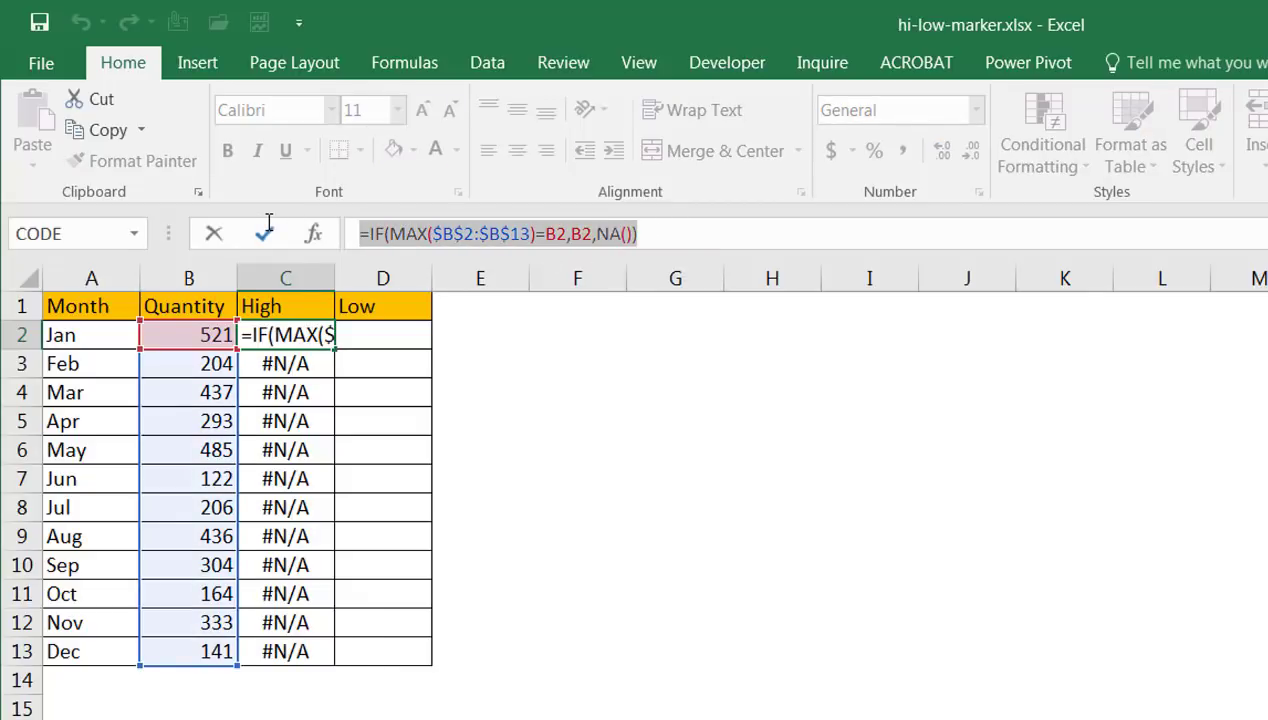
key("ctrl+c")
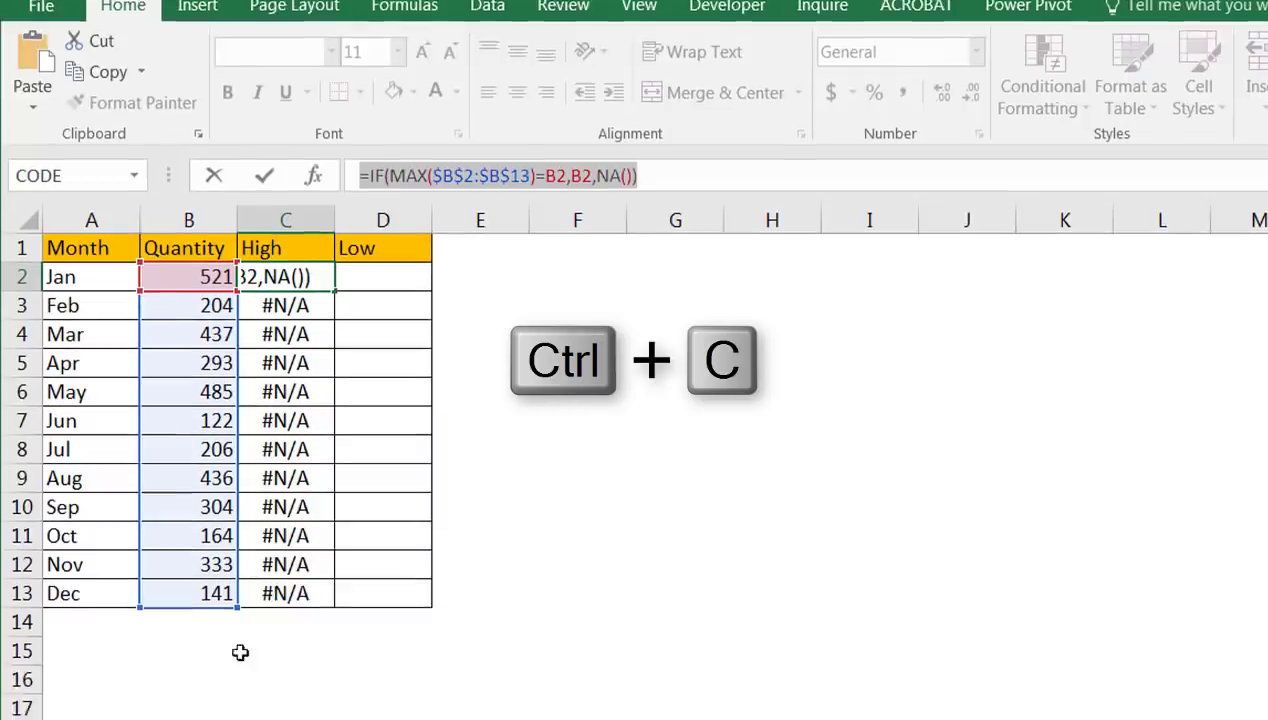
key("Escape")
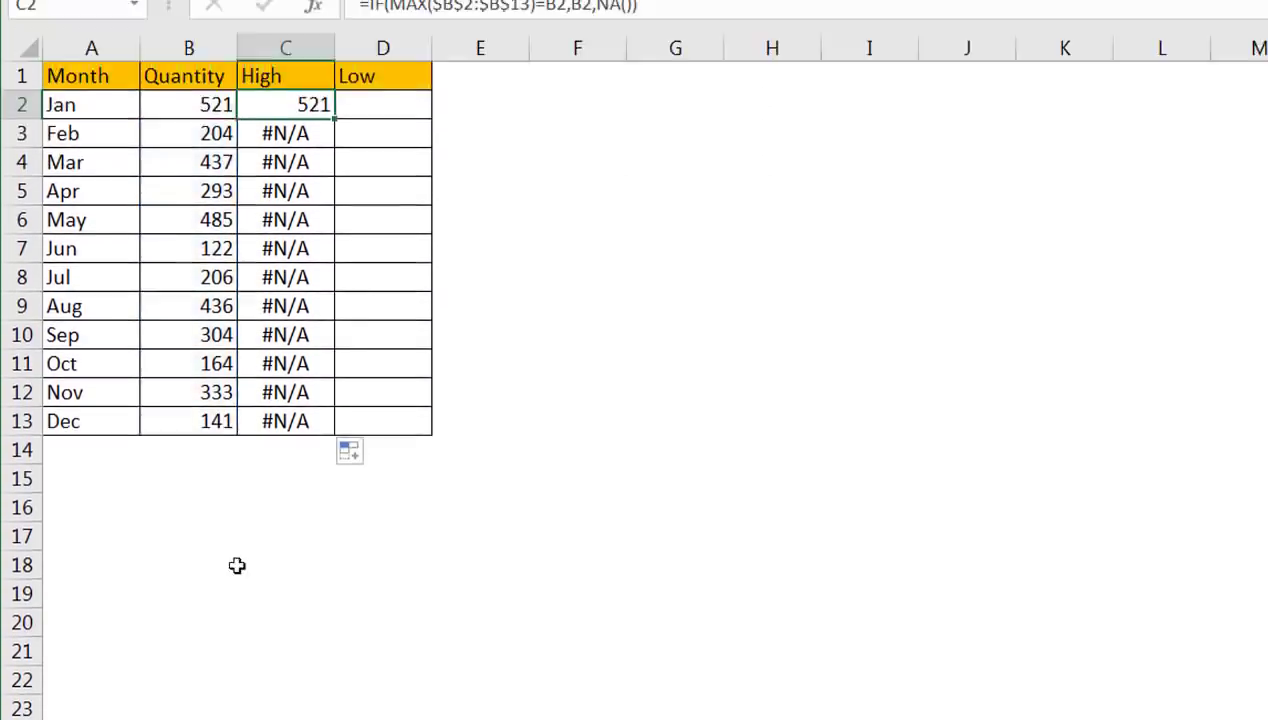
left_click(390, 110)
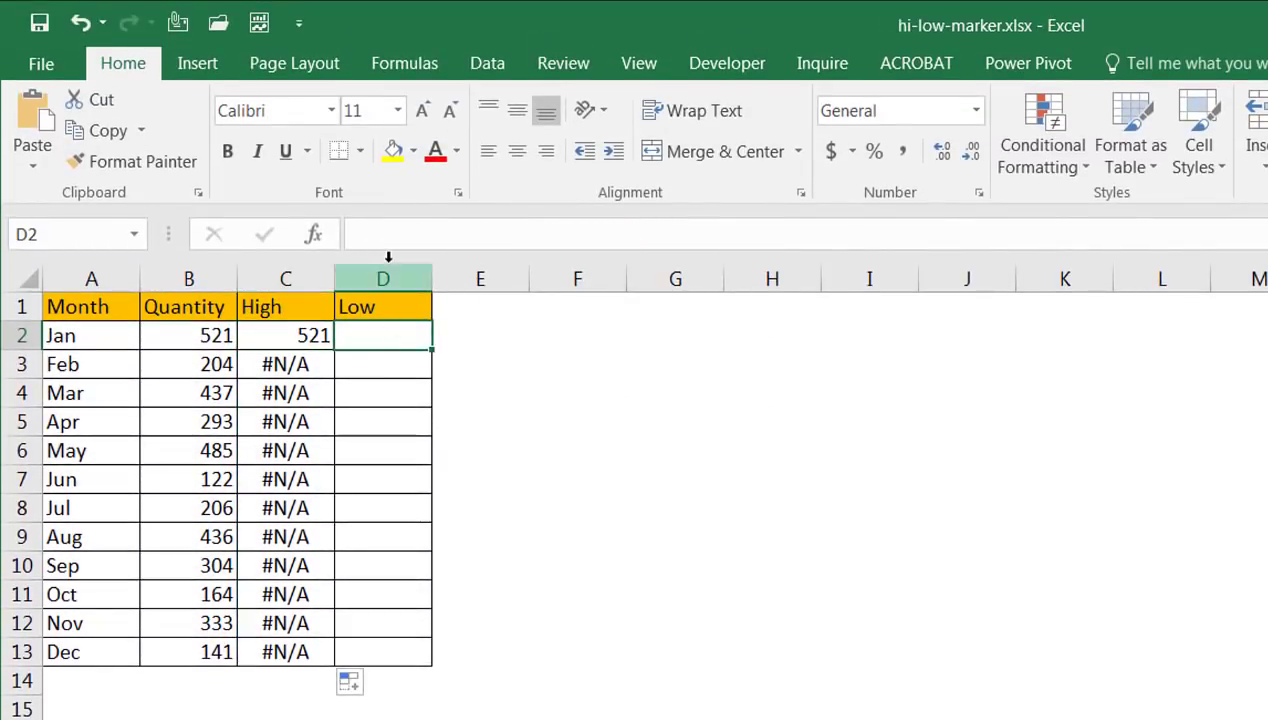
left_click(389, 229)
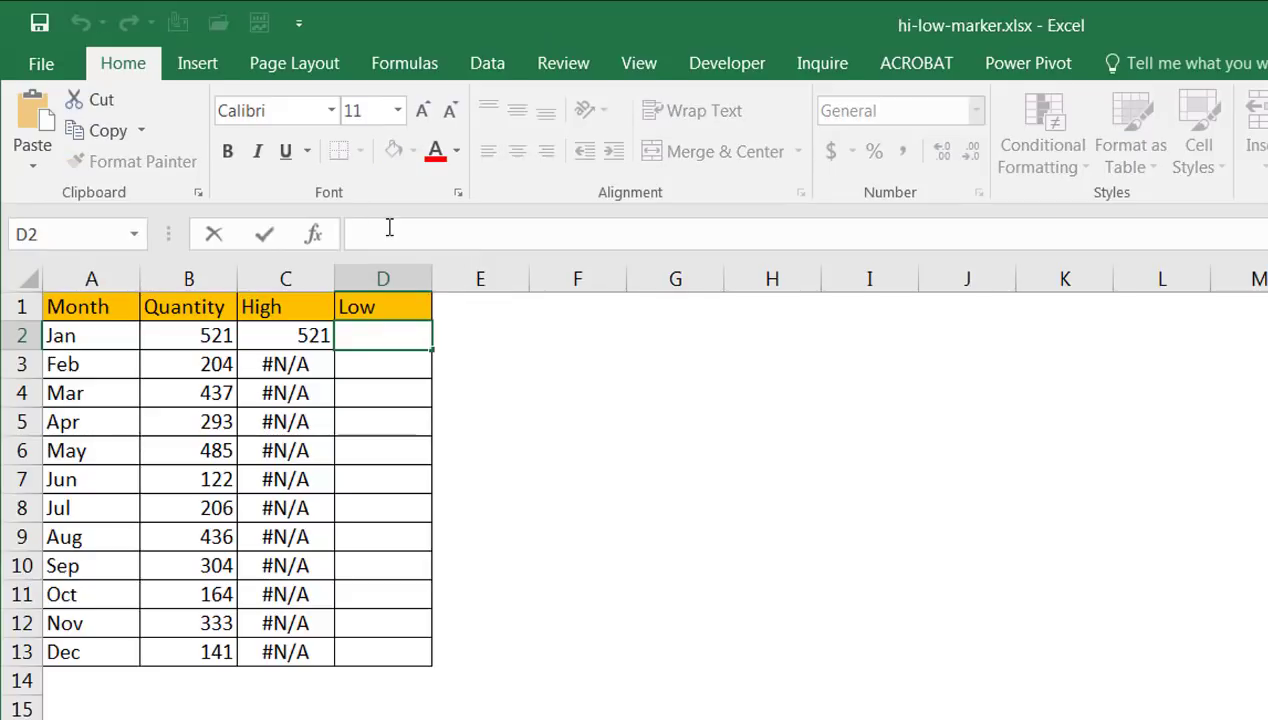
key("ctrl+v")
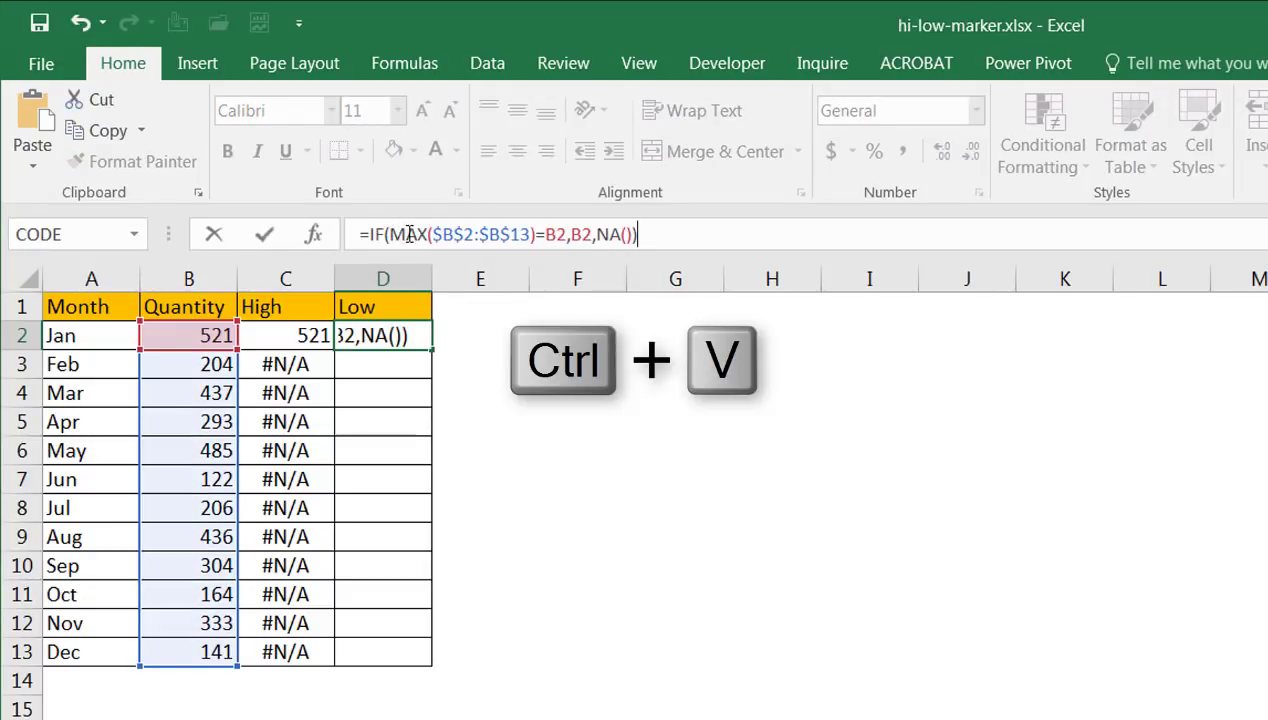
Replace MAX with MIN so D2 contains =IF(MIN($B$2:$B$13)=B2,B2,NA()), and fill the formula down the Low column through December
left_click(428, 234)
key("BackSpace")
key("BackSpace")
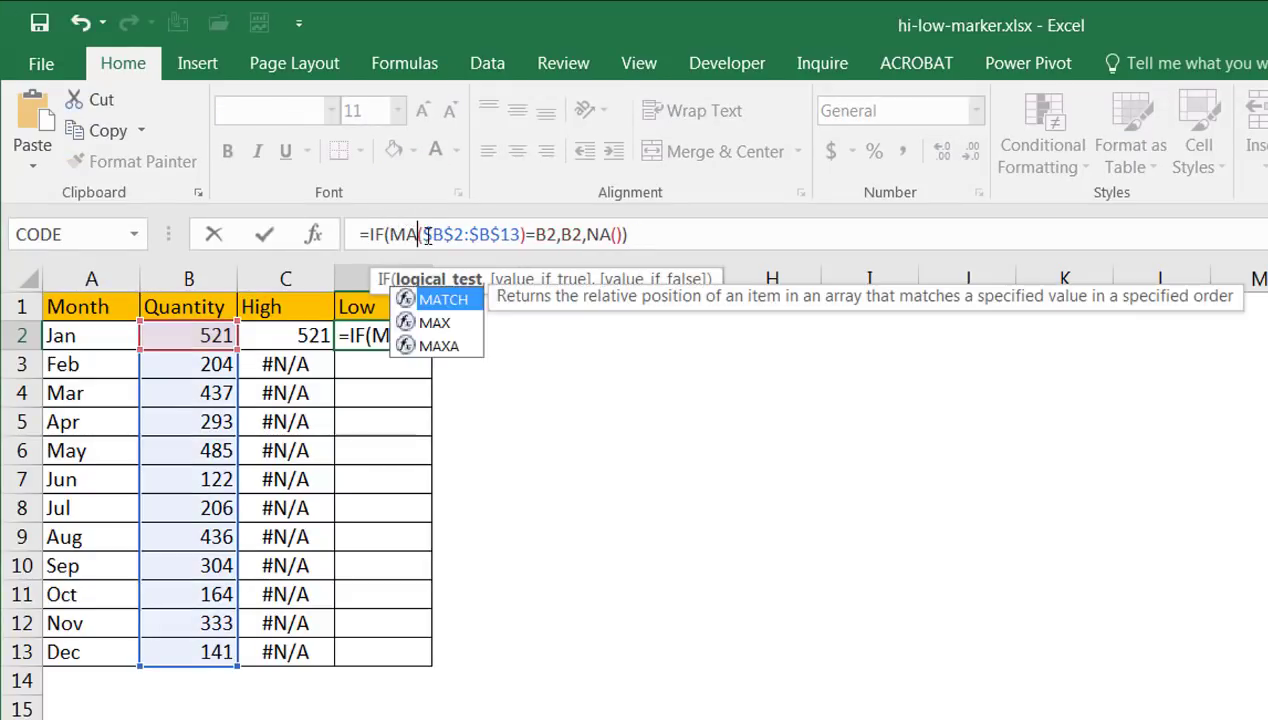
type("in")
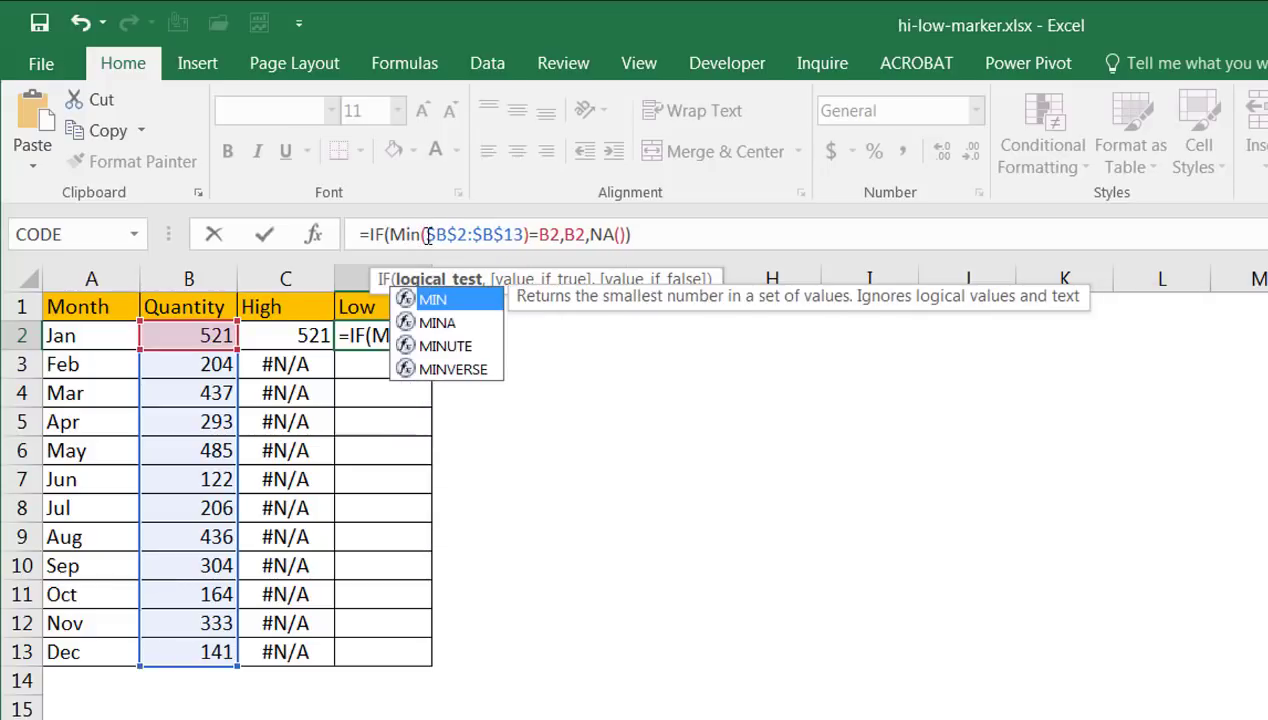
key("ctrl+Return")
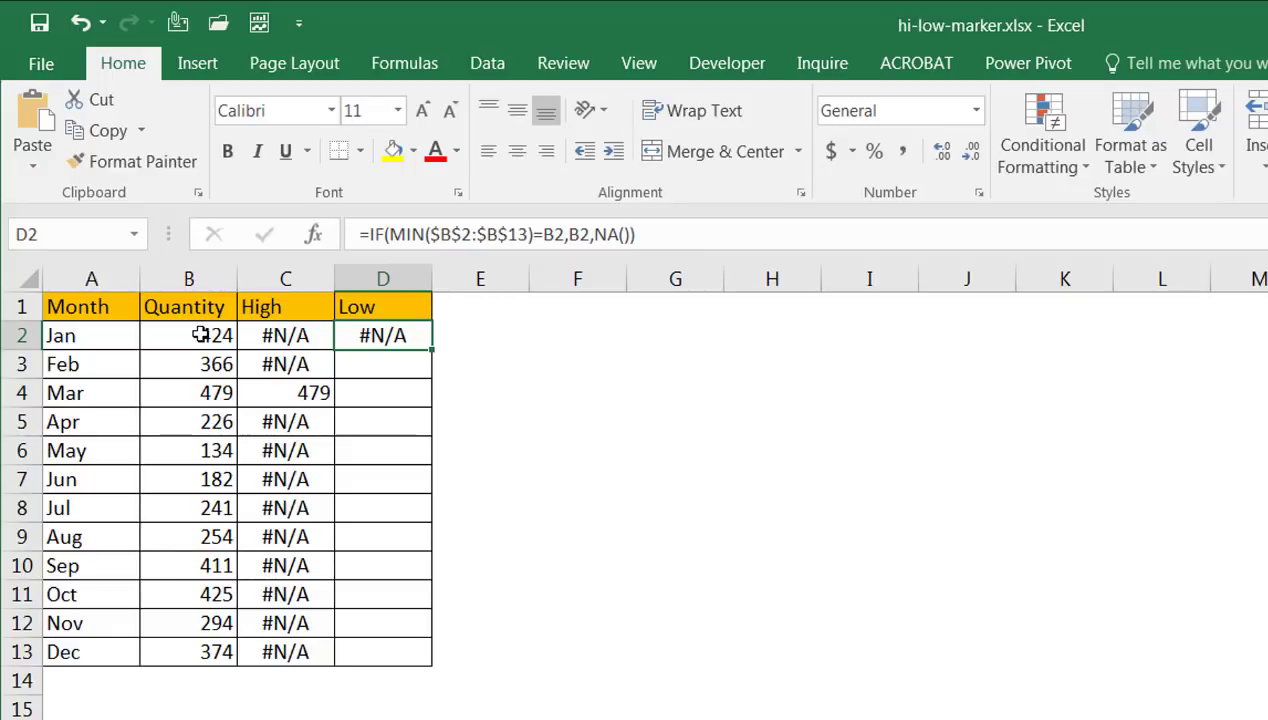
double_click(432, 348)
left_click(400, 596)
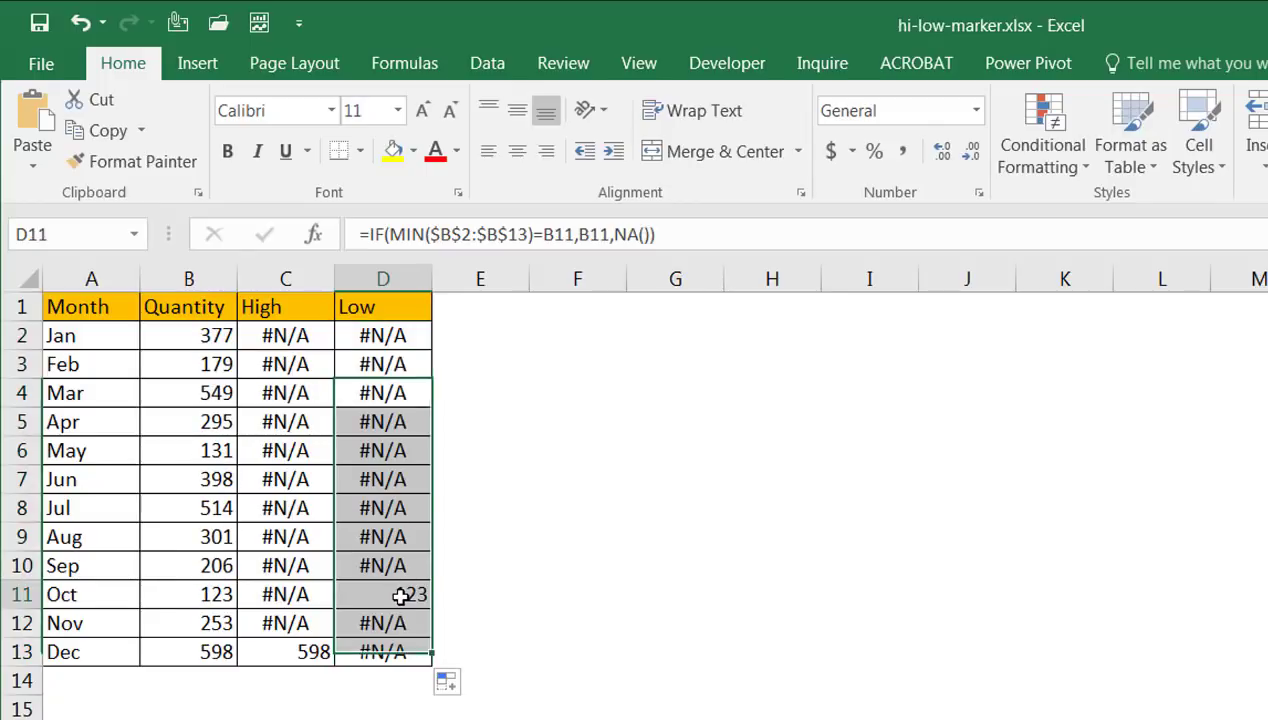
left_click(215, 592)
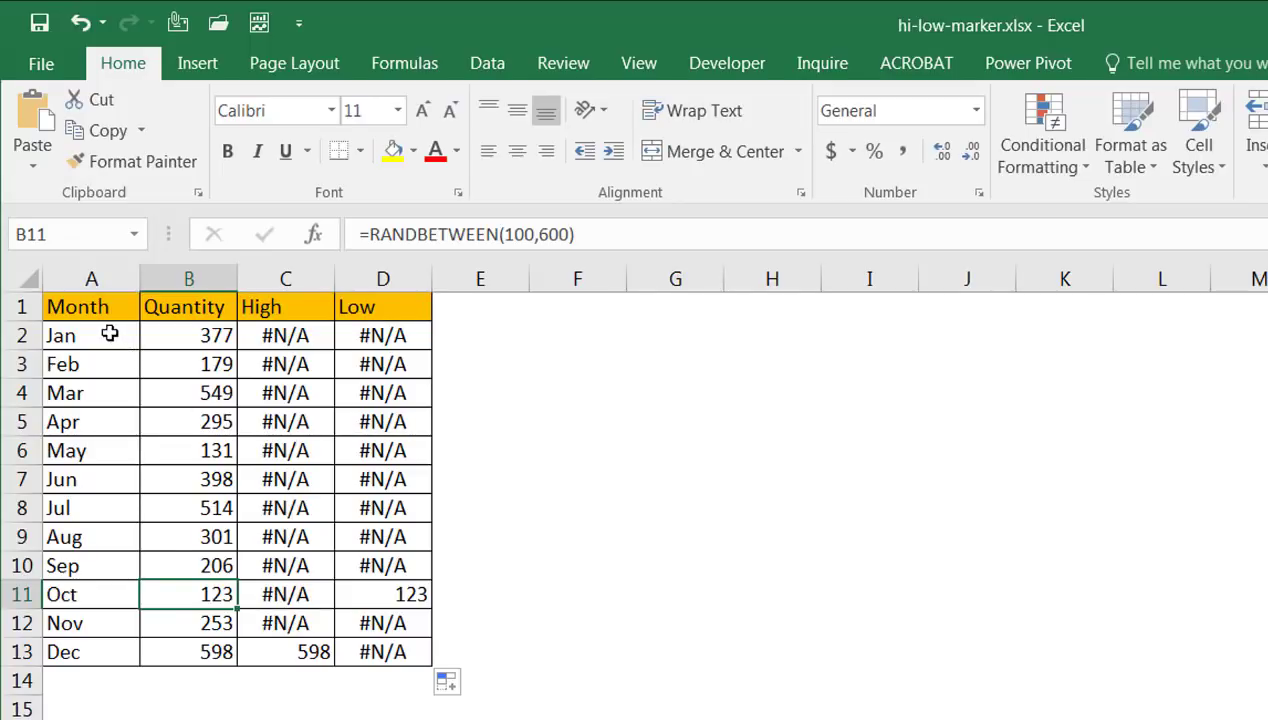
Insert a basic 2-D line chart from the Month, Quantity, High and Low table
left_click(88, 294)
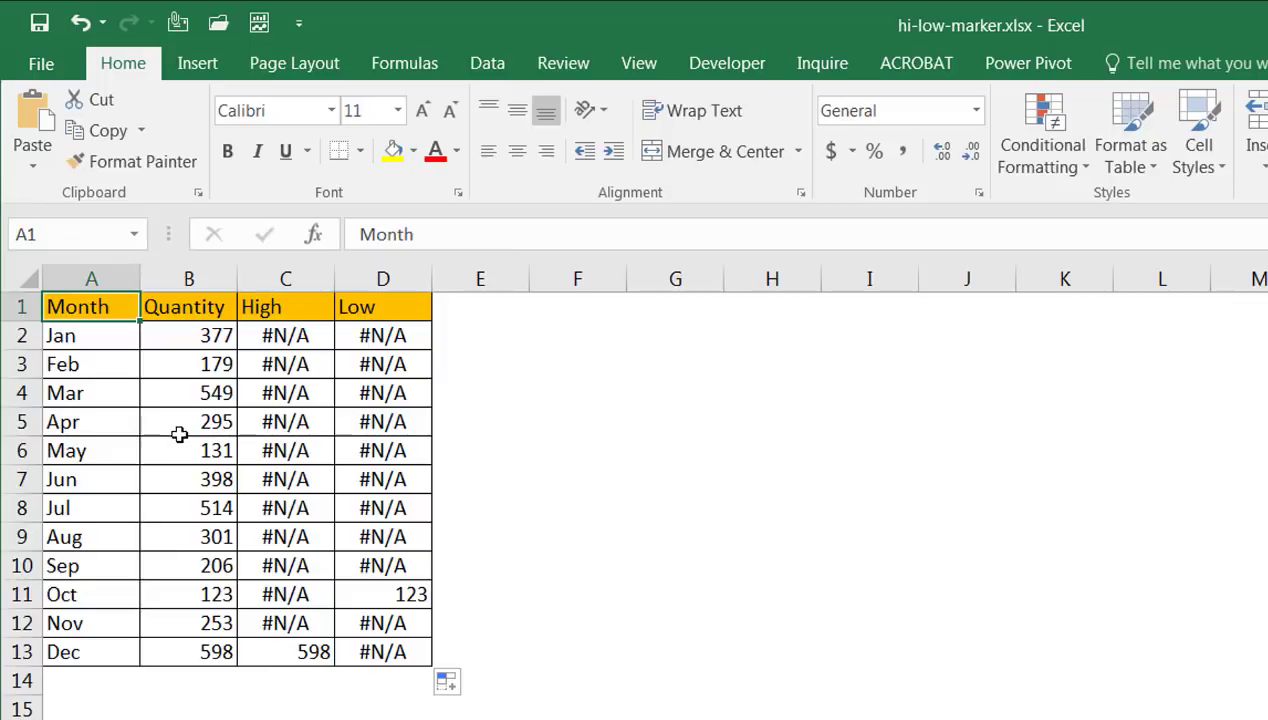
left_click(177, 433)
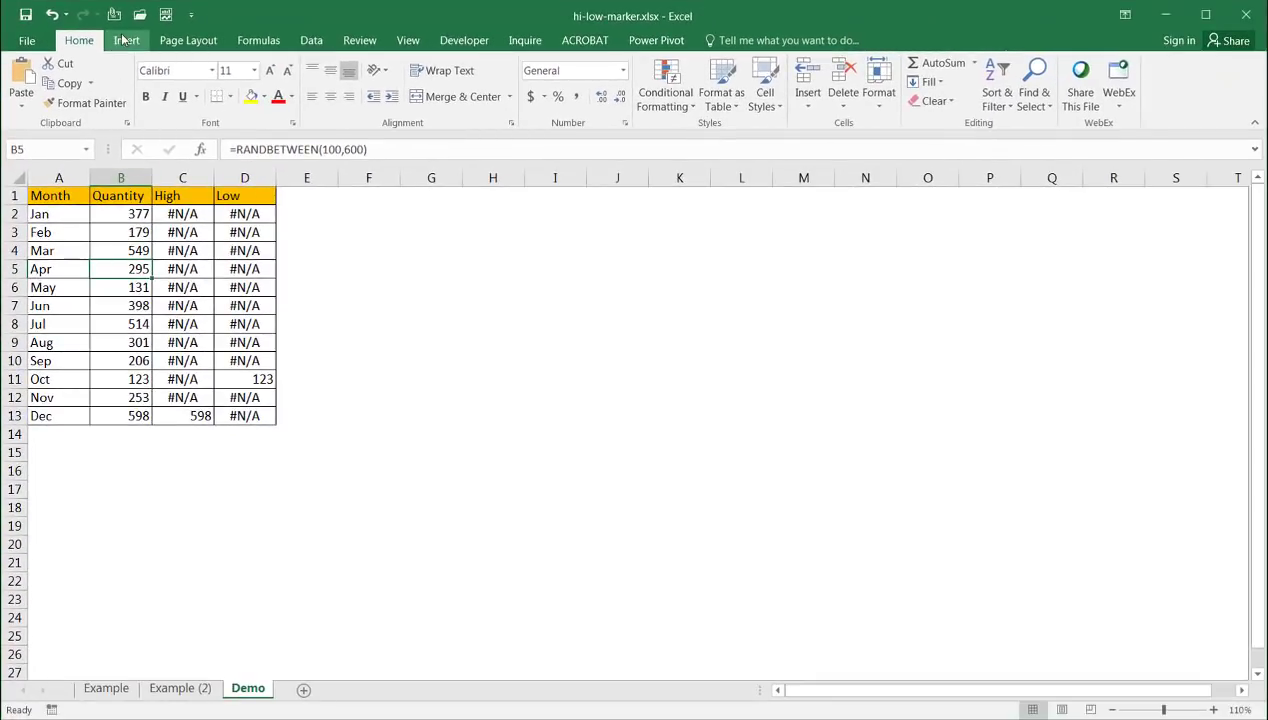
left_click(125, 40)
left_click(605, 80)
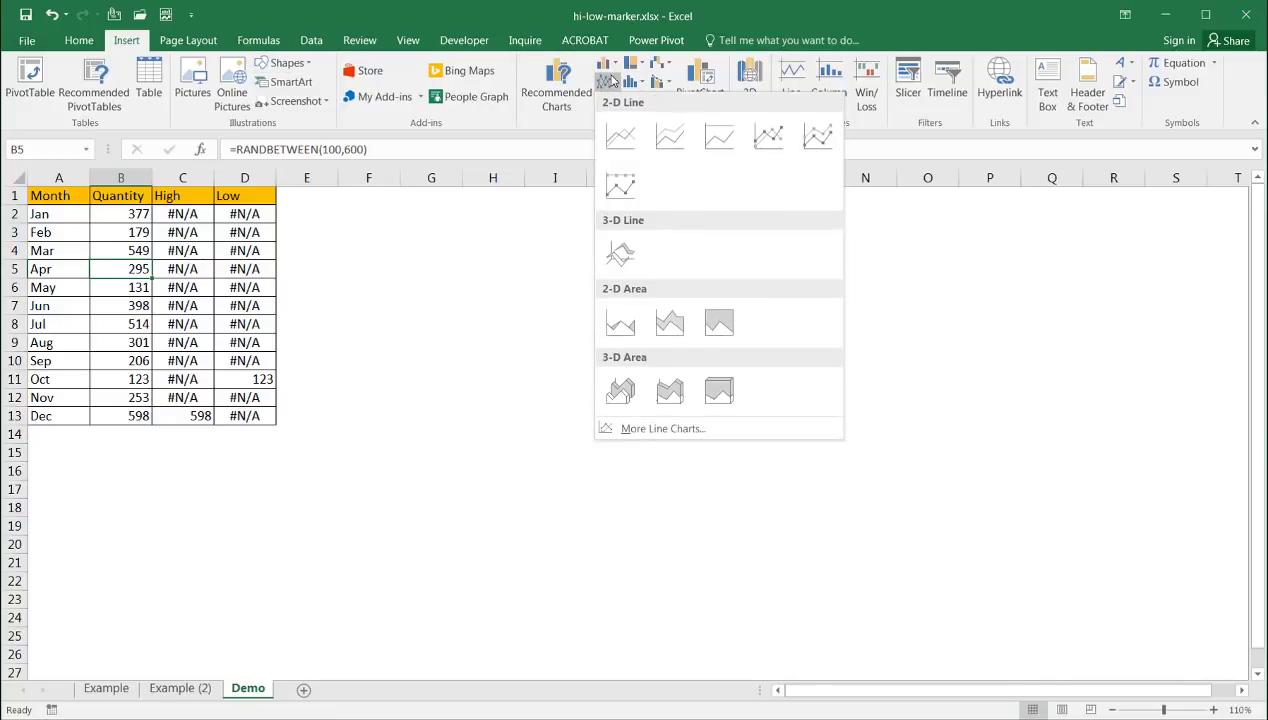
left_click(638, 142)
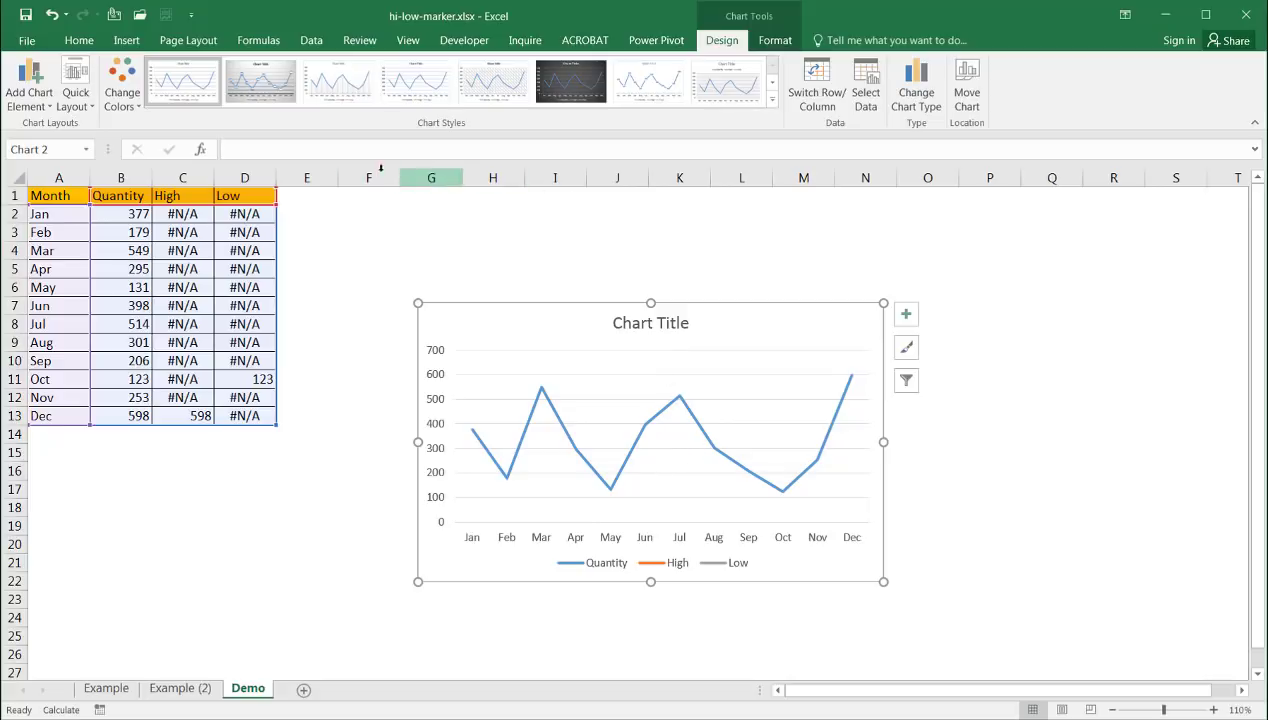
Change the chart type to Line with Markers and move the chart up closer to the data table
left_click(913, 85)
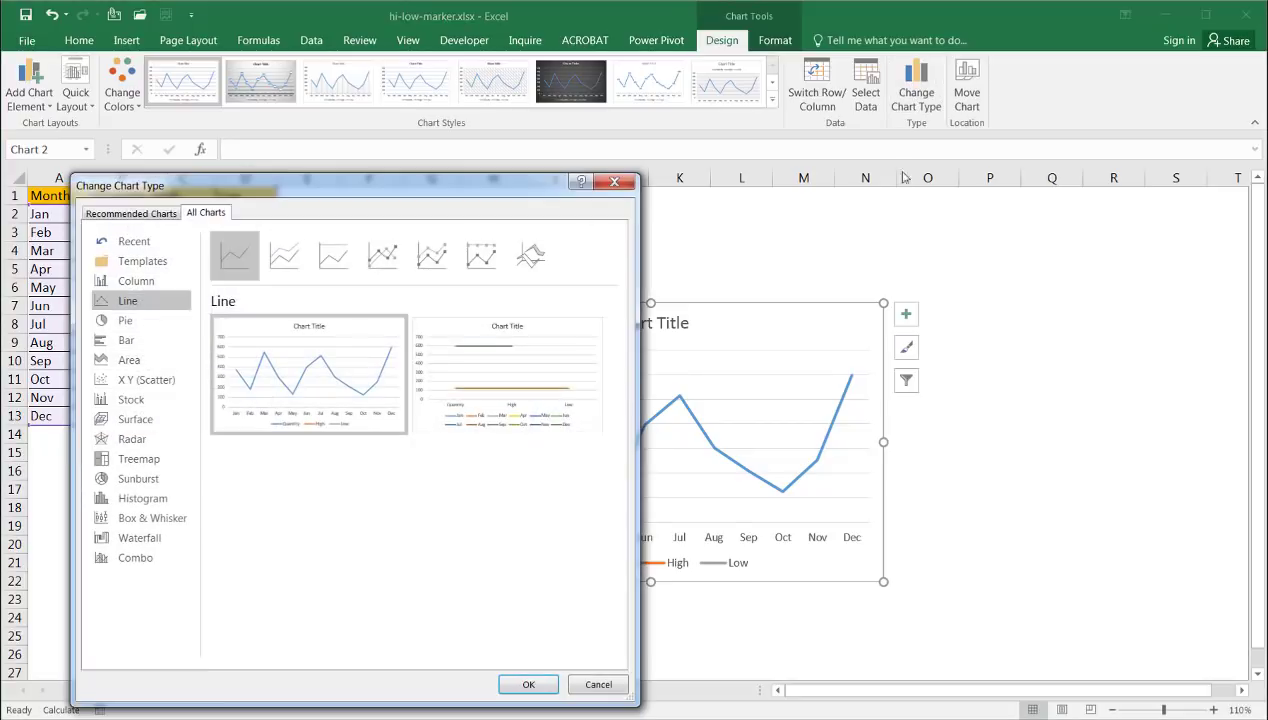
left_click(382, 255)
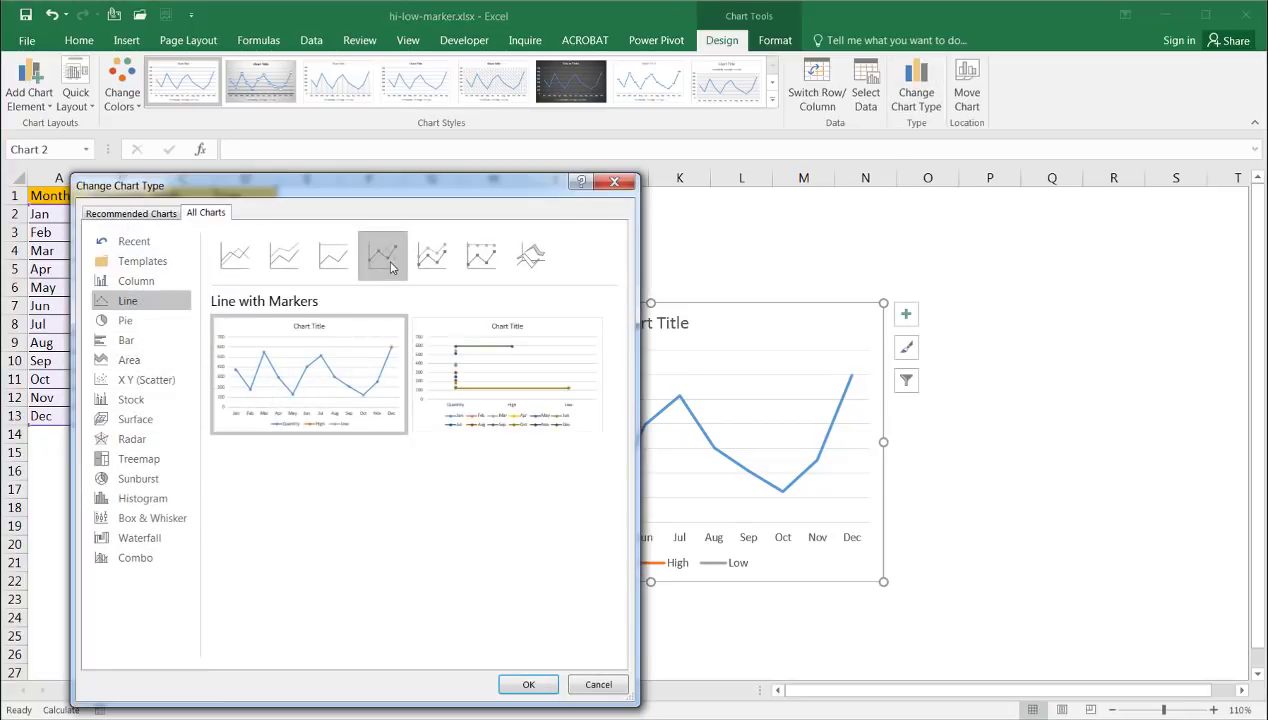
left_click(528, 684)
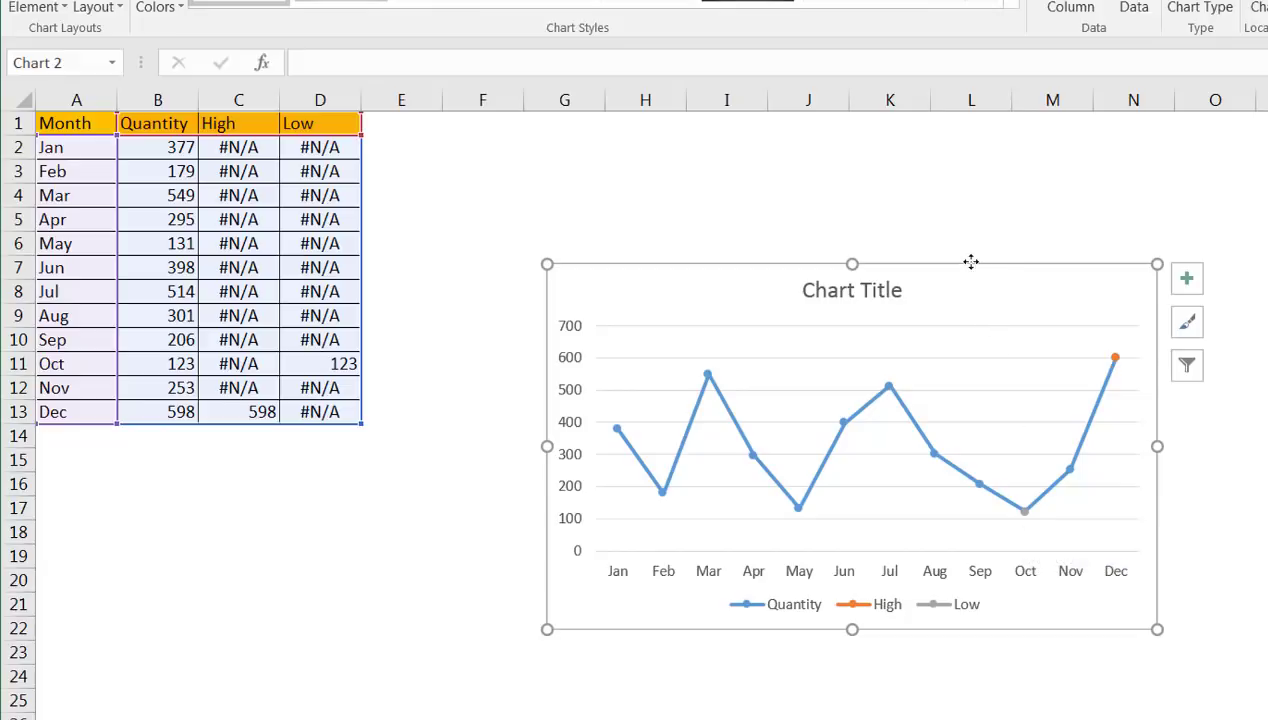
left_click_drag(971, 267, 891, 177)
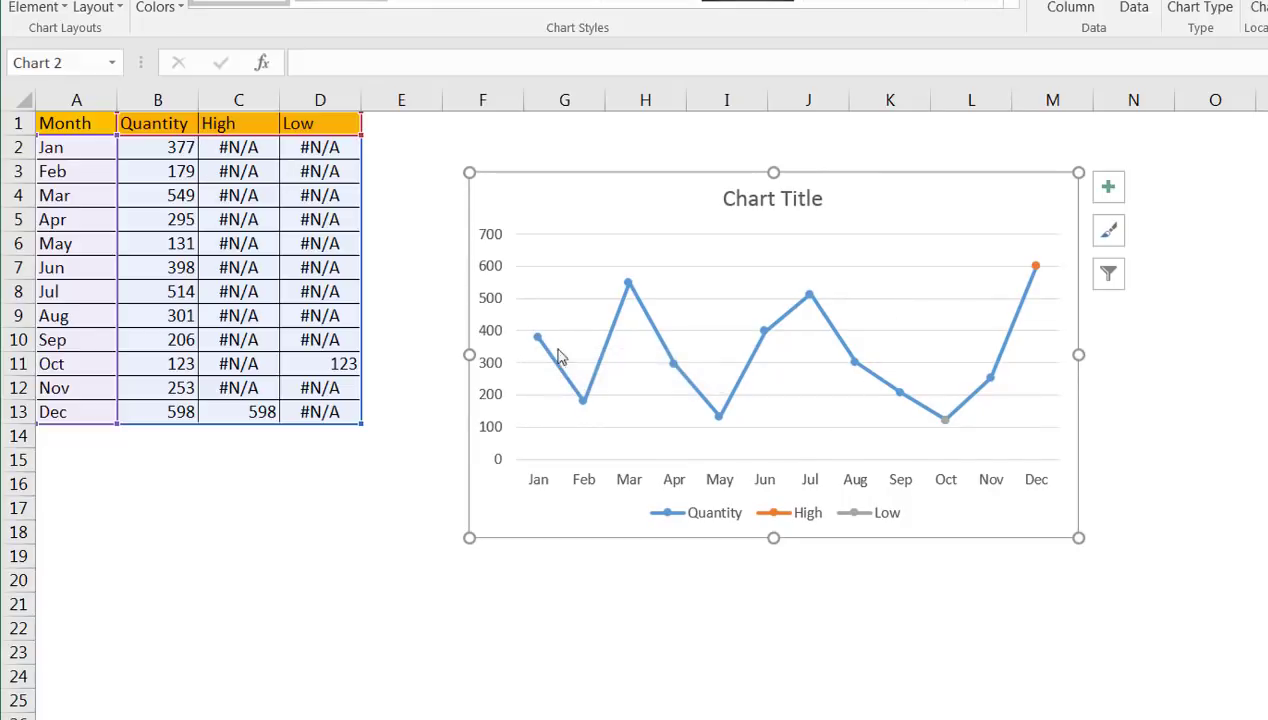
Select the Quantity, High and Low series in the chart in turn to examine their source ranges
left_click(615, 339)
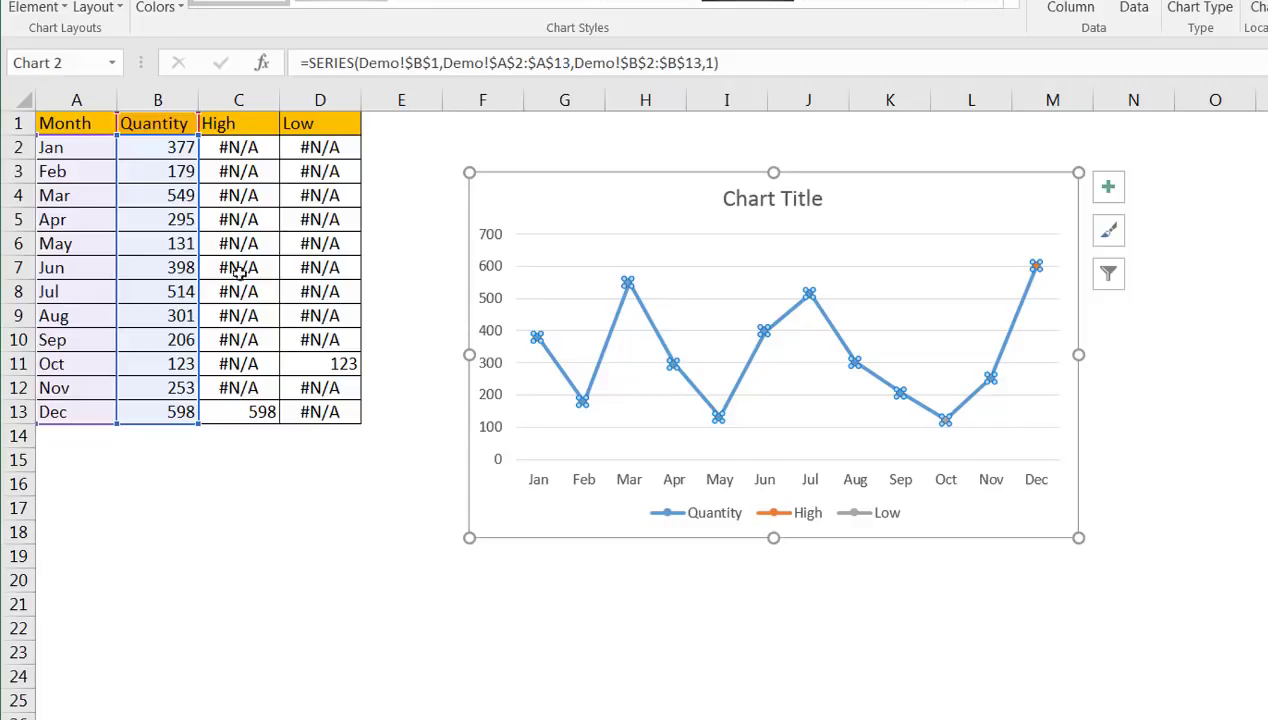
left_click(1037, 269)
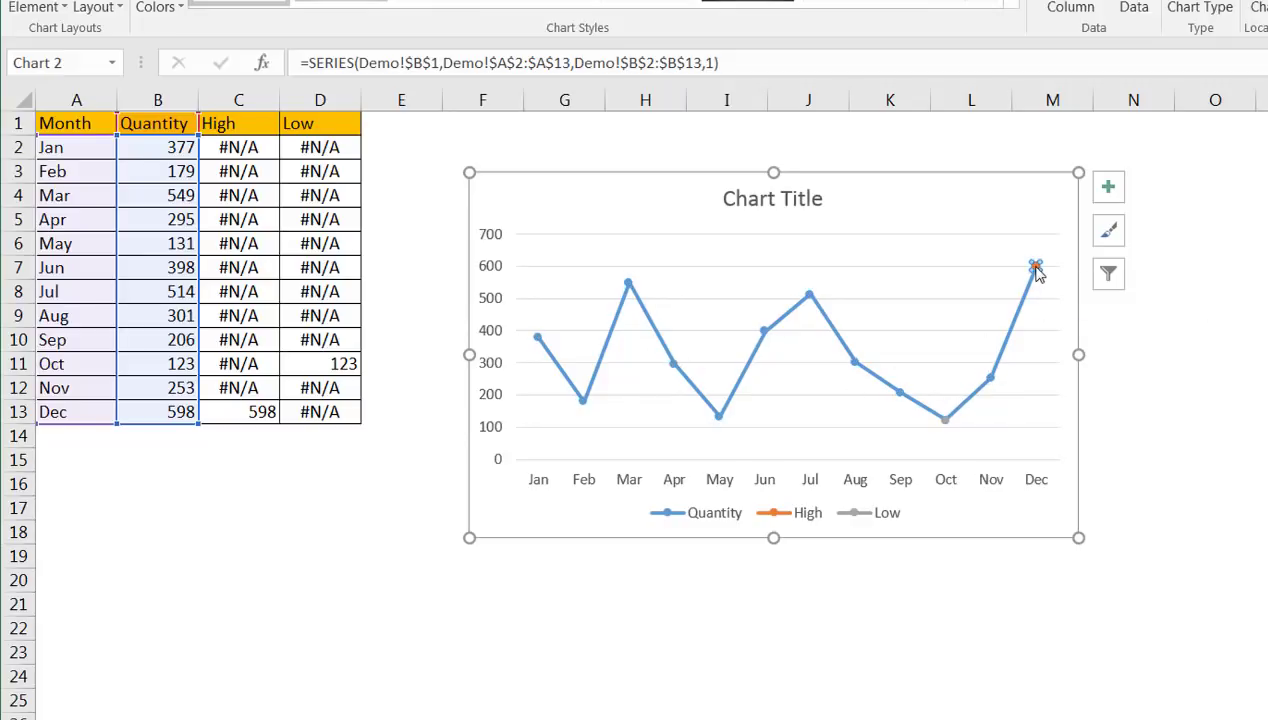
left_click(1037, 268)
left_click(1037, 268)
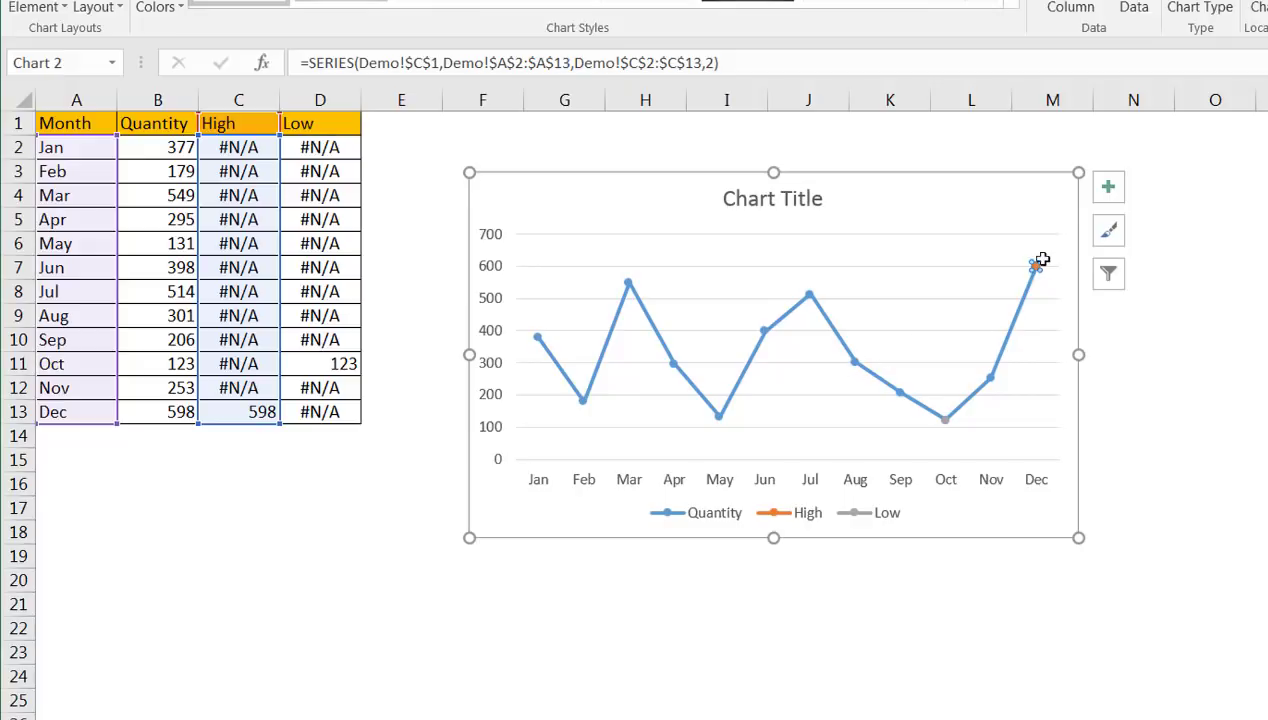
mouse_move(1033, 267)
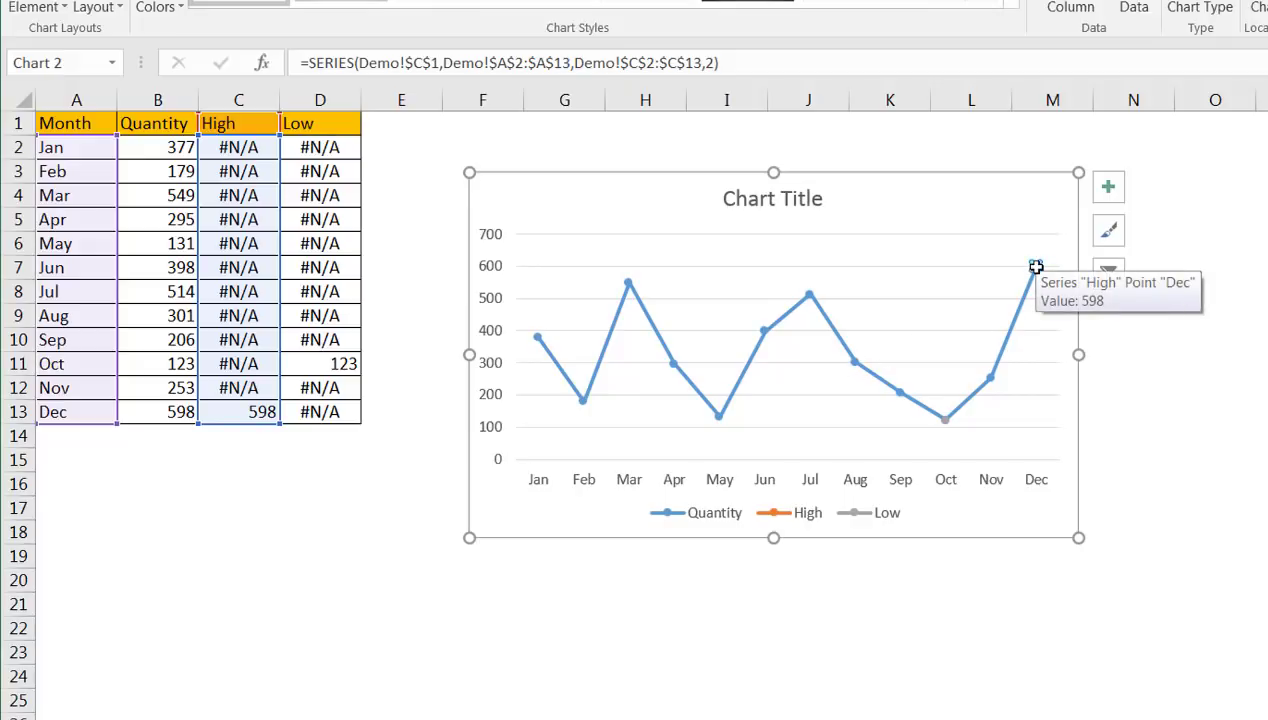
left_click(1036, 266)
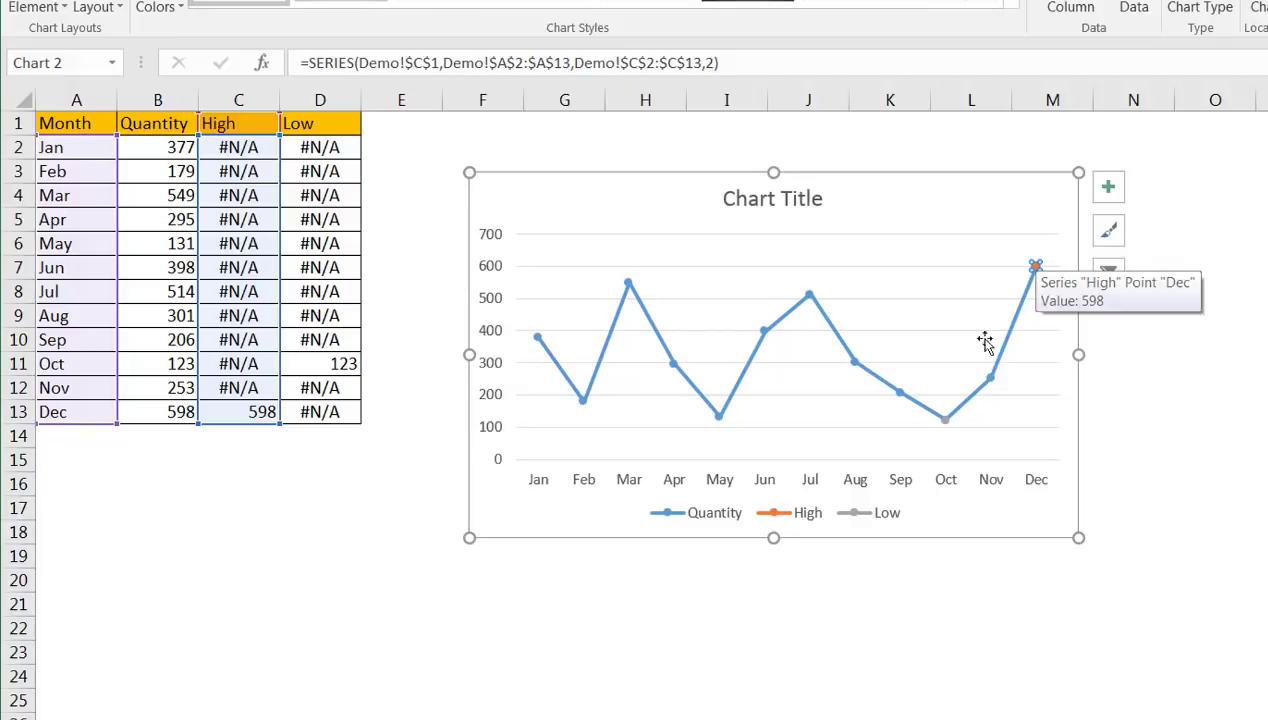
left_click(945, 420)
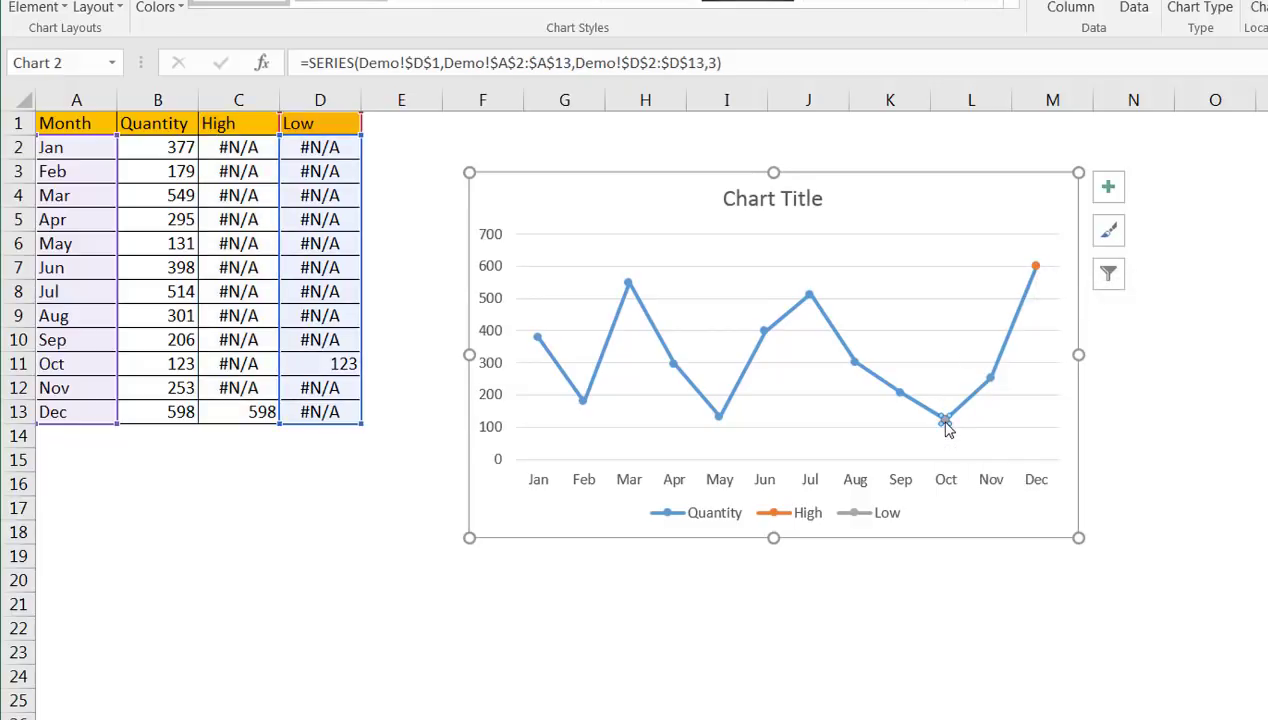
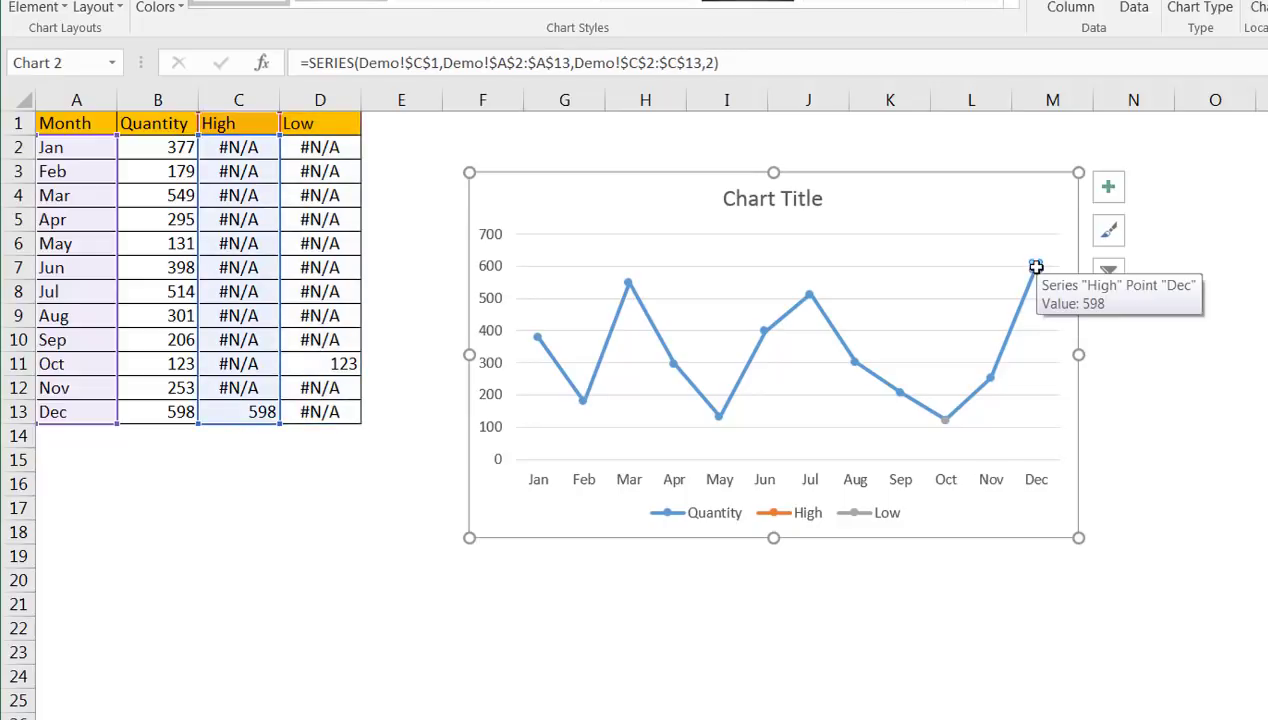
Open the formatting options for the High series' December point and set its marker fill to No fill
right_click(1036, 267)
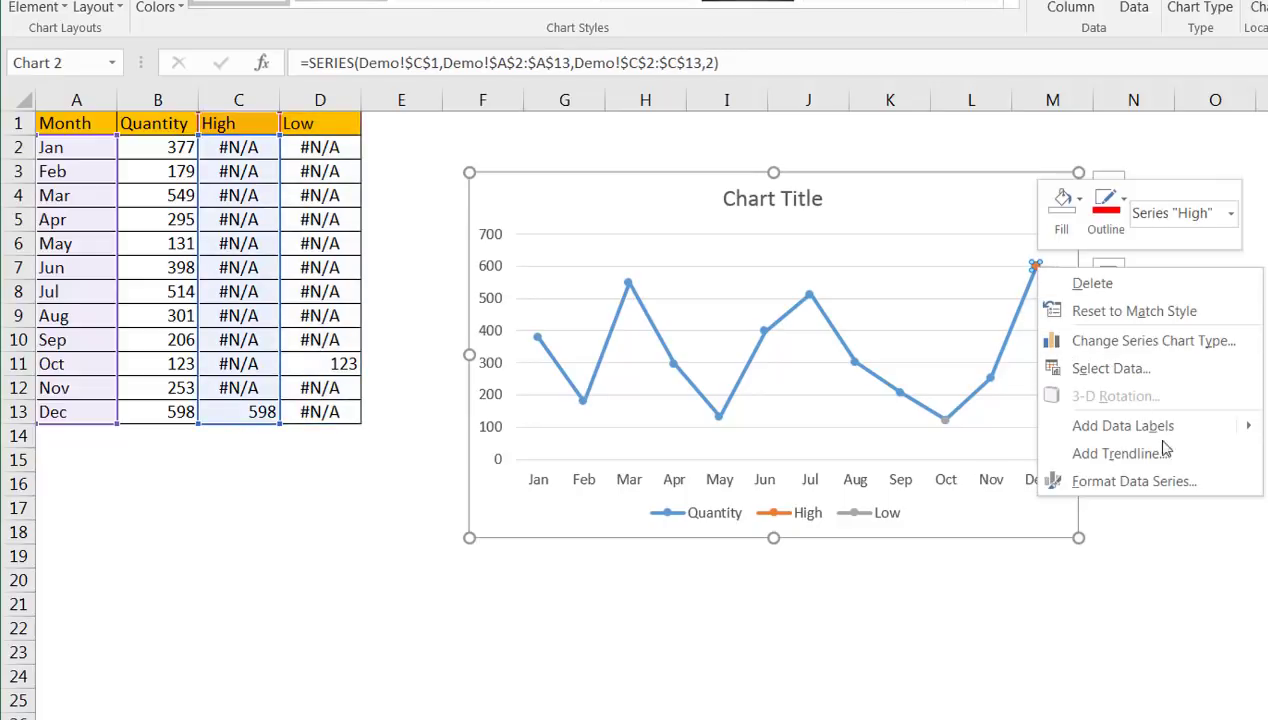
left_click(1134, 481)
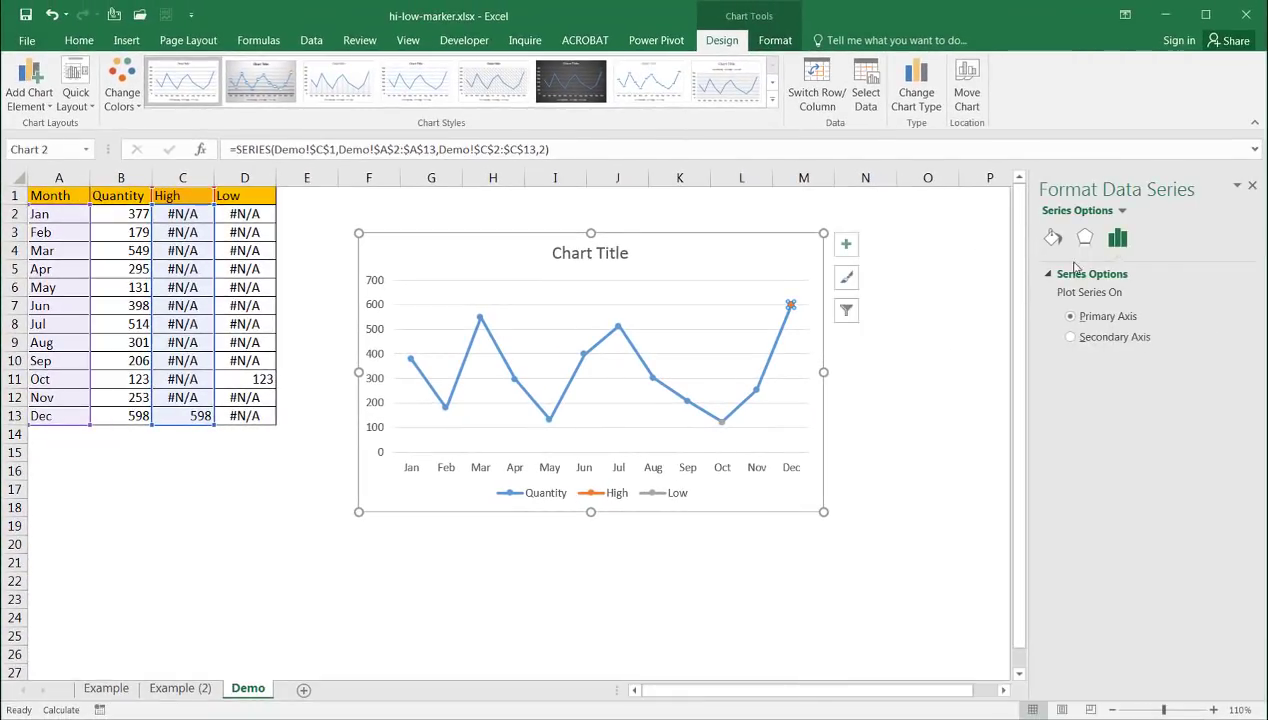
left_click(791, 304)
left_click(1053, 237)
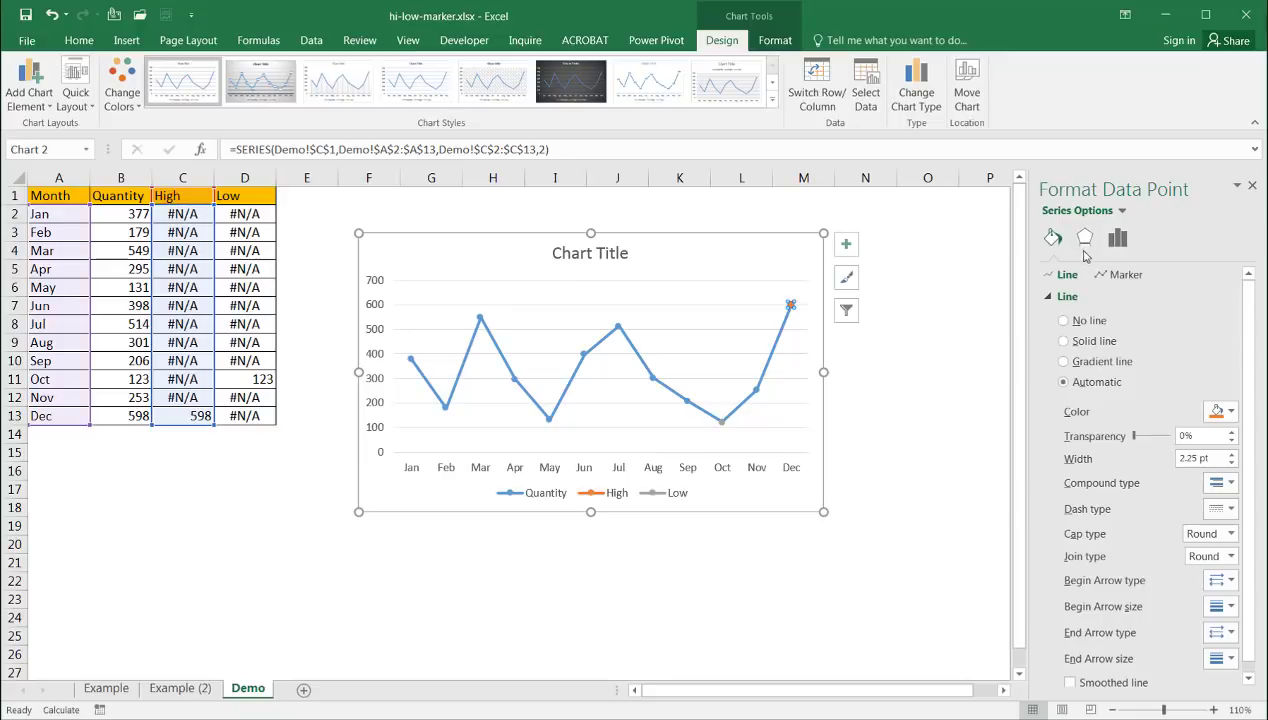
left_click(1125, 275)
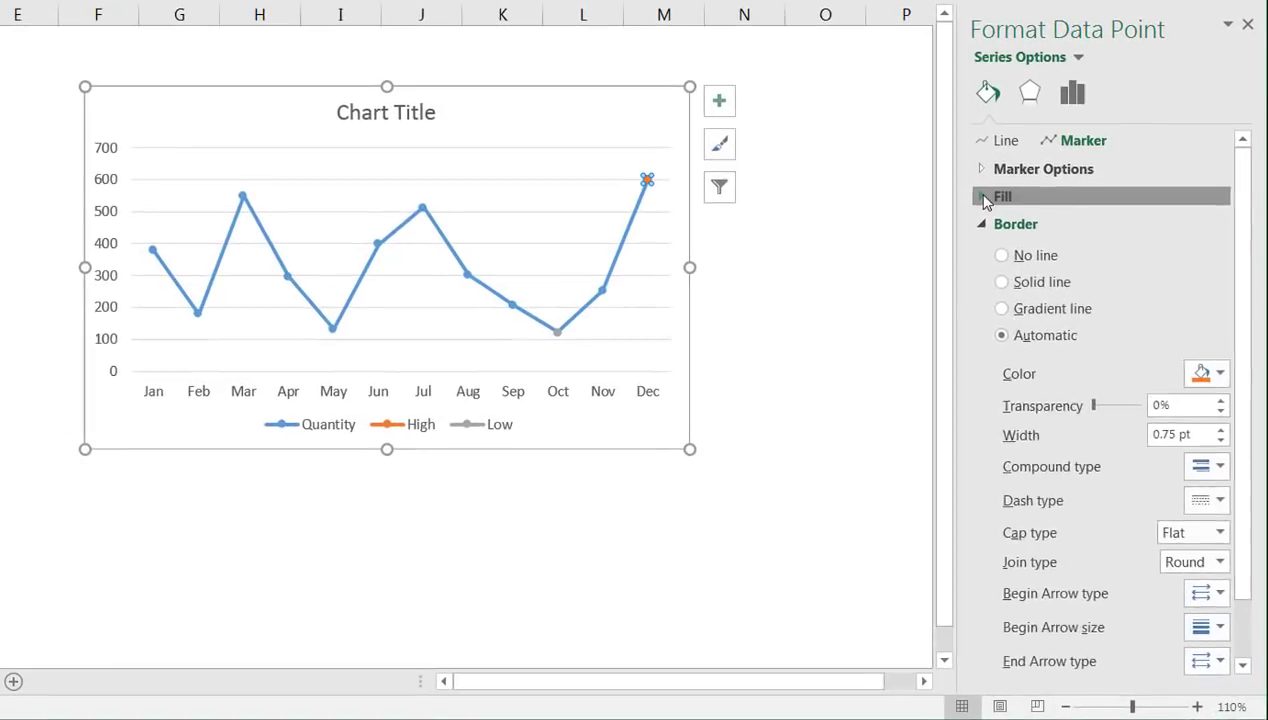
left_click(986, 198)
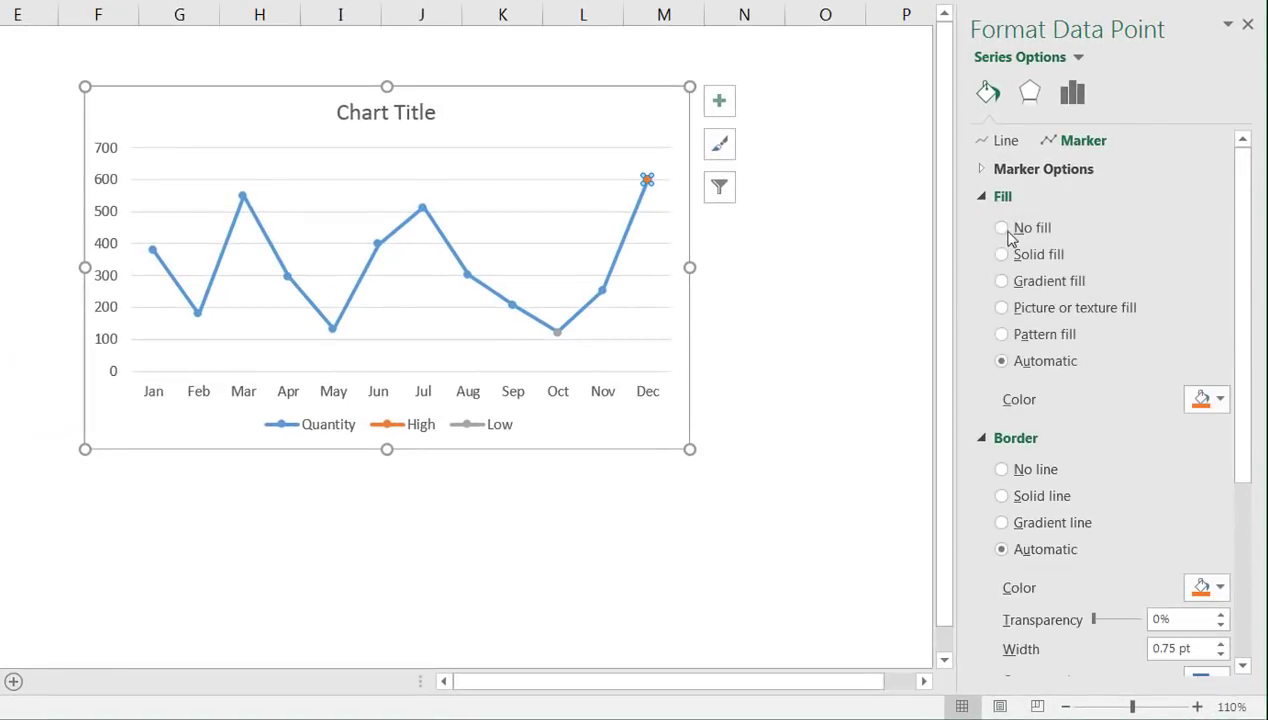
left_click(1004, 230)
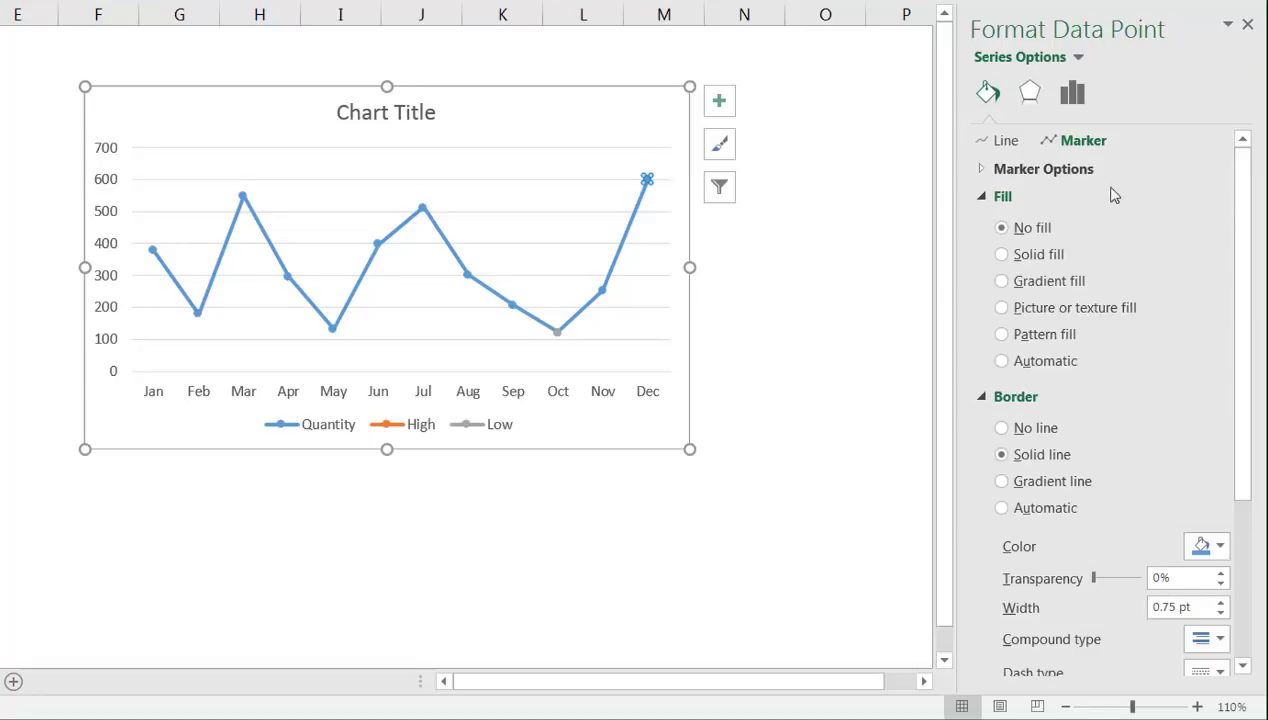
Switch the December High marker to the Built-in option and set its size to 20
left_click(983, 170)
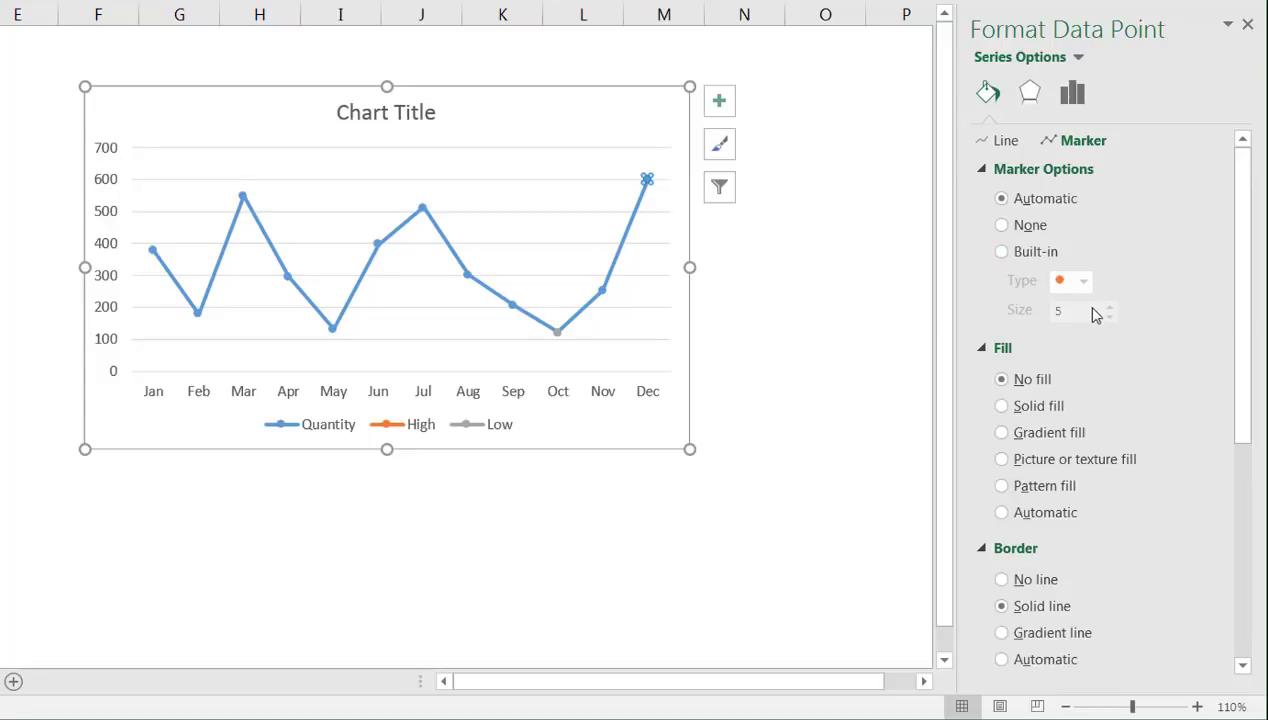
left_click(1003, 253)
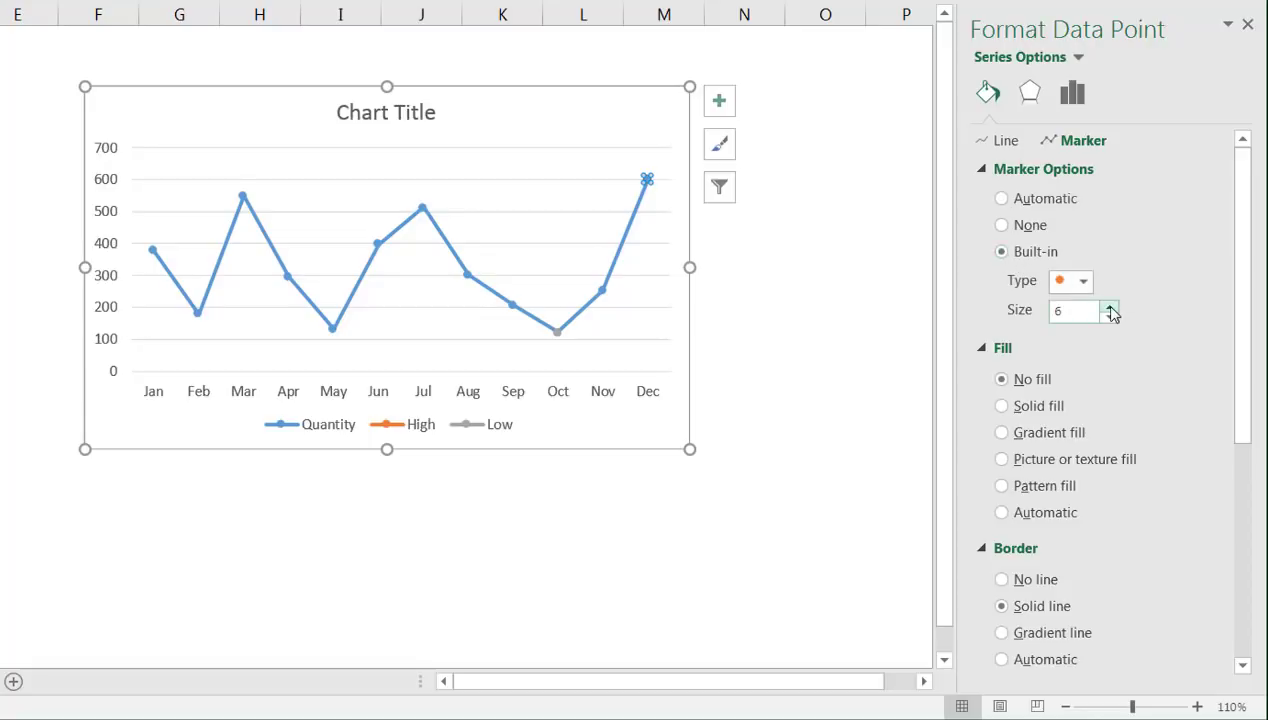
left_click_drag(1072, 311, 1008, 308)
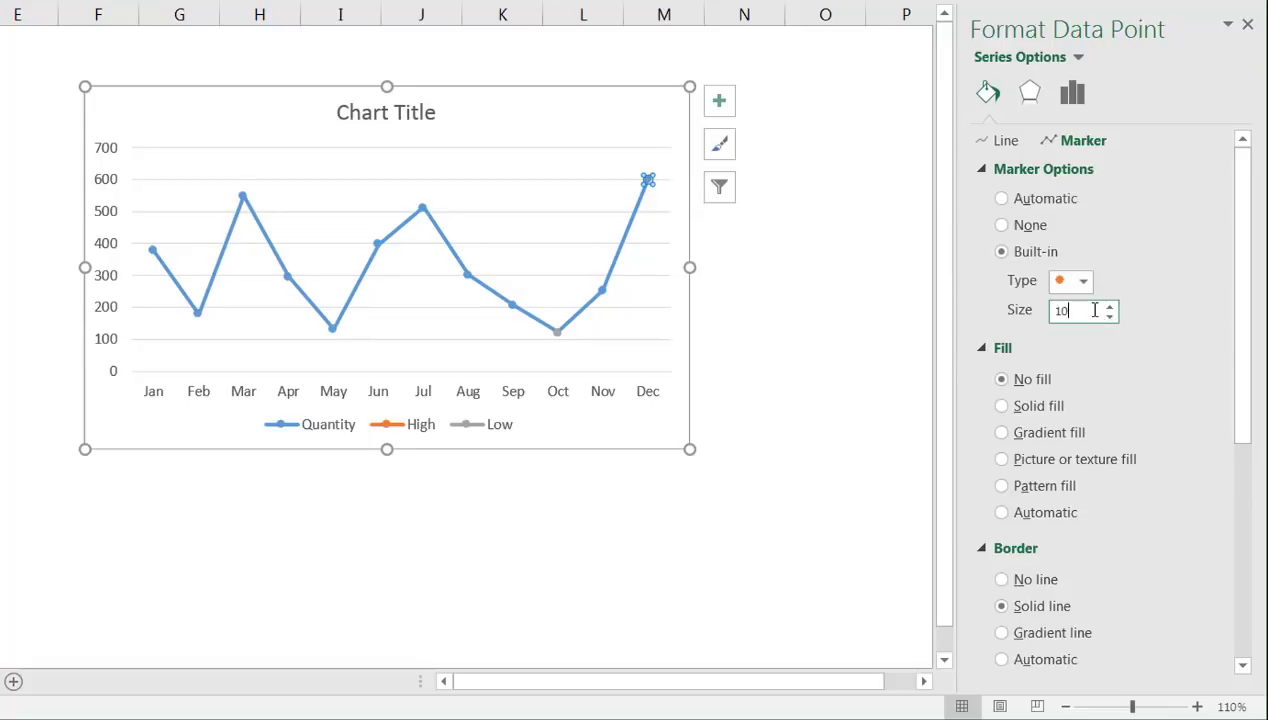
left_click_drag(1086, 311, 1003, 310)
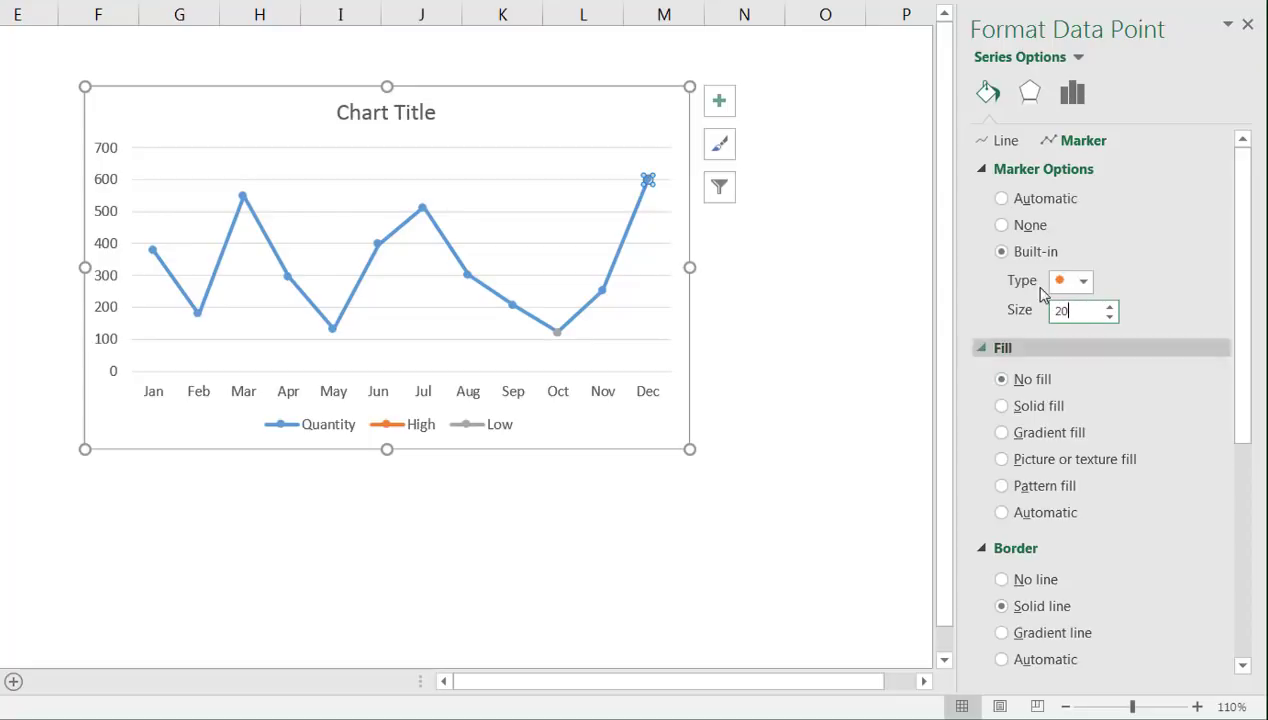
type("20")
key("Tab")
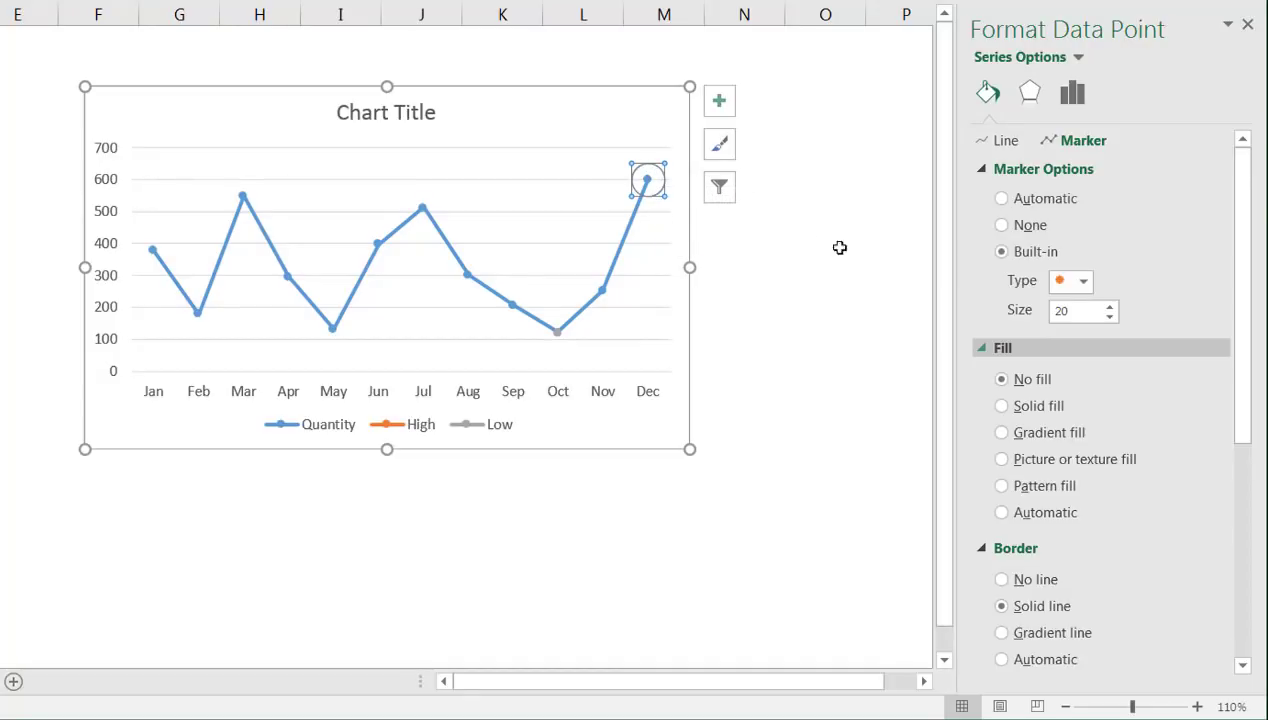
Give the December High marker a solid green border with a width of 2 pt
left_click(1083, 281)
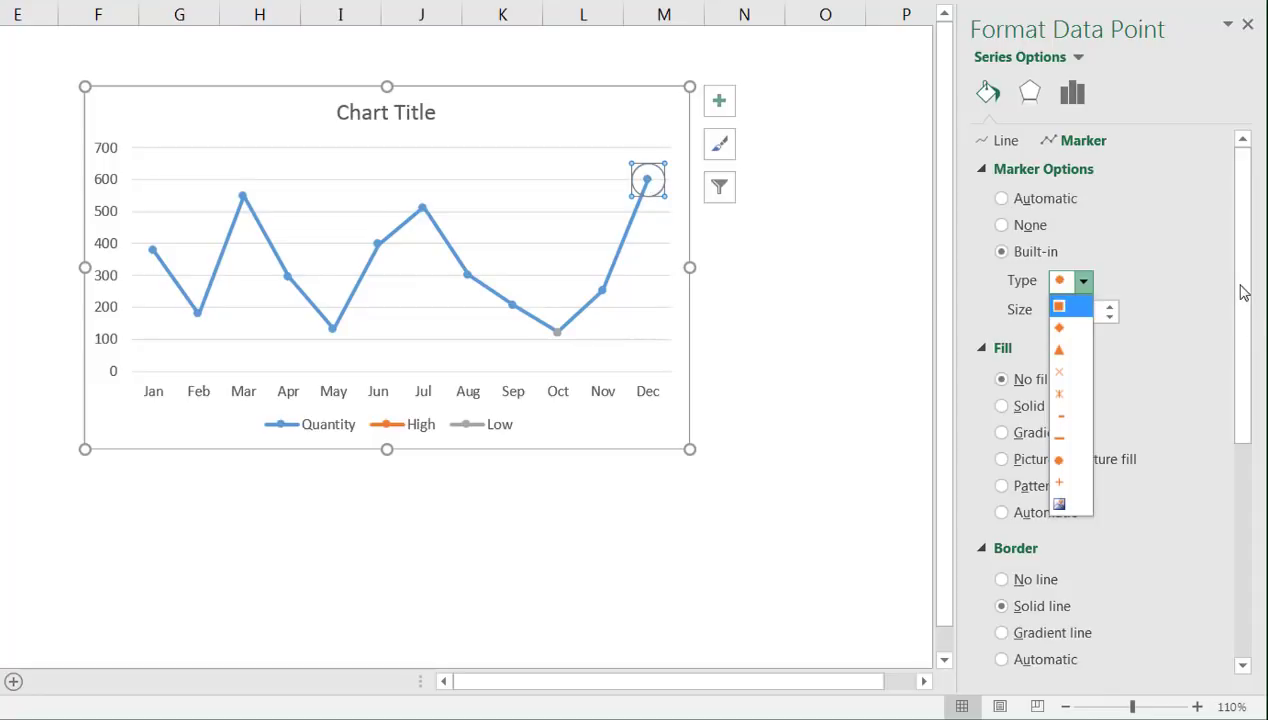
mouse_move(1243, 292)
left_mouse_down()
mouse_move(1252, 391)
mouse_move(1245, 375)
left_mouse_up()
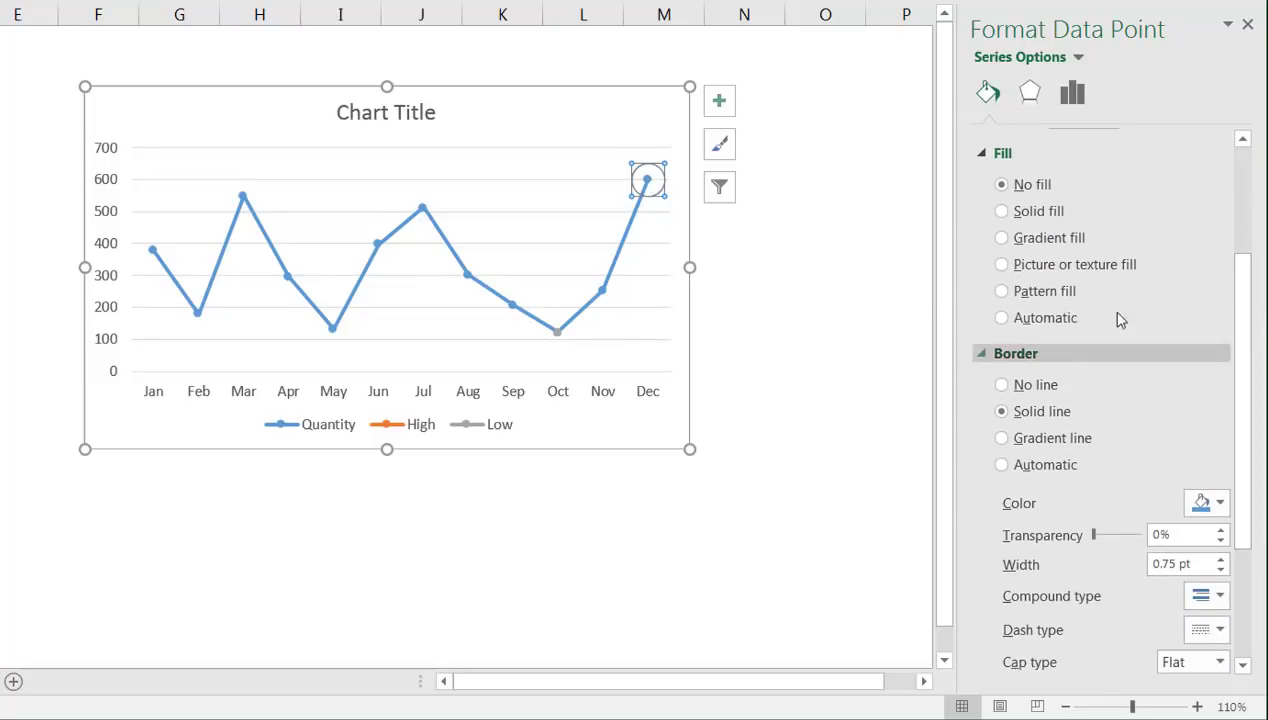
left_click(1219, 503)
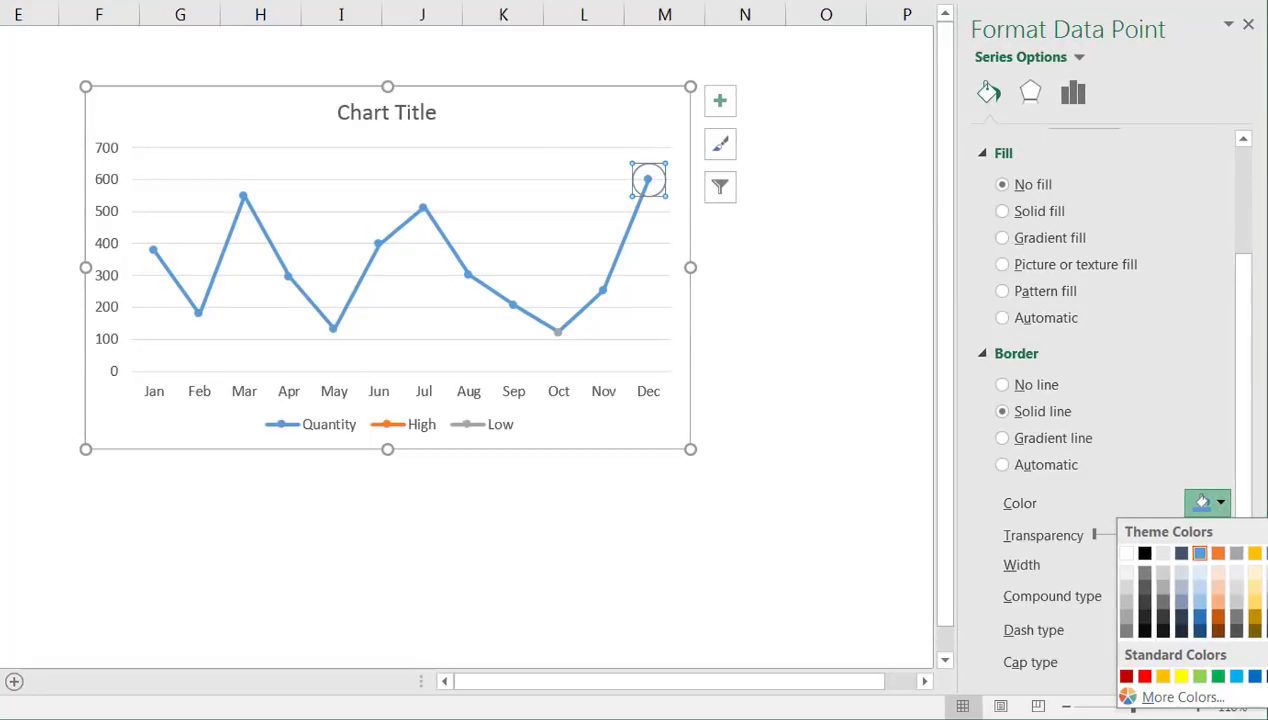
left_click(1218, 676)
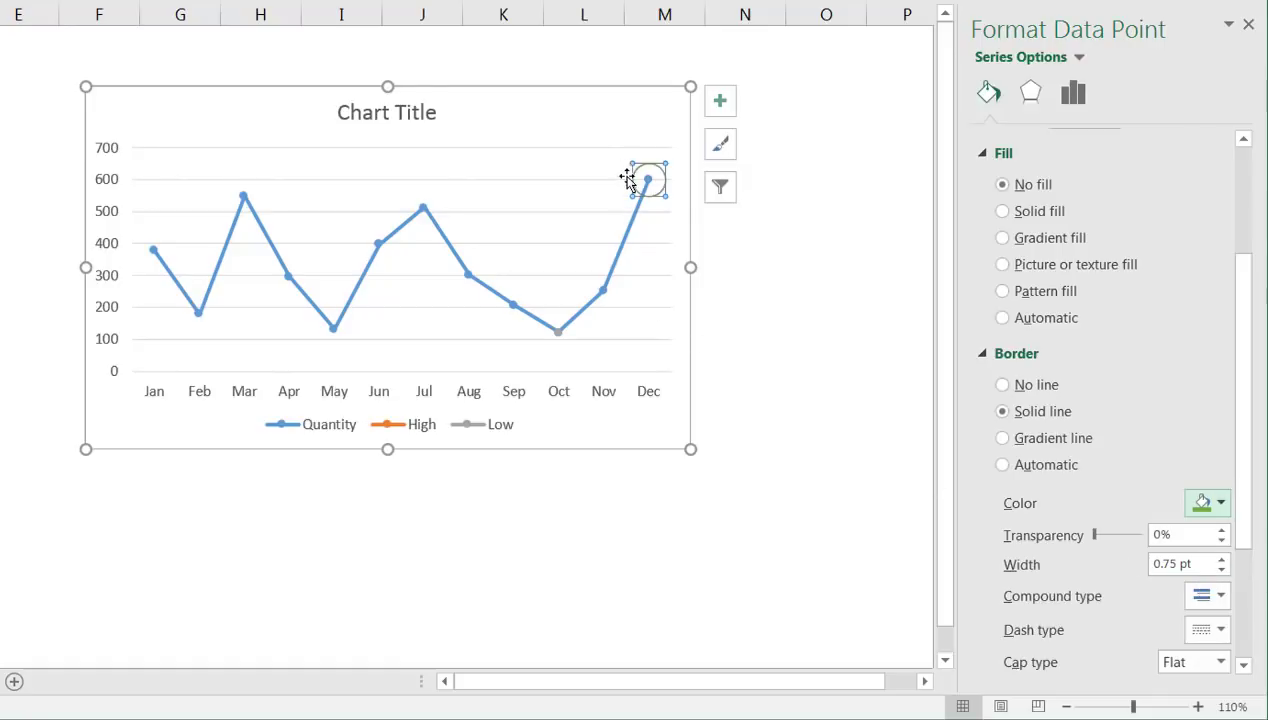
left_click(1219, 560)
left_click(1219, 560)
left_click(1219, 560)
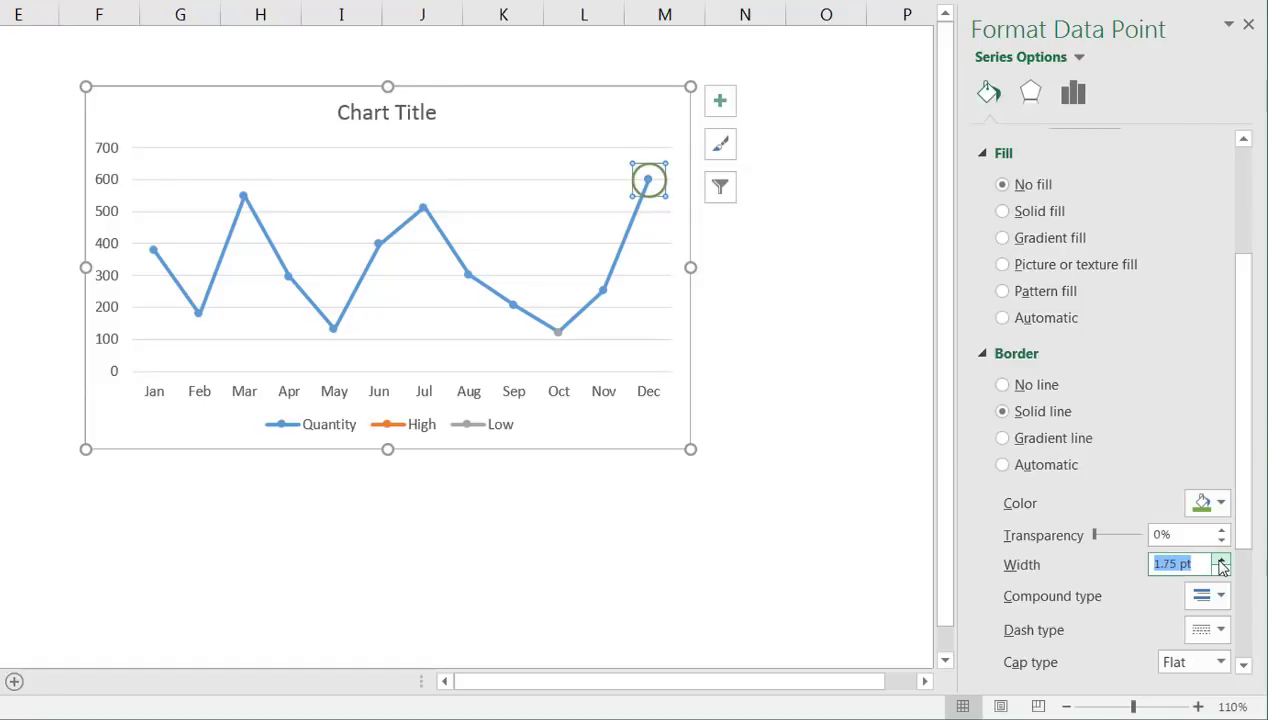
left_click(1220, 560)
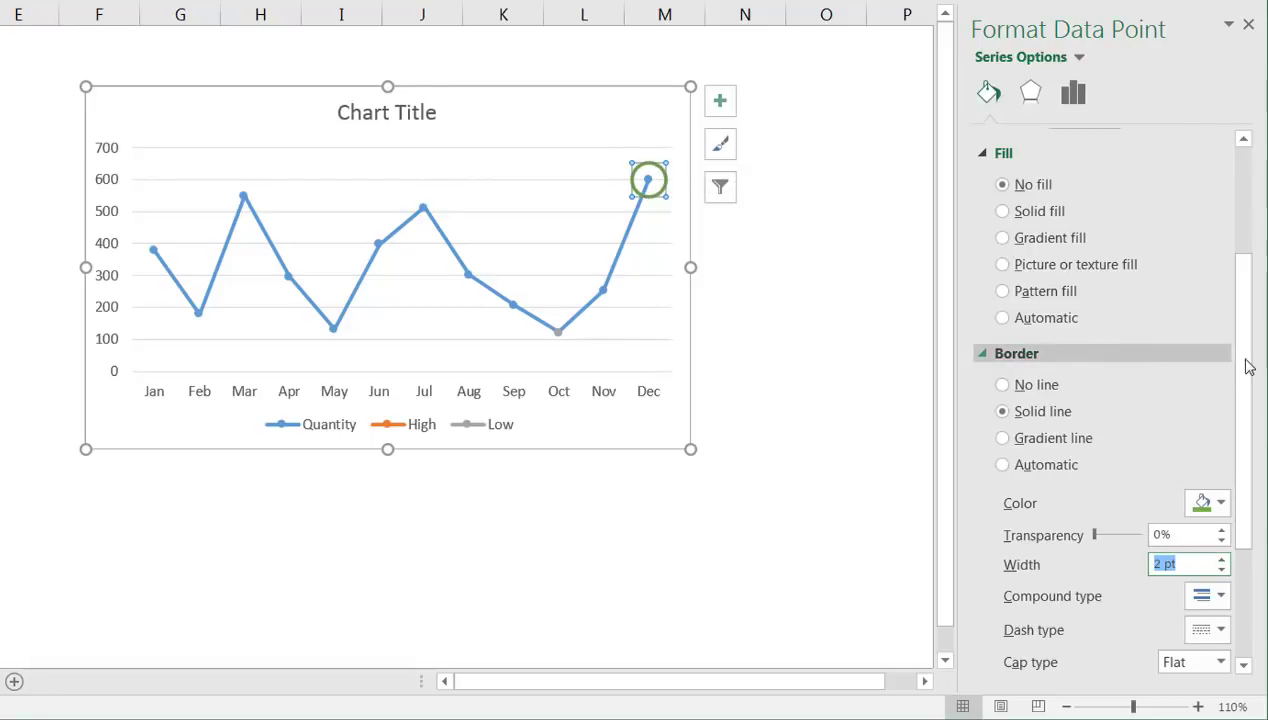
Set the Low series marker to Built-in with size 20 and No fill
left_click_drag(1245, 367, 1247, 241)
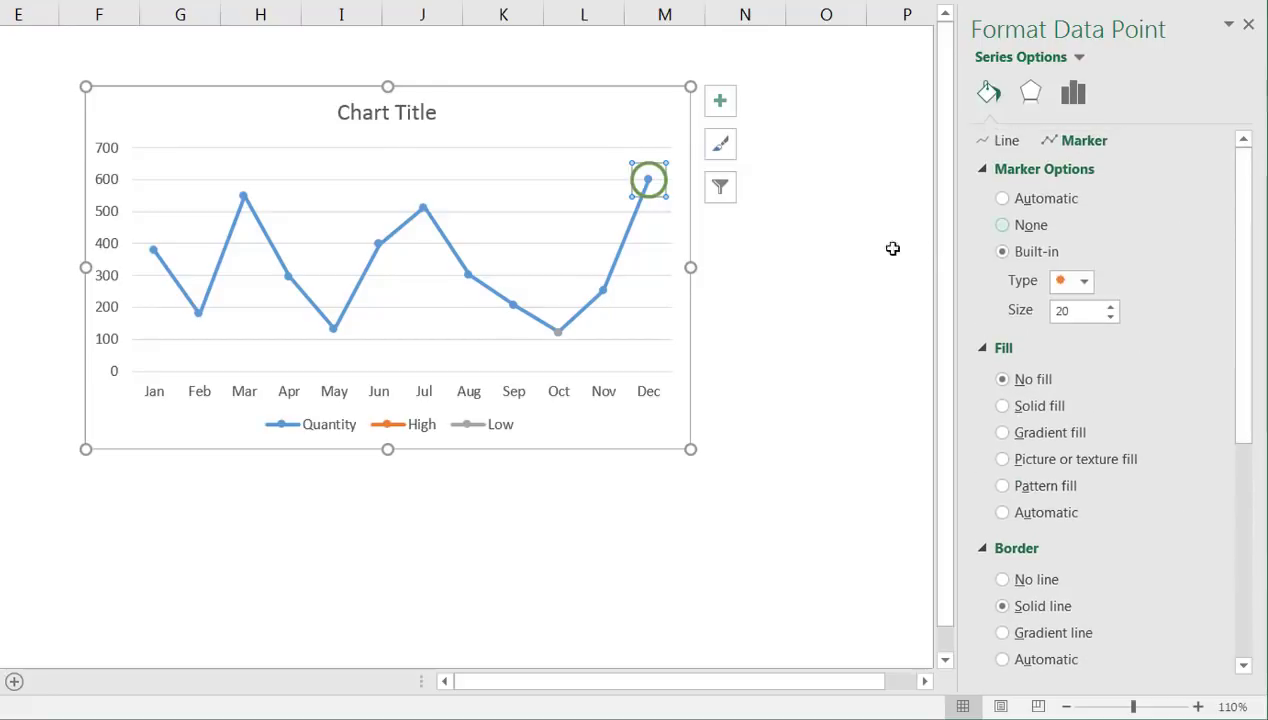
mouse_move(560, 339)
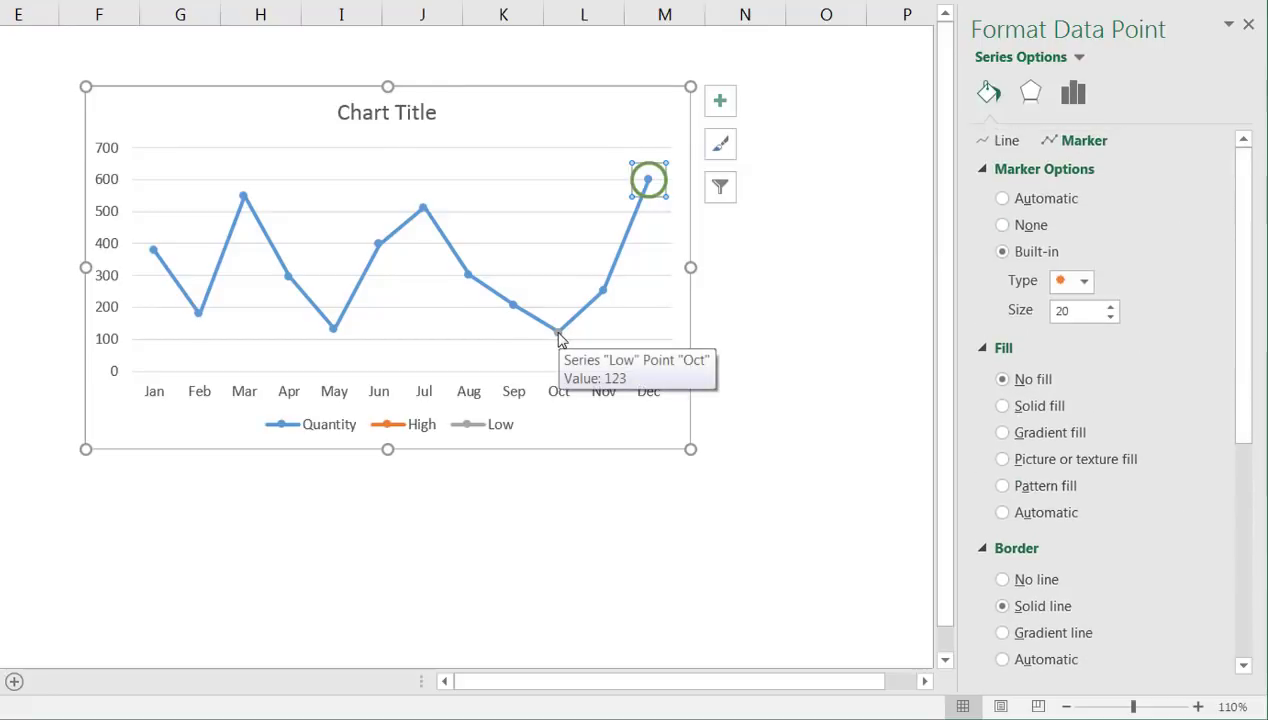
left_click(558, 334)
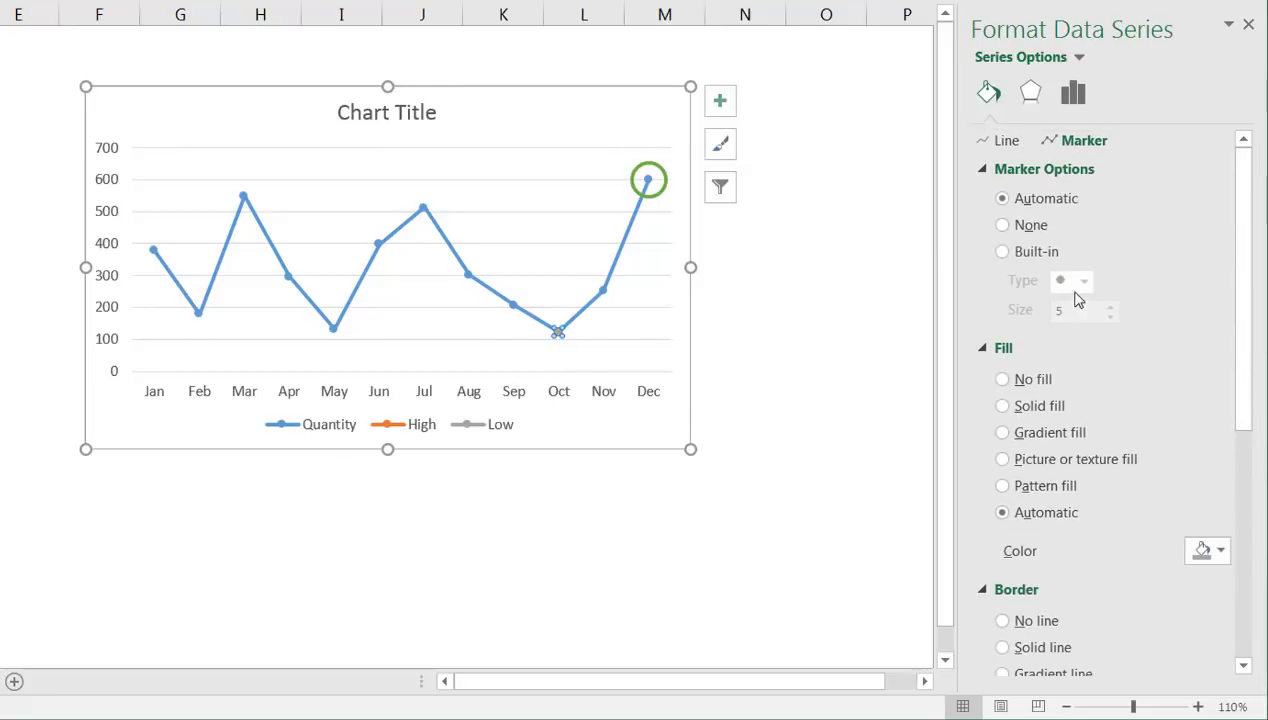
left_click(1003, 252)
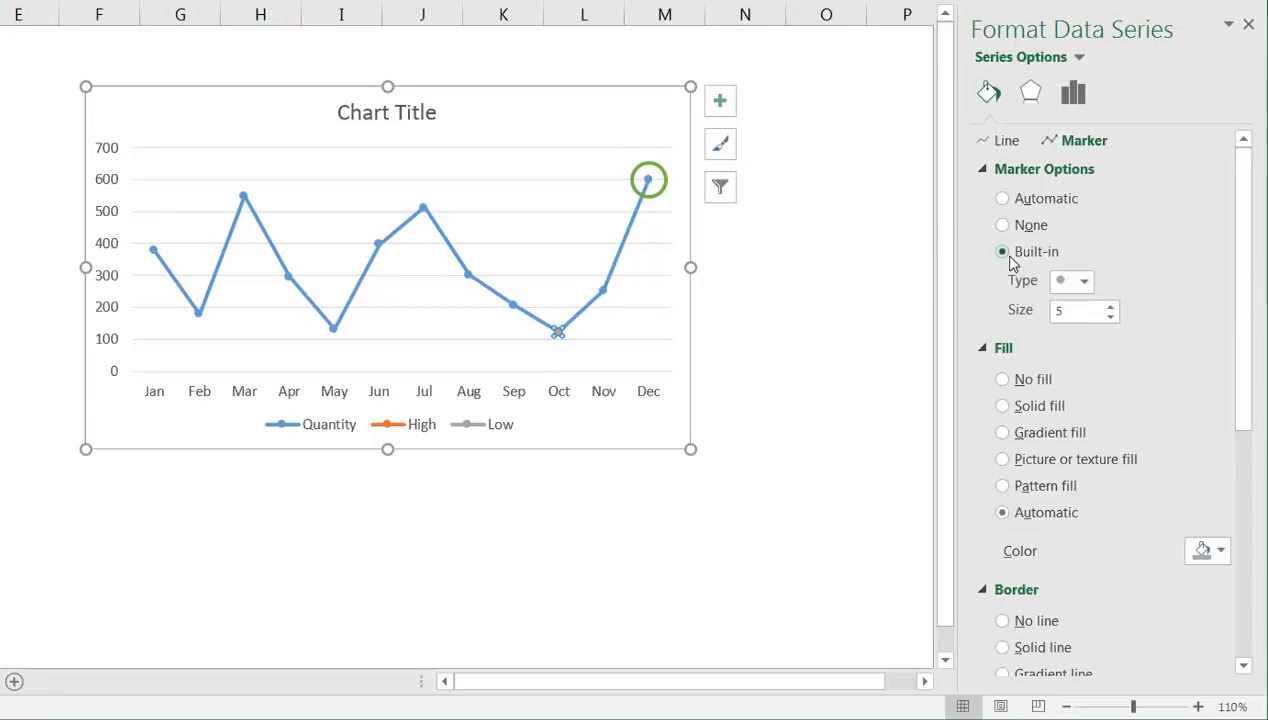
double_click(1092, 317)
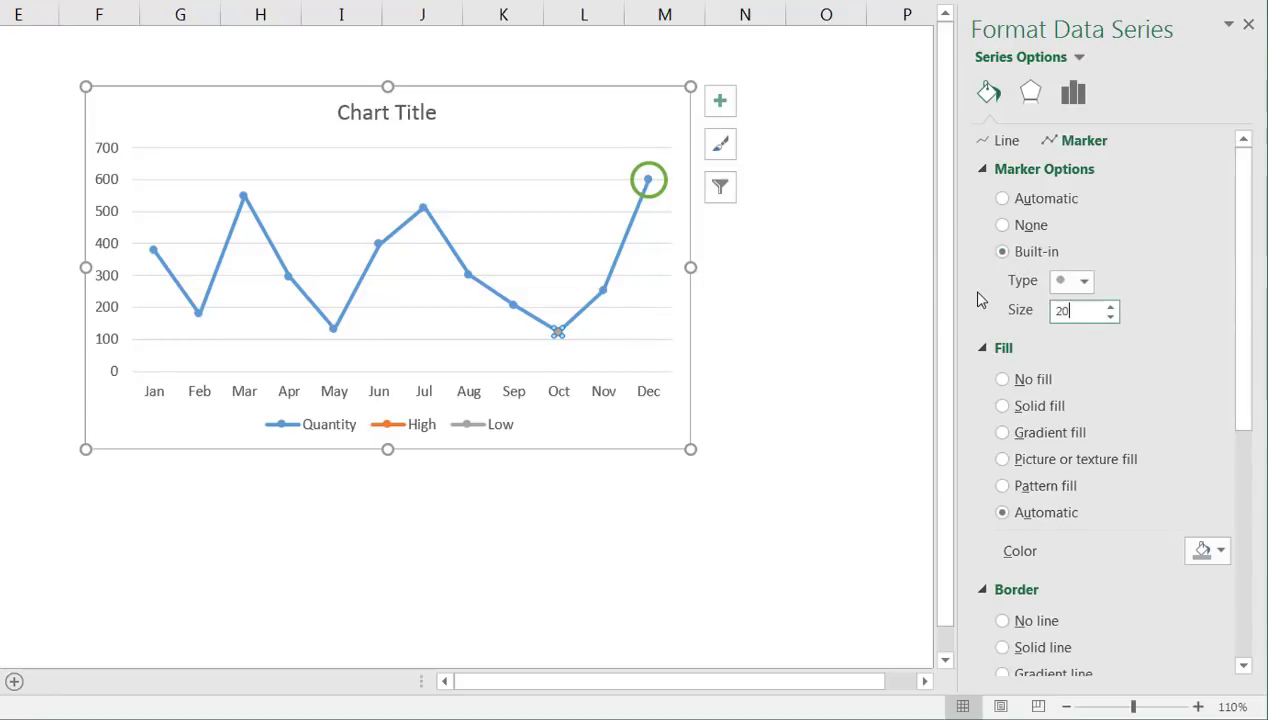
left_click(1003, 380)
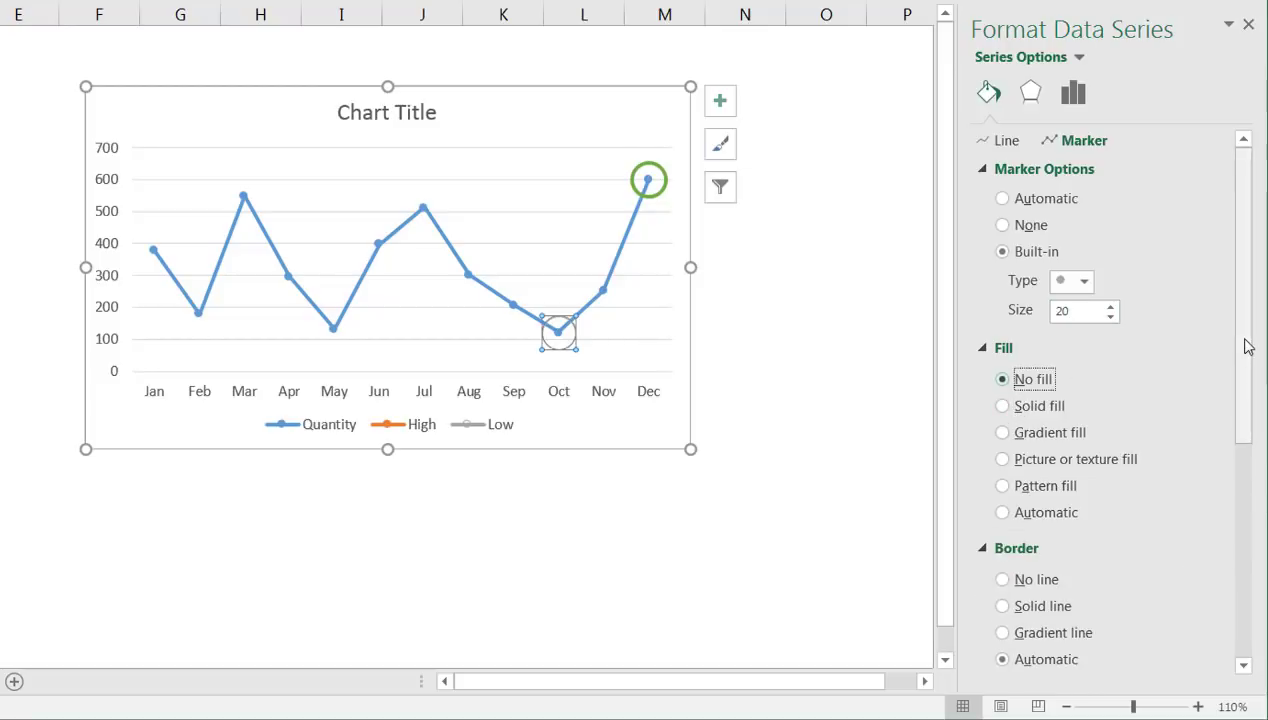
Give the Low series marker a solid red border with a width of 2 pt
scroll(1250, 380, "down", 1)
scroll(1258, 416, "down", 5)
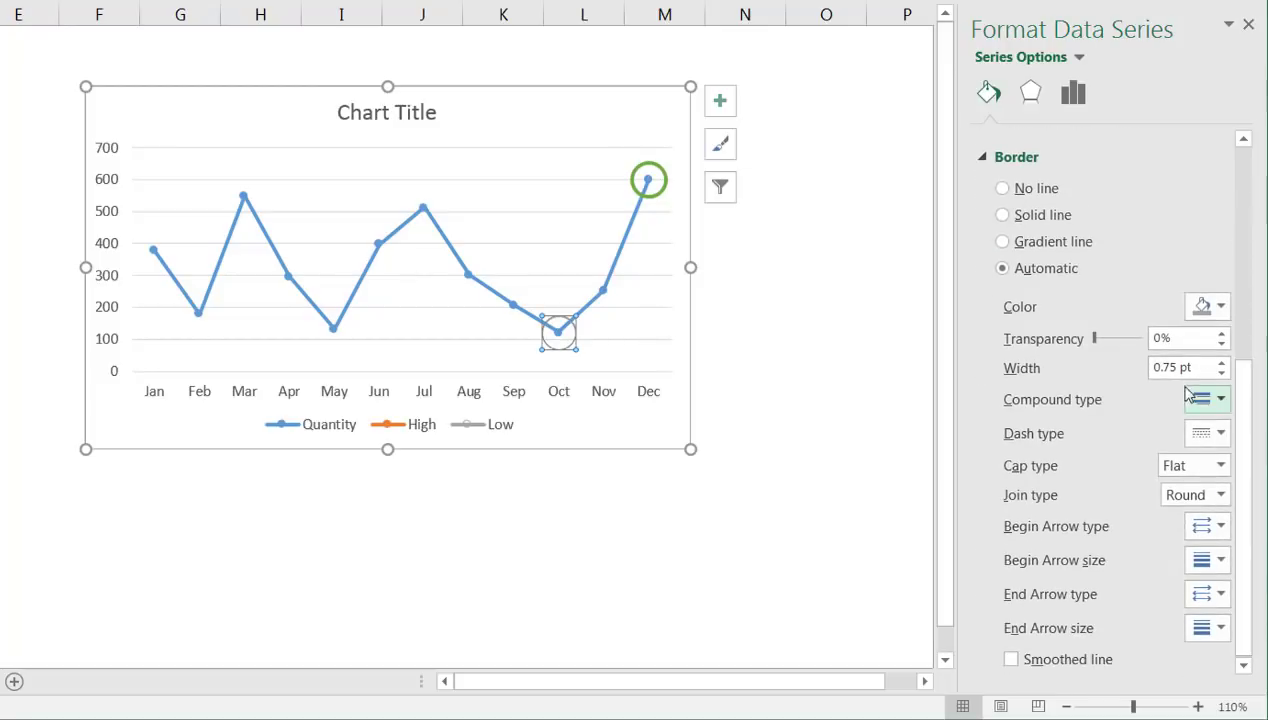
left_click(1216, 310)
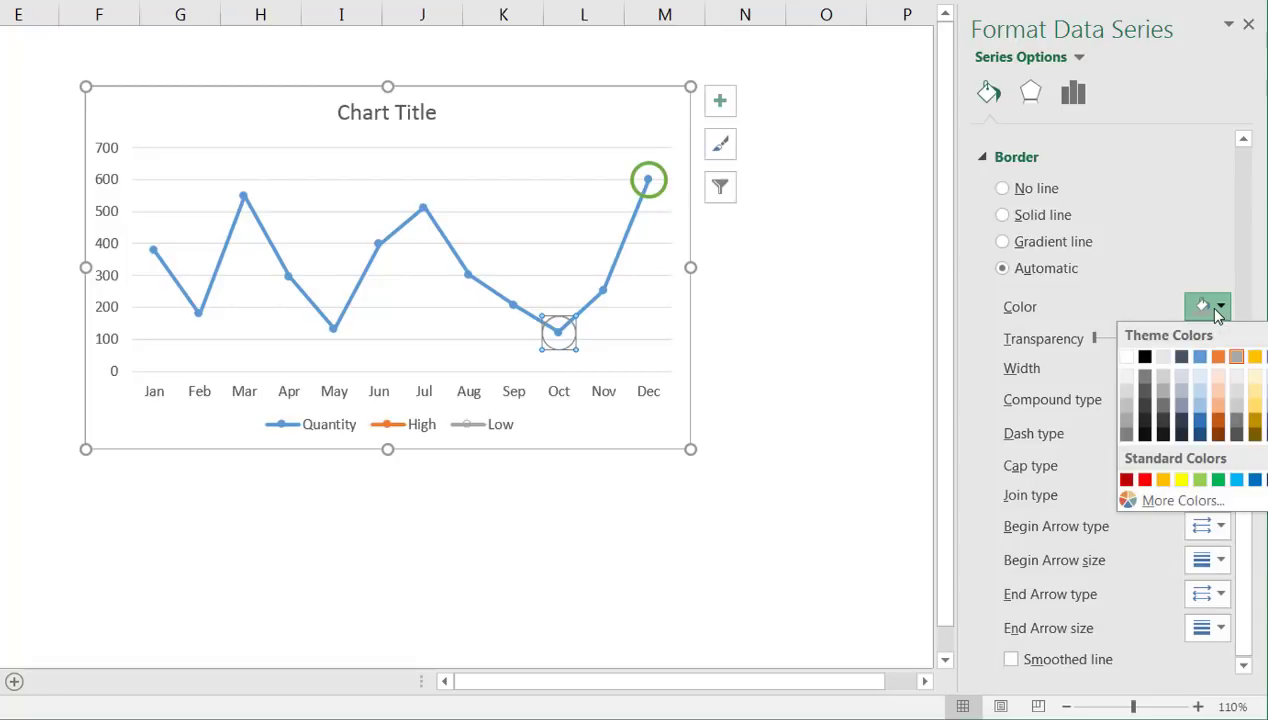
left_click(1145, 480)
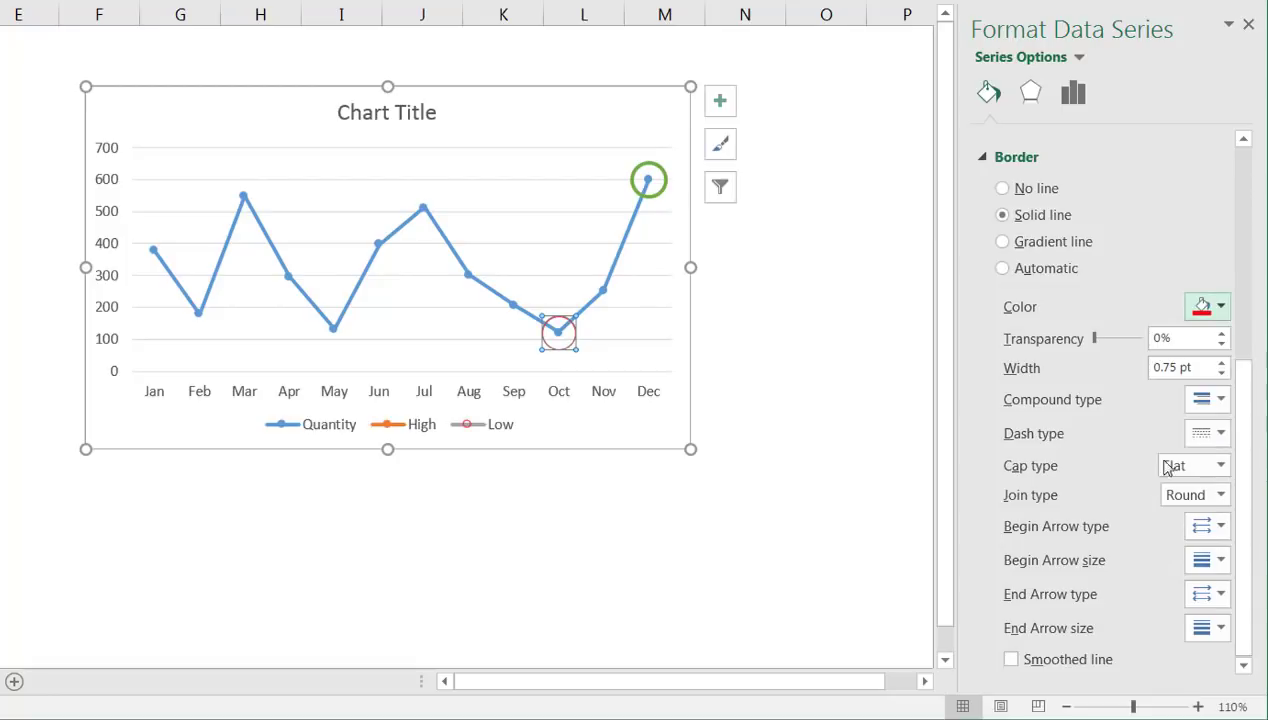
left_click(1202, 368)
left_click_drag(1202, 368, 1119, 363)
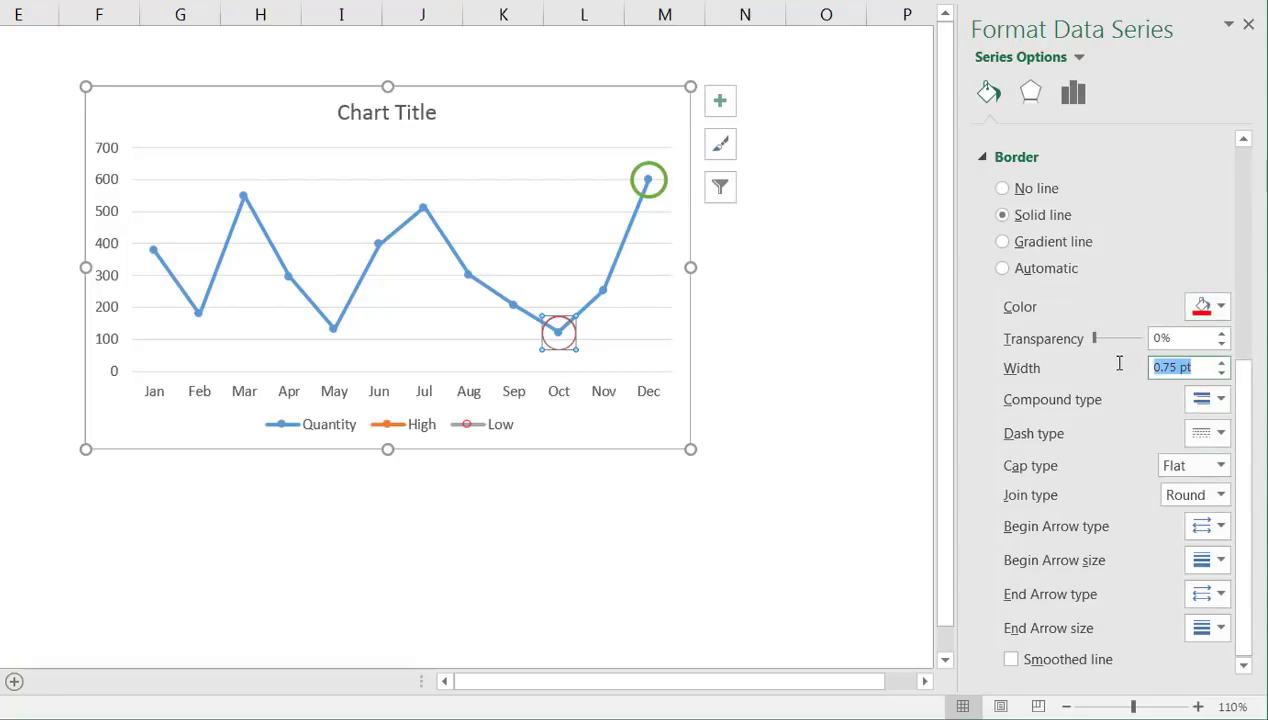
type("2")
key("Tab")
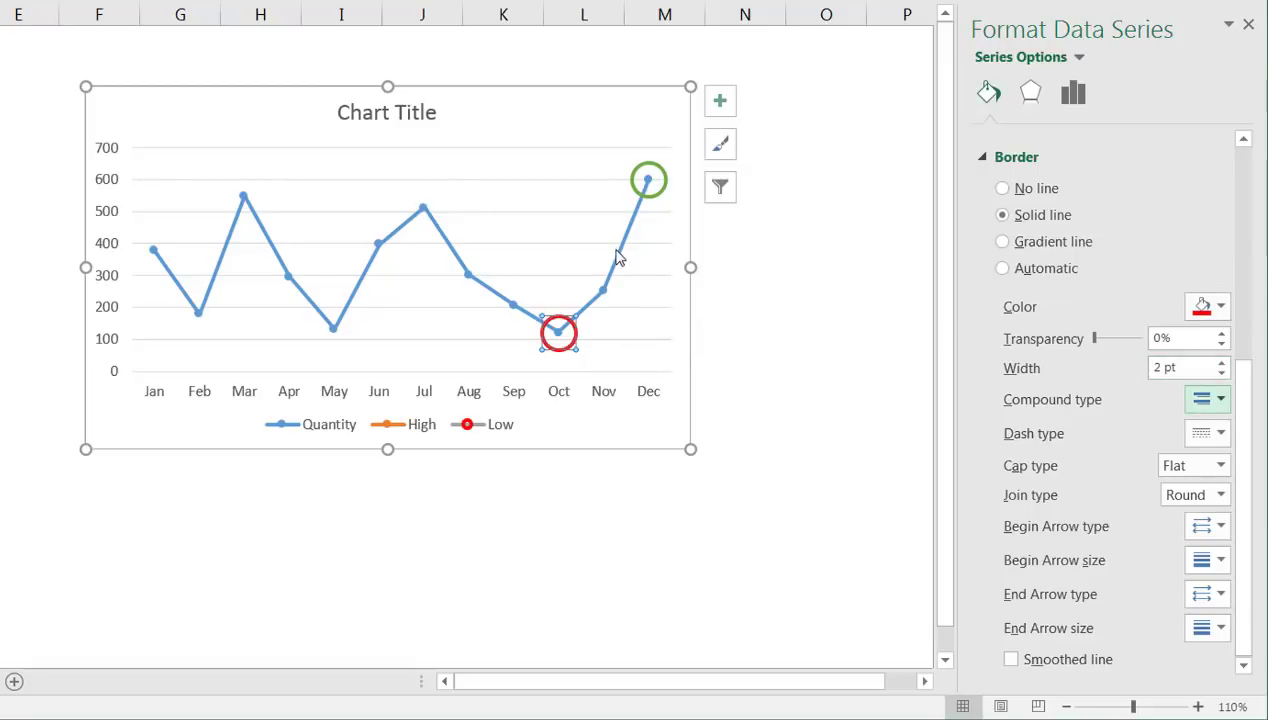
Delete the horizontal major gridlines from the line chart
mouse_move(655, 168)
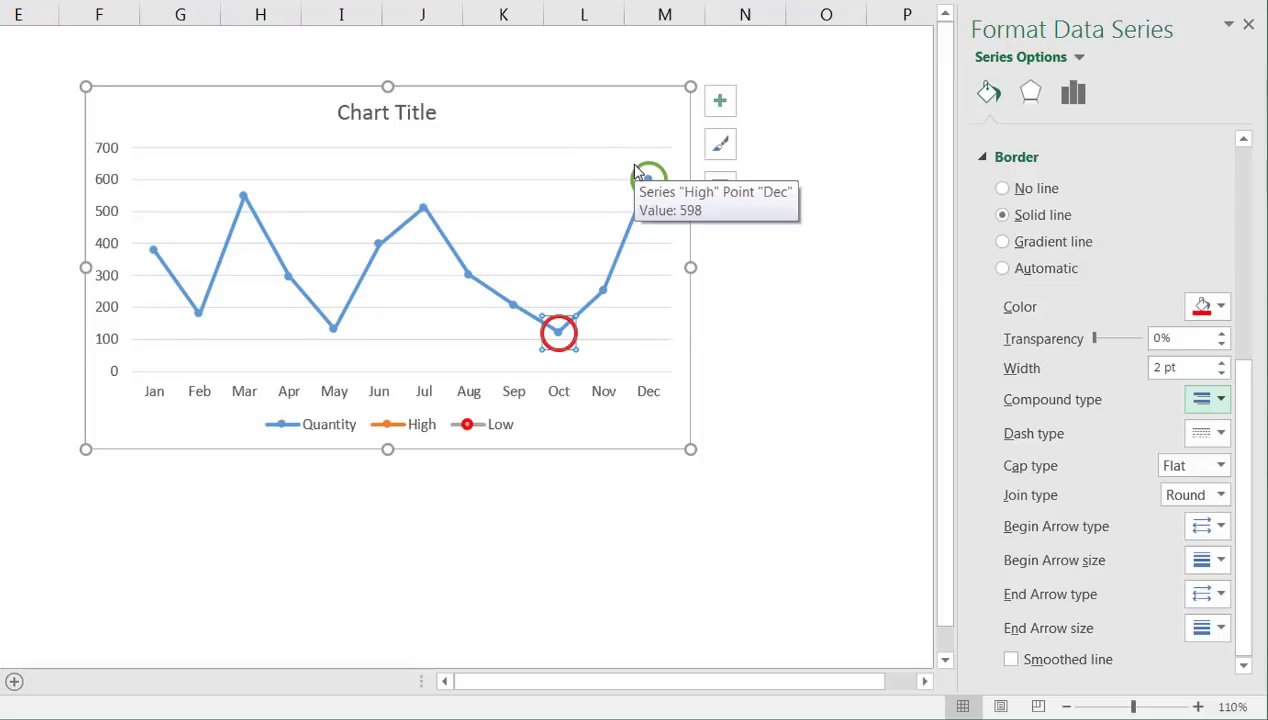
left_click(578, 181)
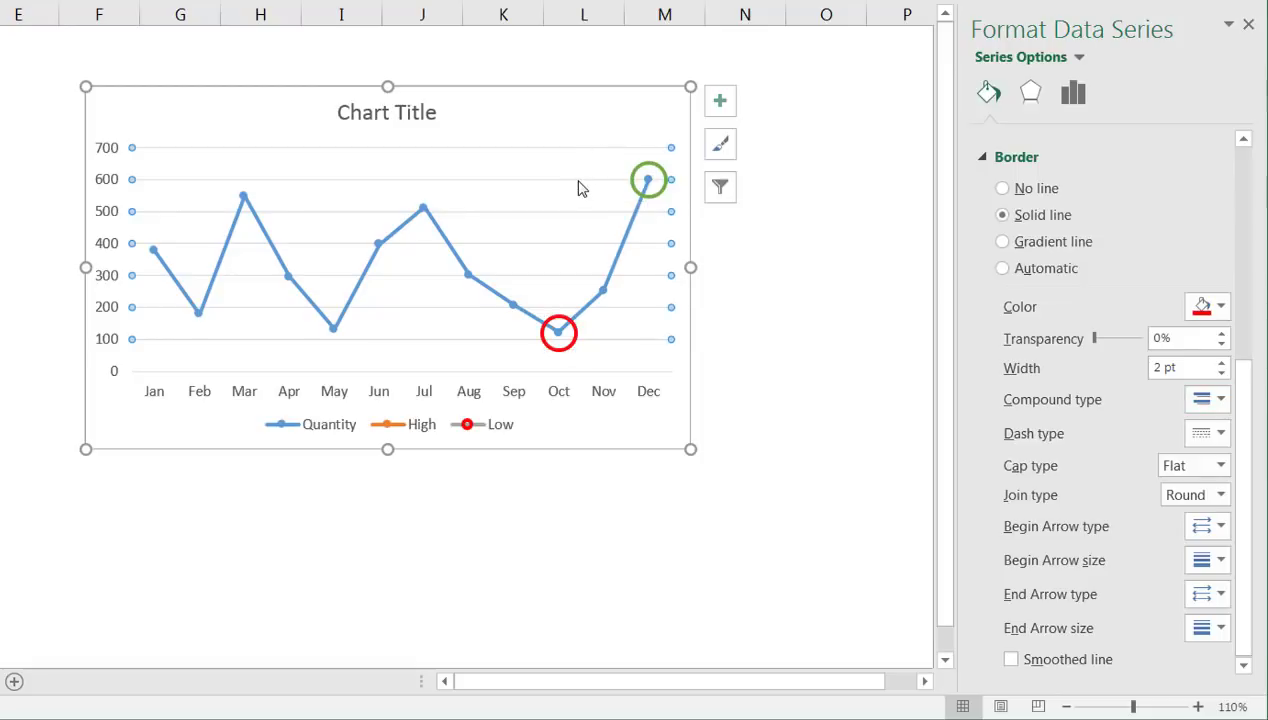
key("Escape")
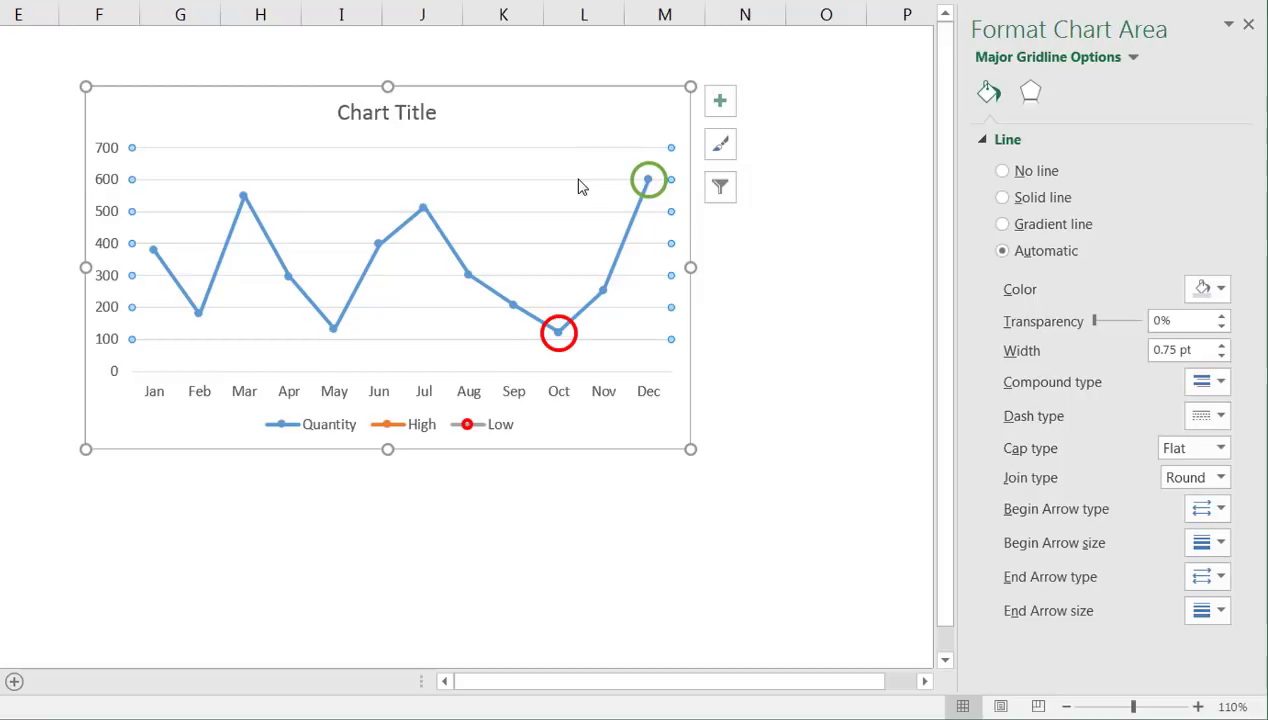
Add data labels to the High series at the green-circled December point
mouse_move(648, 183)
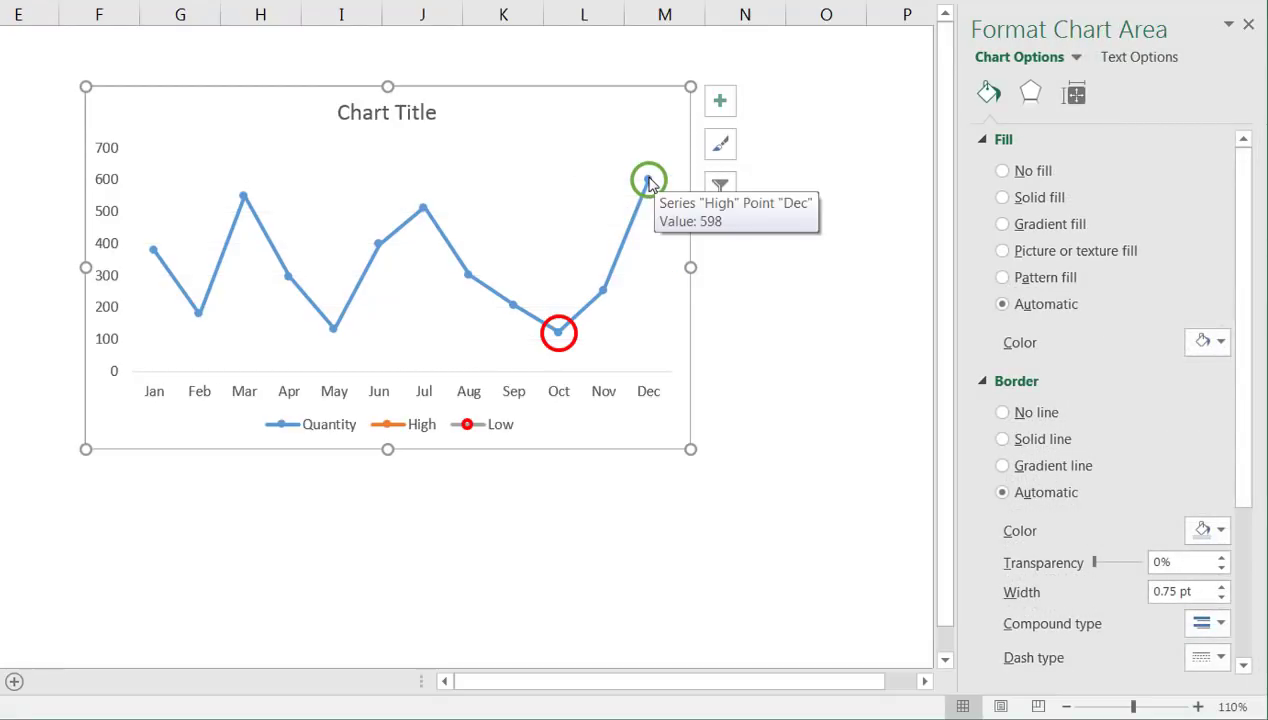
left_click(648, 183)
right_click(648, 183)
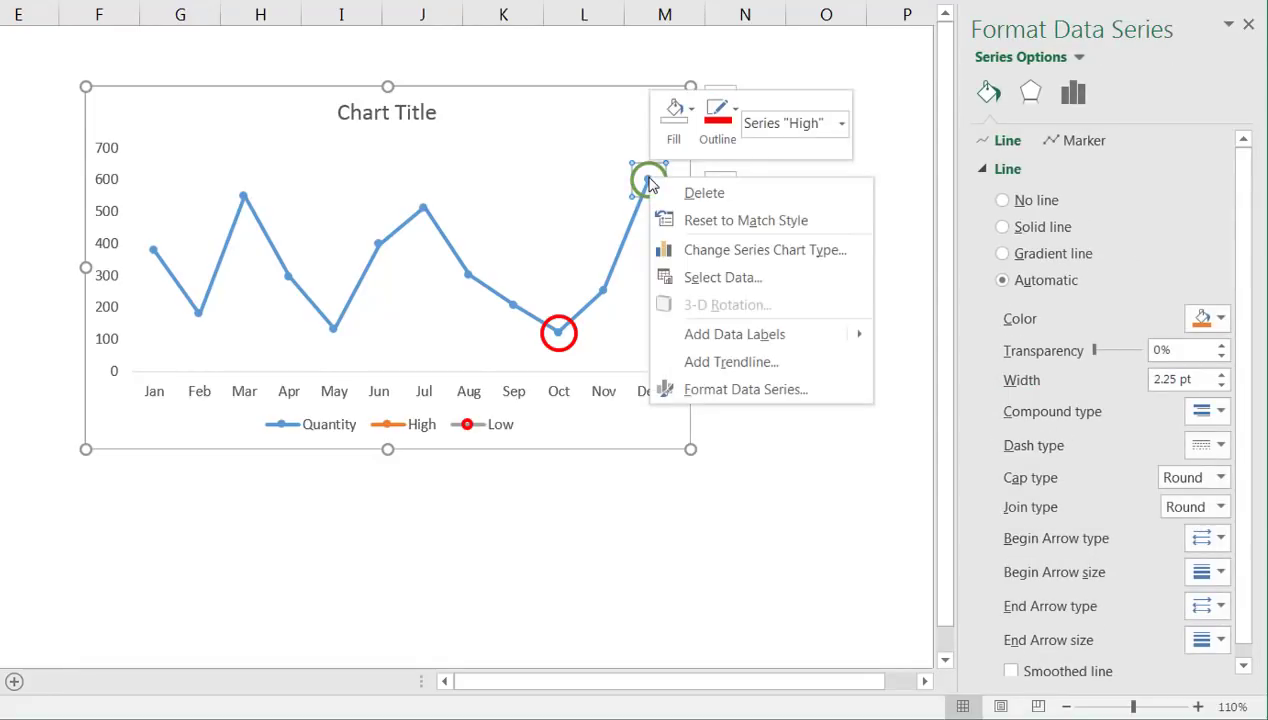
mouse_move(856, 334)
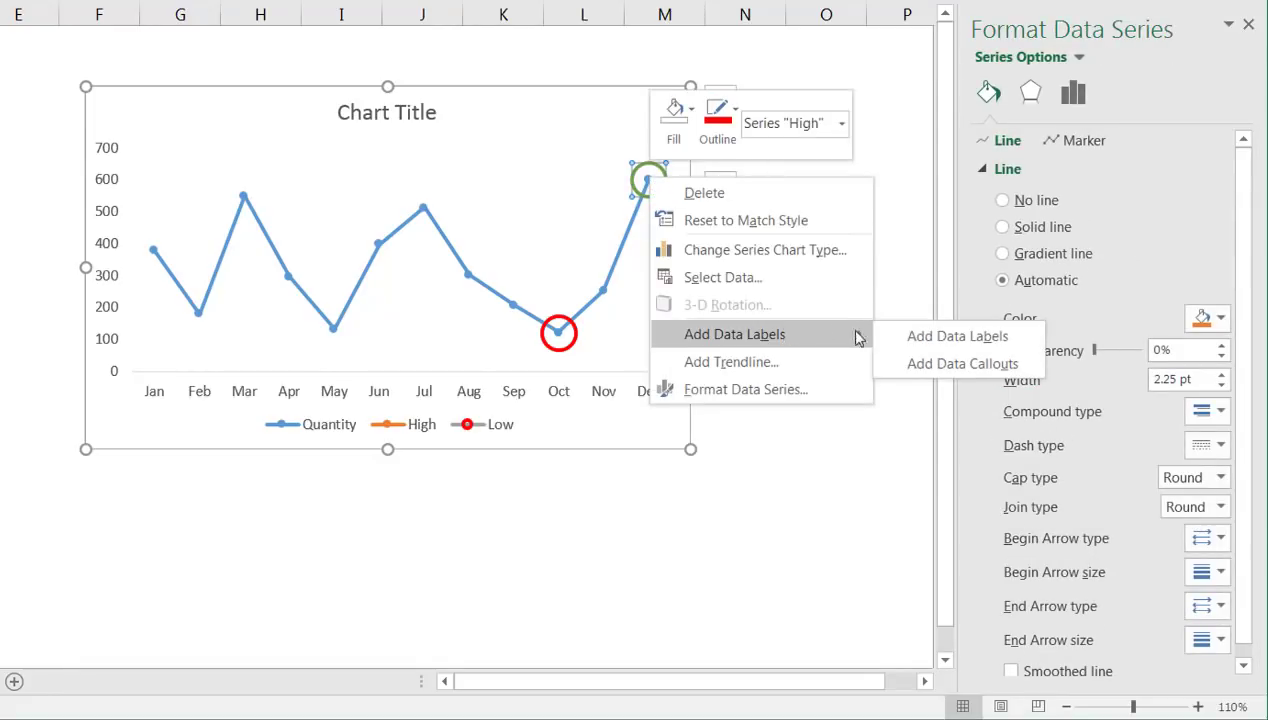
left_click(952, 338)
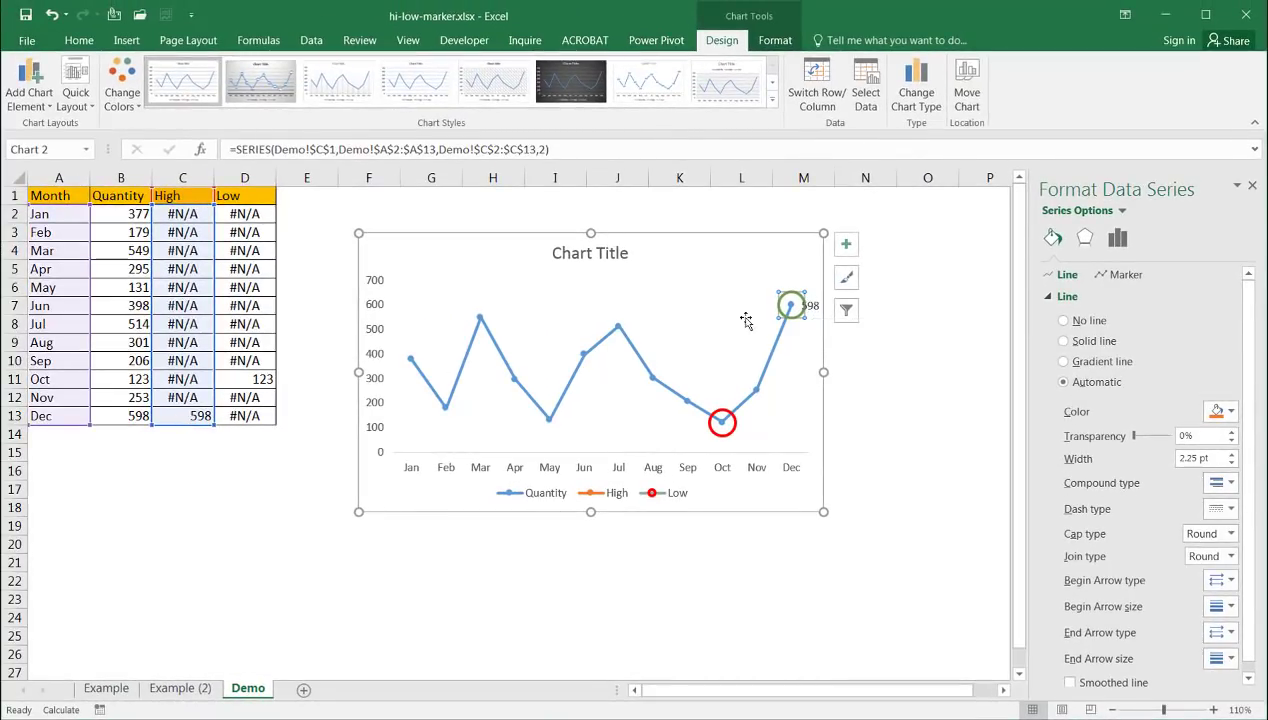
Format the High data label to contain series name and value without leader lines, positioned above the point
left_click(813, 306)
right_click(812, 306)
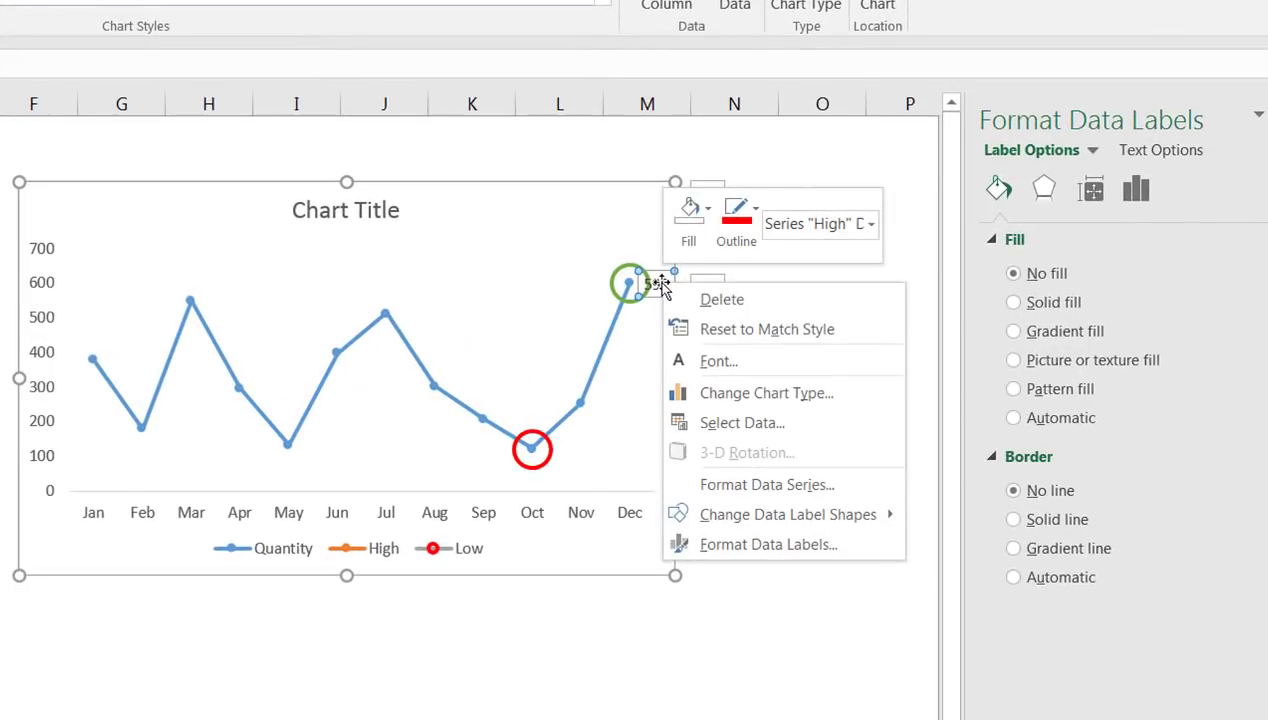
left_click(845, 547)
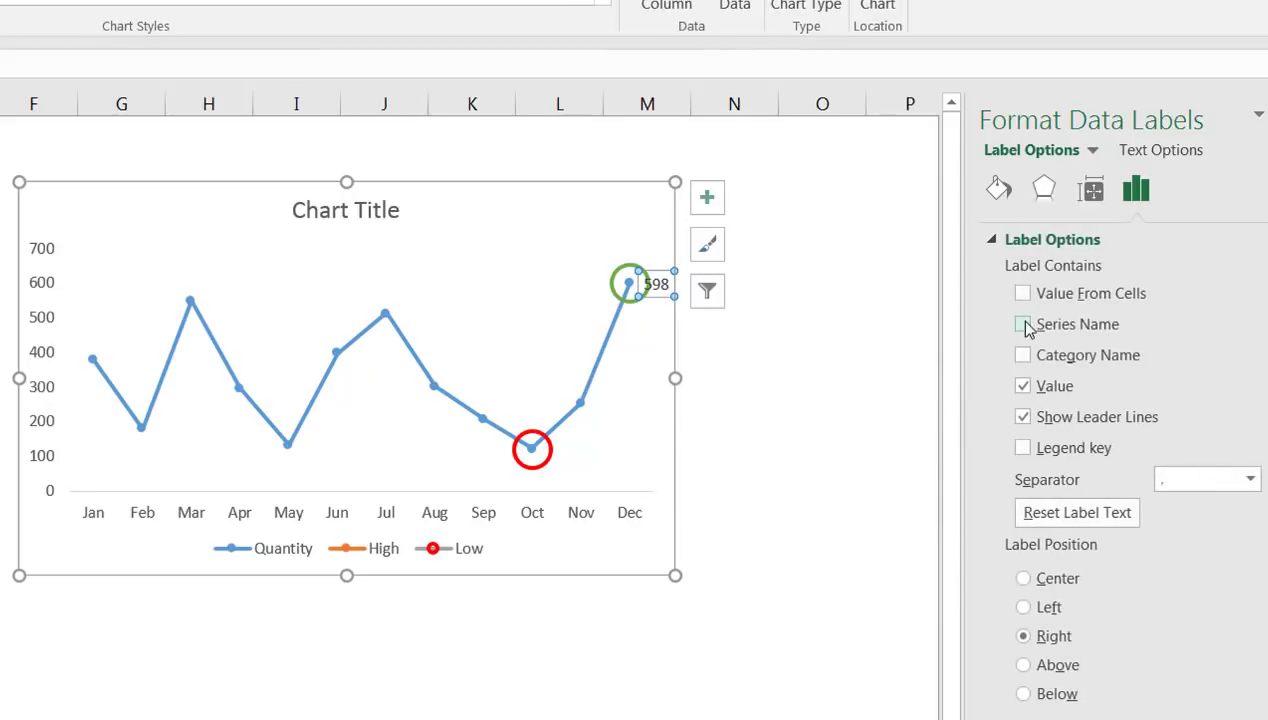
left_click(1023, 325)
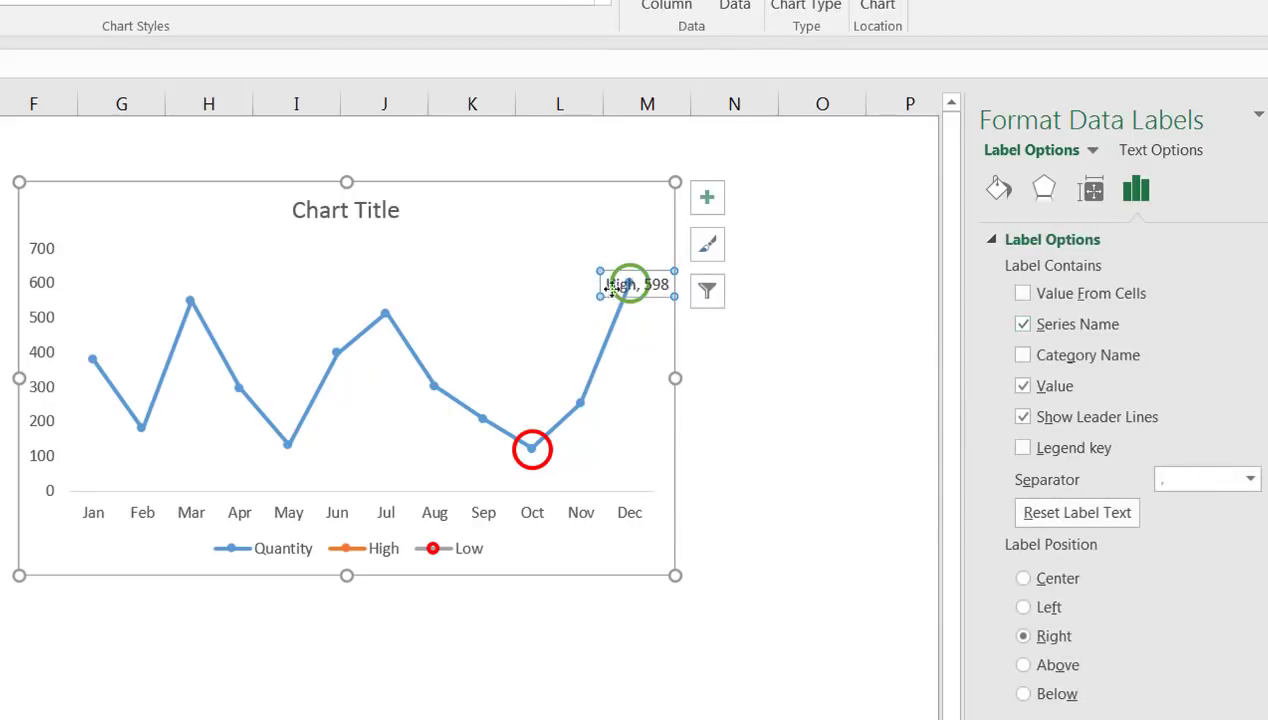
left_click(1023, 387)
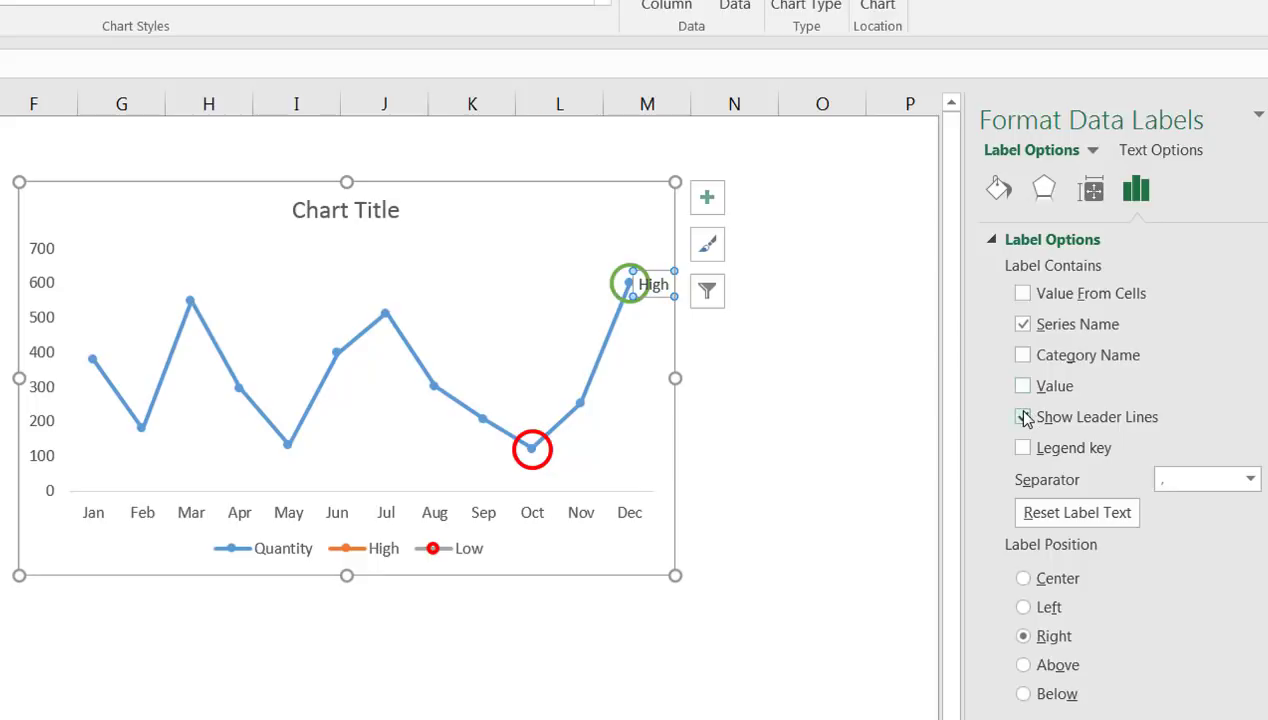
left_click(1034, 666)
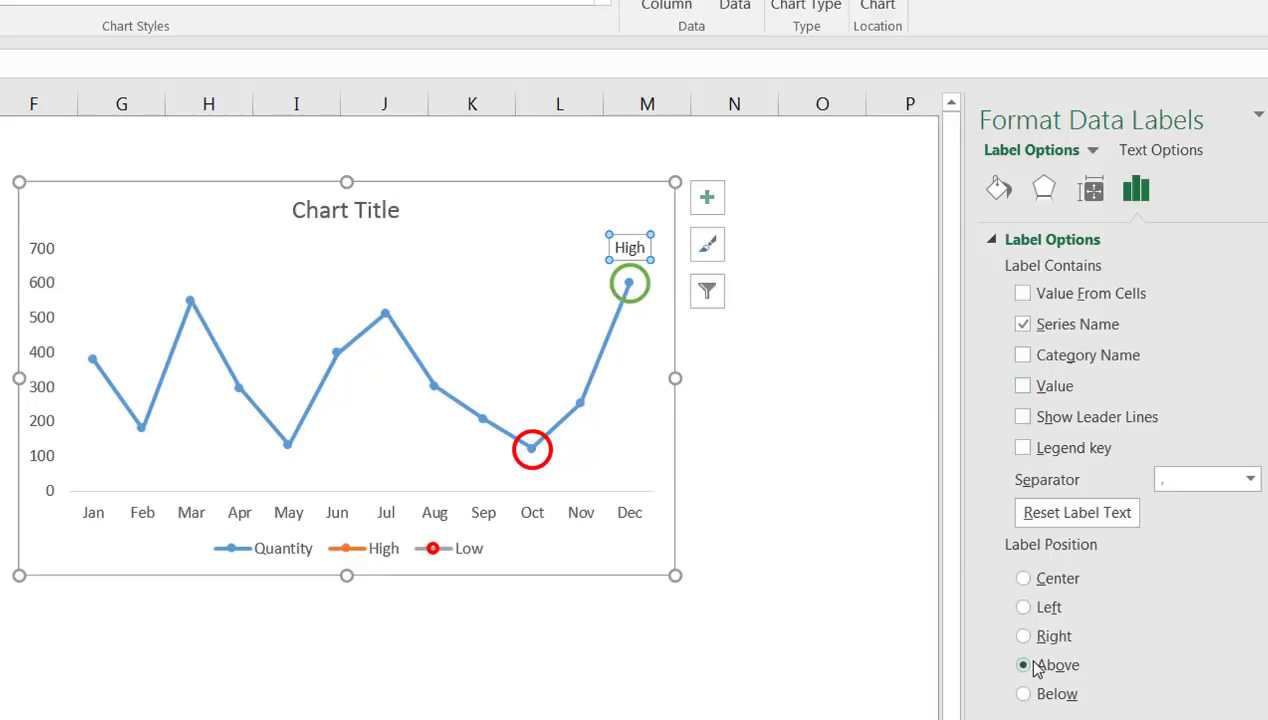
left_click(1023, 387)
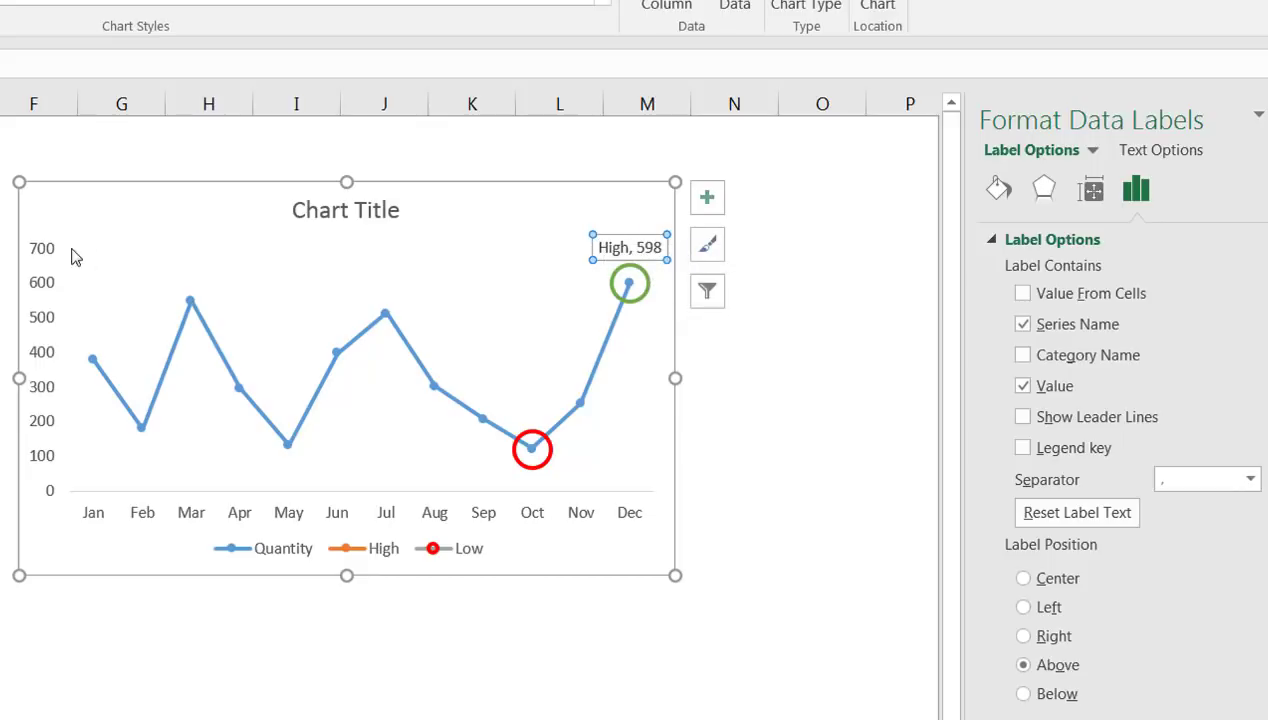
Add data labels to the Low series at the red-circled October point
left_click(535, 455)
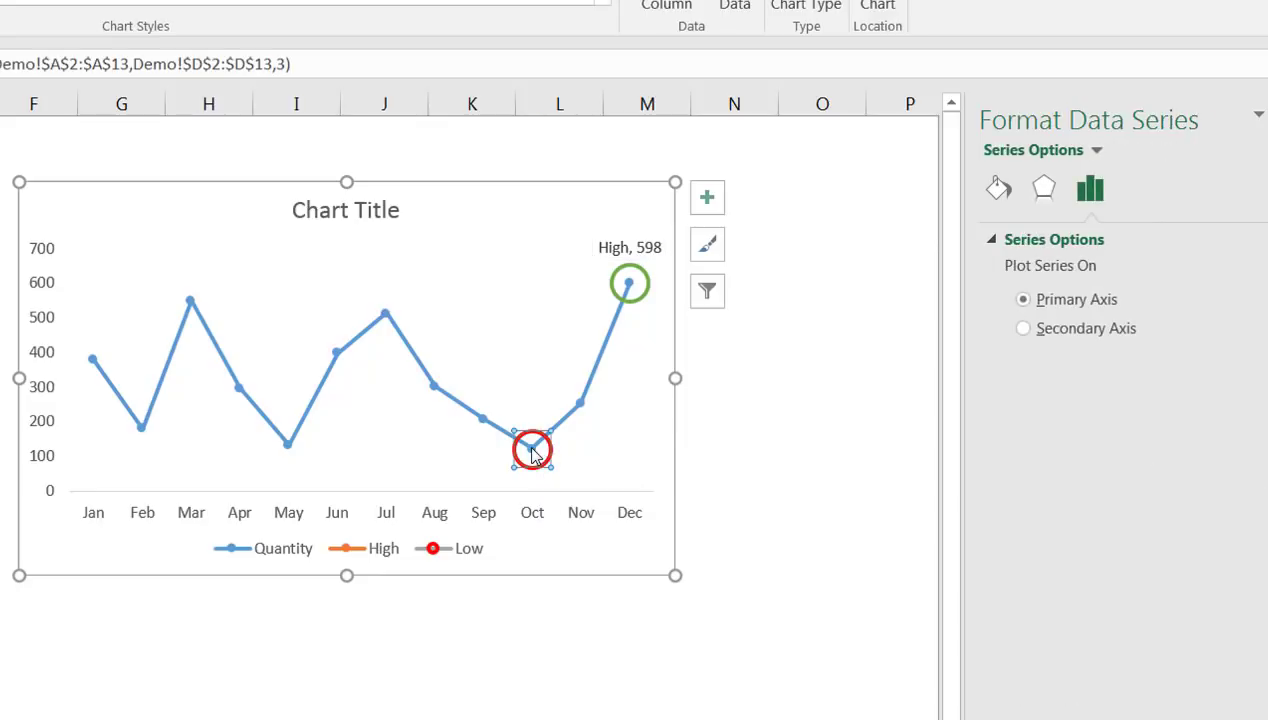
right_click(535, 455)
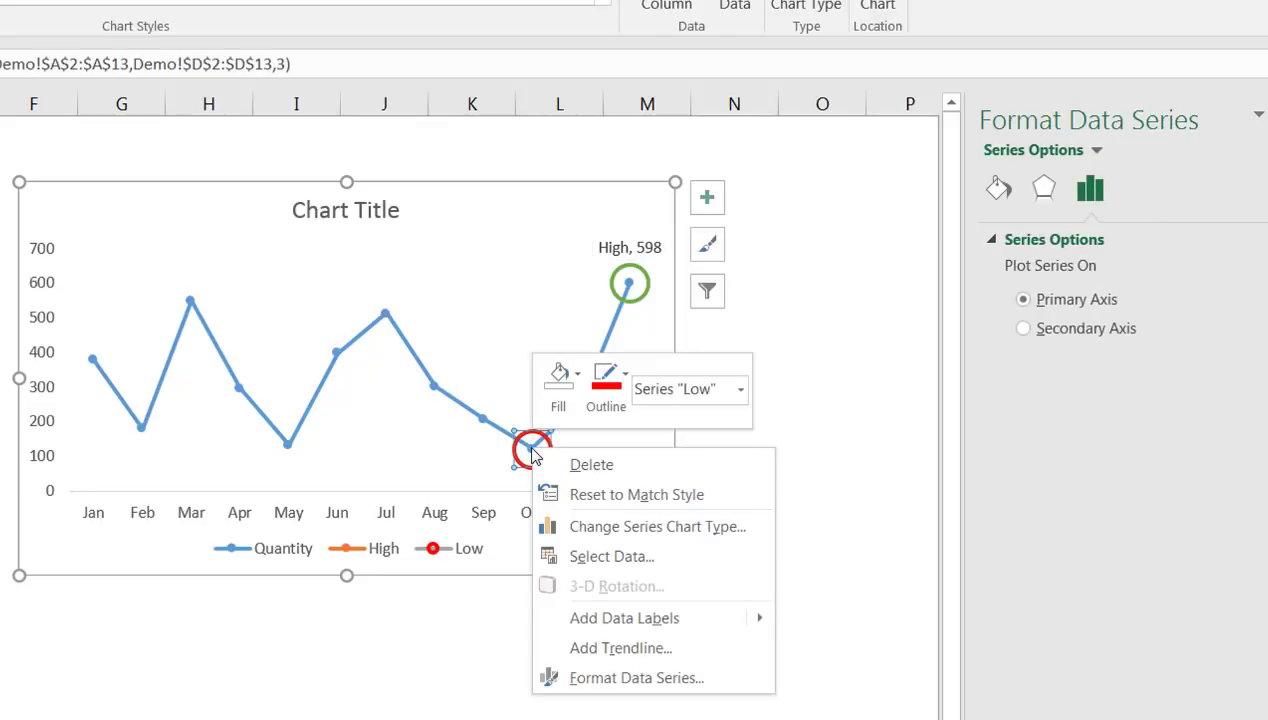
mouse_move(708, 617)
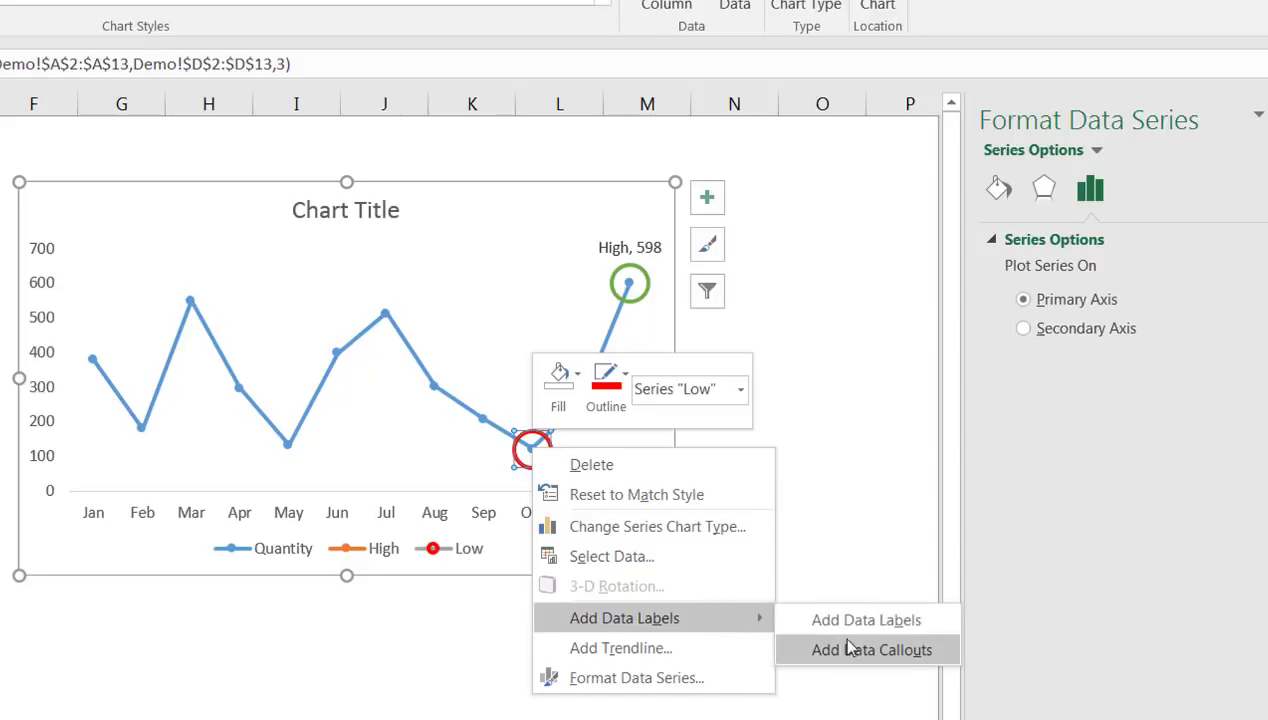
left_click(866, 621)
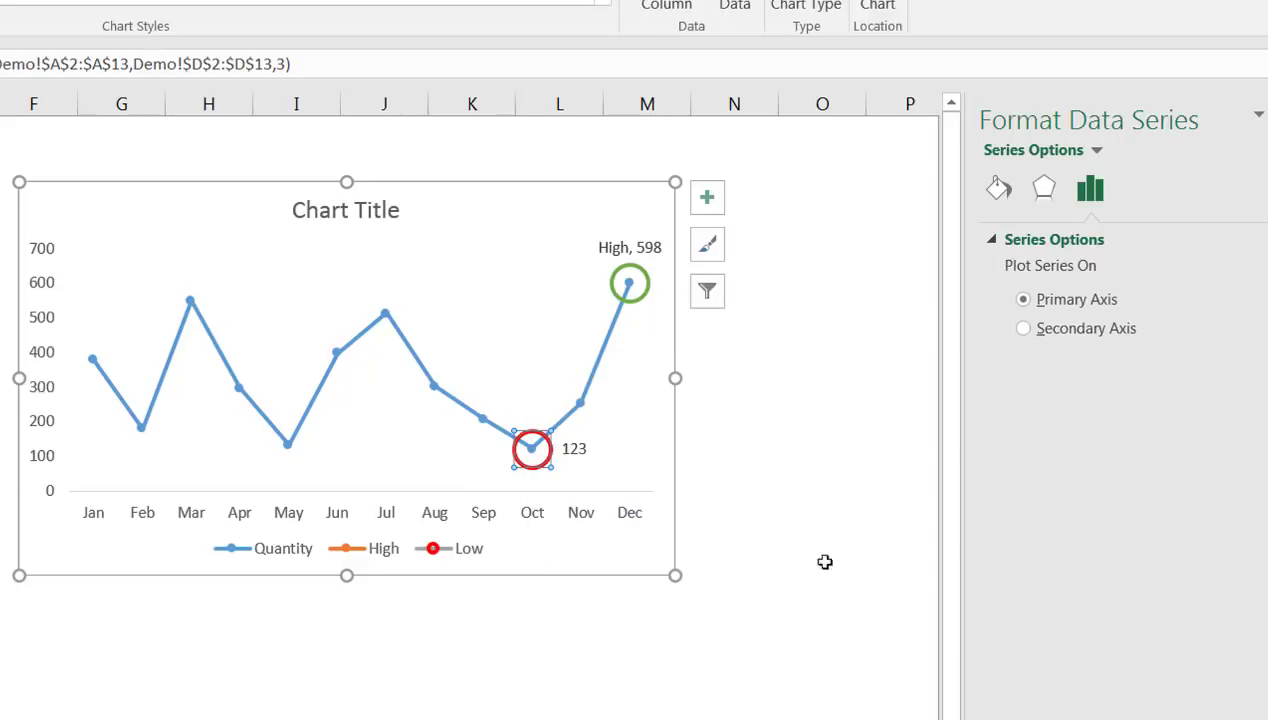
Format the Low data label to contain series name and value without leader lines, positioned below the point
left_click(578, 450)
right_click(585, 453)
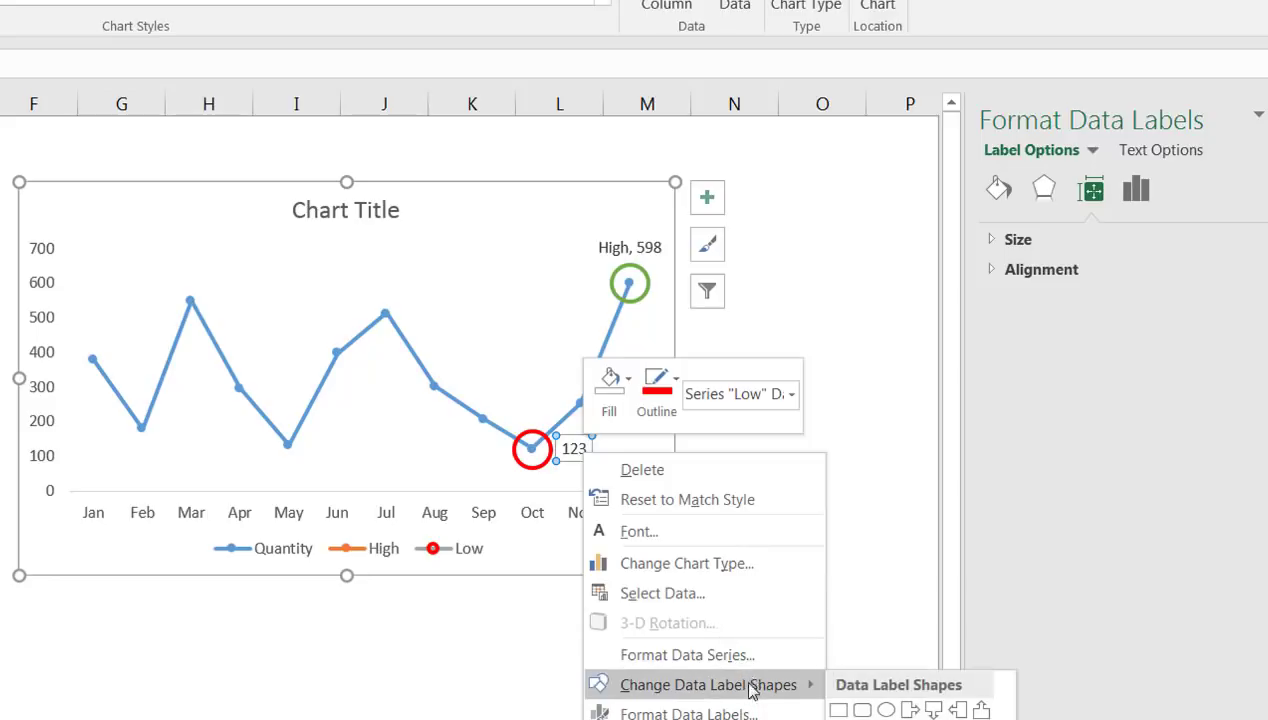
left_click(747, 713)
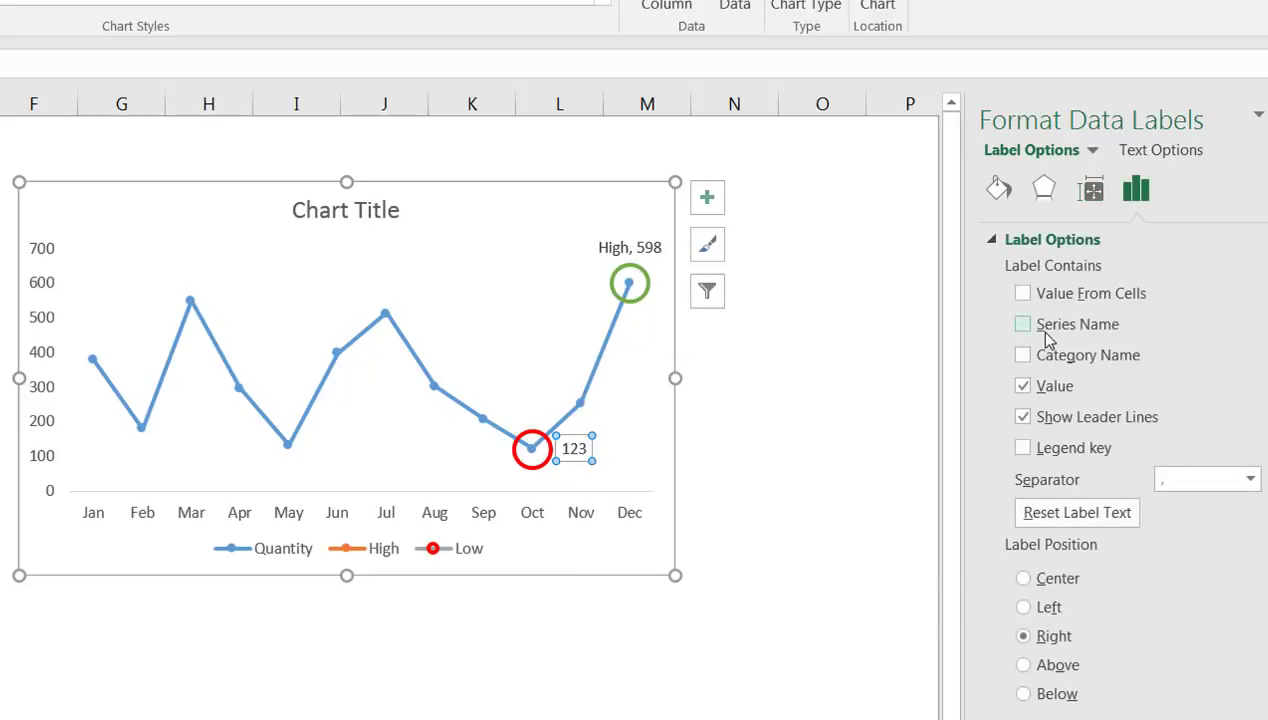
left_click(1031, 330)
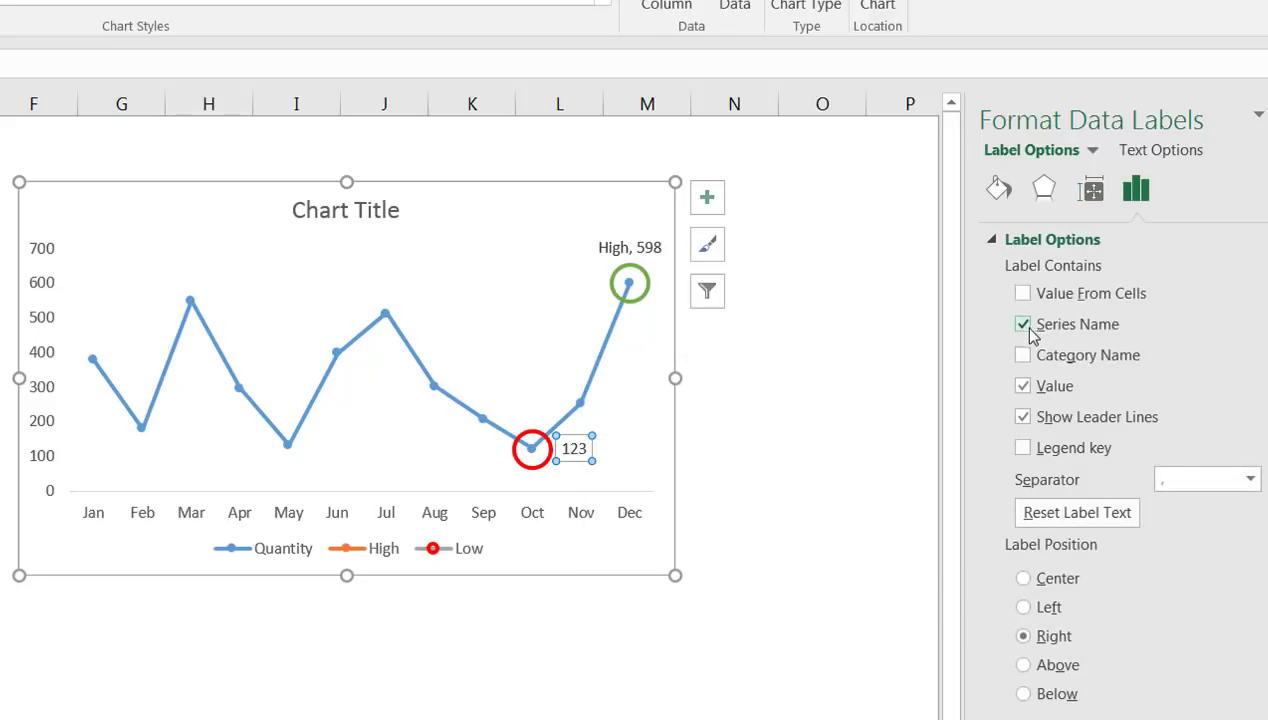
left_click(1023, 418)
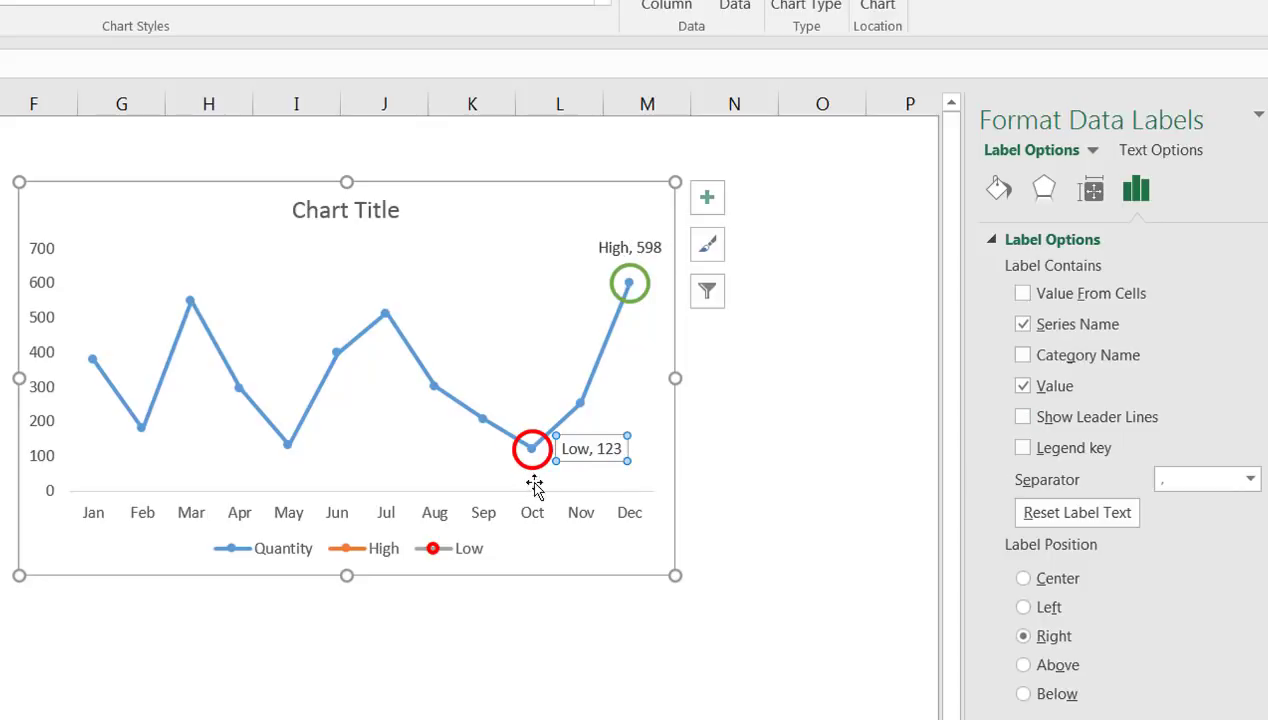
left_click(1028, 697)
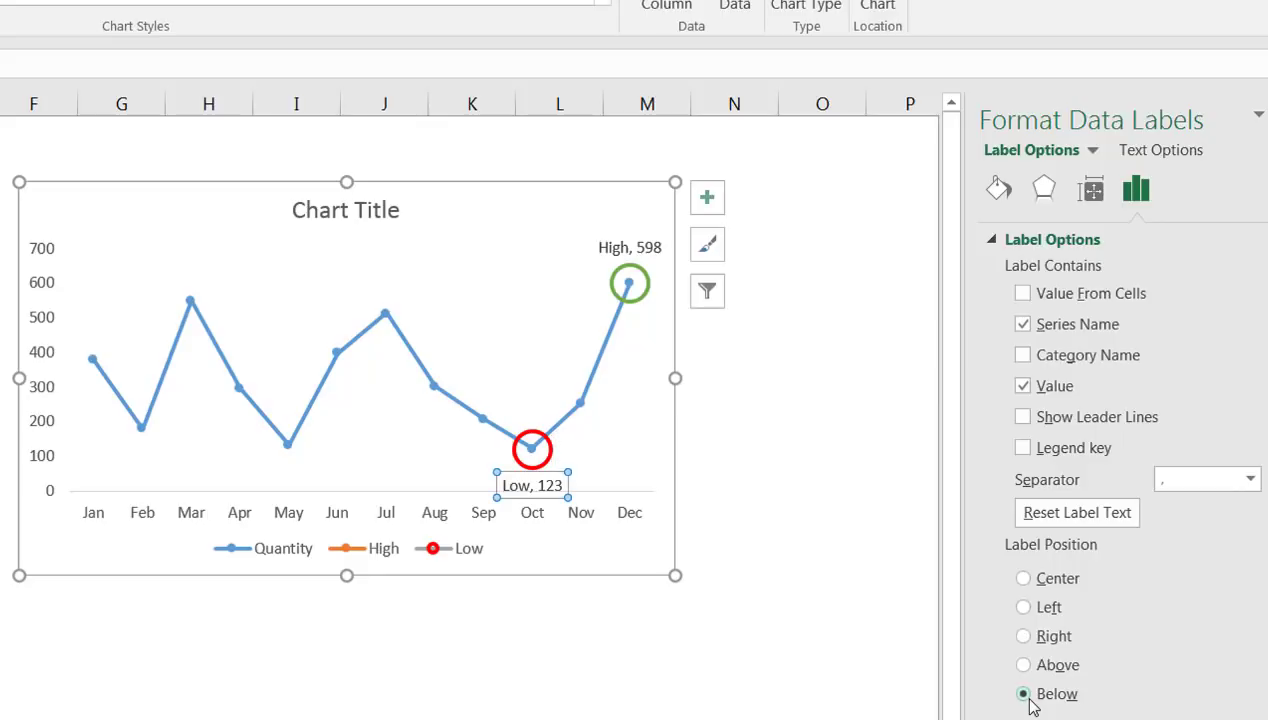
left_click(700, 700)
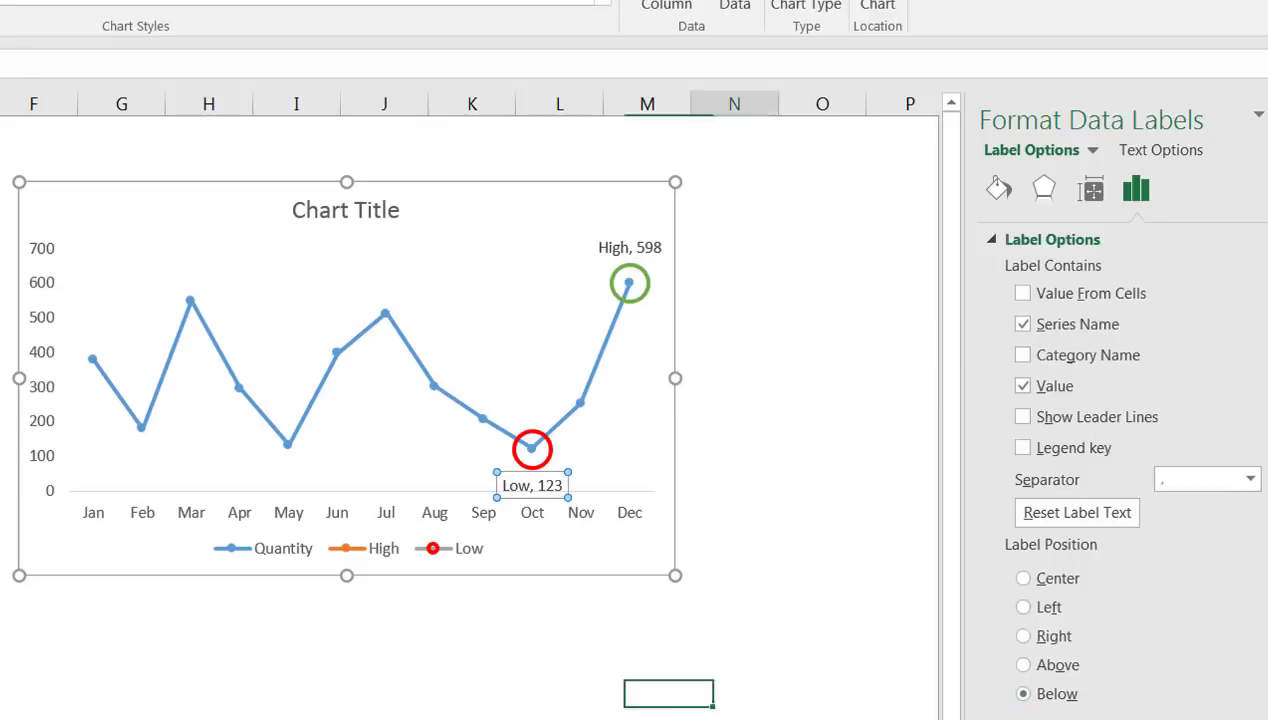
Delete the Low and High entries from the chart legend, leaving only Quantity
left_click(449, 552)
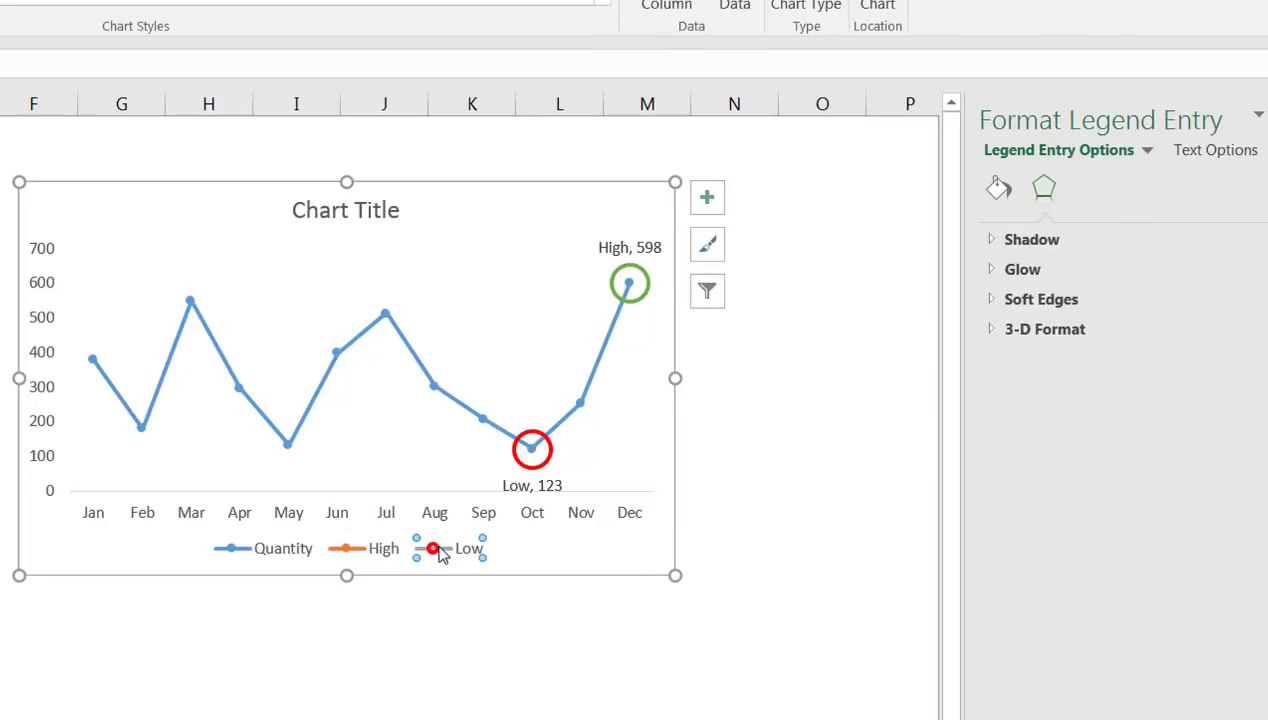
key("Delete")
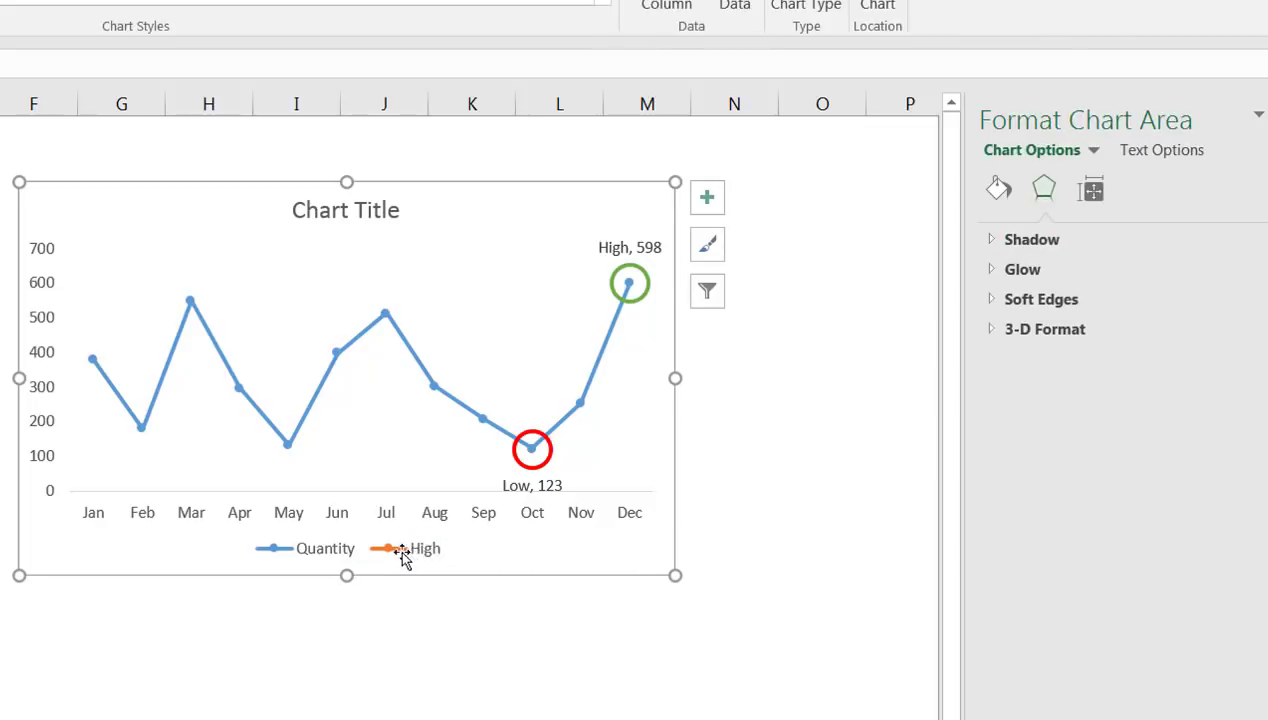
left_click(401, 558)
left_click(401, 558)
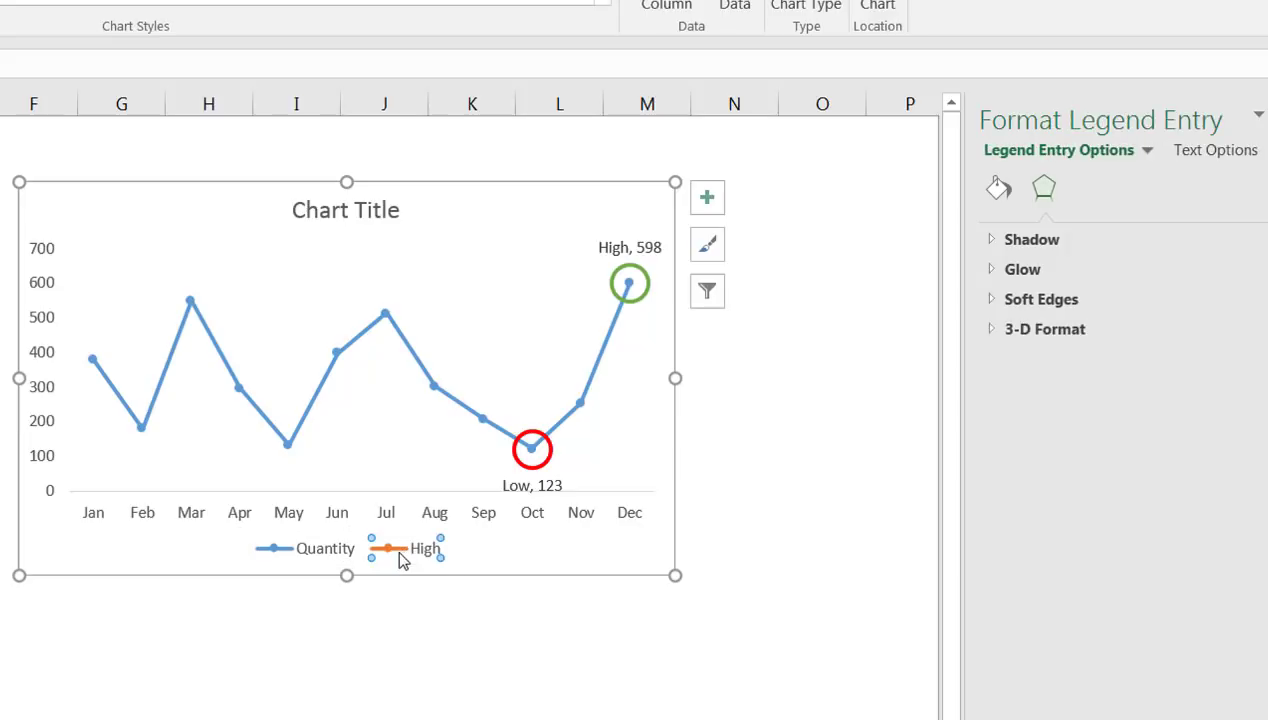
key("Delete")
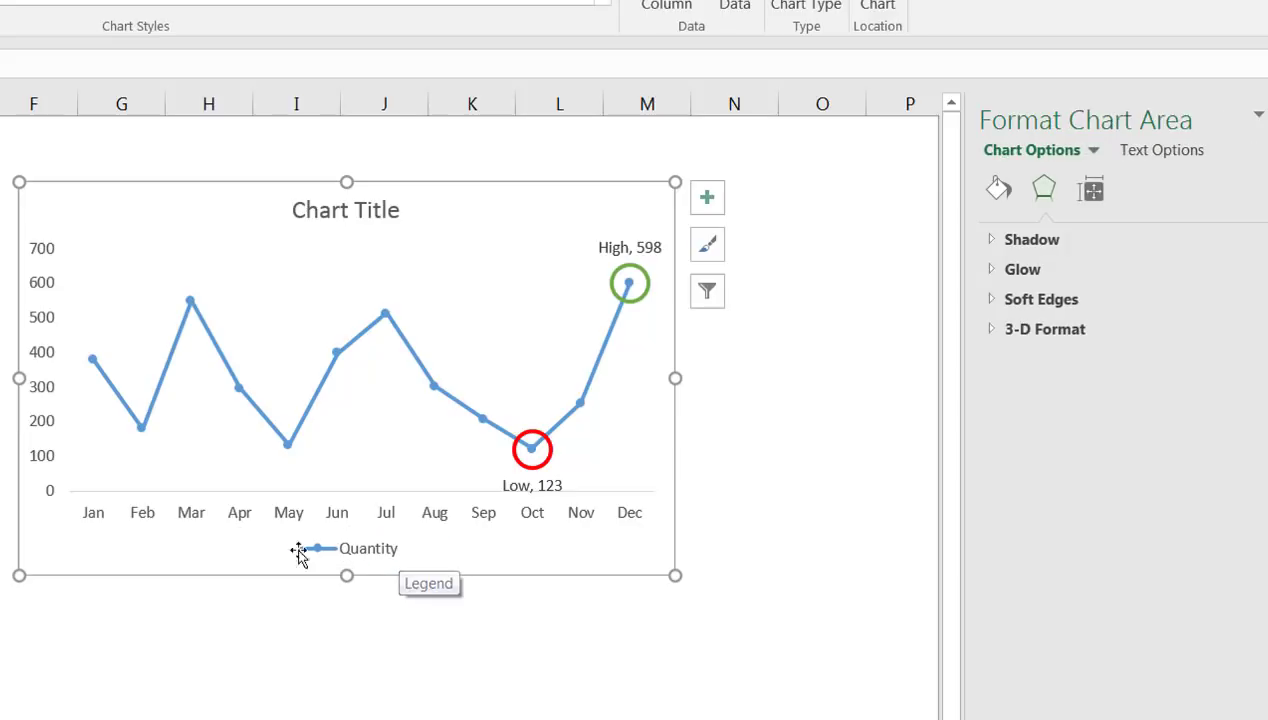
left_click(99, 572)
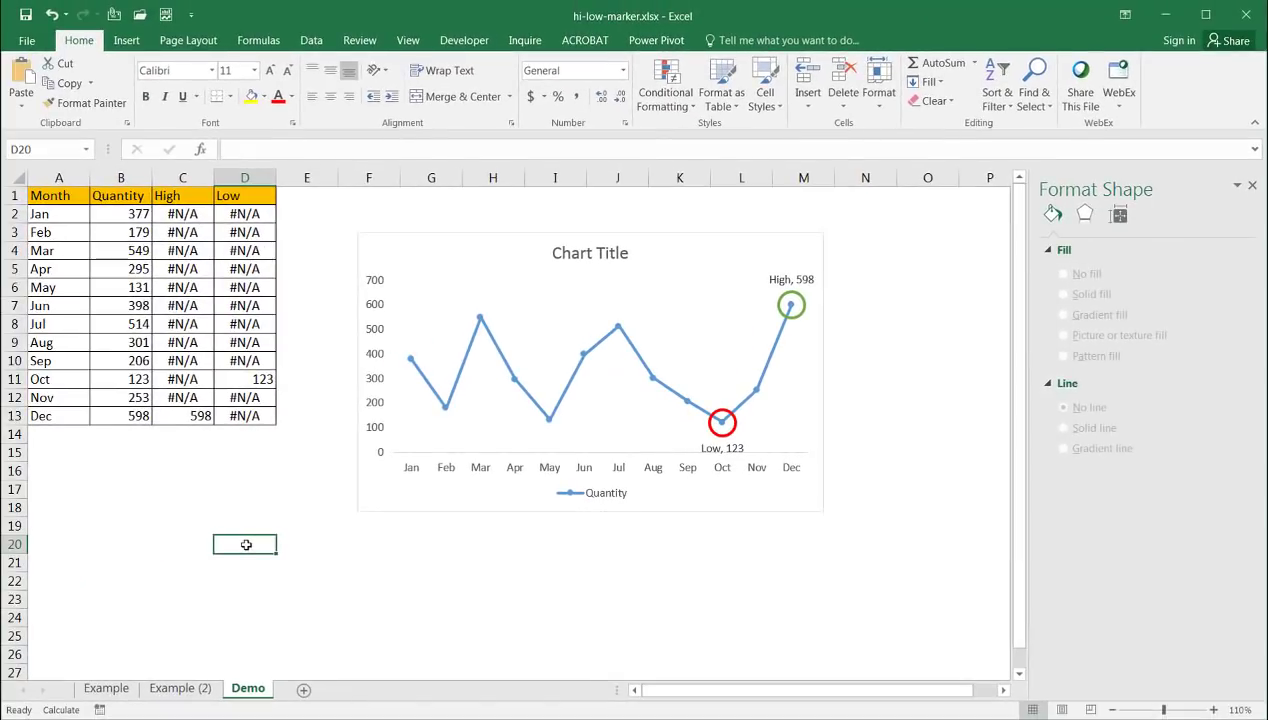
Recalculate the random quantities several times to check that the high and low markers follow the new extremes
left_click(97, 340)
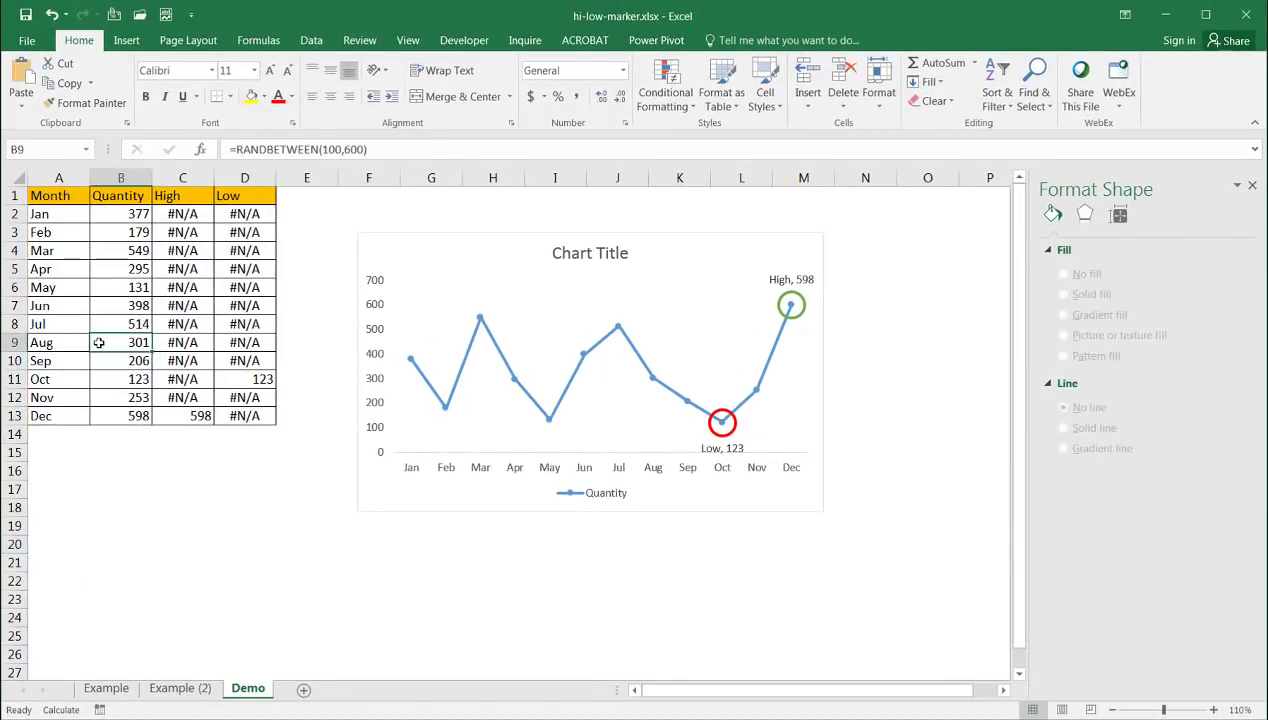
left_click(106, 437)
left_click(122, 541)
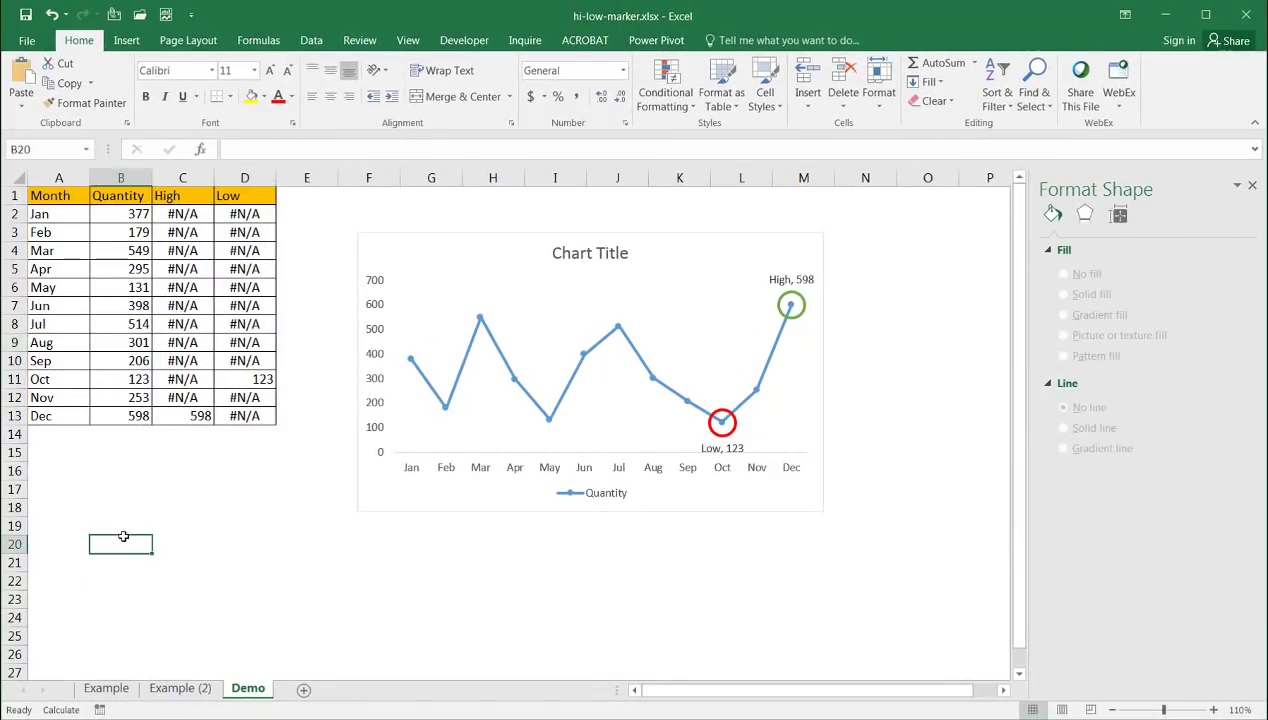
key("F9")
key("F9")
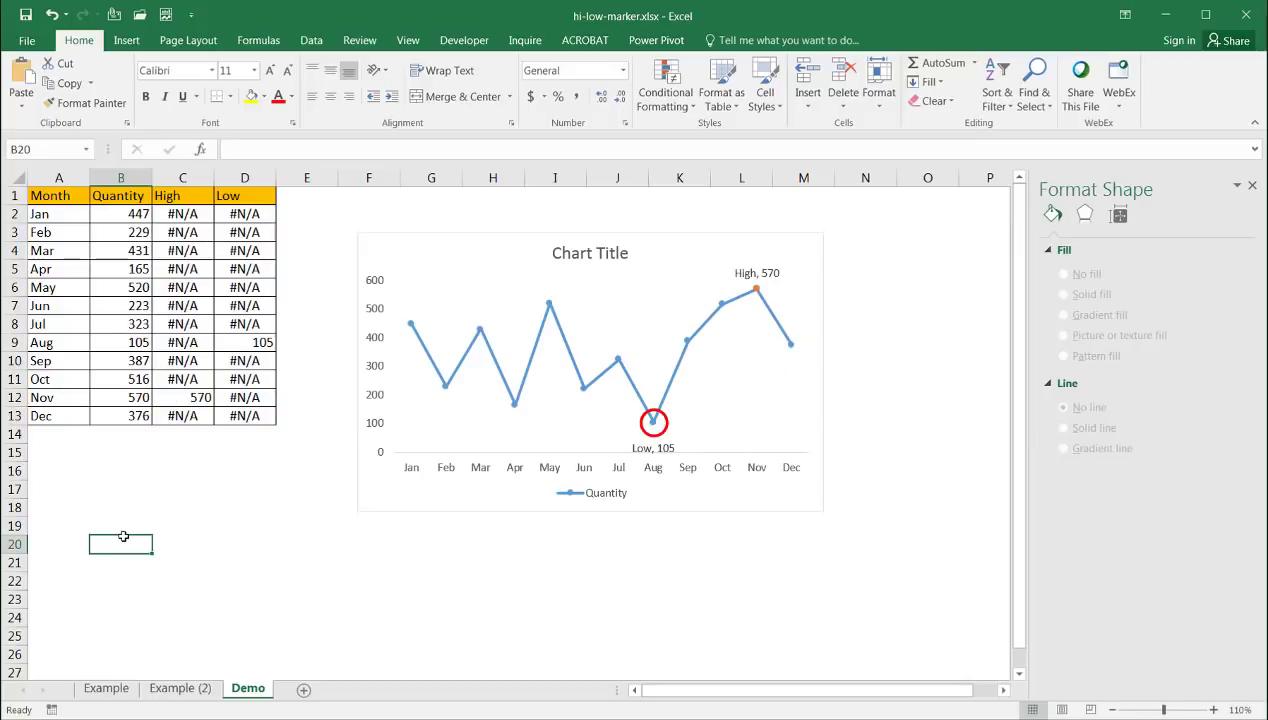
key("F9")
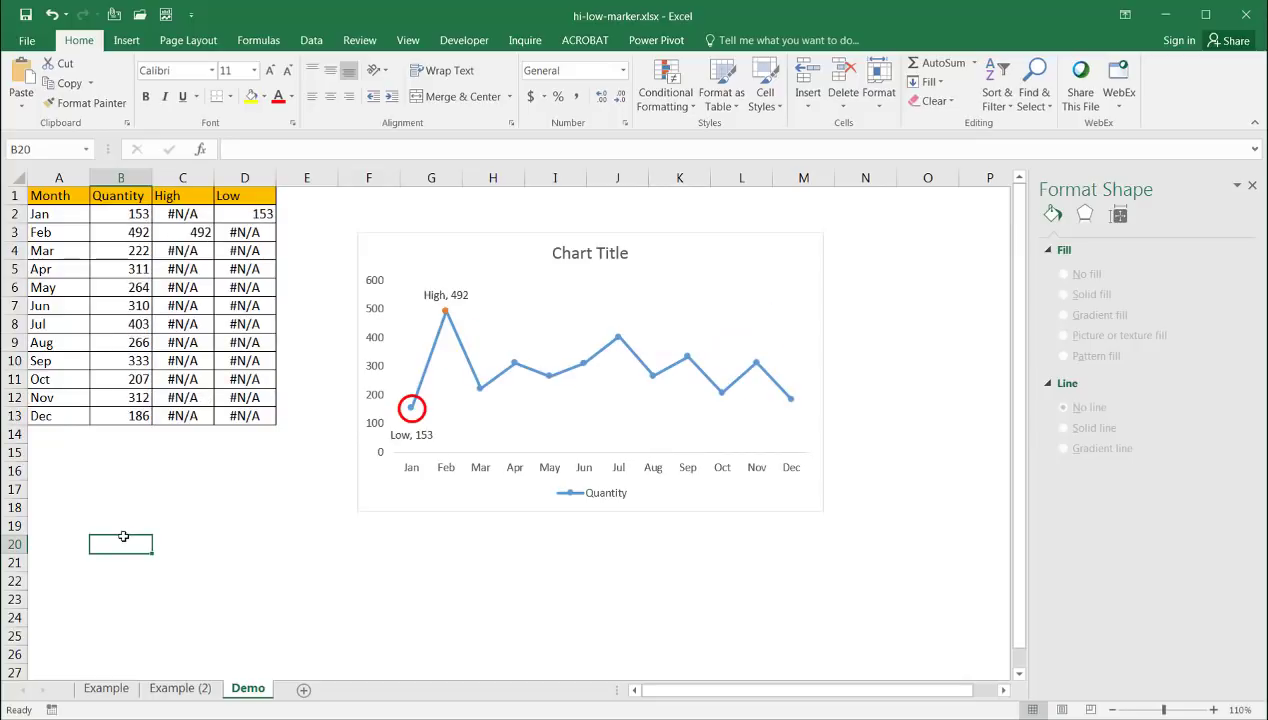
key("F9")
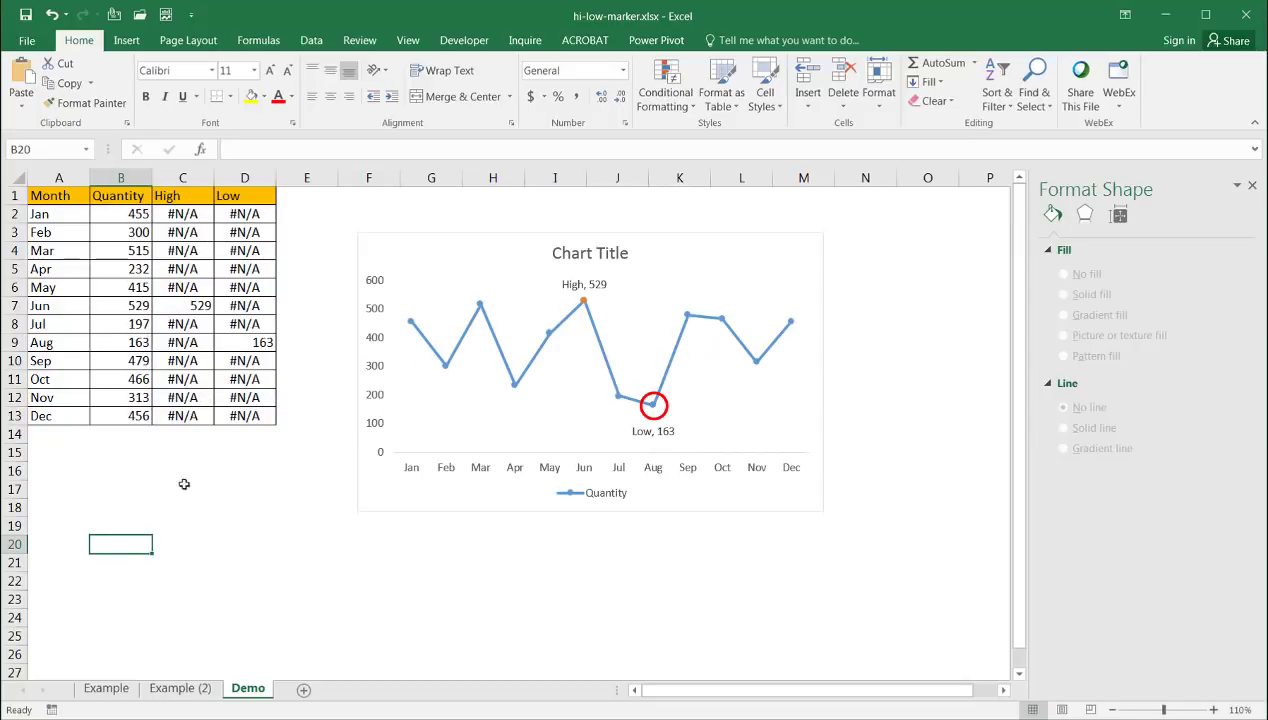
Give the High series marker at the June point a solid green border
left_click(583, 300)
left_click(583, 300)
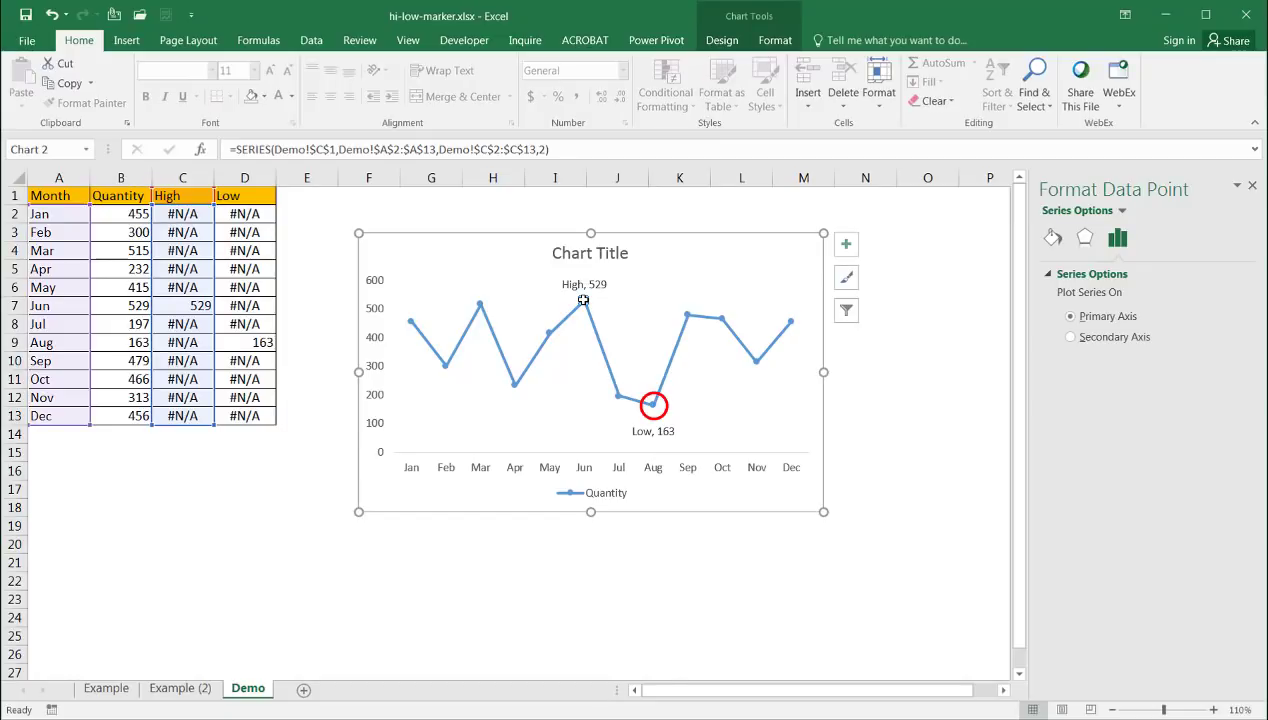
right_click(583, 300)
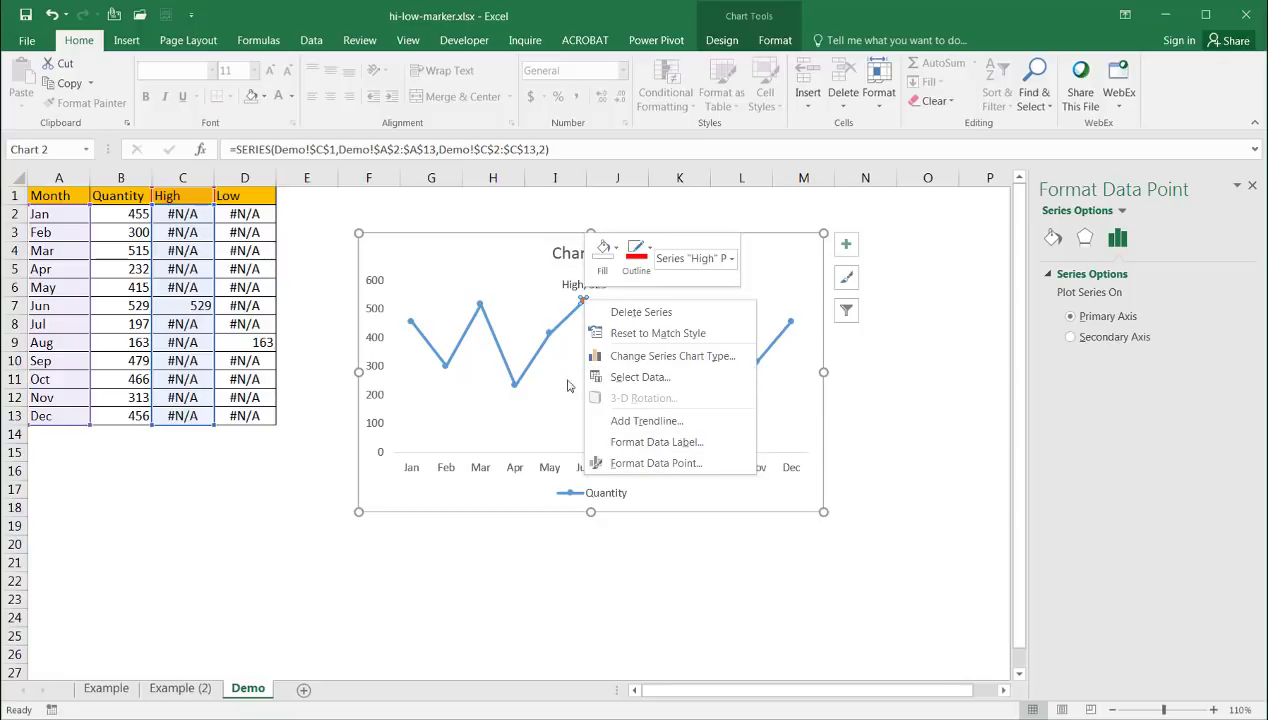
left_click(648, 466)
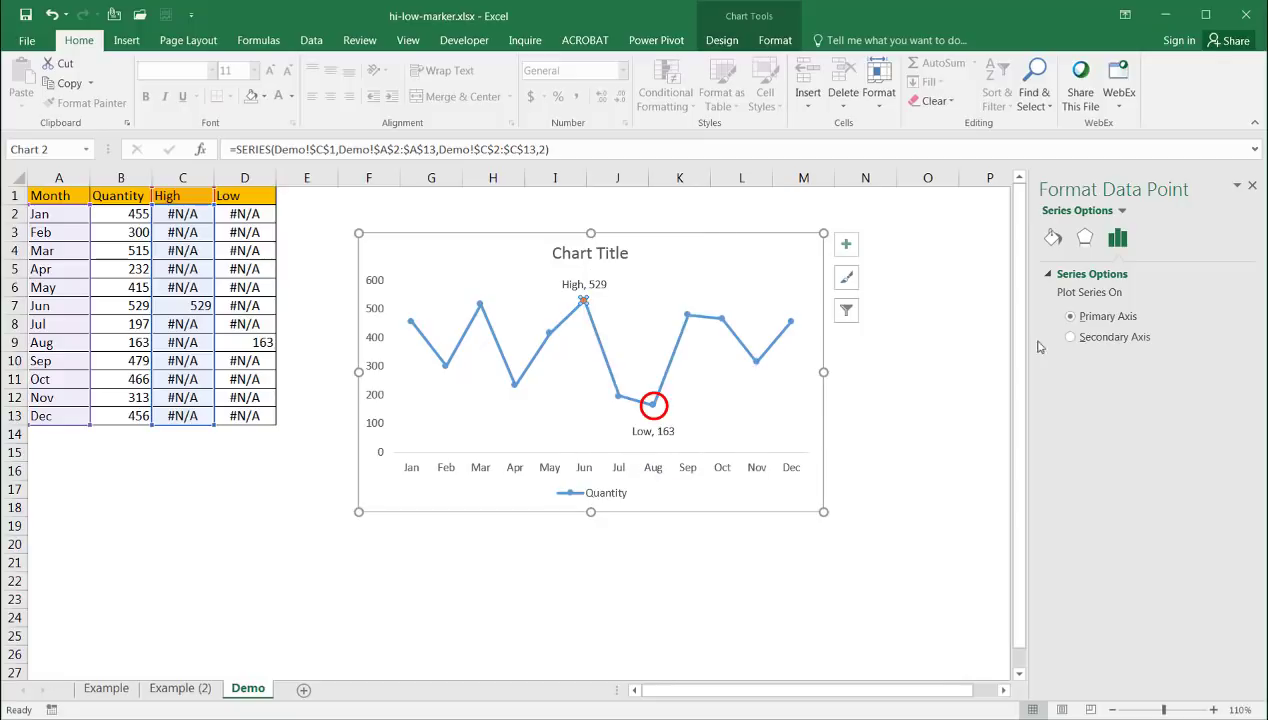
left_click(1053, 240)
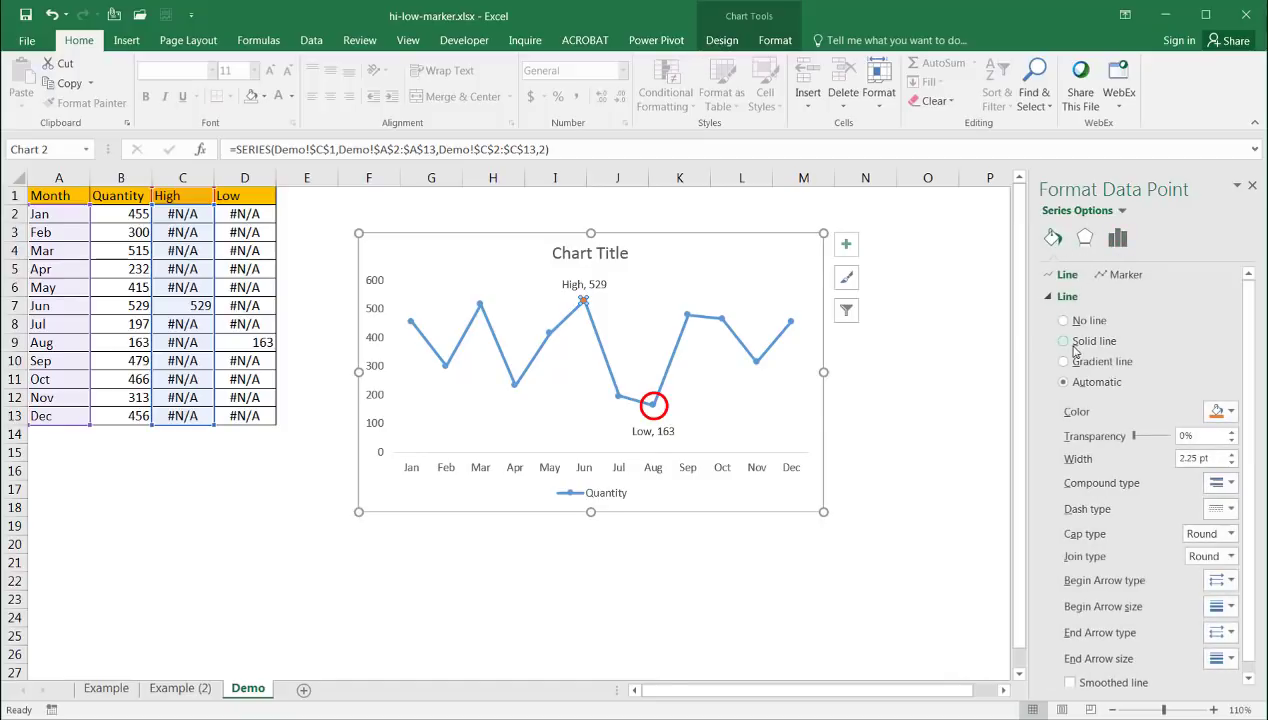
left_click(1106, 277)
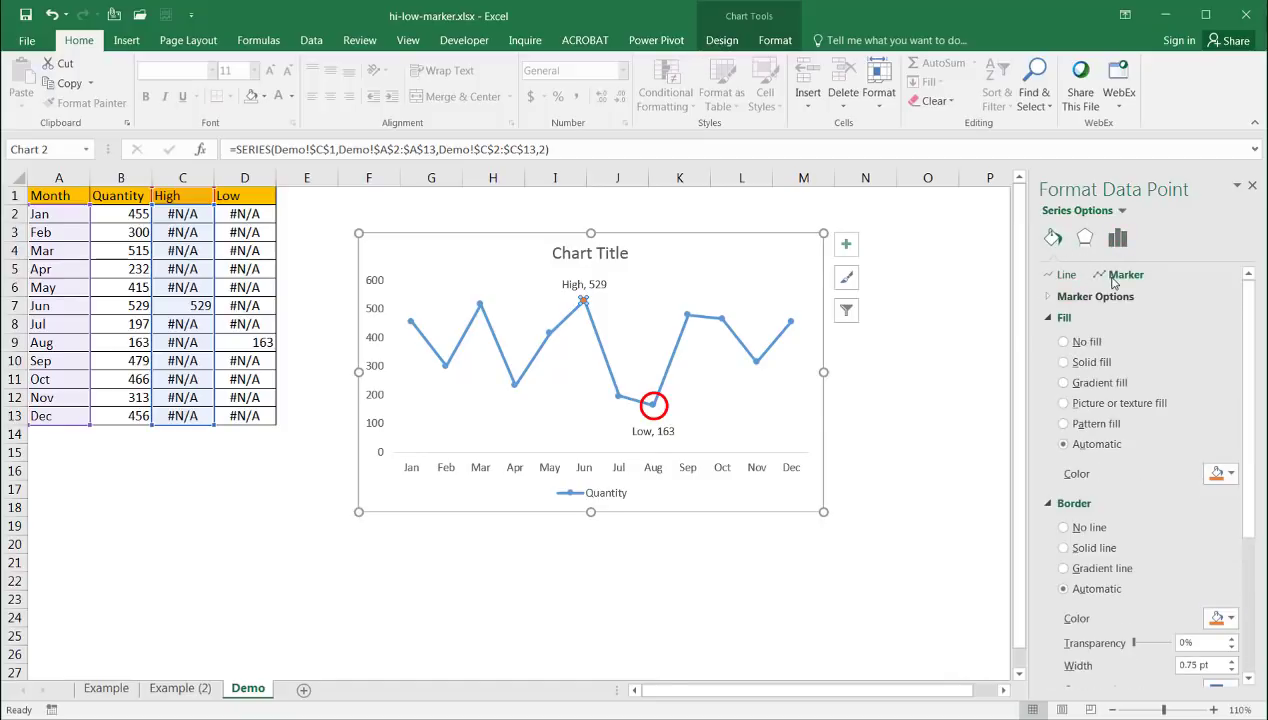
left_click(1063, 362)
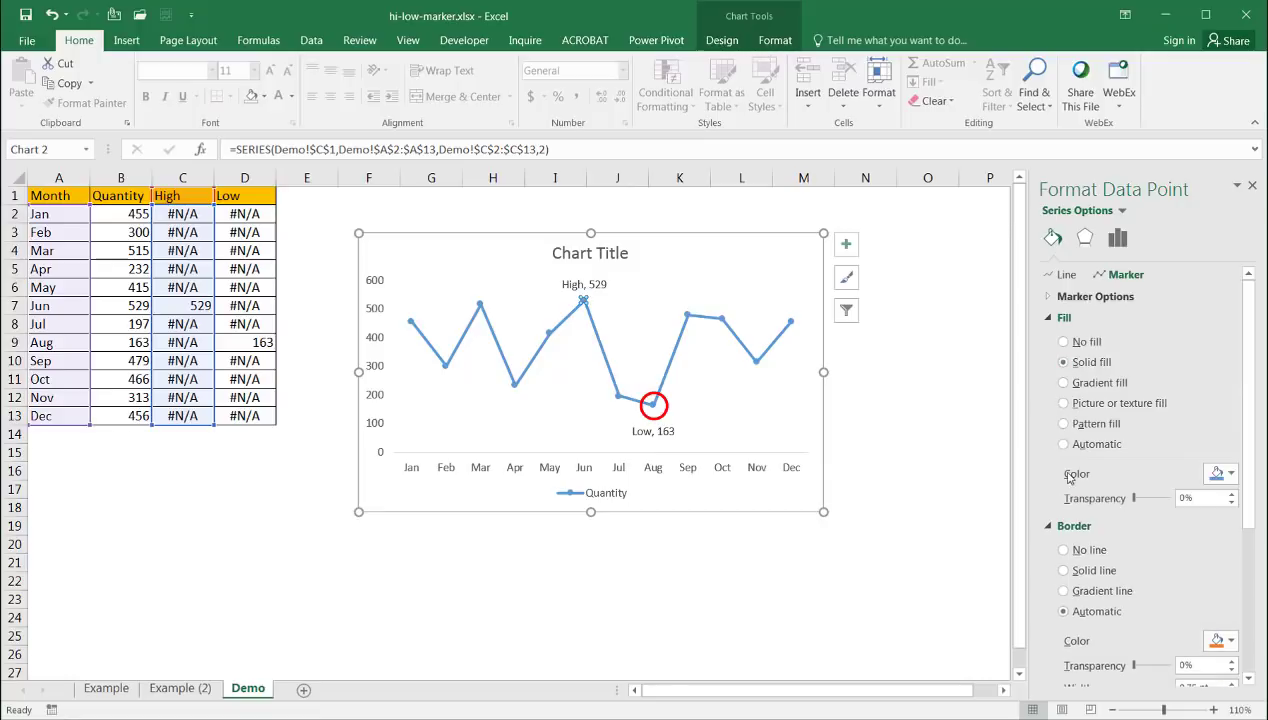
left_click(1064, 572)
left_click(1226, 640)
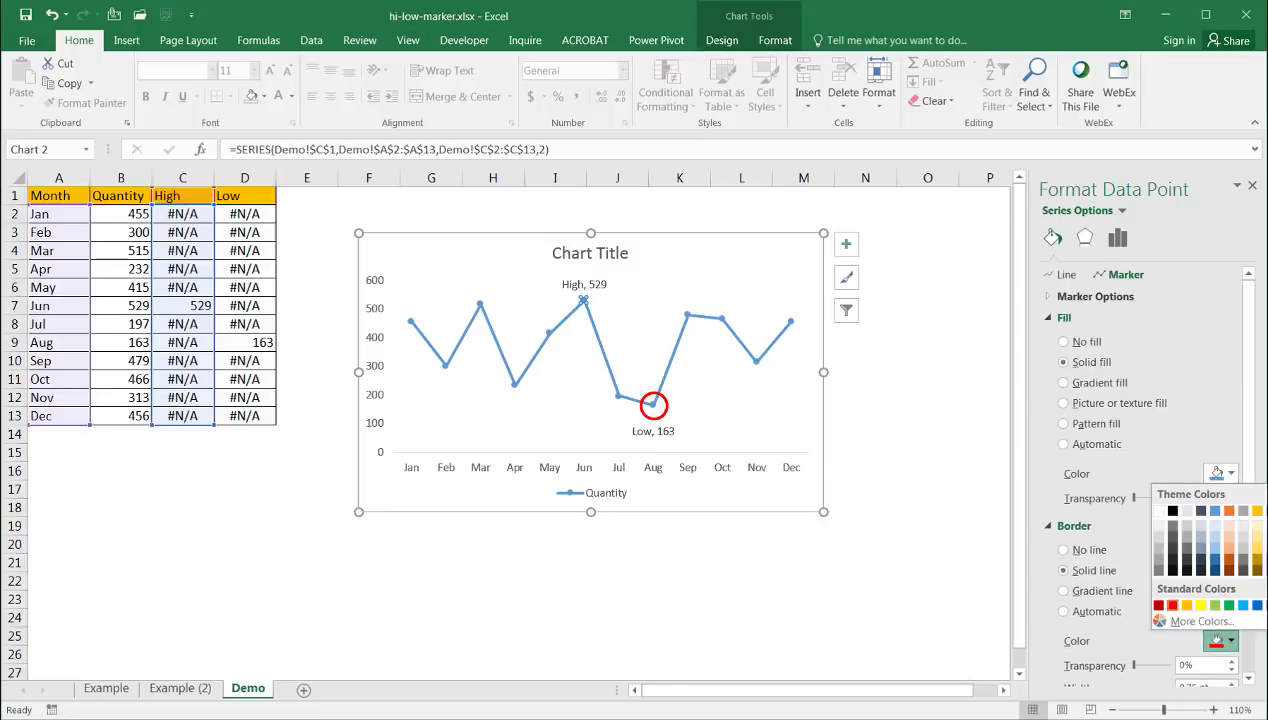
left_click(1173, 605)
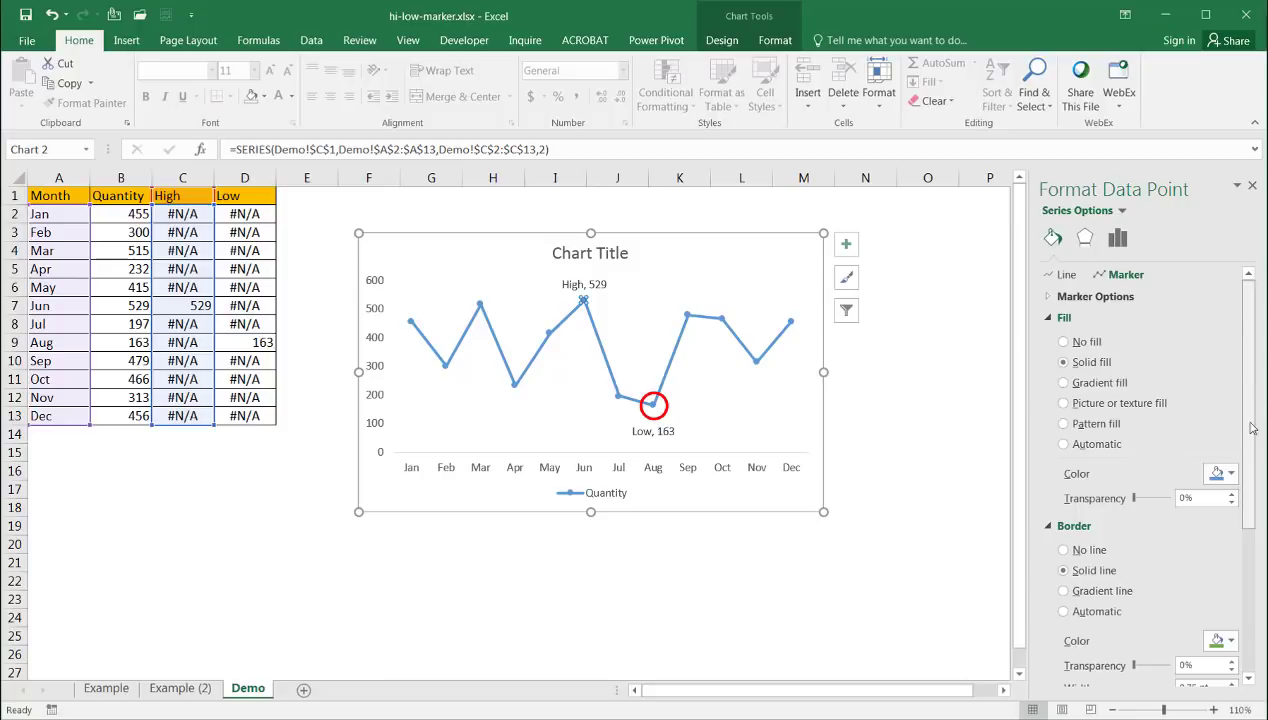
Set the border width of the High marker to 2 pt
scroll(1248, 547, "down", 3)
scroll(1248, 548, "down", 1)
left_click_drag(1208, 453, 1117, 435)
type("3")
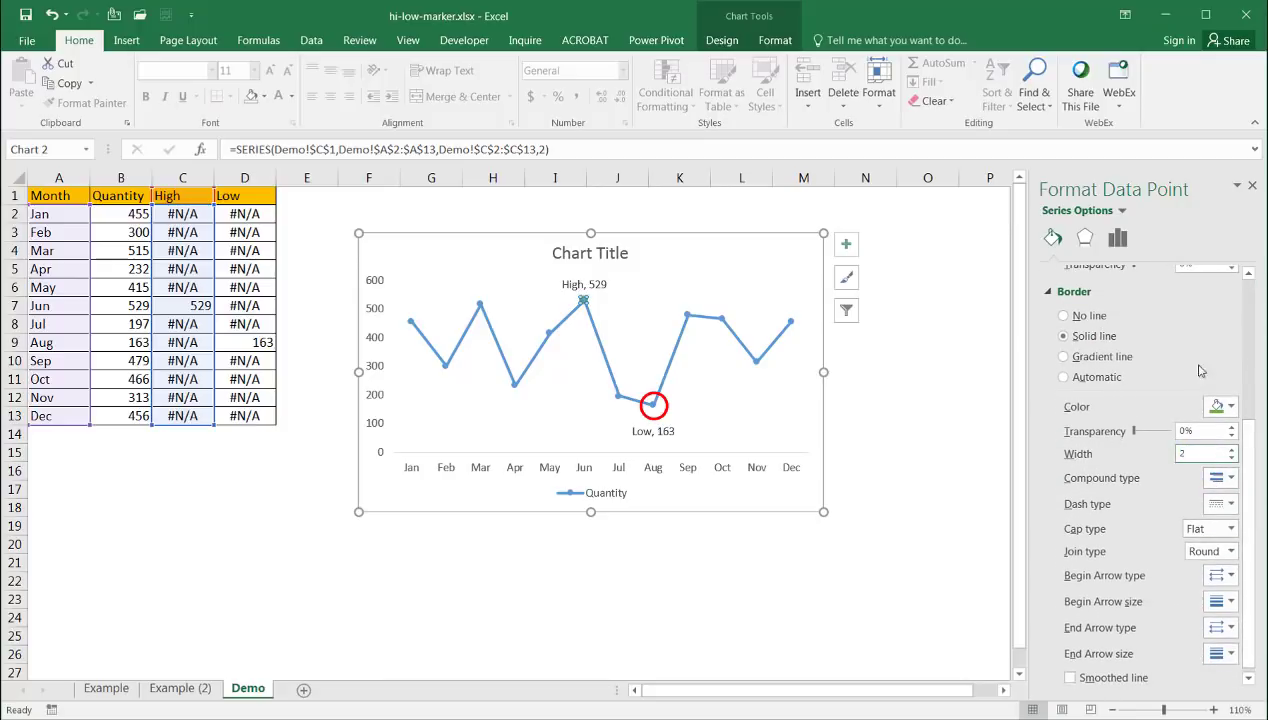
Make the High marker a built-in circle of size 20 with no fill
scroll(1250, 298, "up", 4)
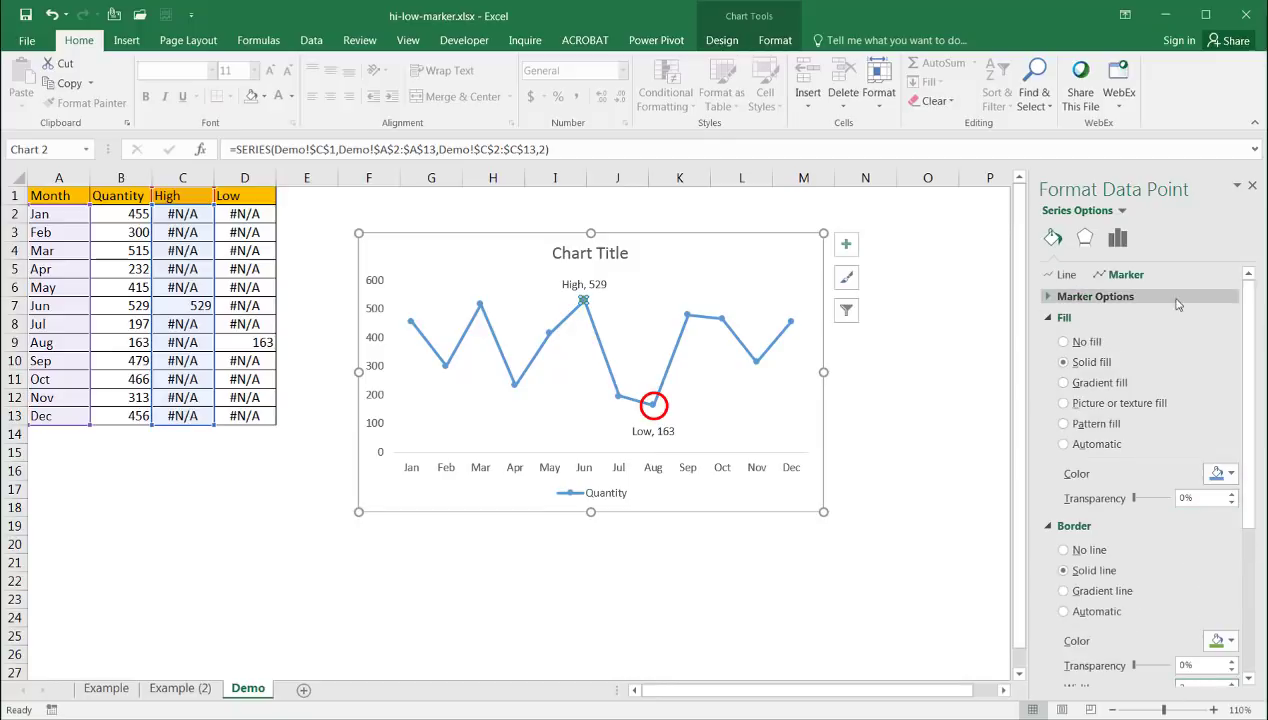
left_click(1048, 297)
left_click(1063, 360)
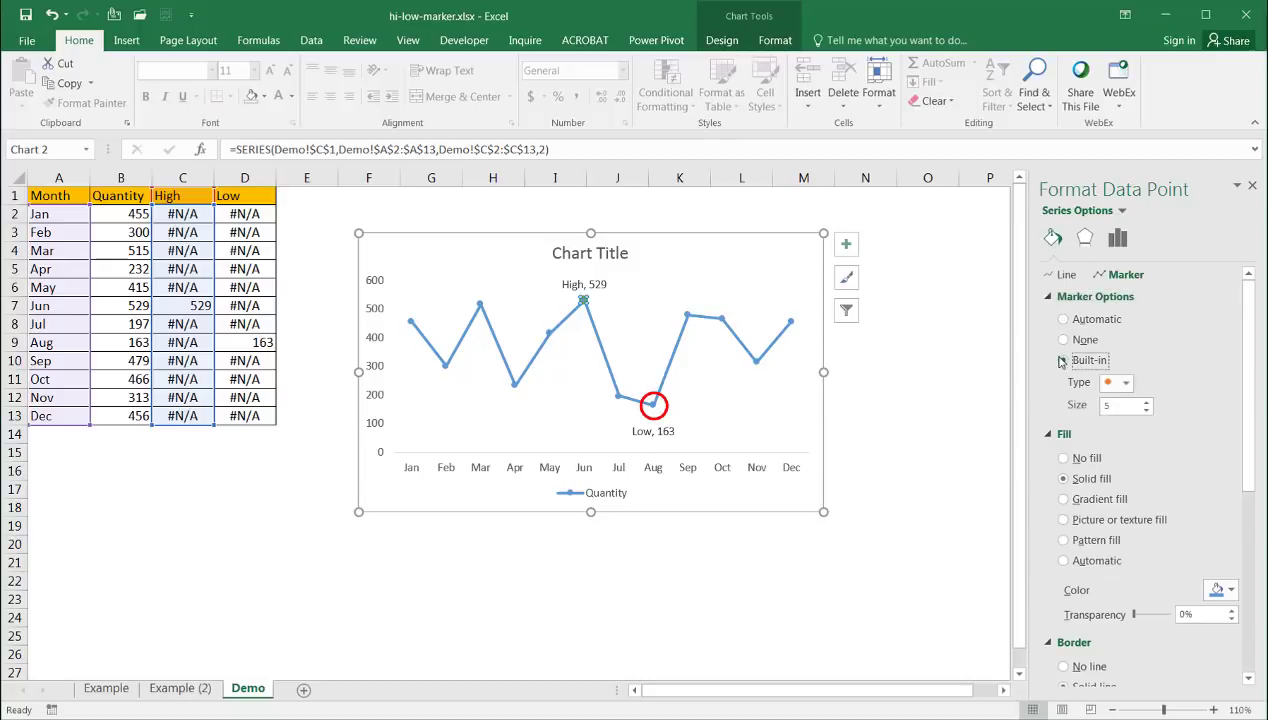
double_click(1128, 406)
key("Tab")
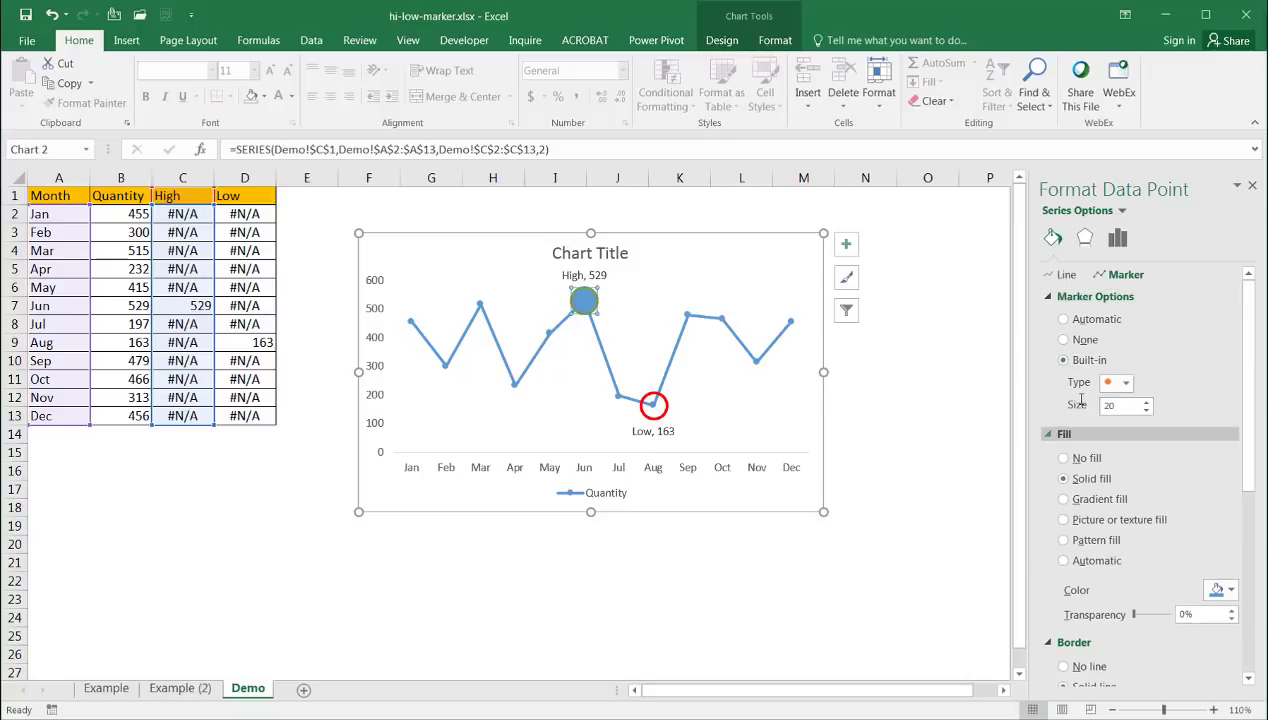
left_click(1064, 458)
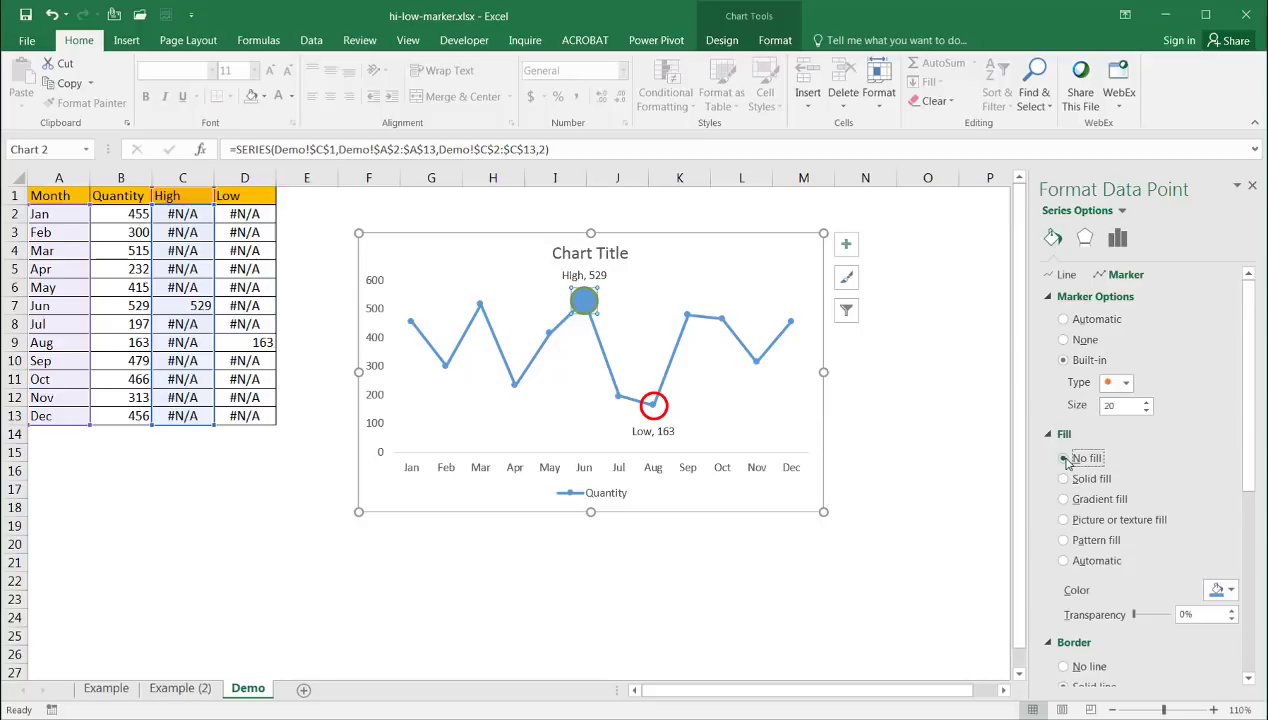
left_click(899, 582)
Recalculate the random quantities repeatedly to check that the green and red circles follow the highest and lowest months
left_click(180, 563)
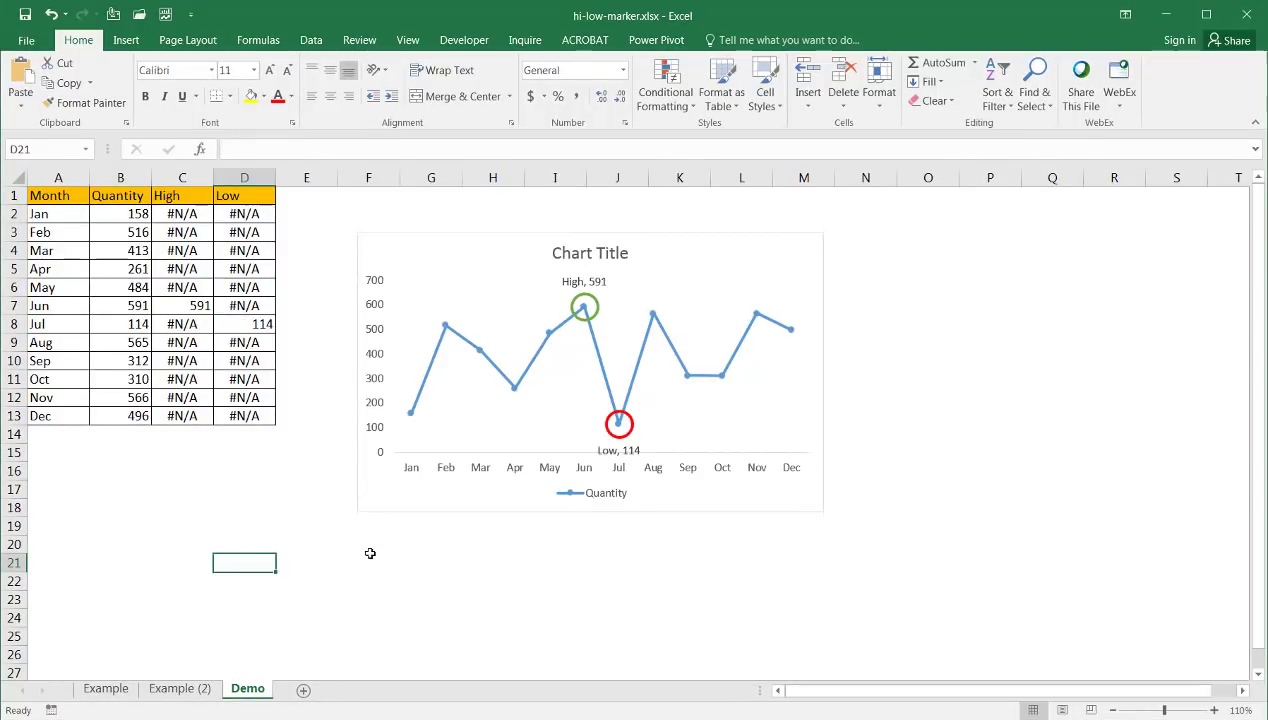
key("F9")
key("F9")
key("F9")
key("F9")
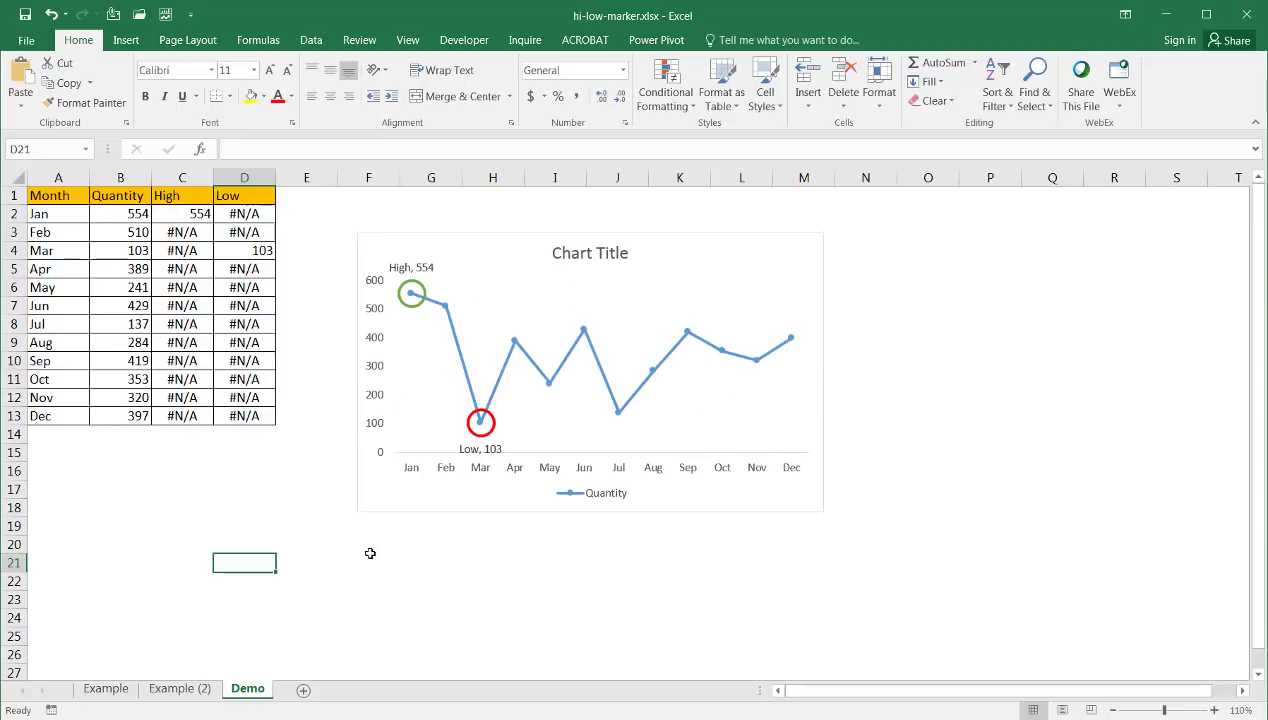
key("F9")
key("F9")
key("F9")
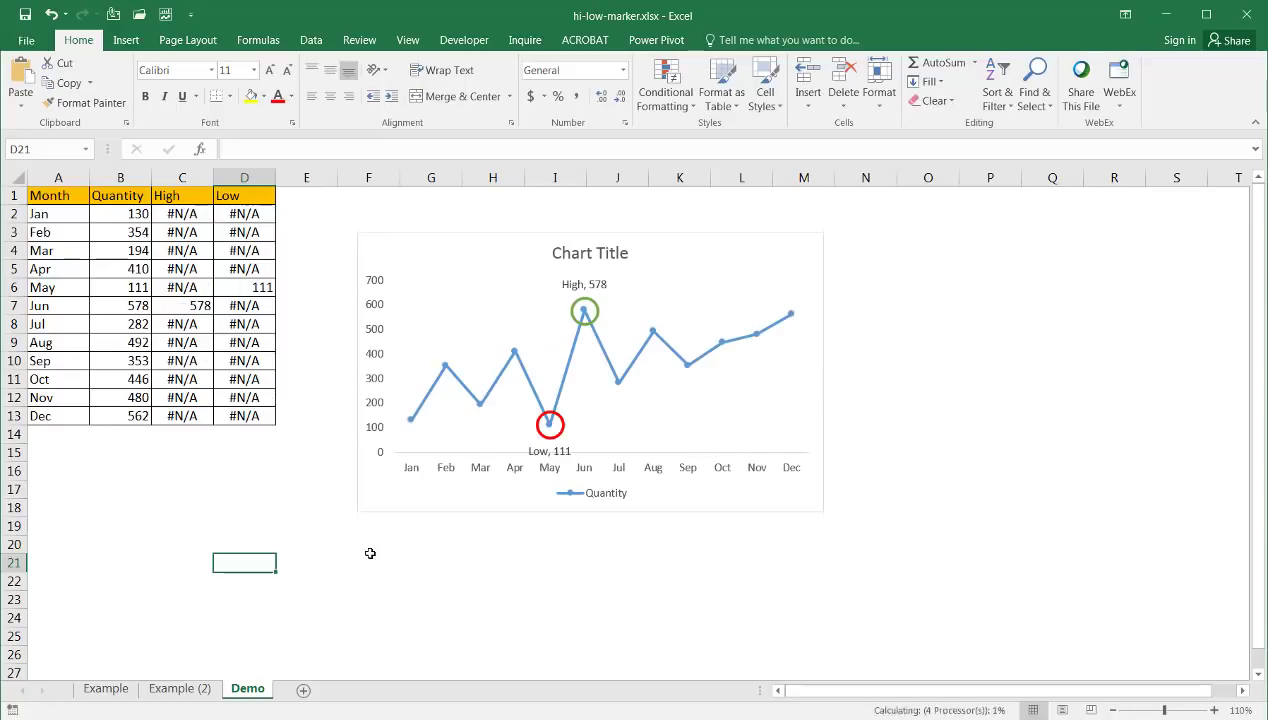
key("F9")
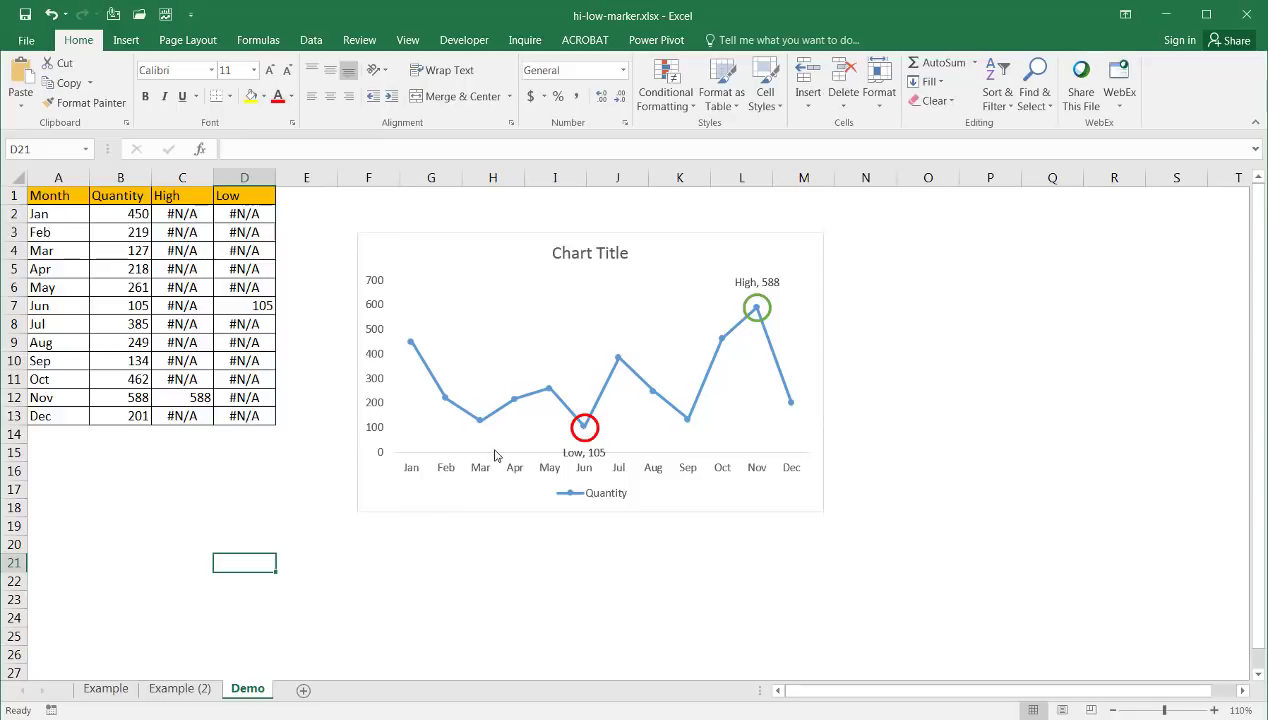
Change the chart from Line with Markers to Clustered Column
right_click(731, 383)
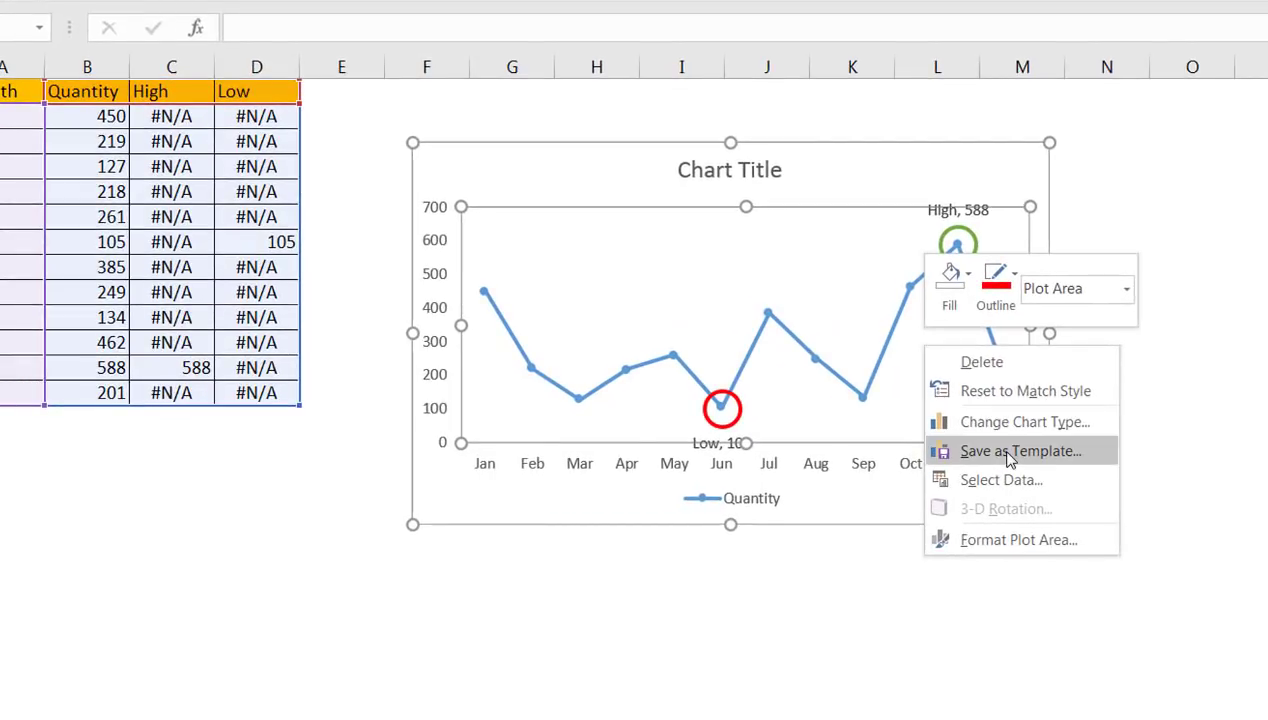
left_click(1013, 422)
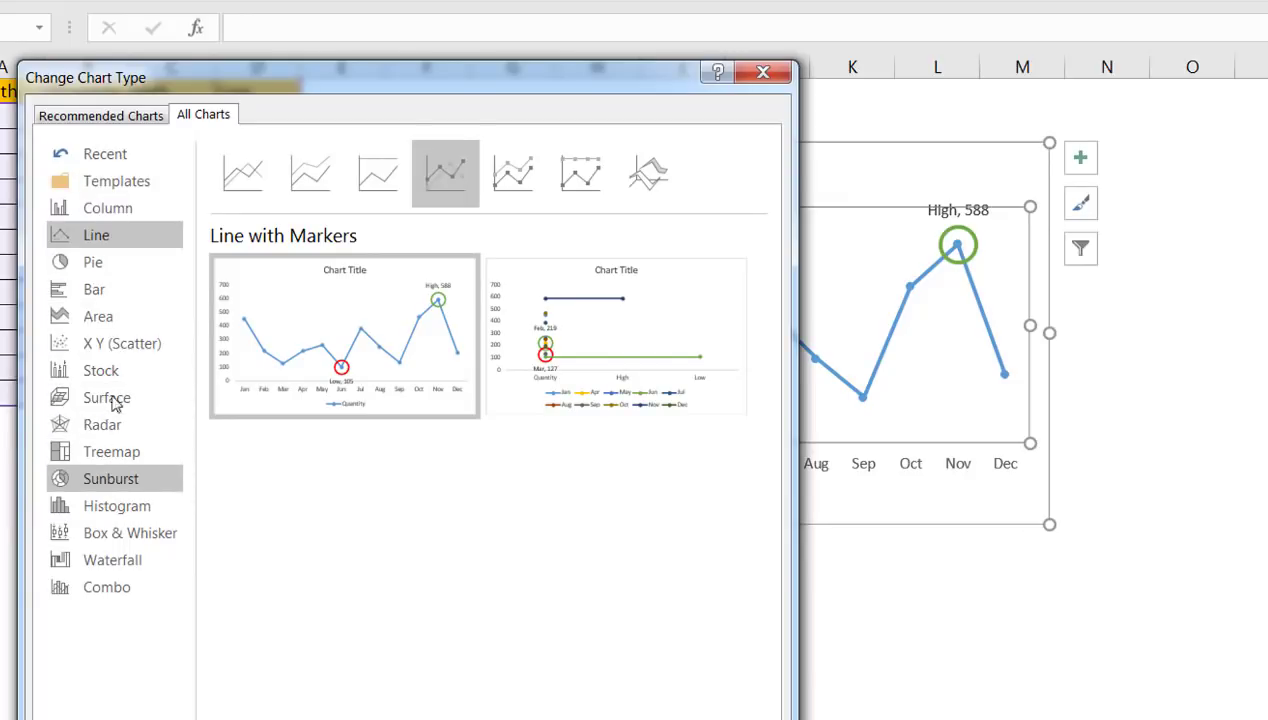
left_click(98, 206)
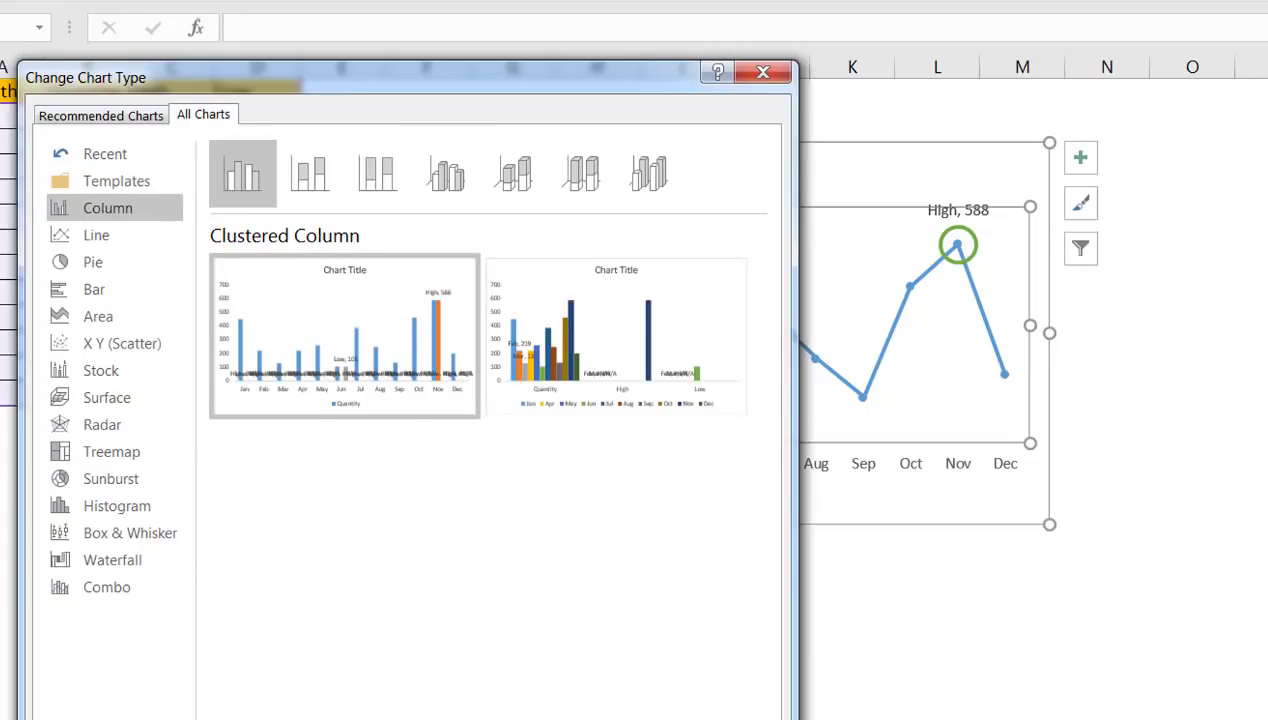
key("Return")
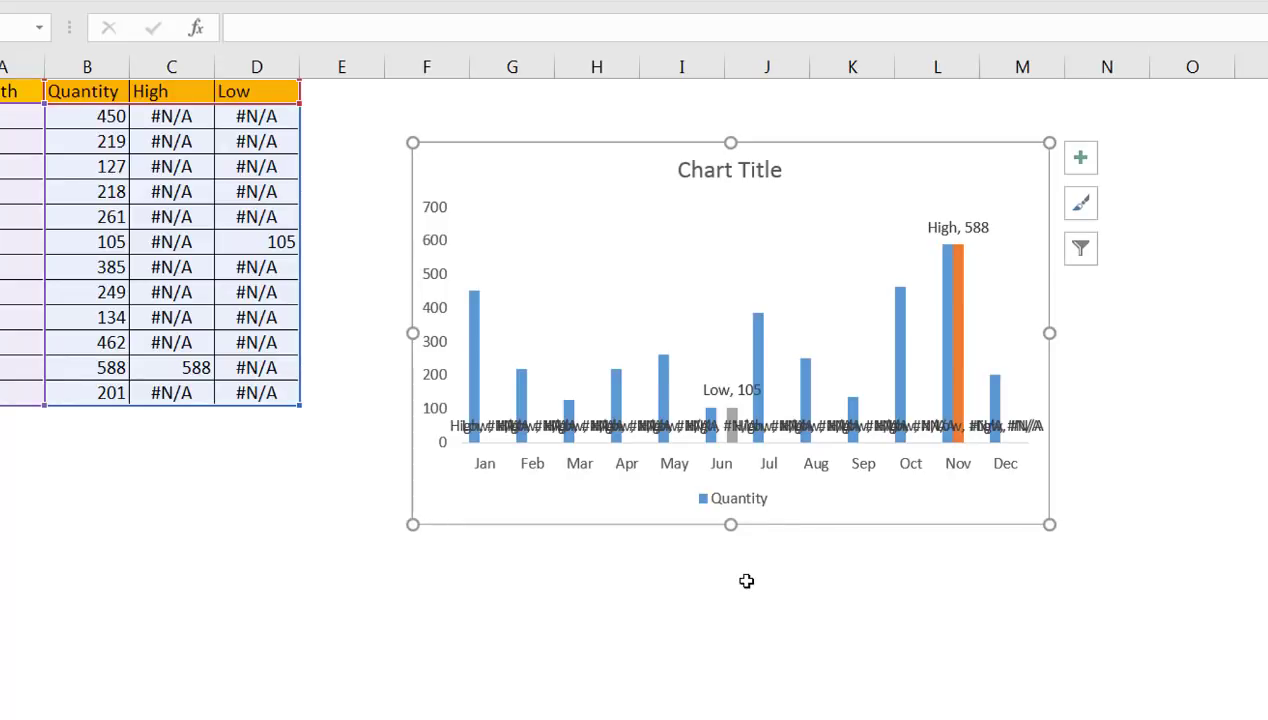
Change the High formula in C2 to =IF(MAX($B$2:$B$13)=B2,B2,0) and fill it down to the December row
left_click(182, 122)
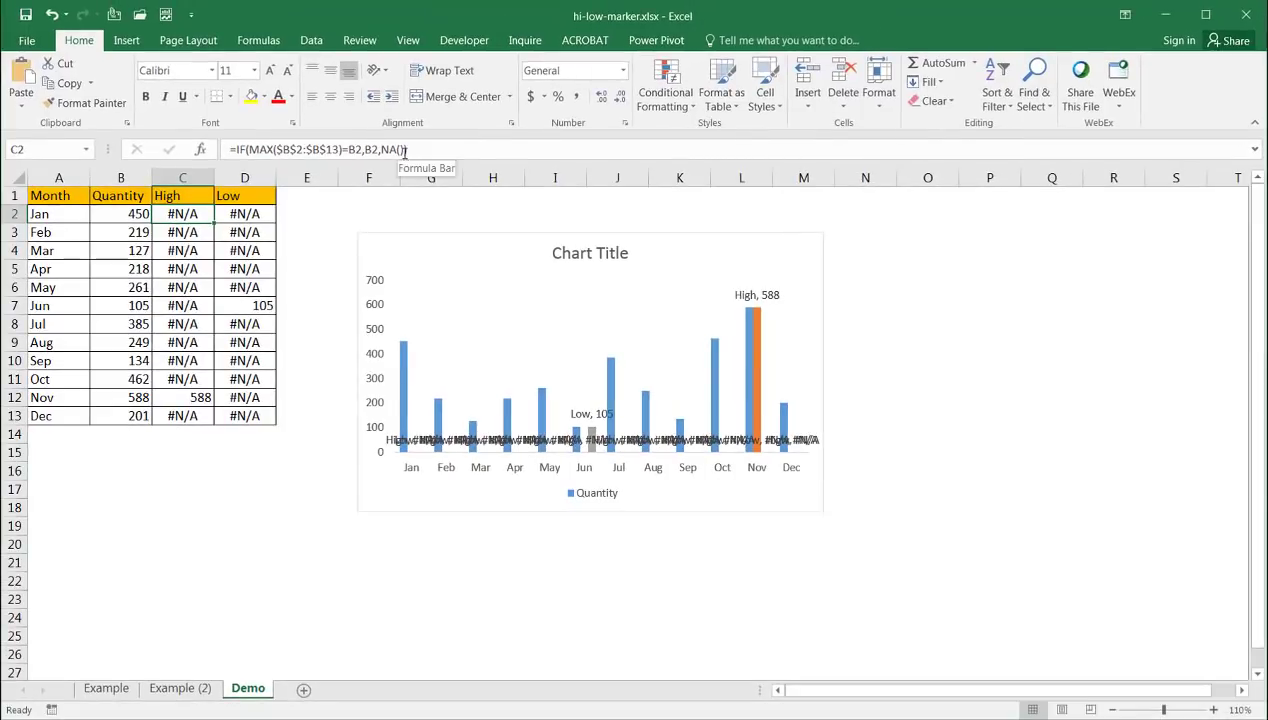
left_click(398, 149)
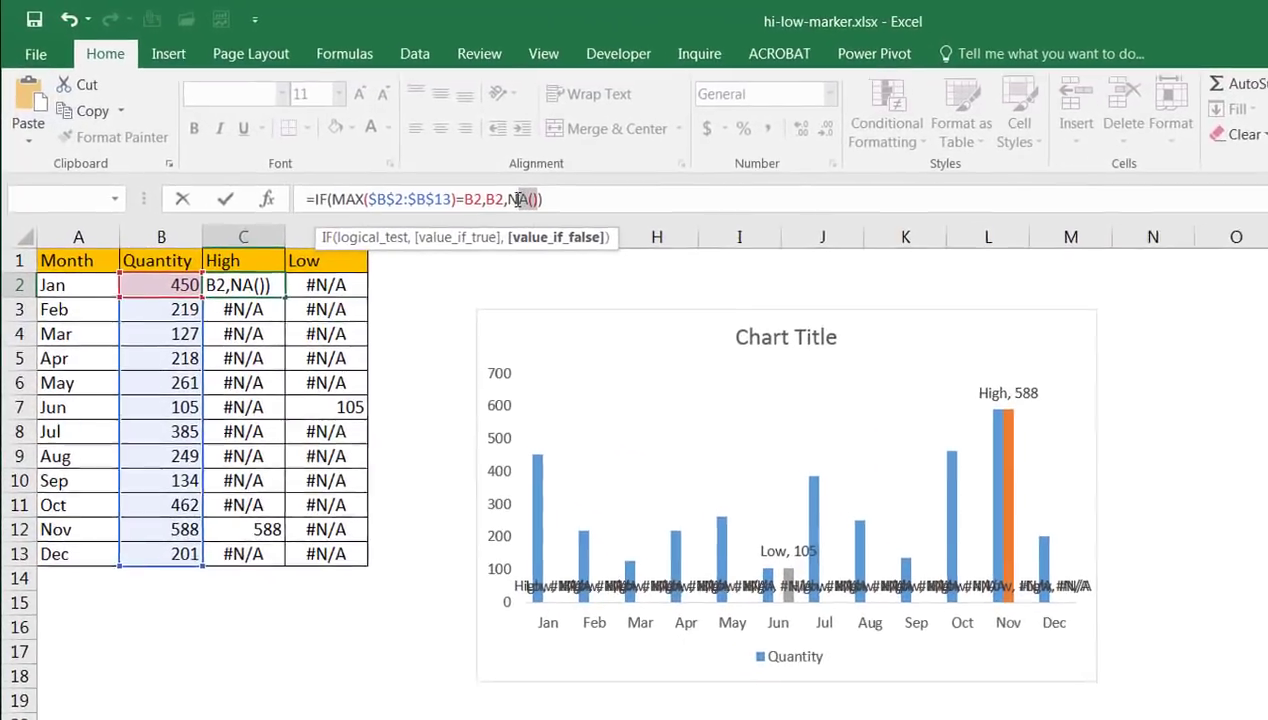
double_click(388, 150)
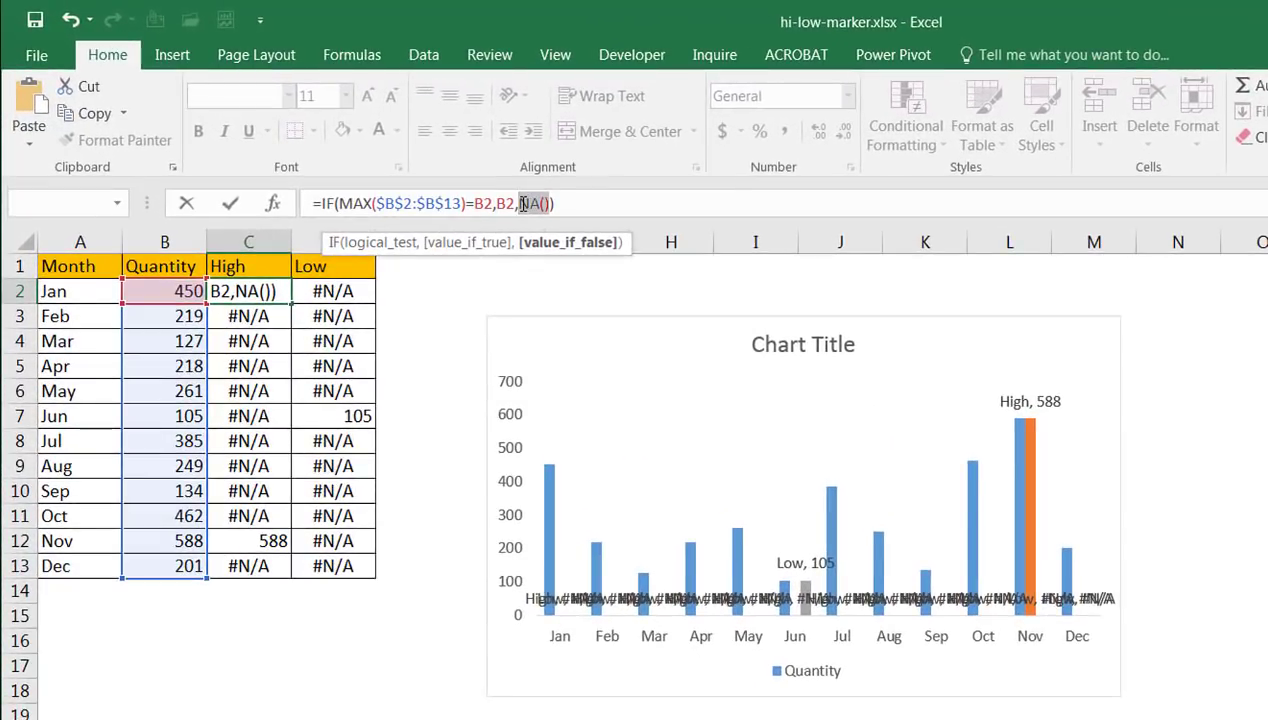
type("0")
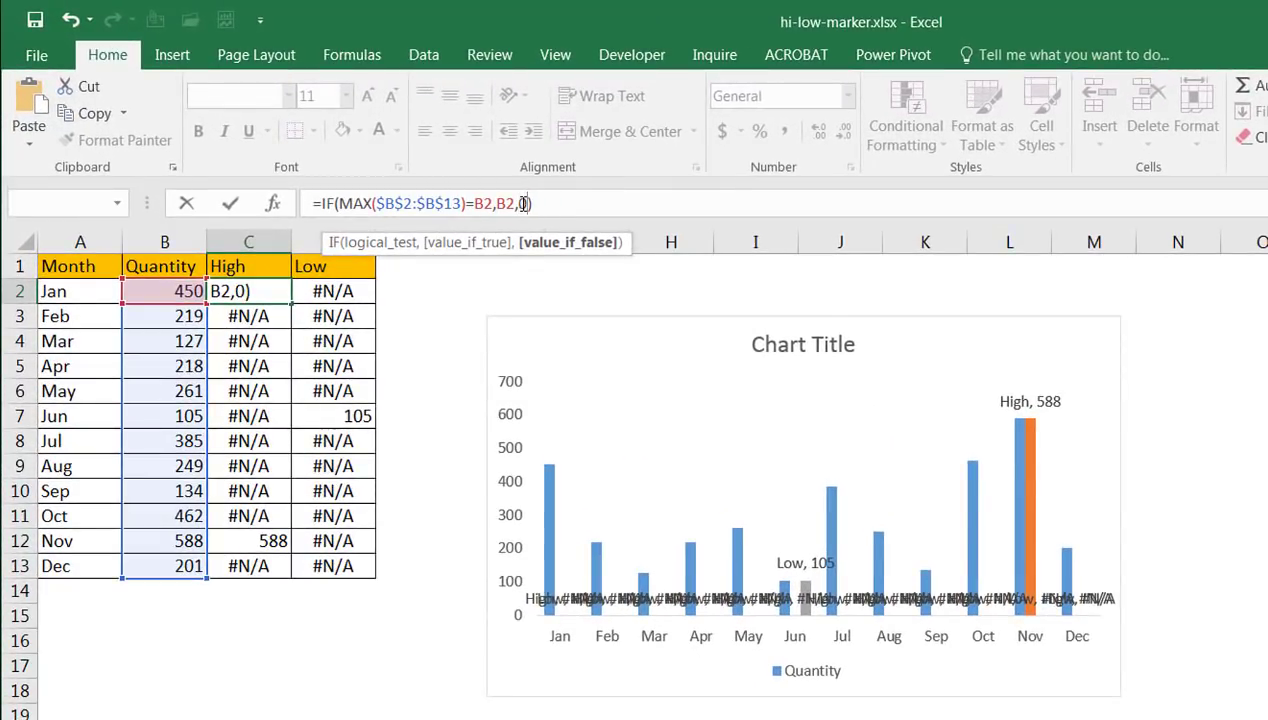
key("BackSpace")
type("\"\"")
key("BackSpace")
key("BackSpace")
type("0")
key("ctrl+Return")
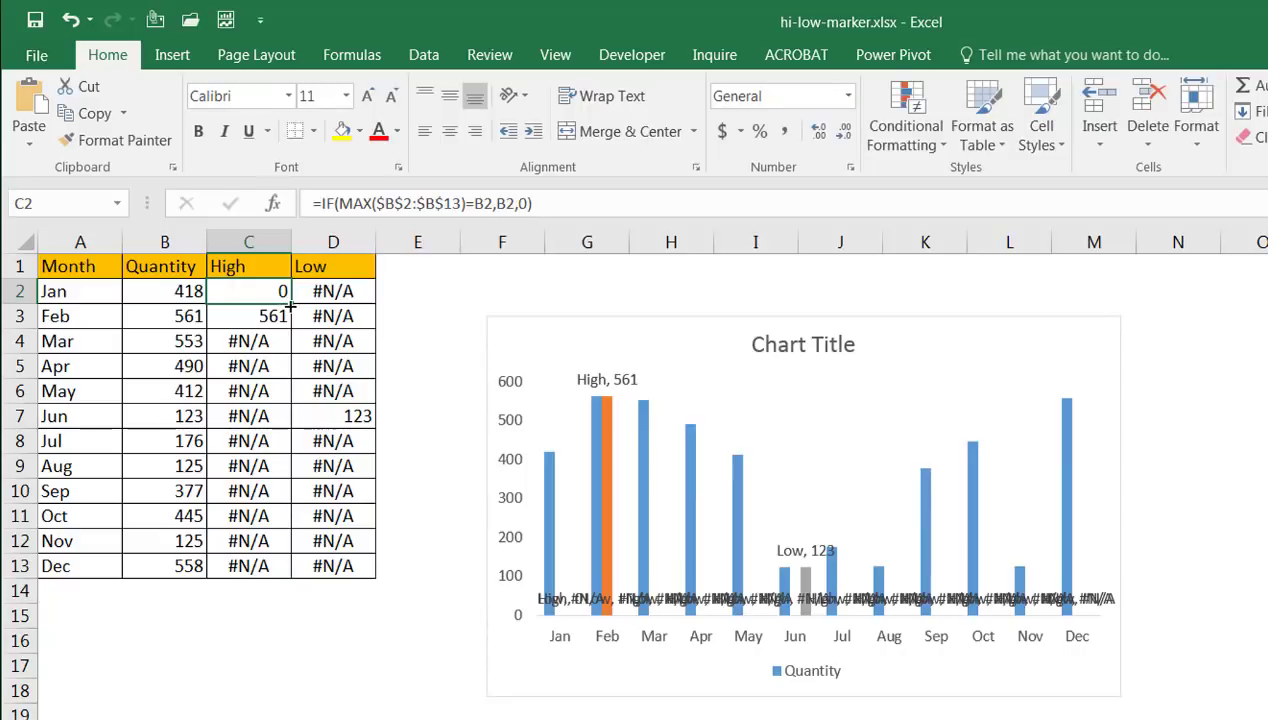
double_click(290, 302)
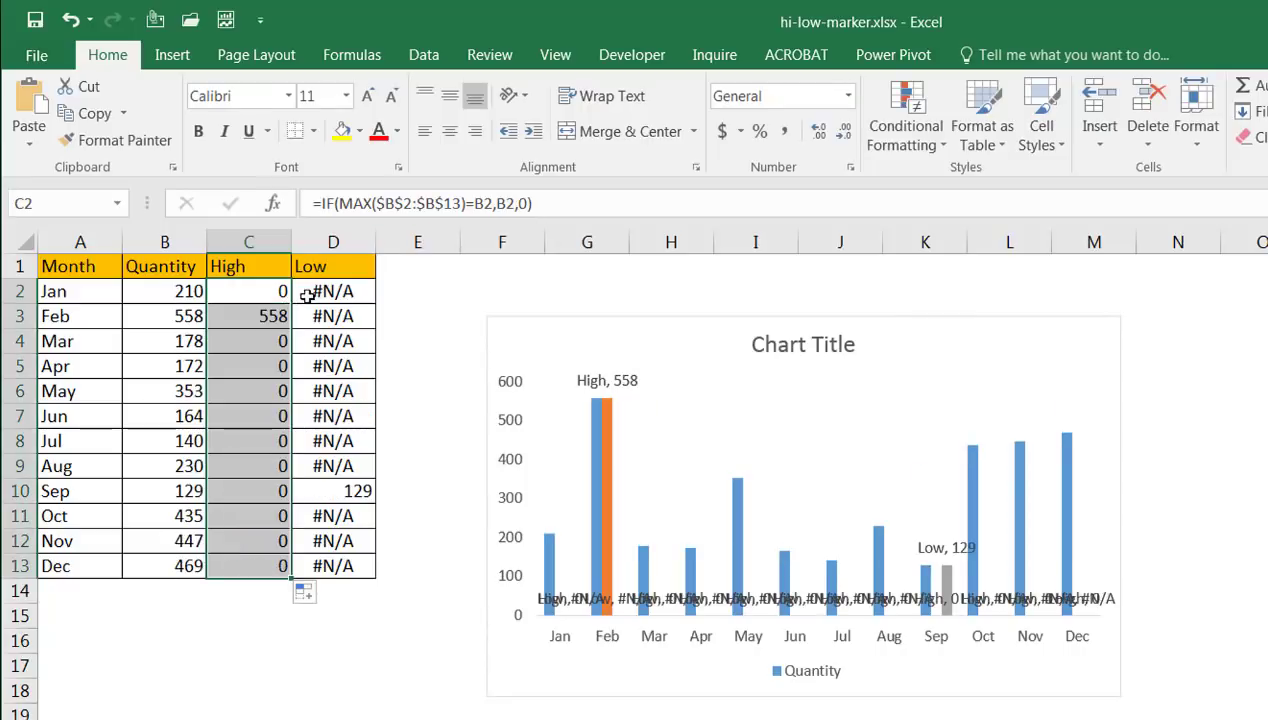
Change the Low formula in D2 to =IF(MIN($B$2:$B$13)=B2,B2,0) and fill it down to the December row
left_click(328, 292)
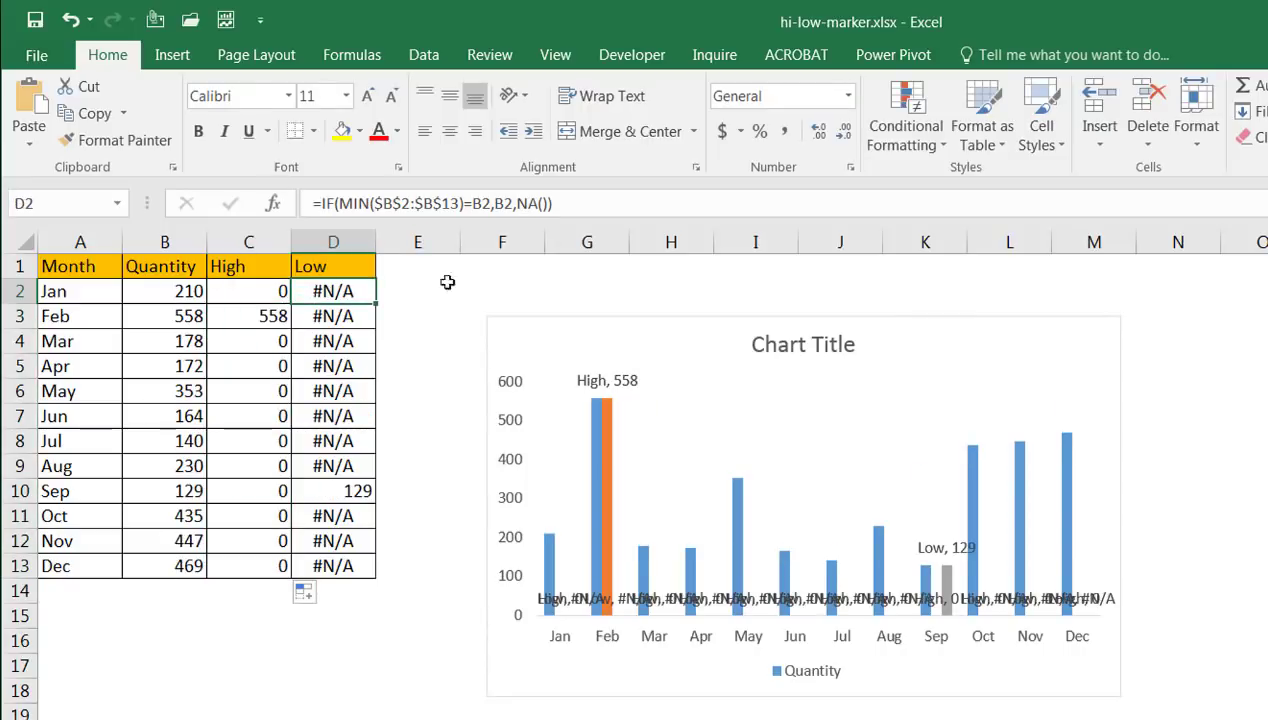
left_click(548, 204)
key("BackSpace")
key("BackSpace")
key("BackSpace")
key("BackSpace")
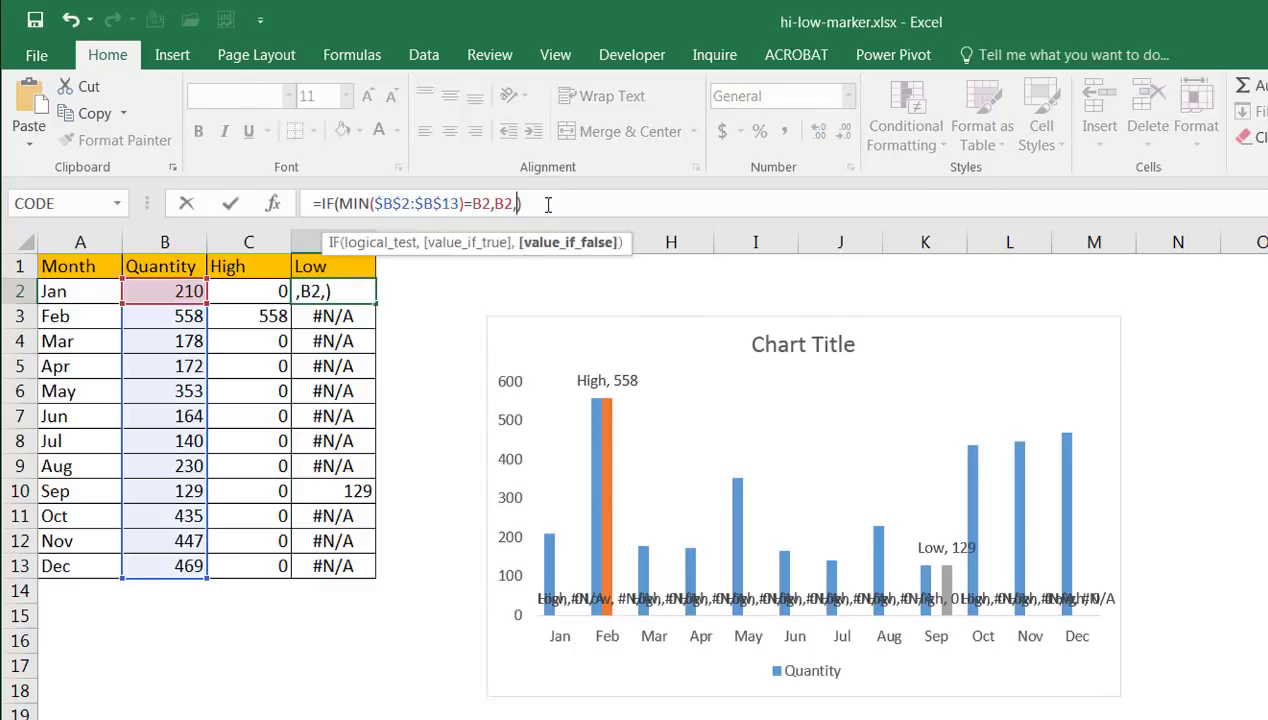
type("0)")
key("ctrl+Return")
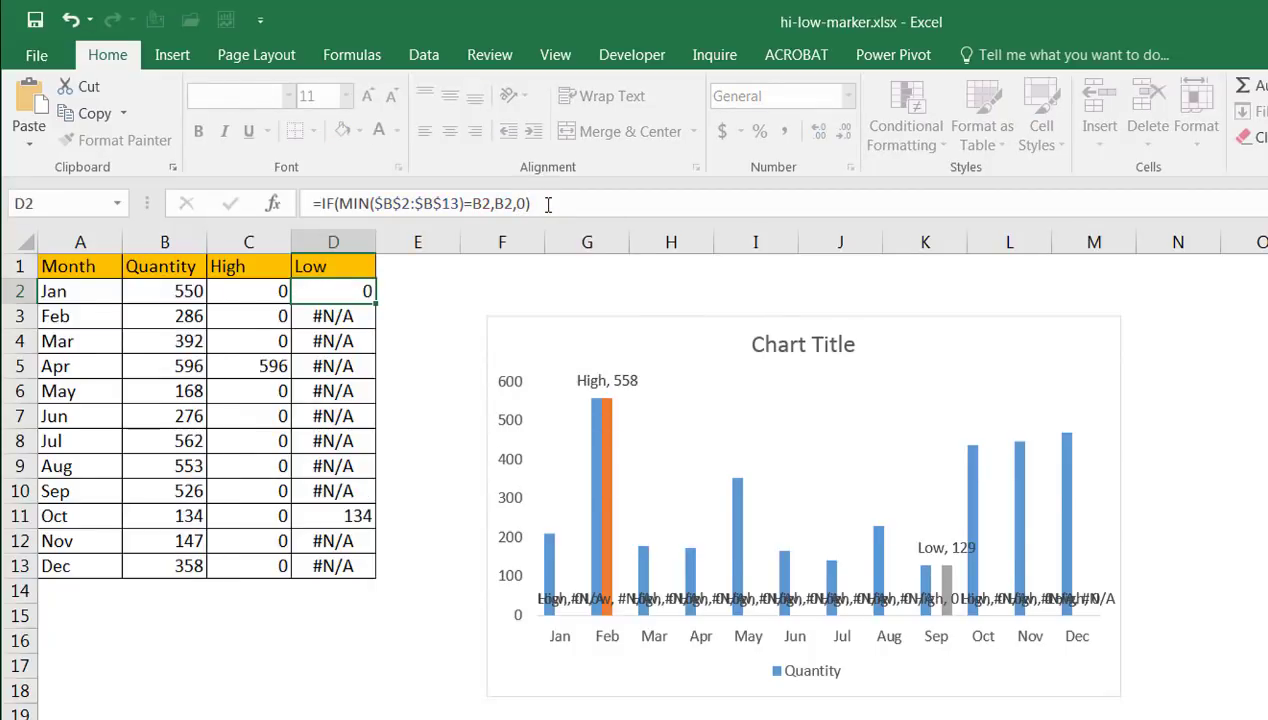
double_click(378, 302)
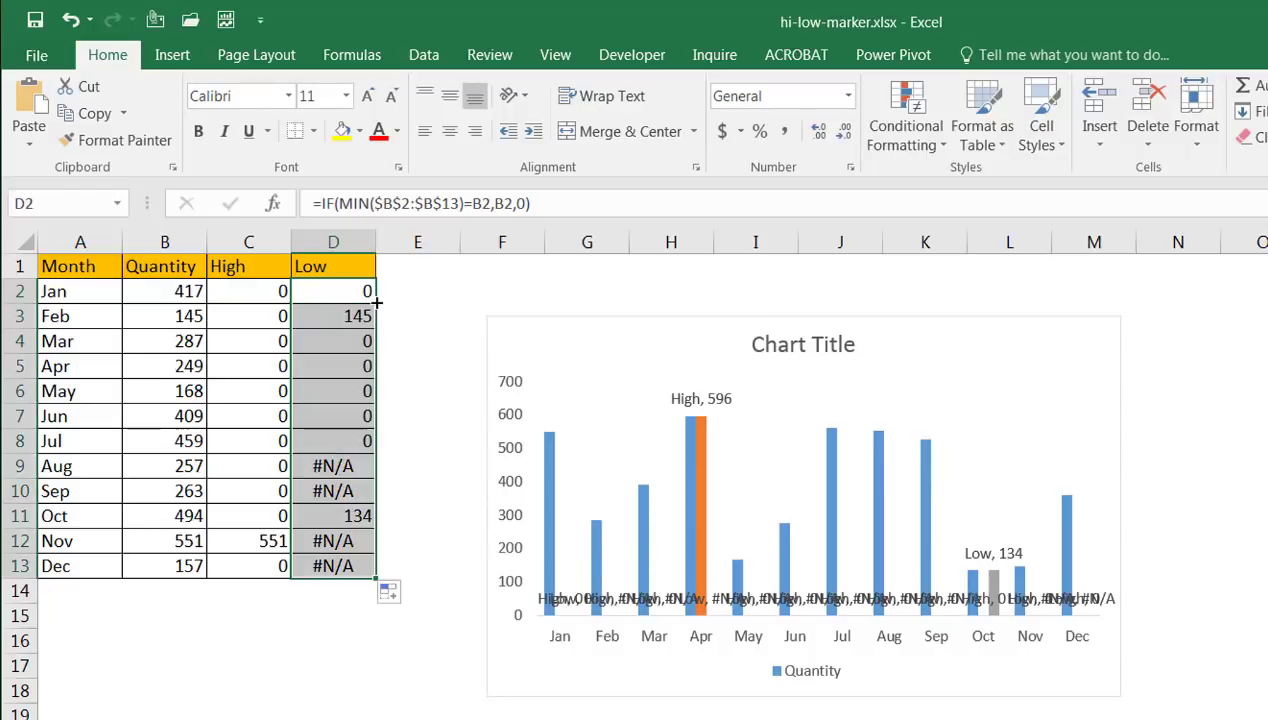
left_click(502, 716)
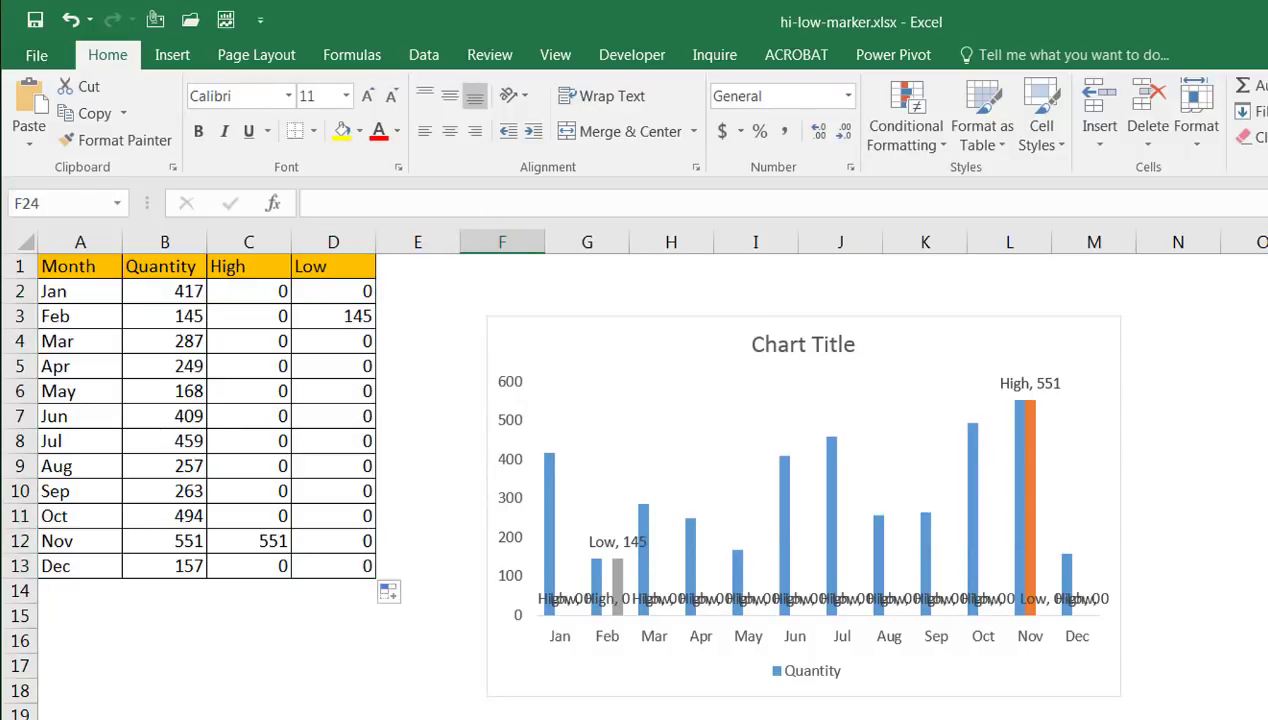
Delete the data labels of the Low and High series from the column chart
left_click(862, 601)
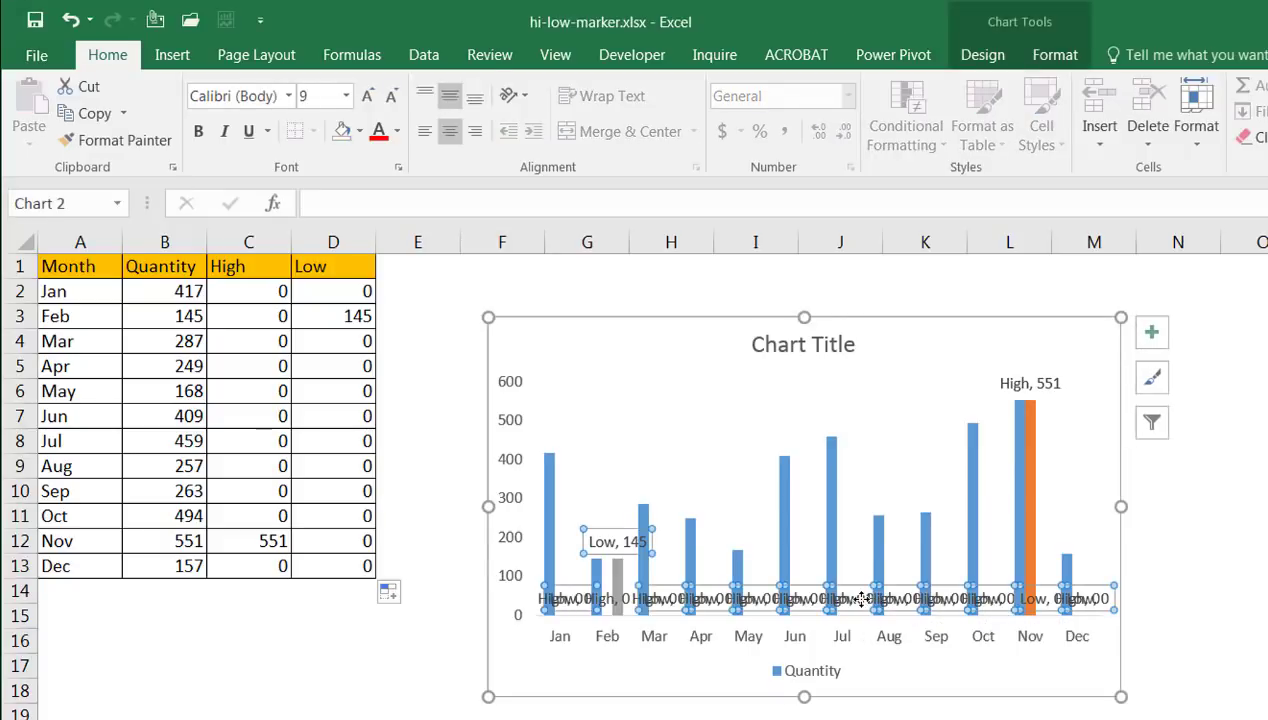
key("Delete")
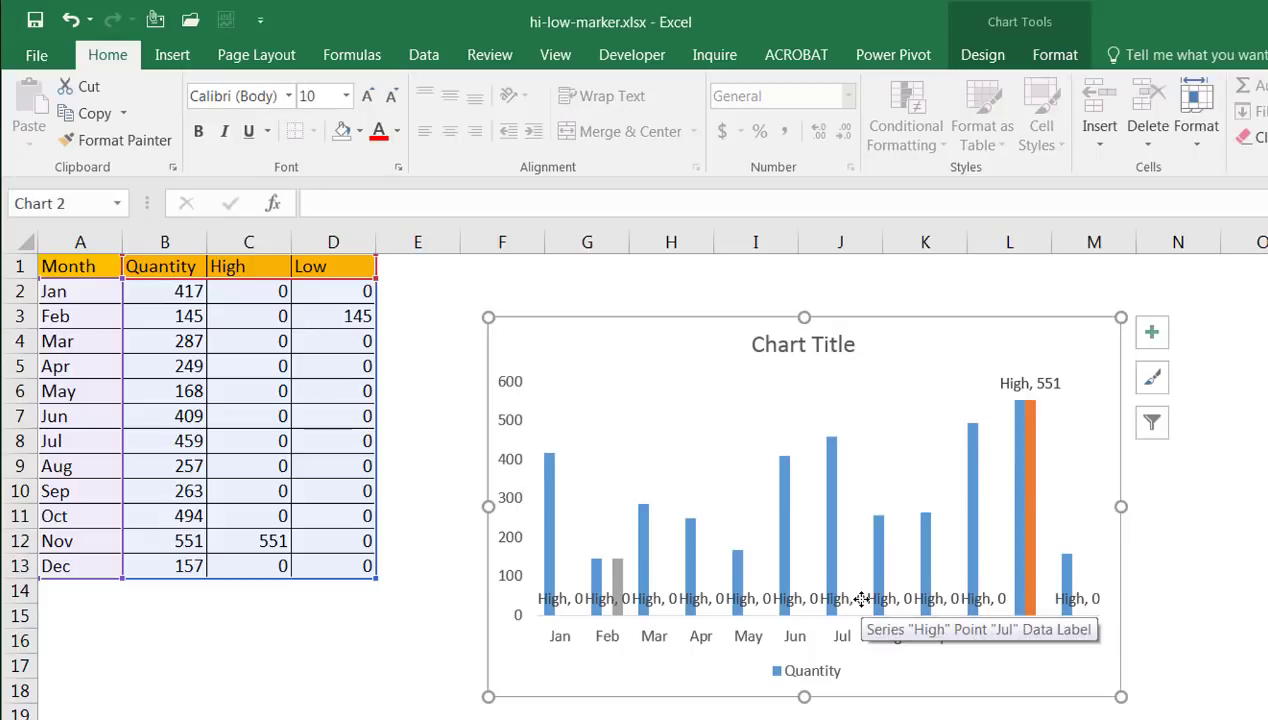
left_click(845, 598)
key("Delete")
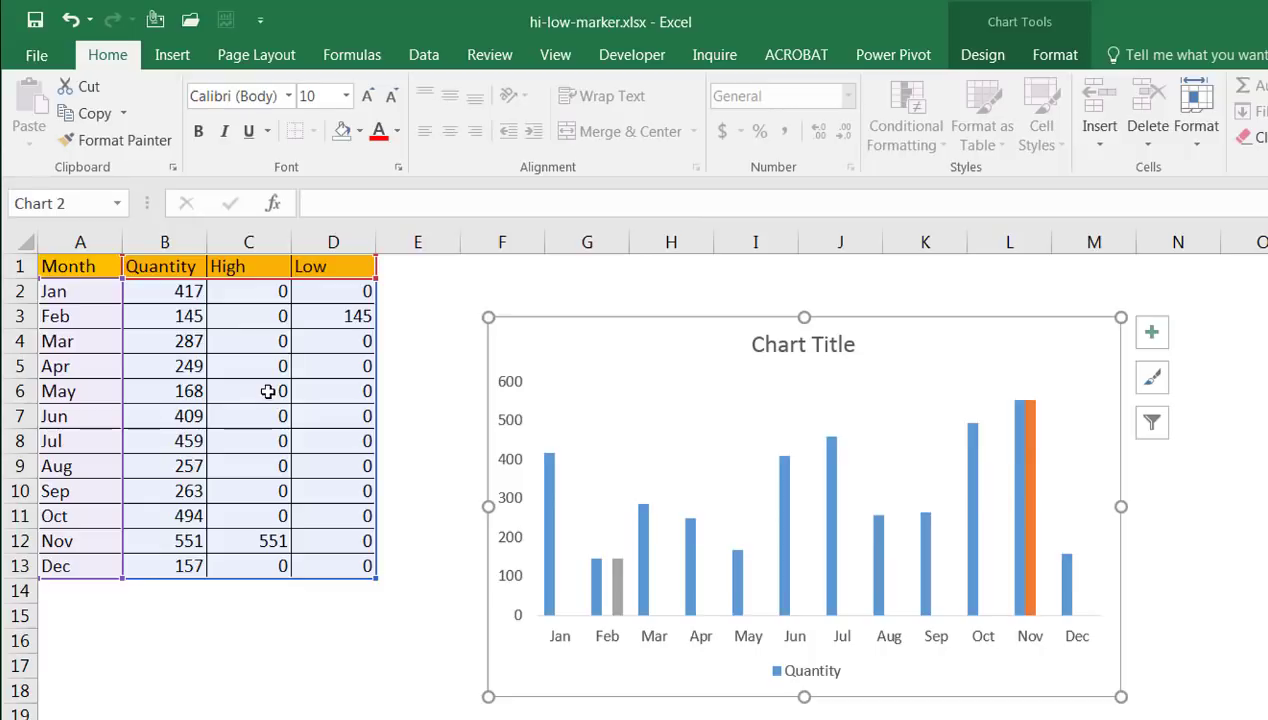
Set the series overlap of the clustered columns to 100% through the formatting of the November High column
mouse_move(1035, 440)
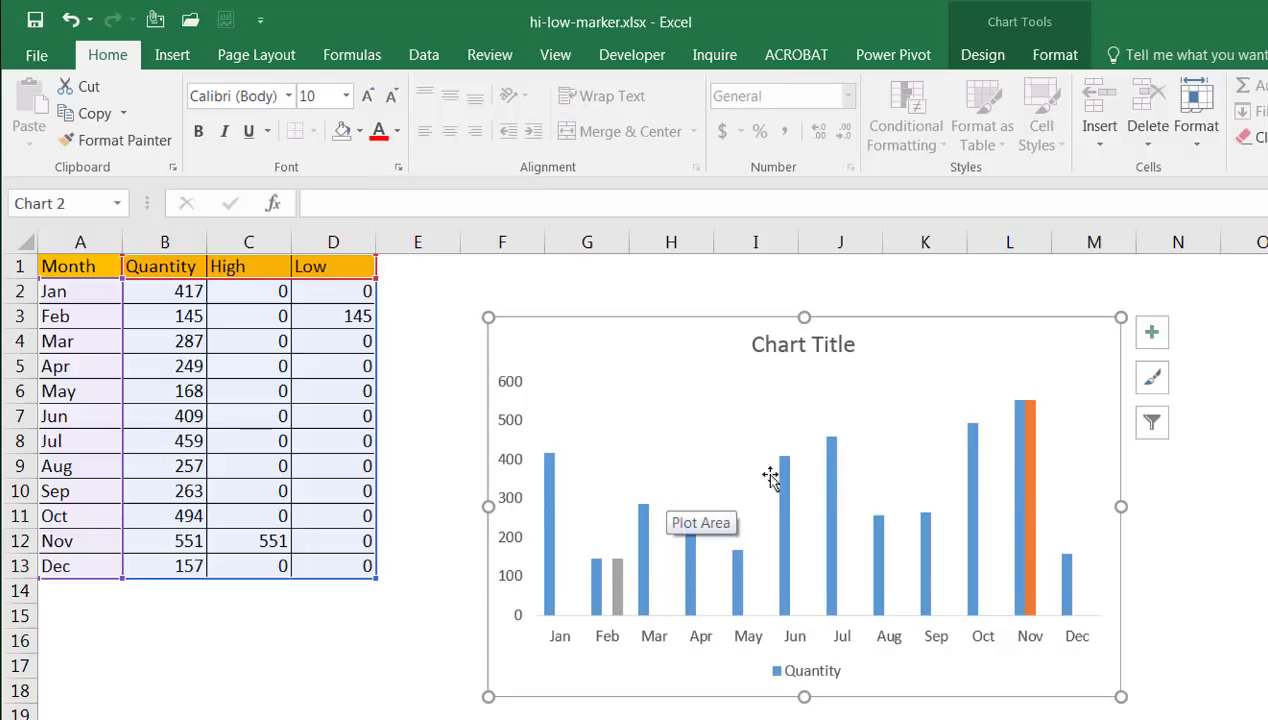
mouse_move(785, 495)
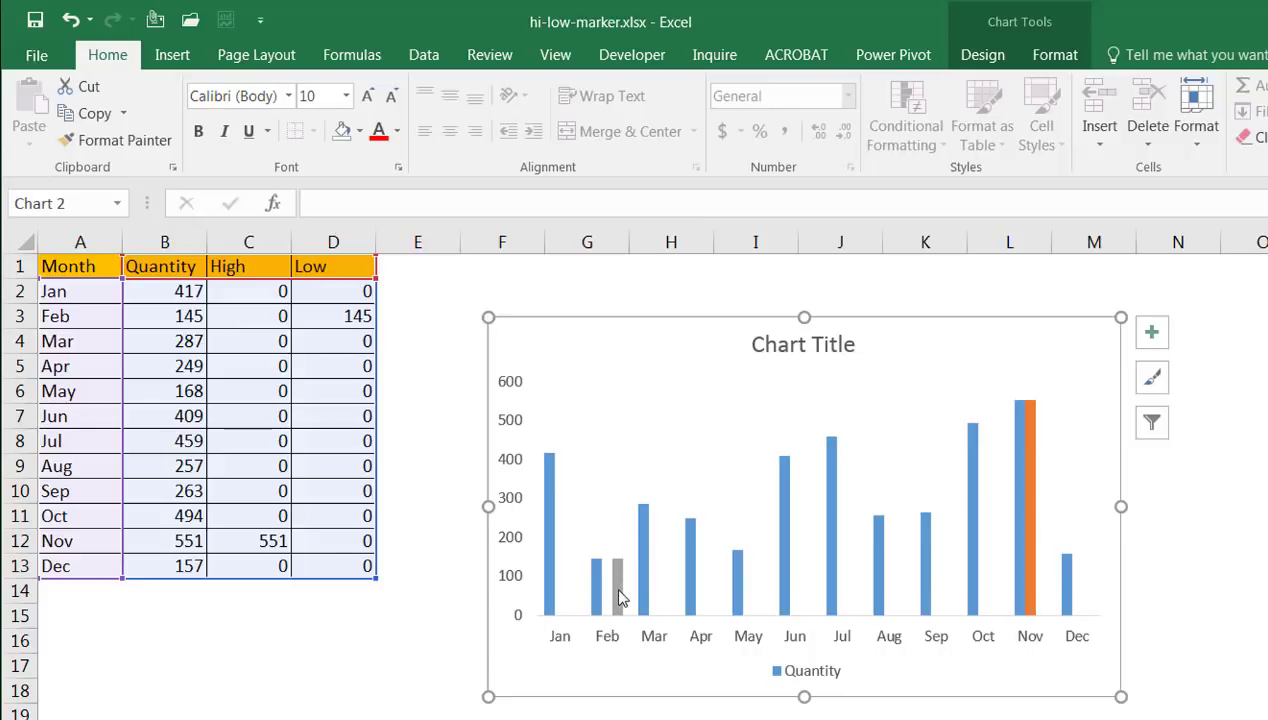
mouse_move(612, 596)
mouse_move(1067, 620)
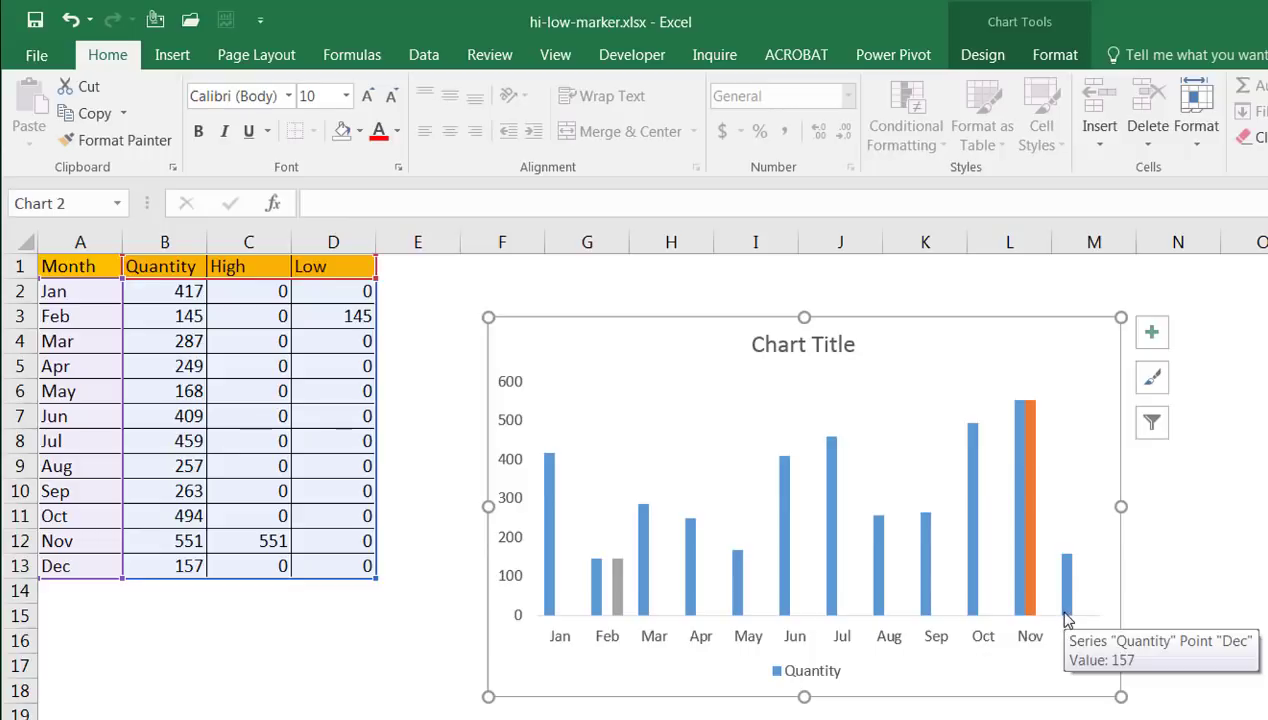
mouse_move(1035, 520)
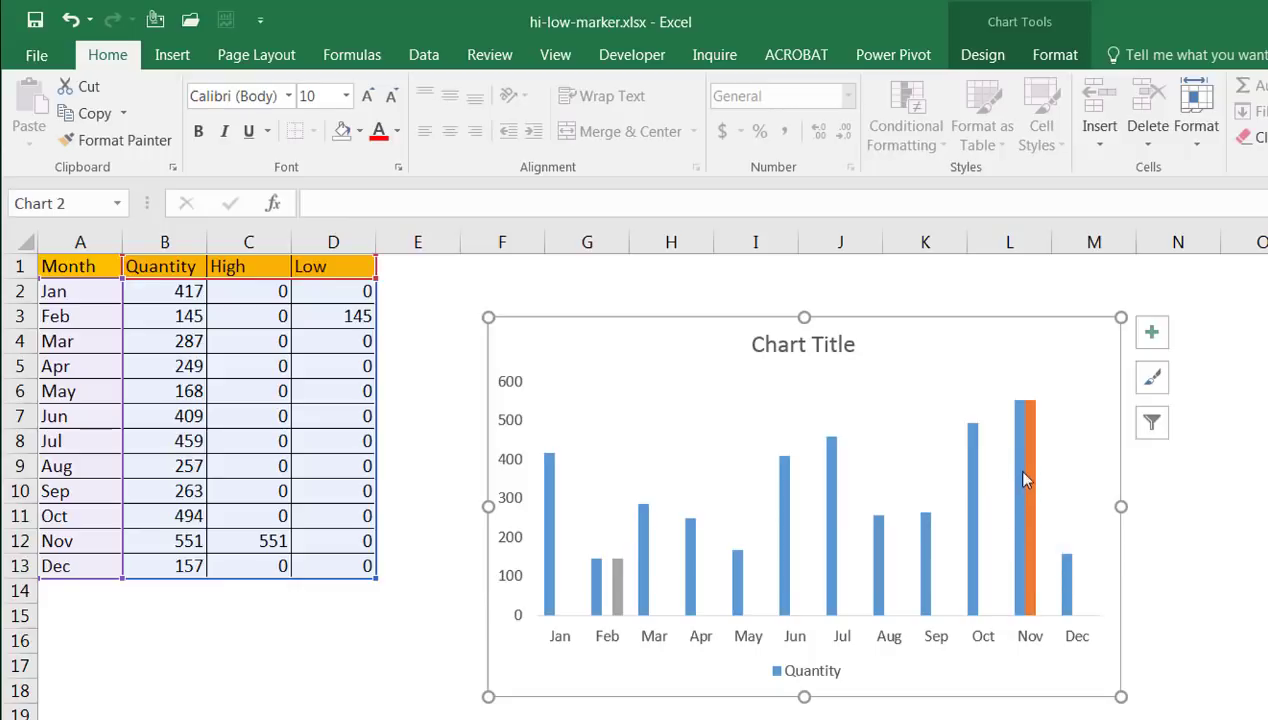
mouse_move(830, 484)
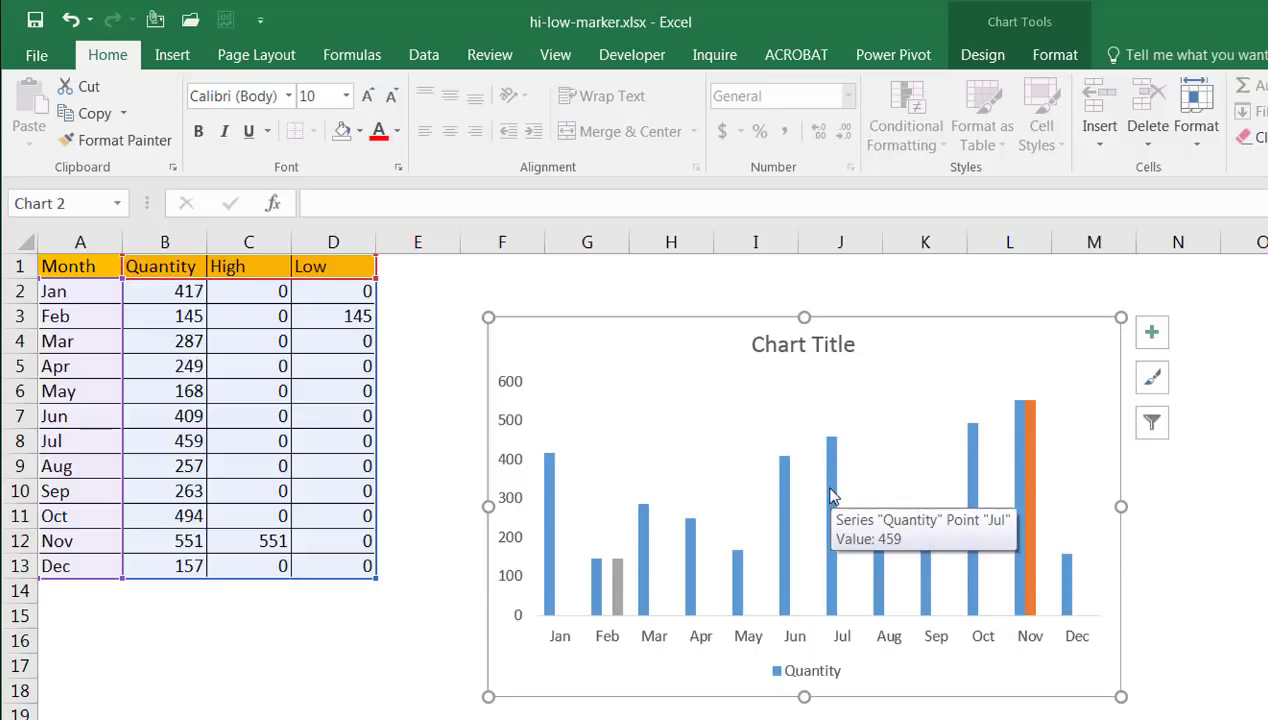
left_click(1030, 505)
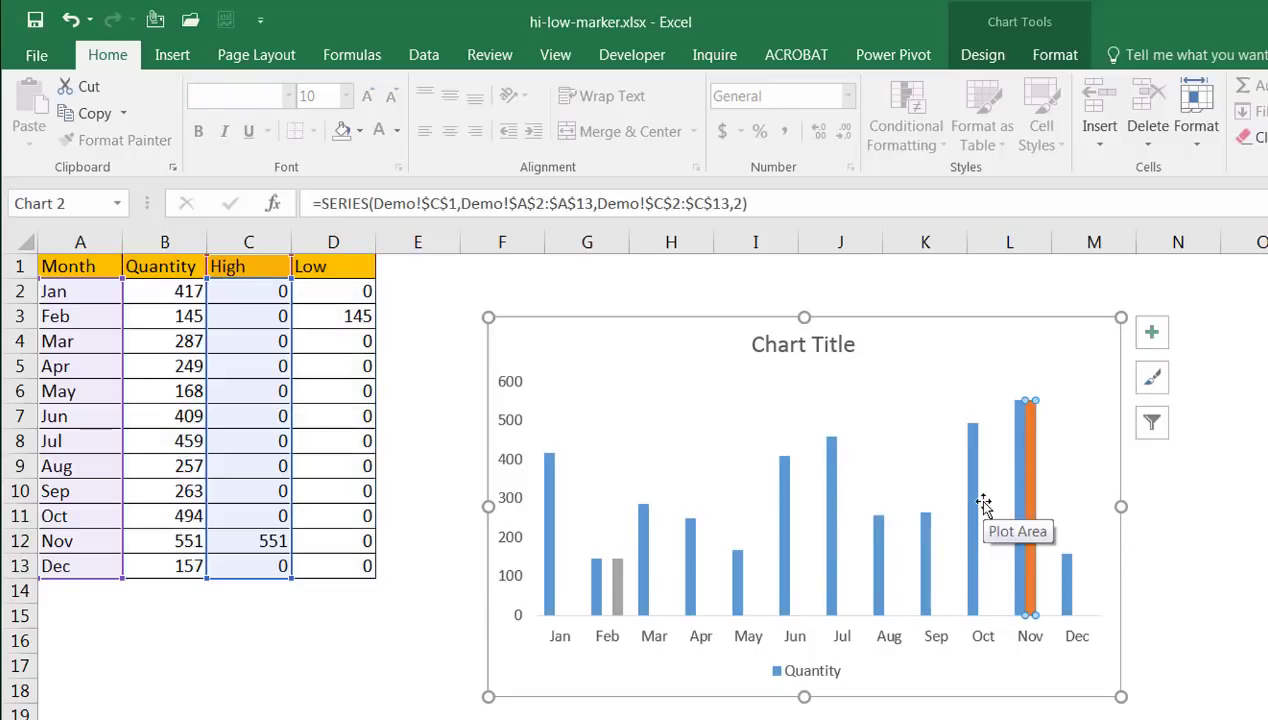
right_click(1032, 477)
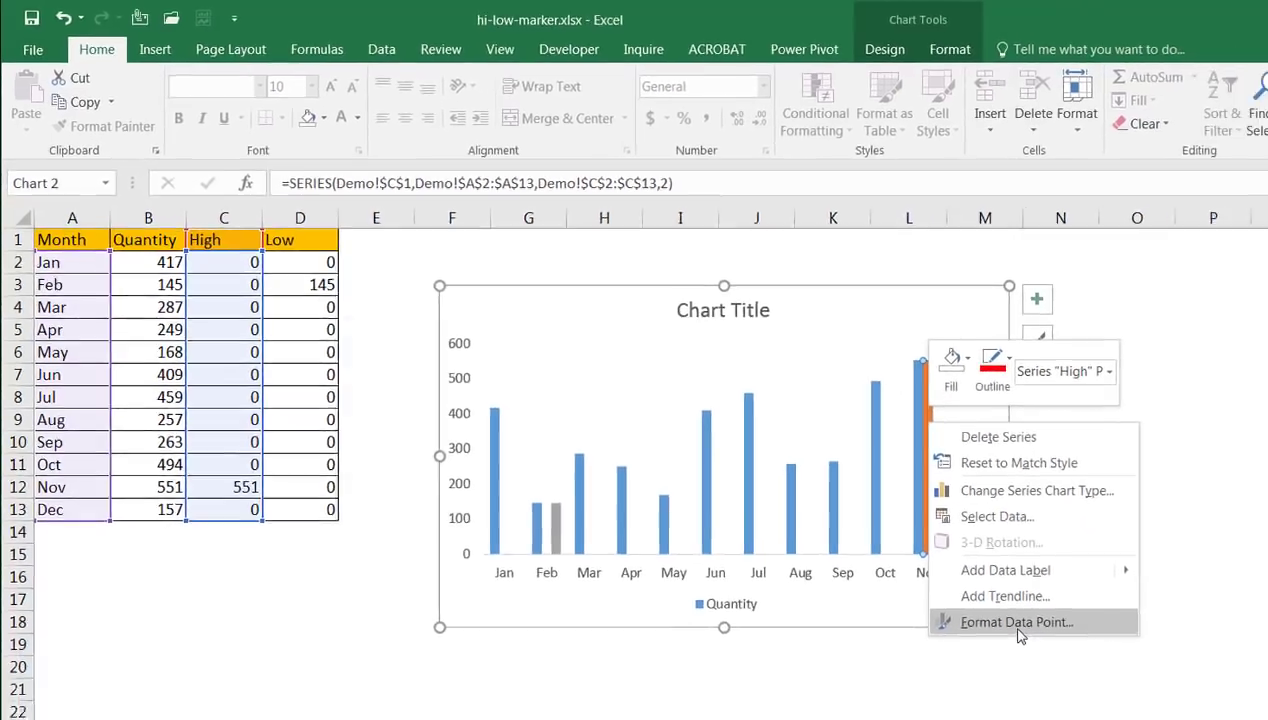
left_click(1130, 694)
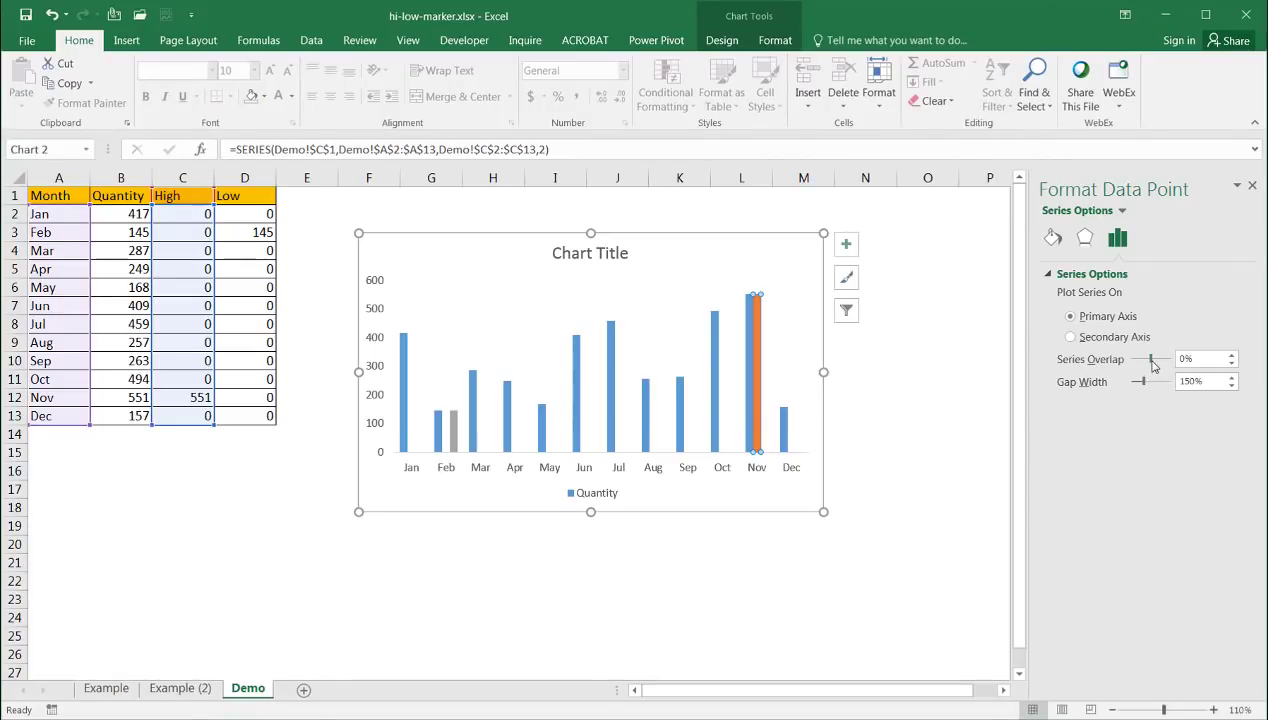
mouse_move(1153, 366)
left_mouse_down()
mouse_move(1115, 366)
mouse_move(1174, 367)
left_mouse_up()
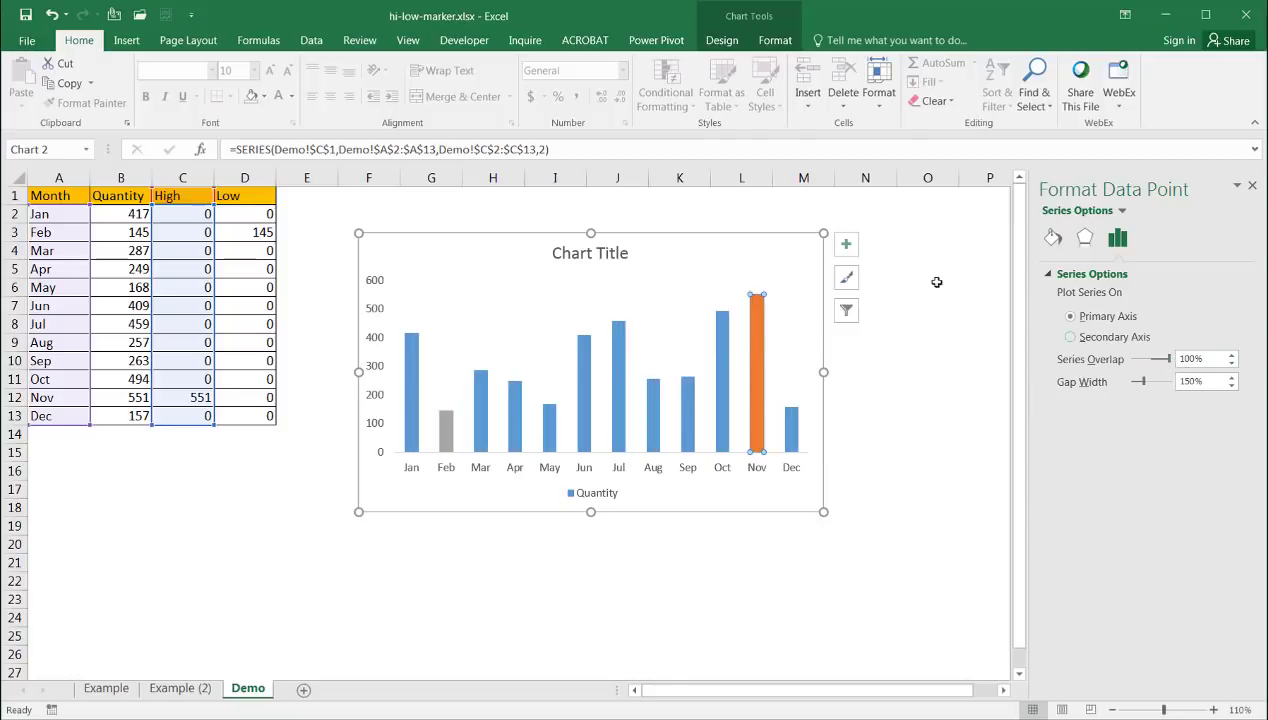
mouse_move(760, 330)
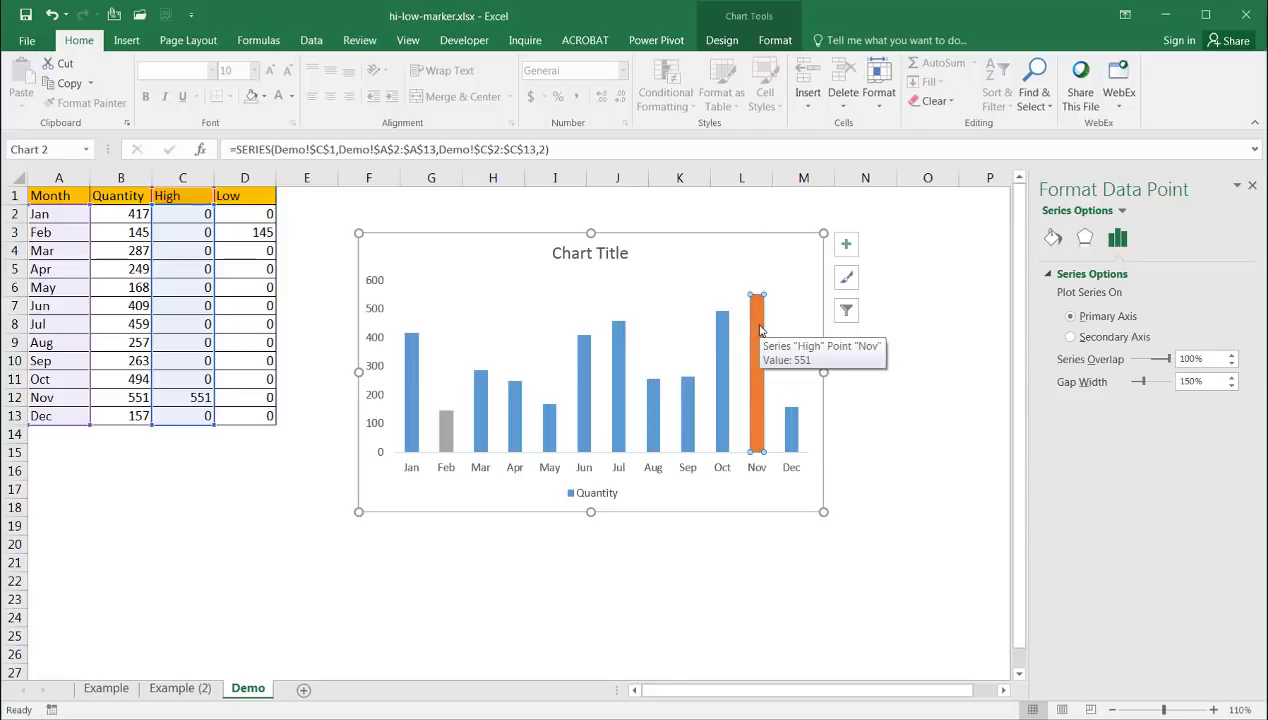
mouse_move(726, 346)
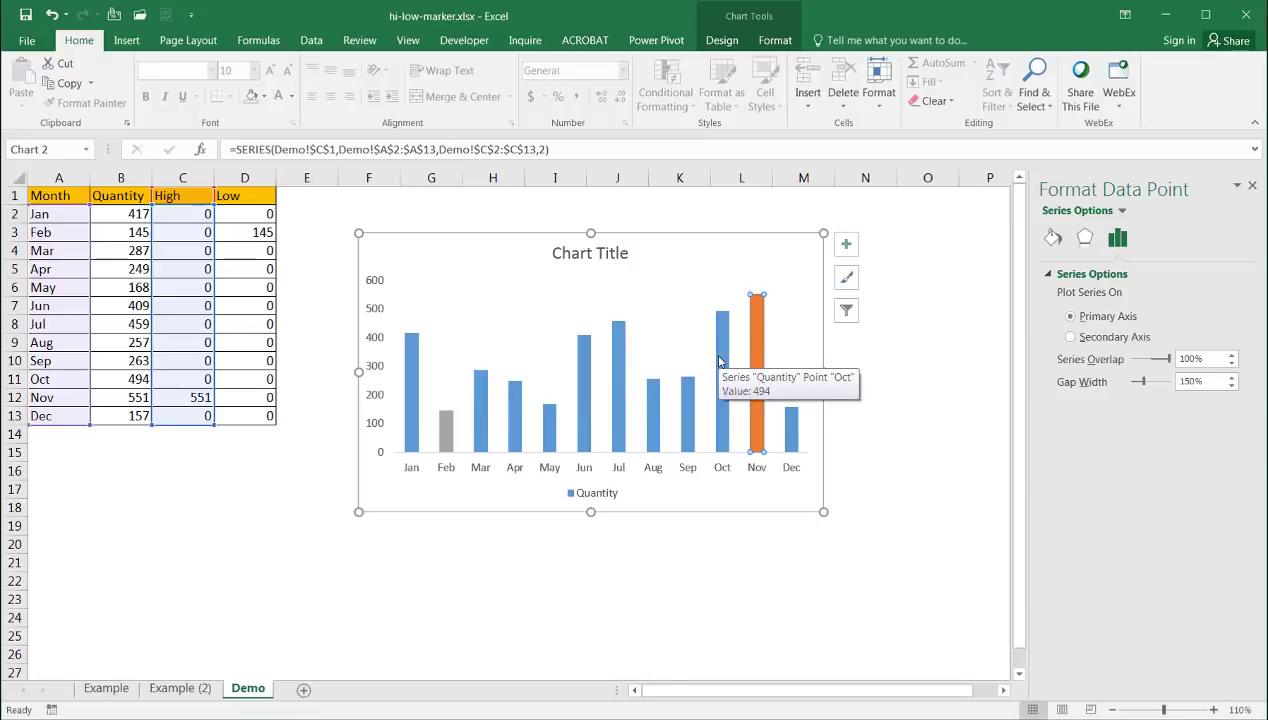
mouse_move(757, 305)
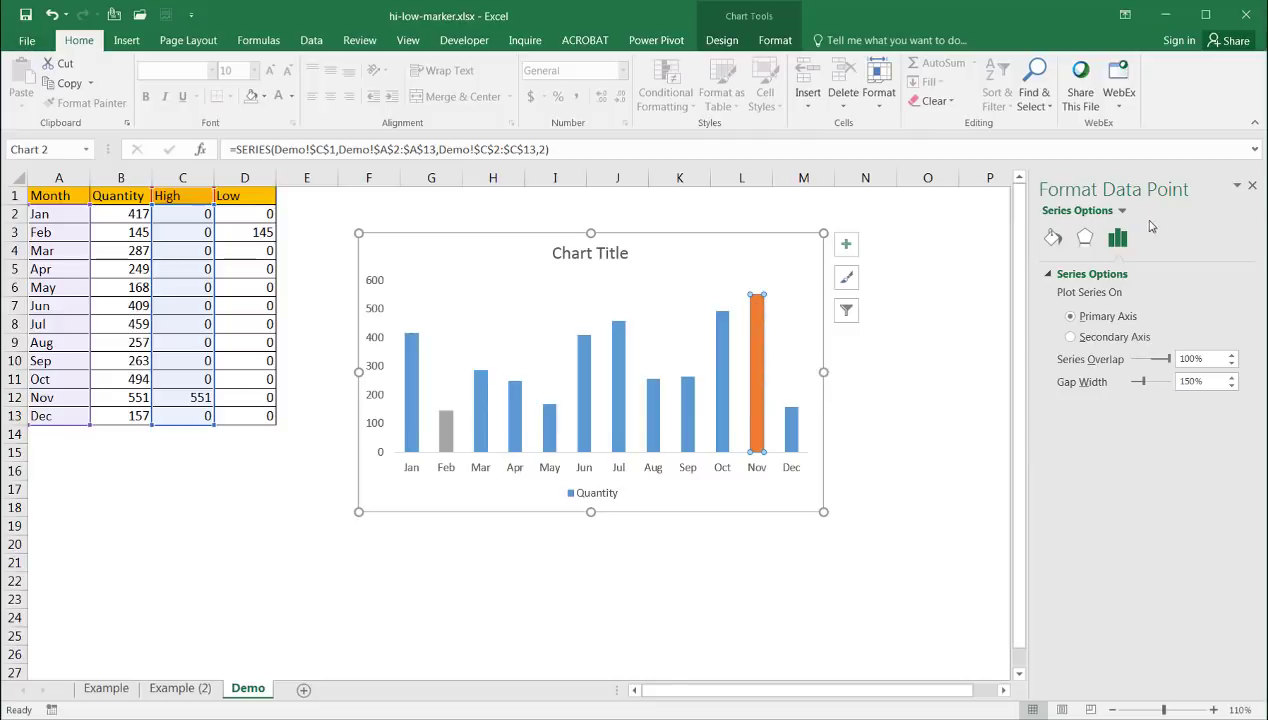
left_click(1254, 188)
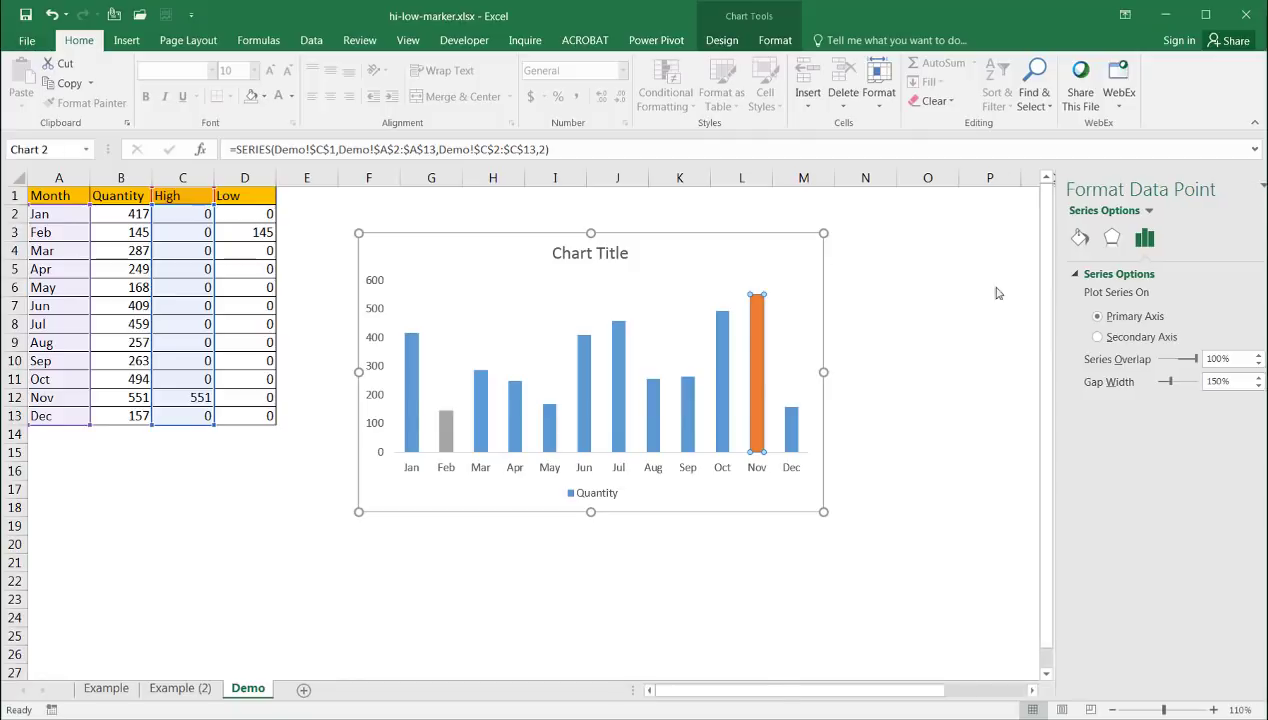
Add a data label to the November column of the High series
right_click(759, 319)
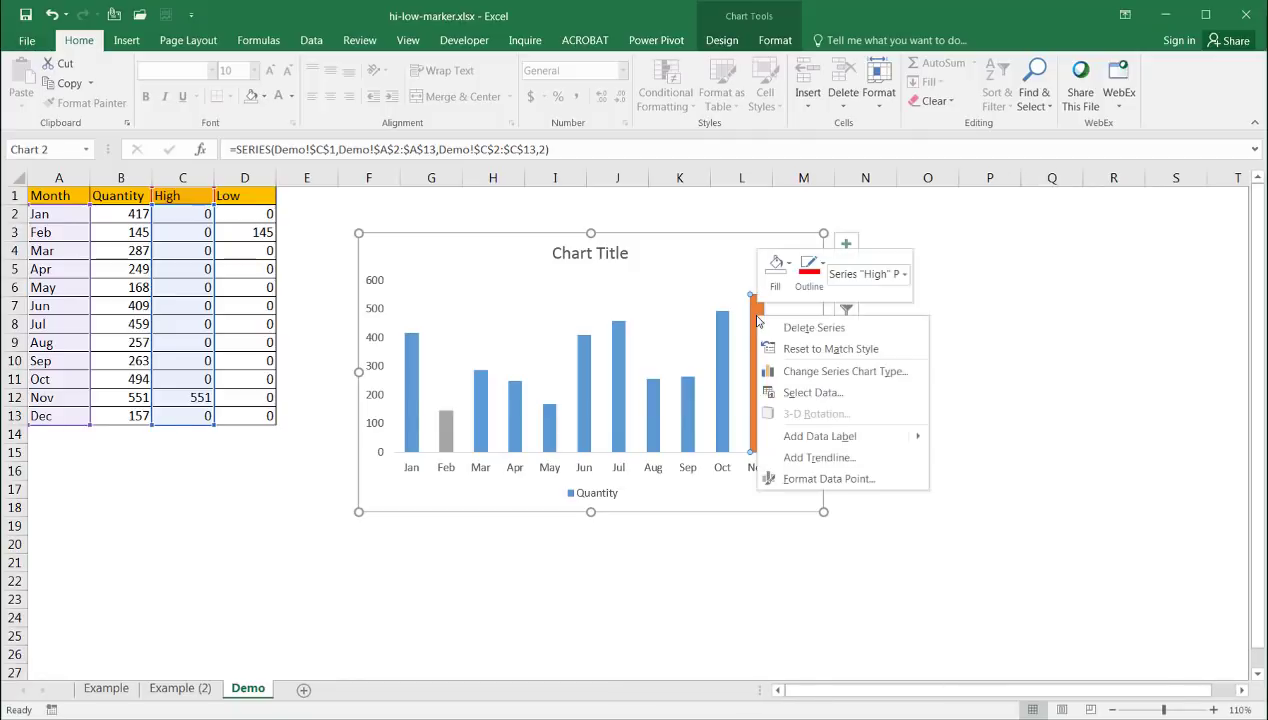
mouse_move(860, 436)
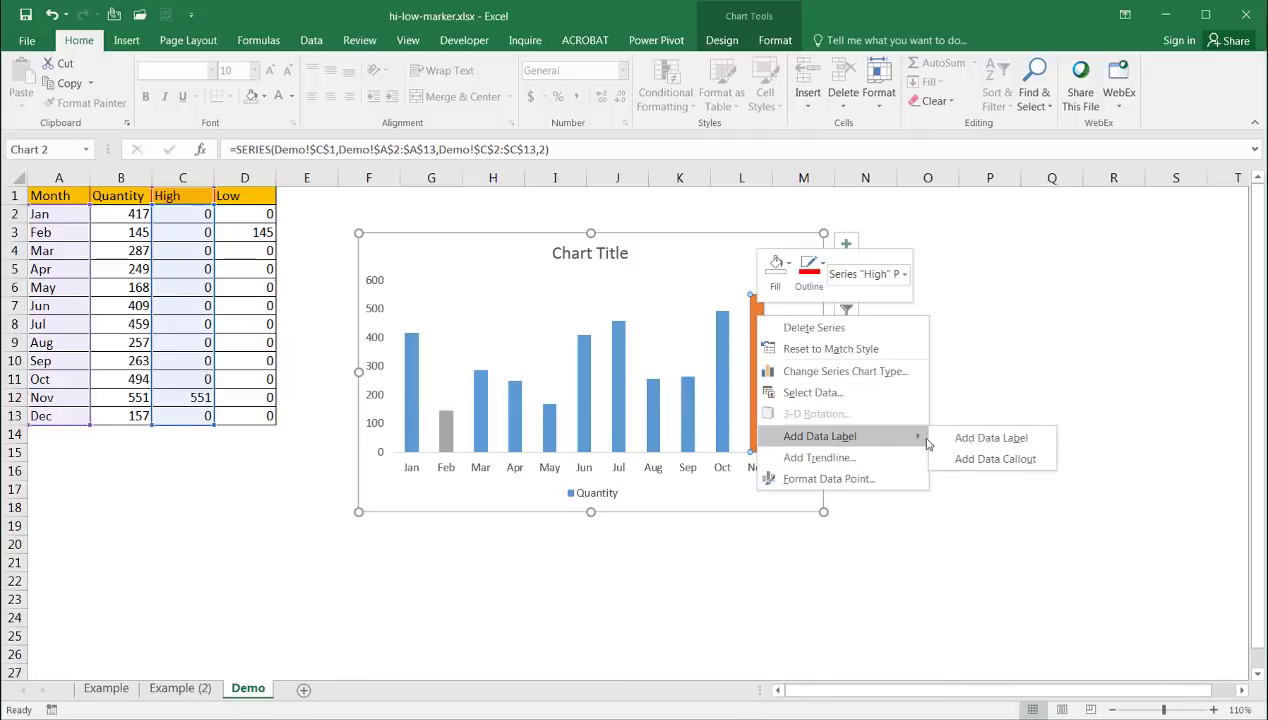
left_click(955, 445)
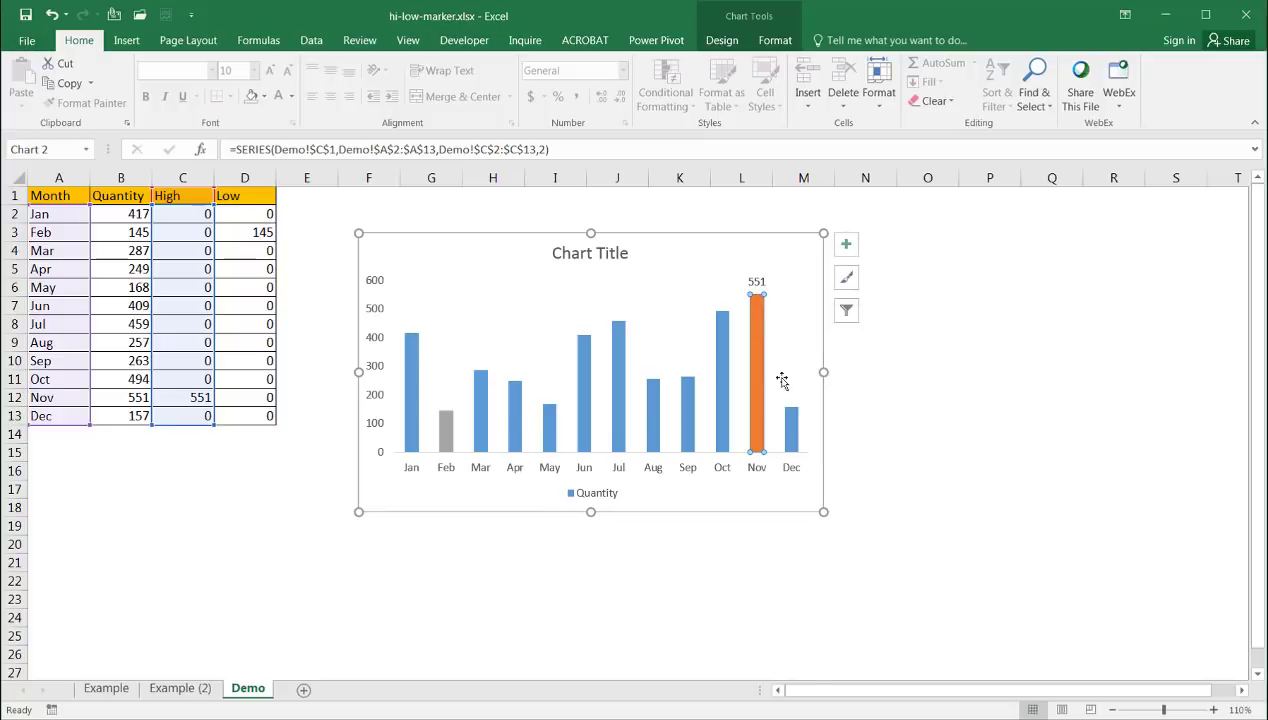
Add data labels to the Low series, whose visible column is February
mouse_move(761, 396)
left_click(446, 438)
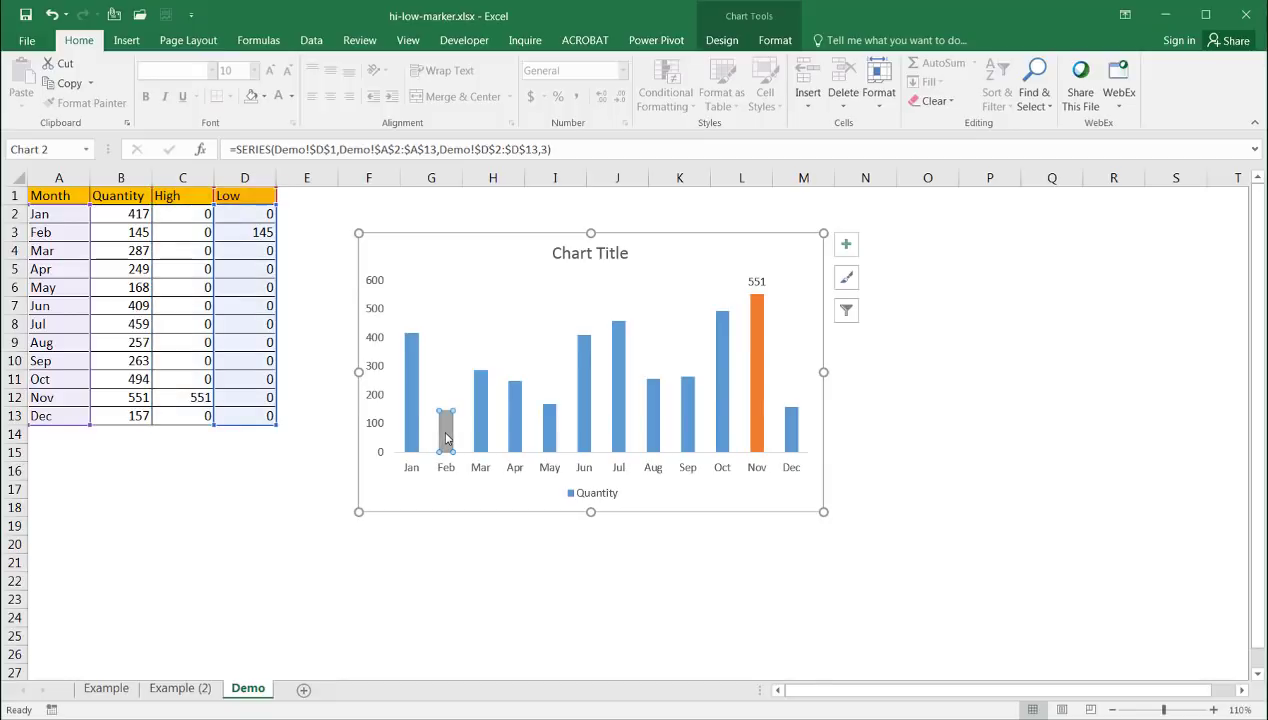
right_click(446, 438)
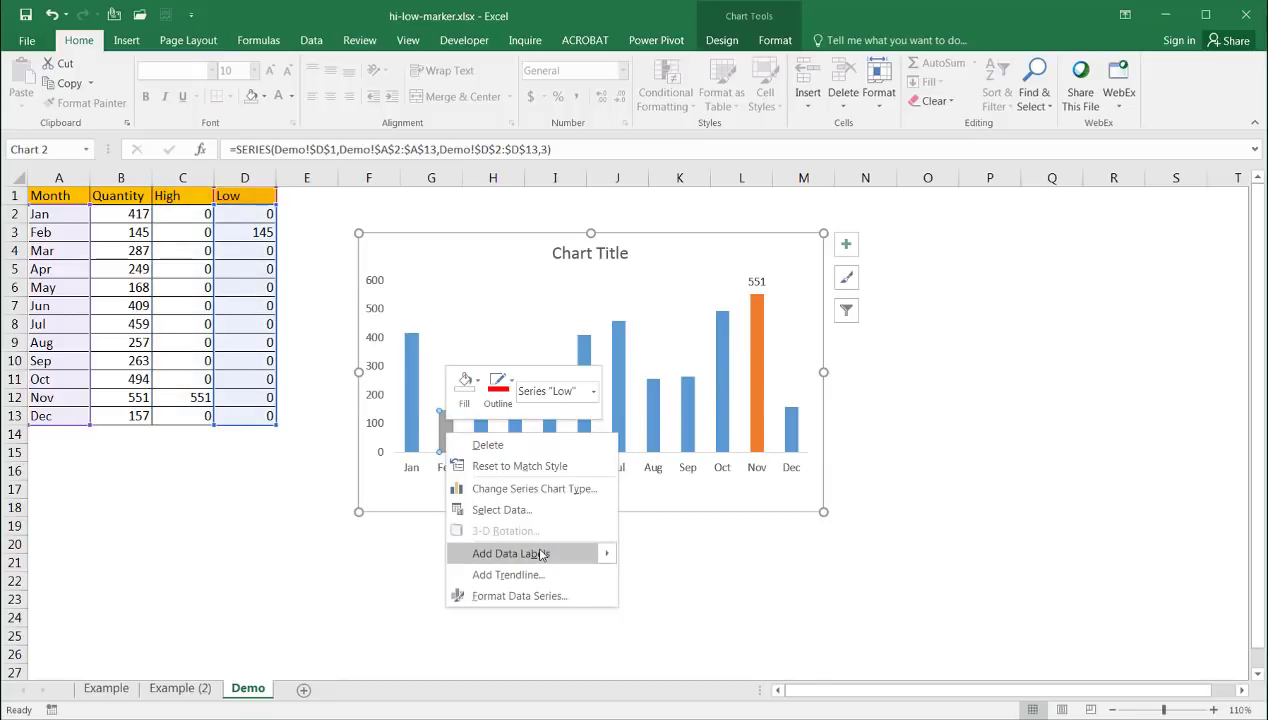
mouse_move(590, 553)
left_click(700, 555)
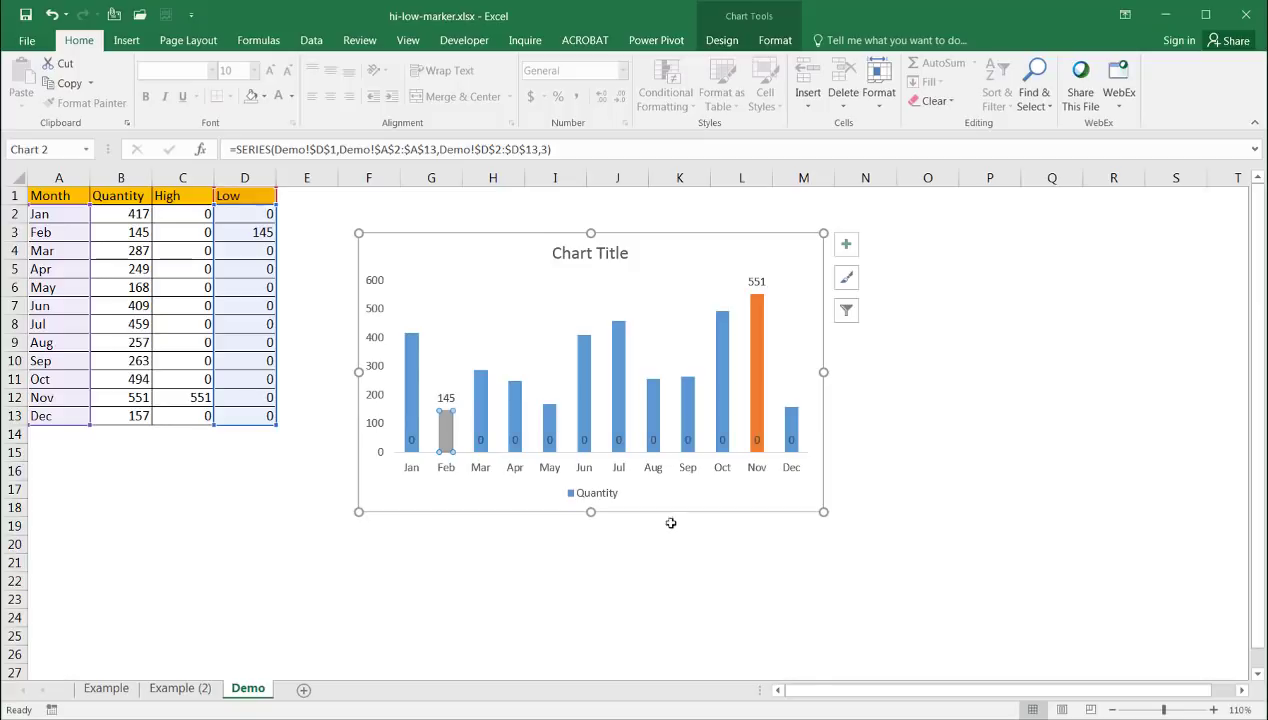
Apply the custom number format code #;-#; to the January data label of the Low series
double_click(446, 439)
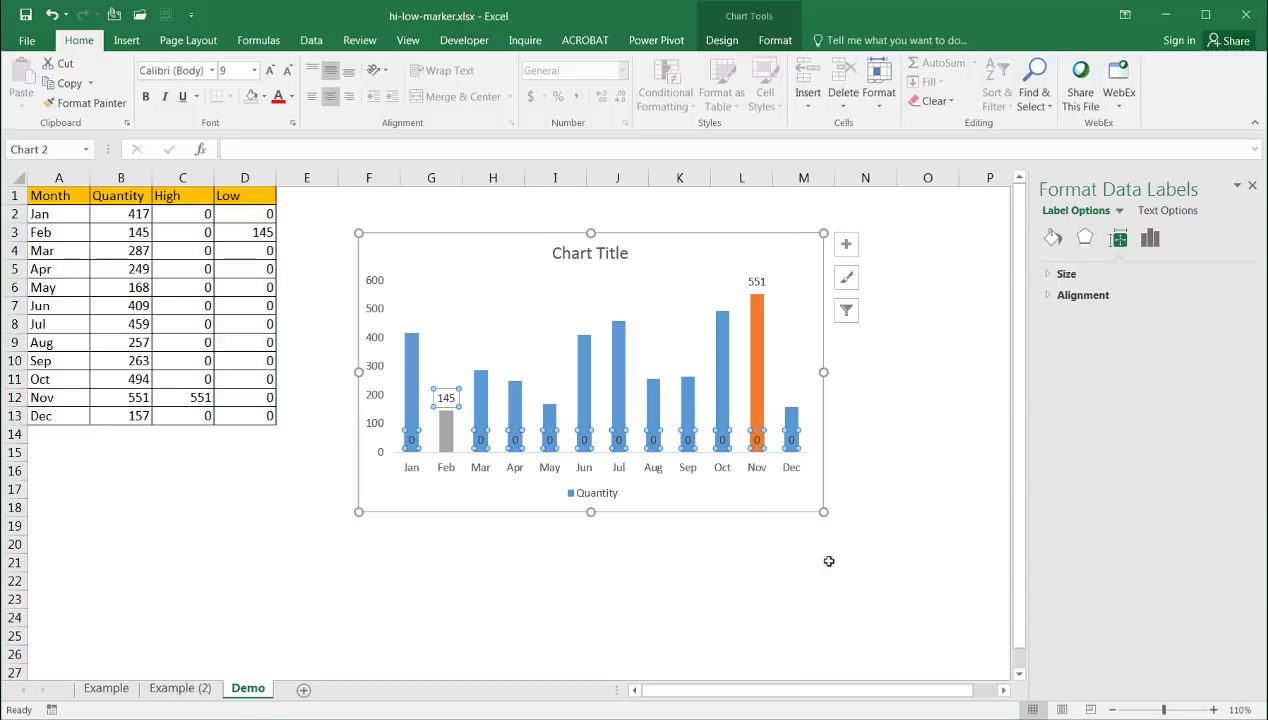
left_click(410, 440)
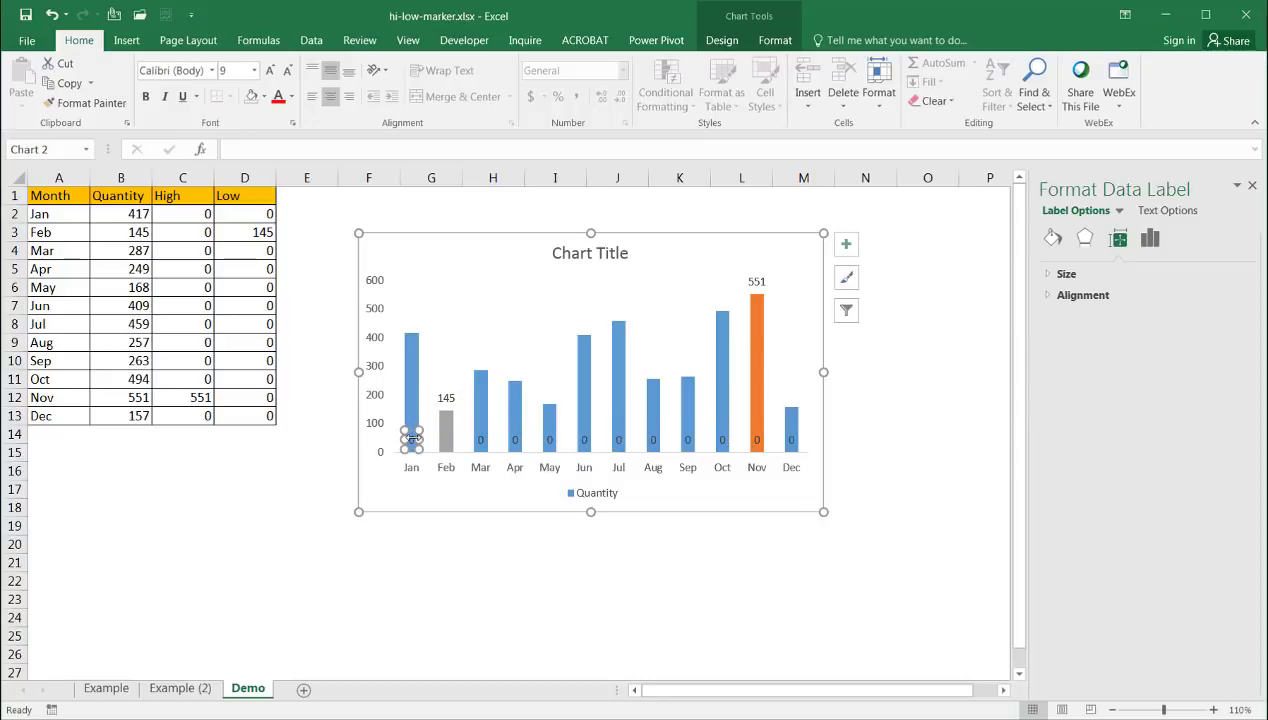
left_click(1167, 213)
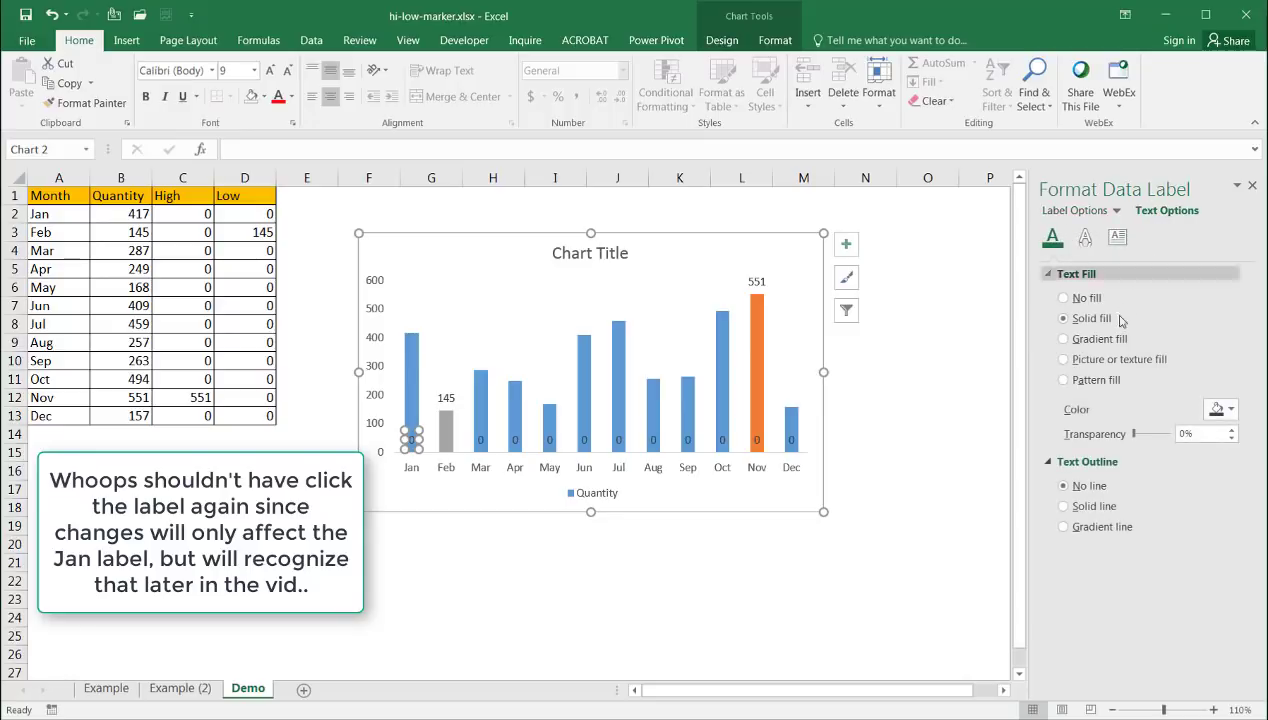
left_click(1071, 211)
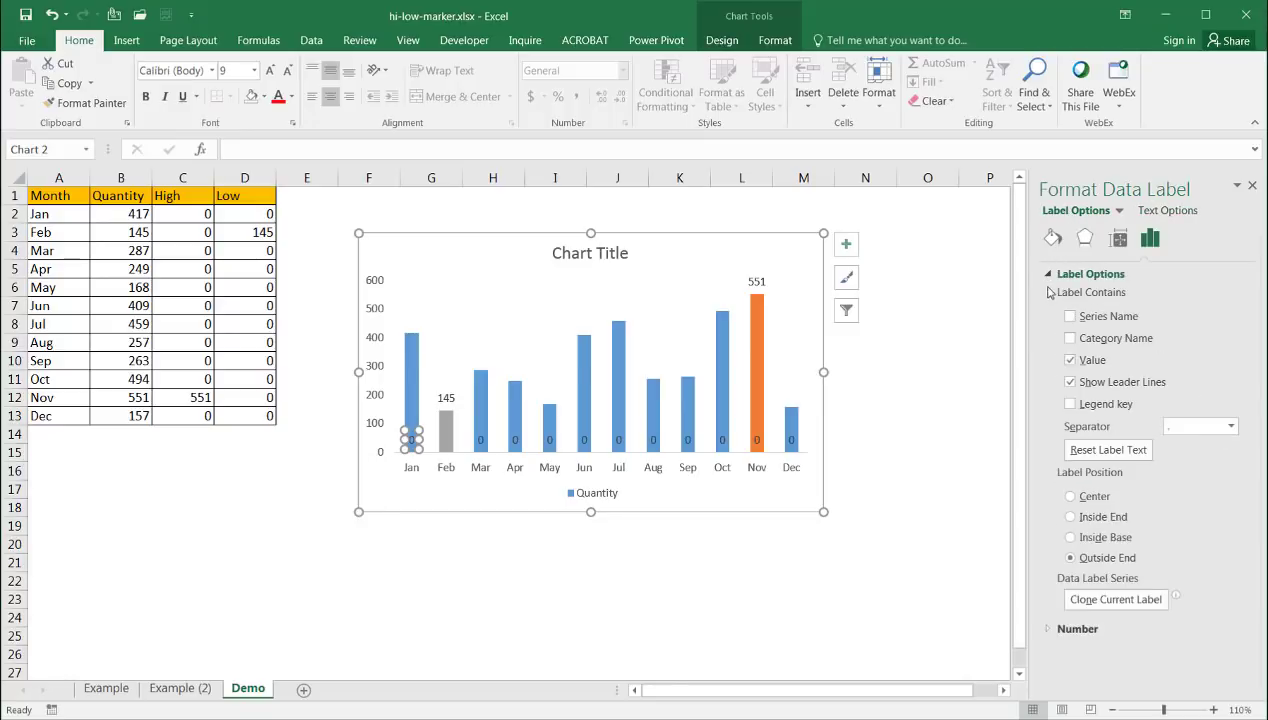
left_click(1053, 240)
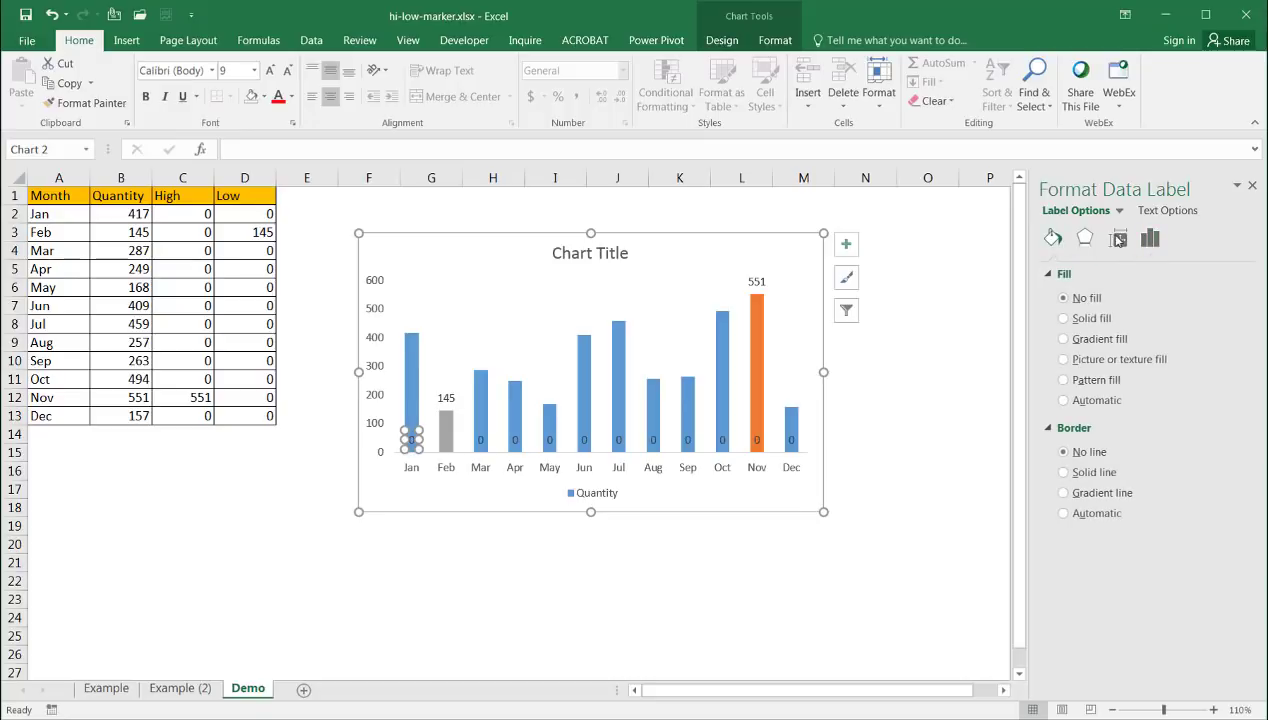
left_click(1150, 238)
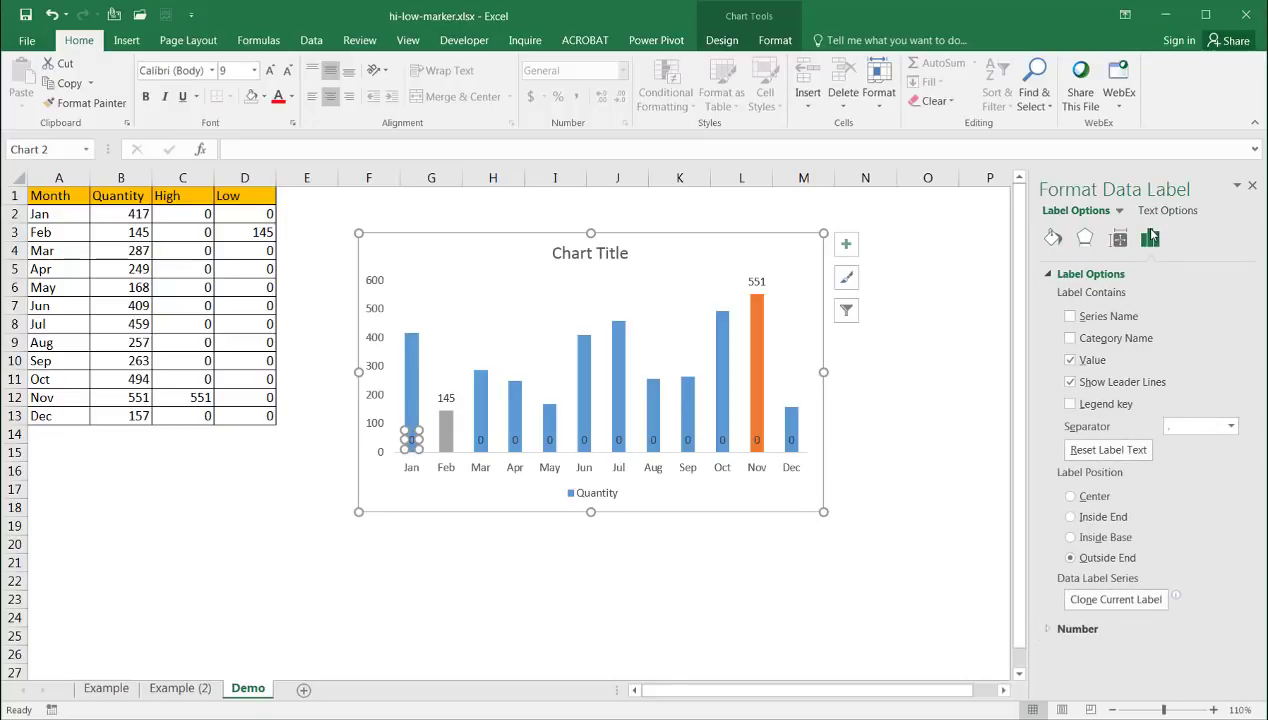
left_click(1048, 629)
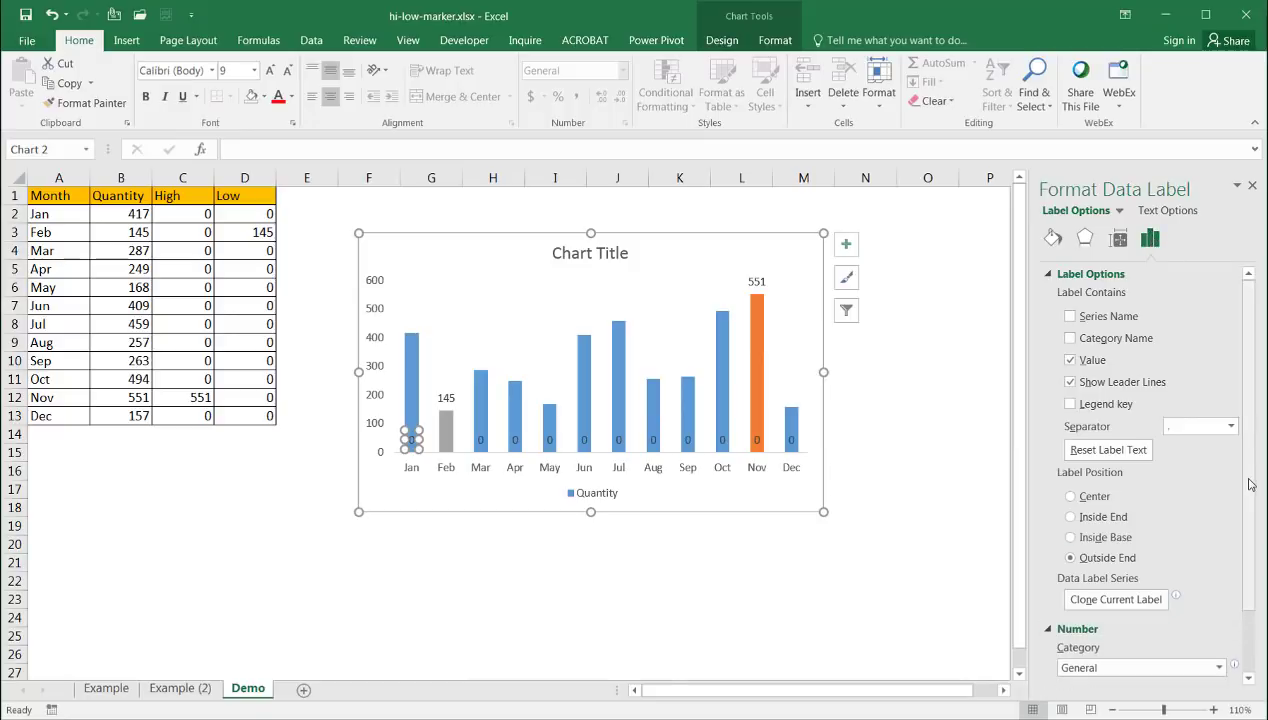
scroll(1252, 626, "down", 2)
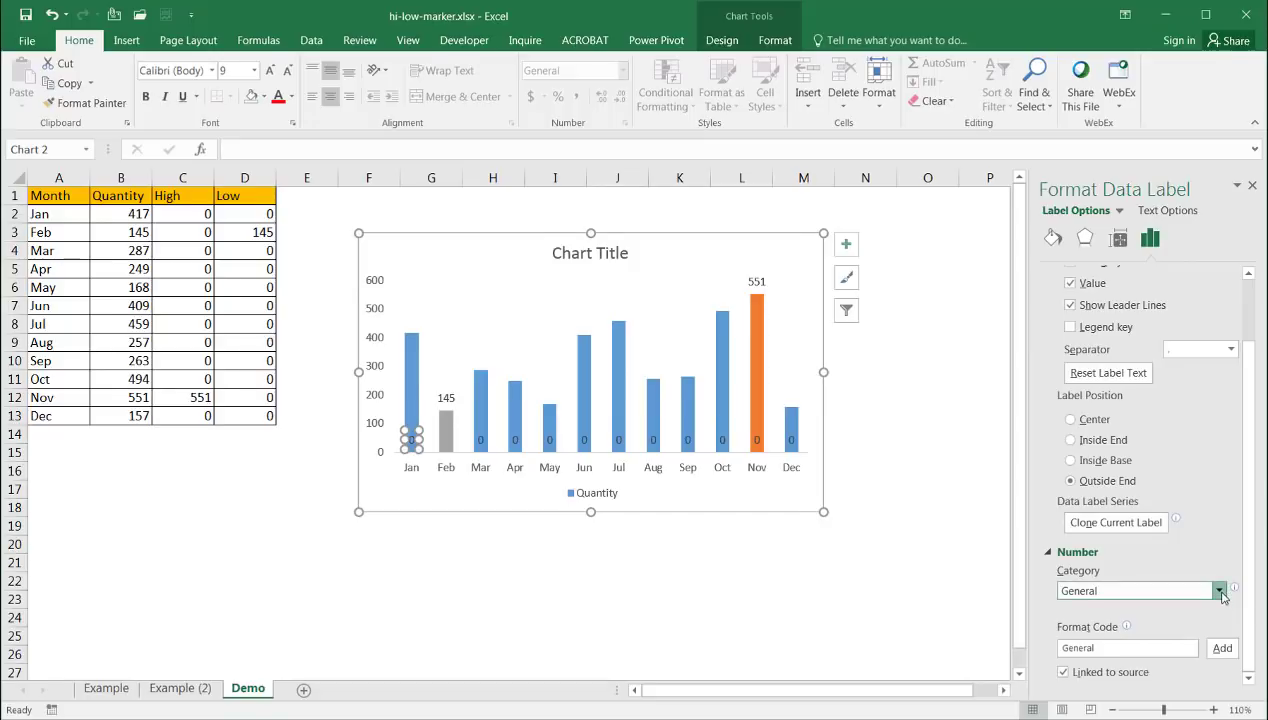
left_click(1219, 592)
left_click(1140, 548)
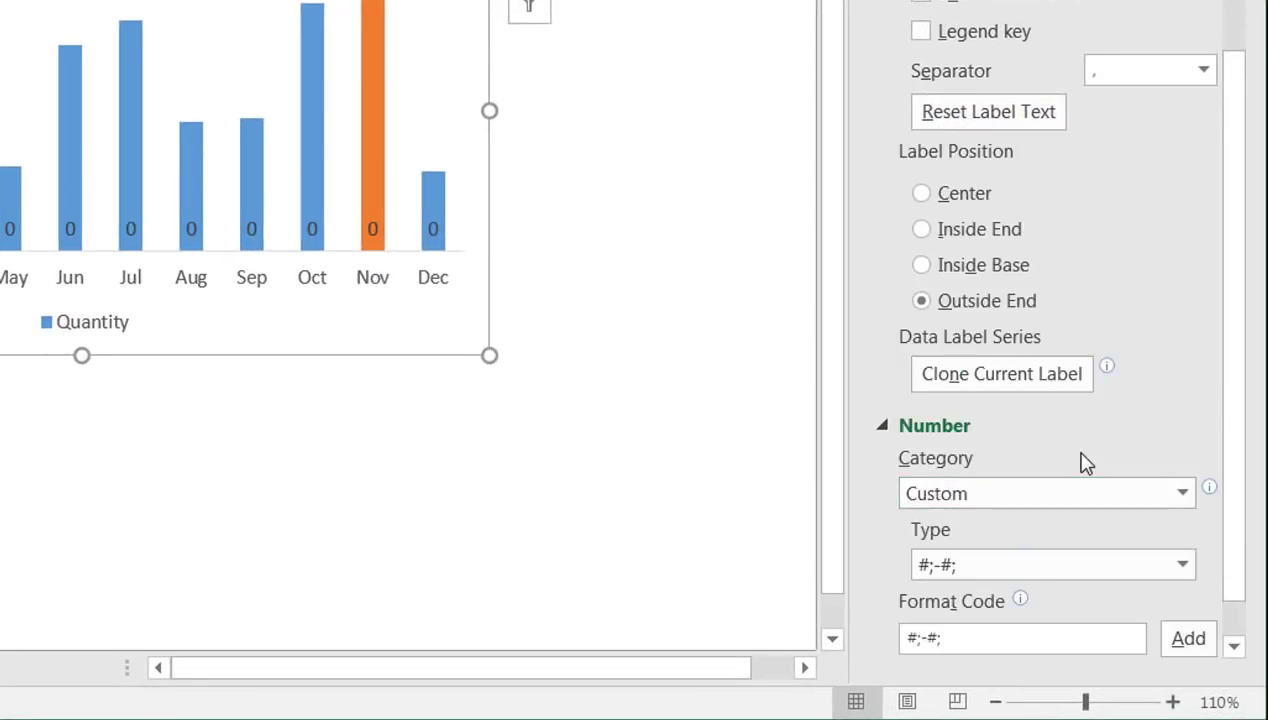
scroll(1205, 566, "down", 1)
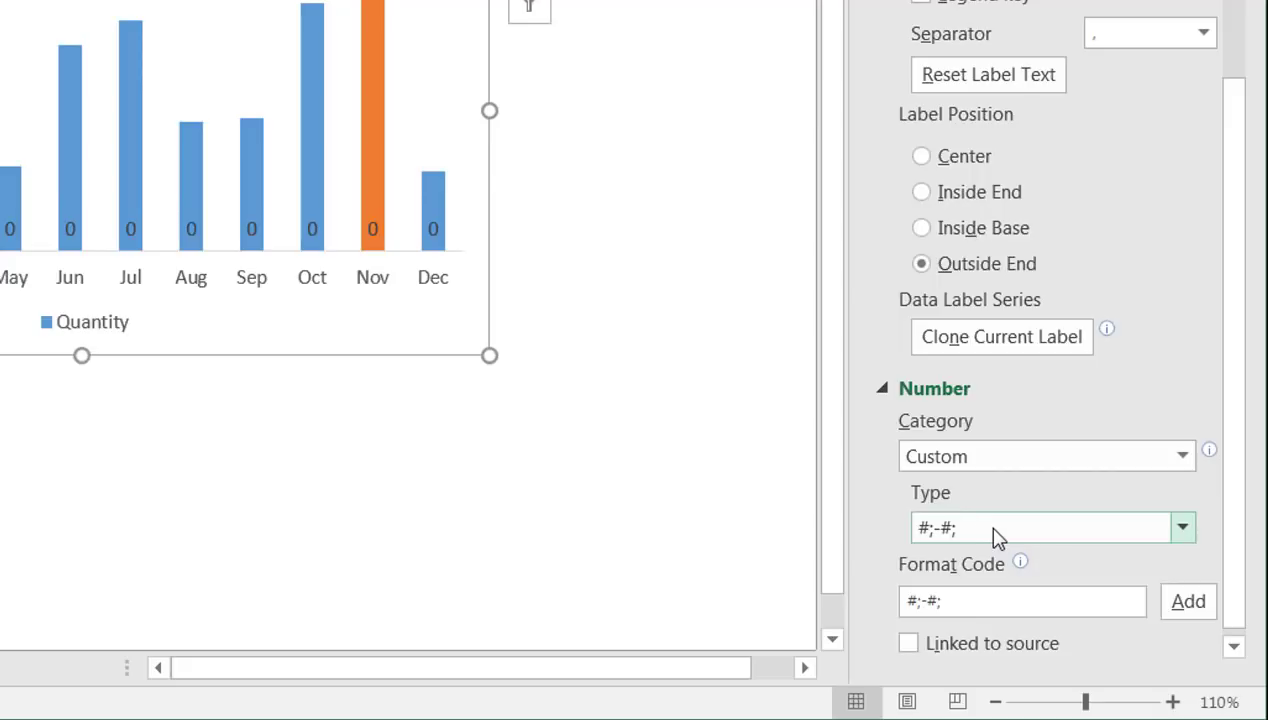
left_click(966, 607)
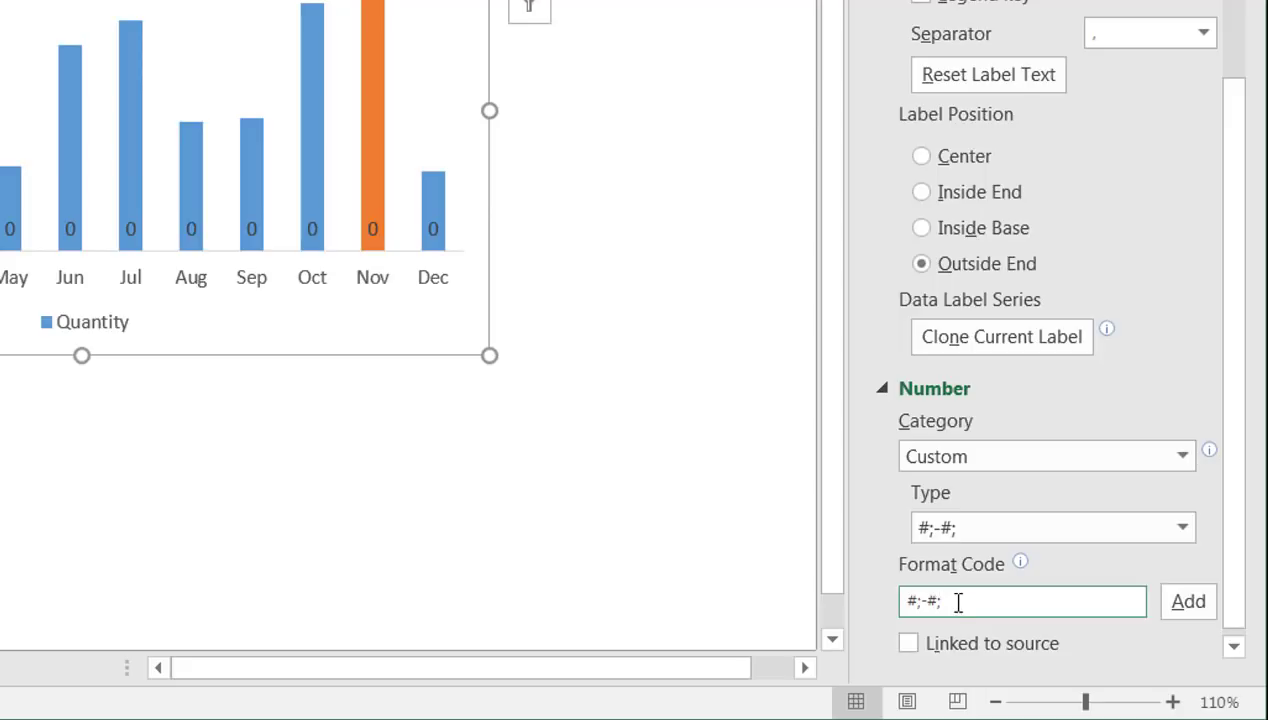
left_click(1196, 612)
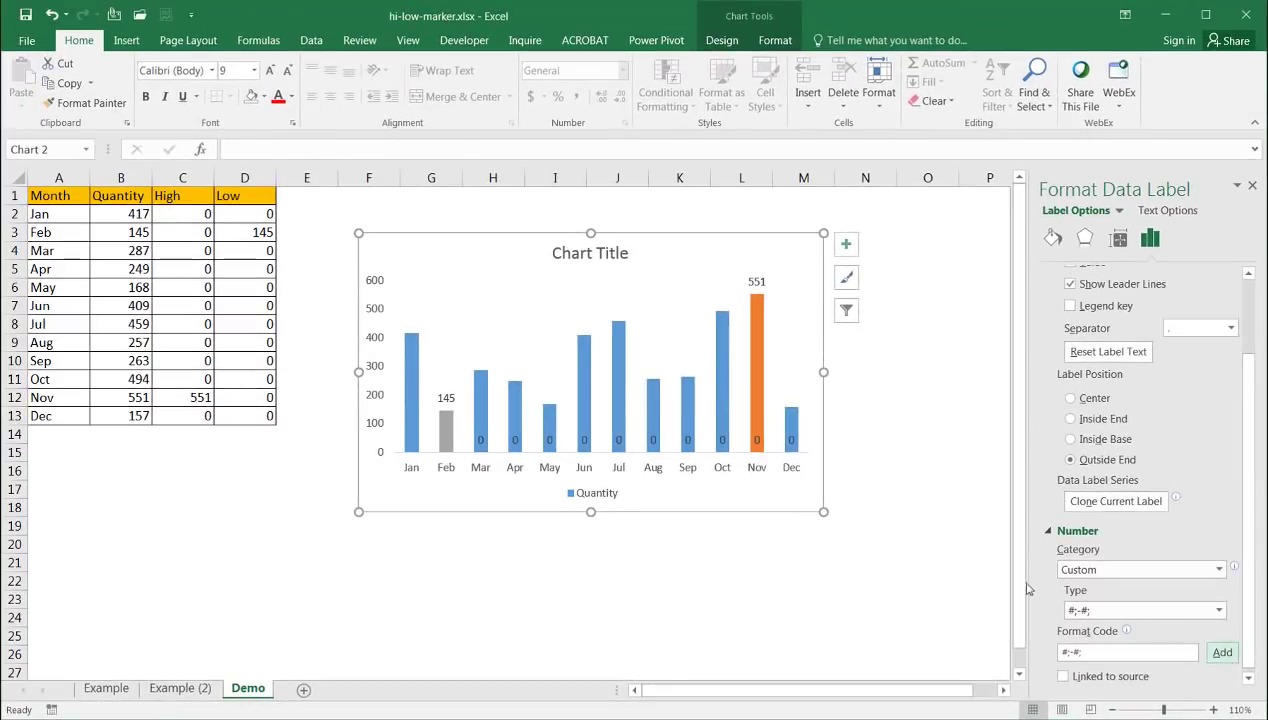
Apply the custom number format #;-#; to all remaining data labels of the Low series and close the formatting pane
left_click(411, 440)
left_click(480, 438)
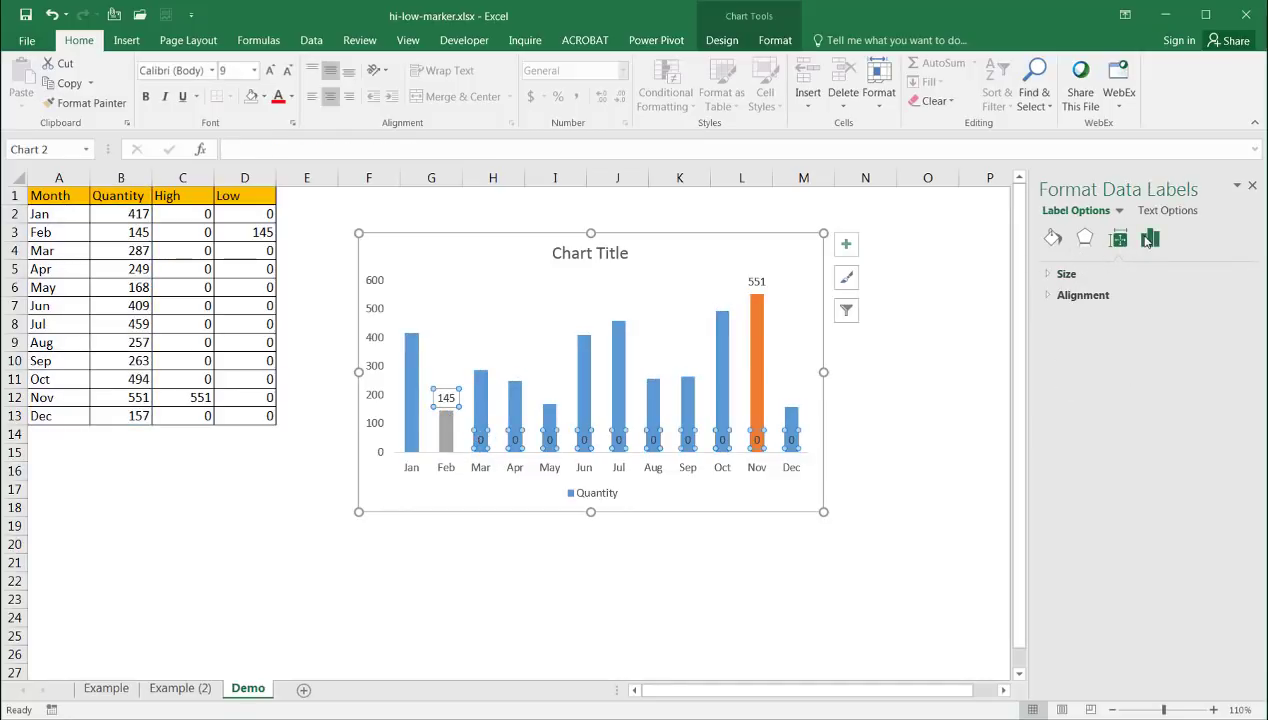
left_click(1150, 240)
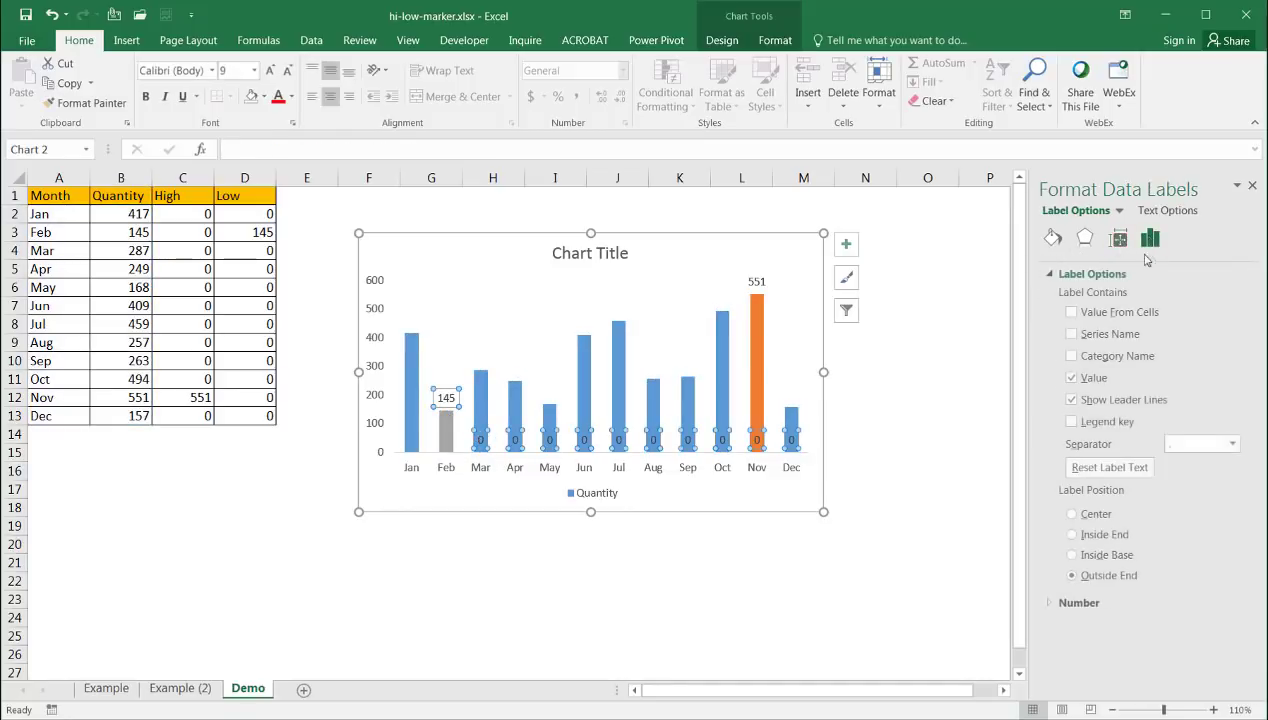
left_click(1051, 604)
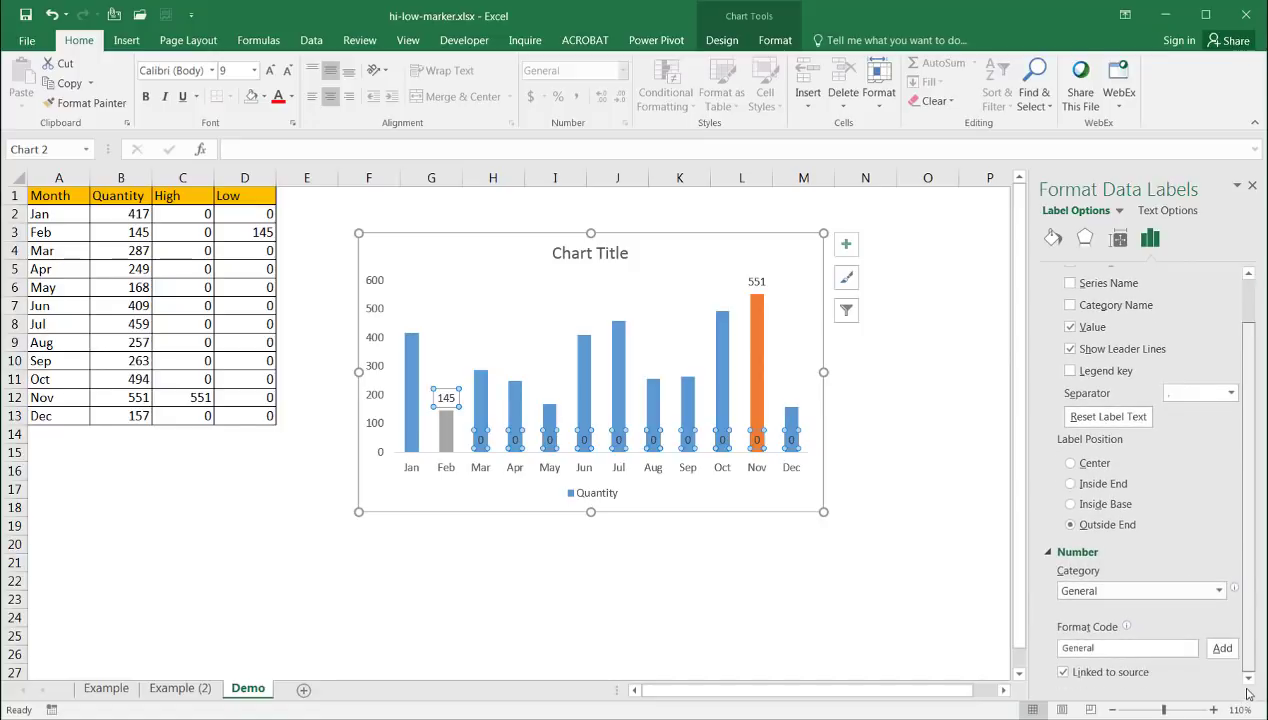
left_click(1218, 590)
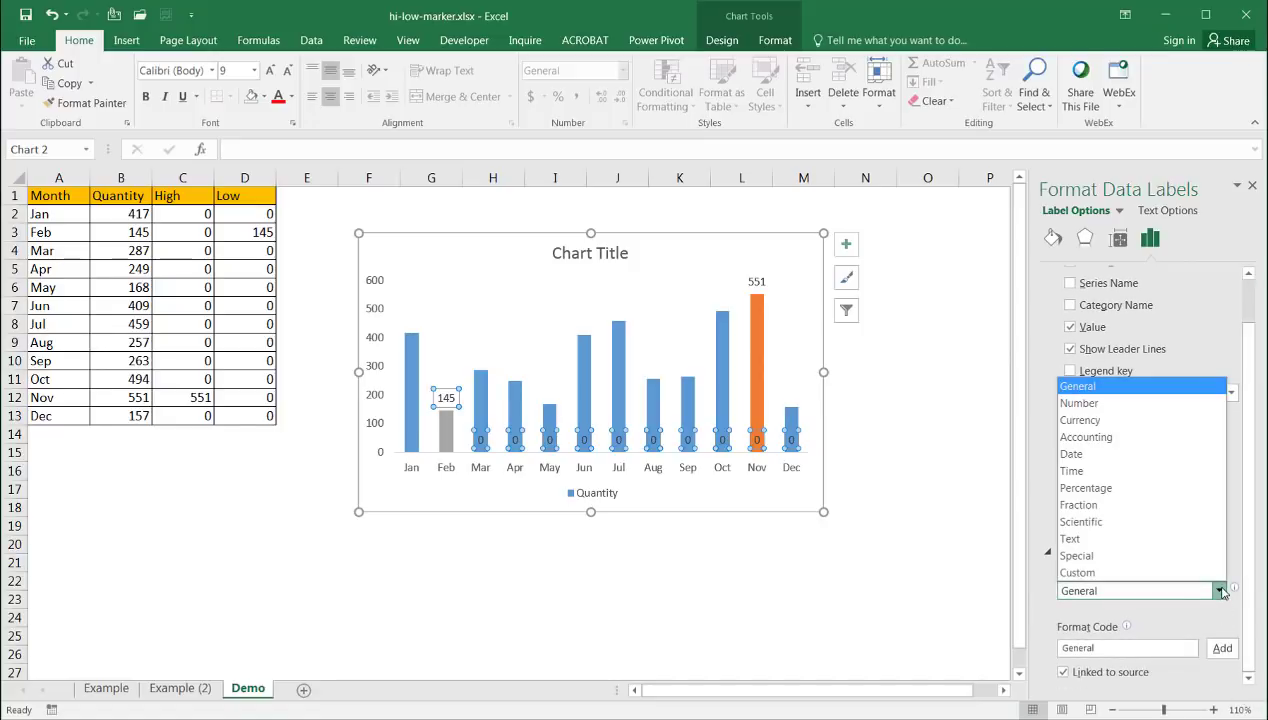
left_click(1140, 573)
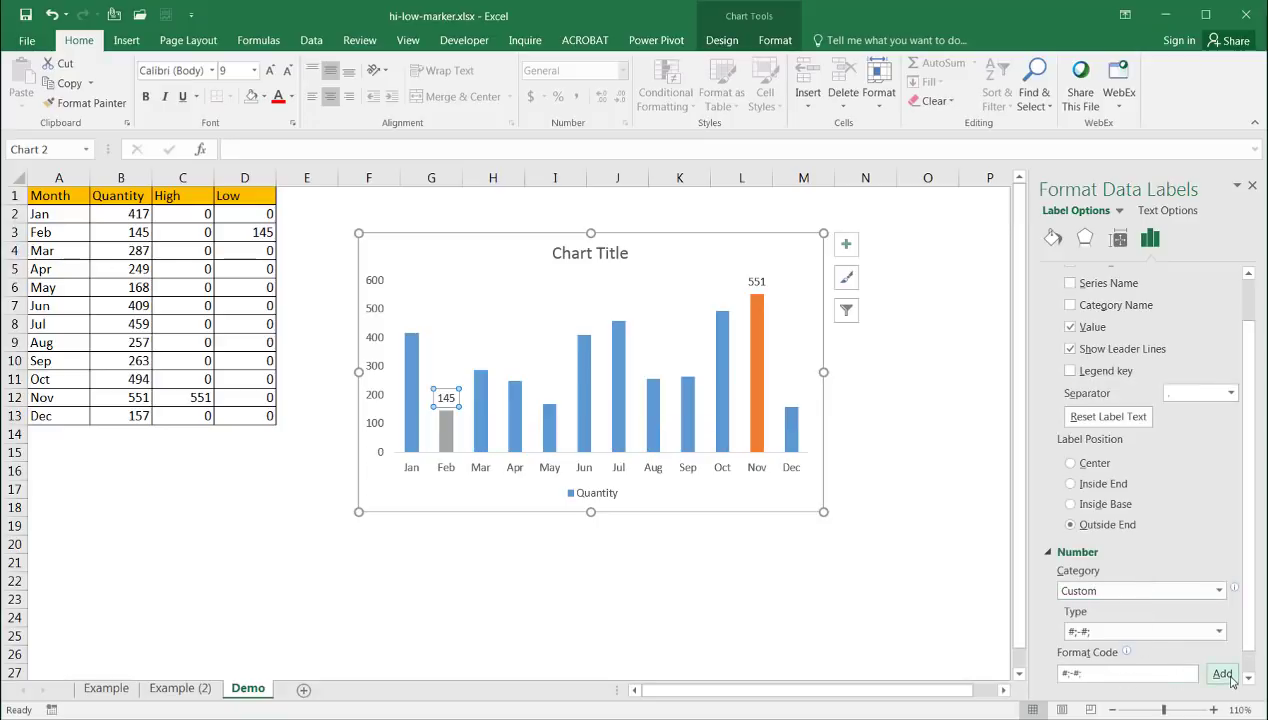
left_click(1224, 674)
left_click(1253, 188)
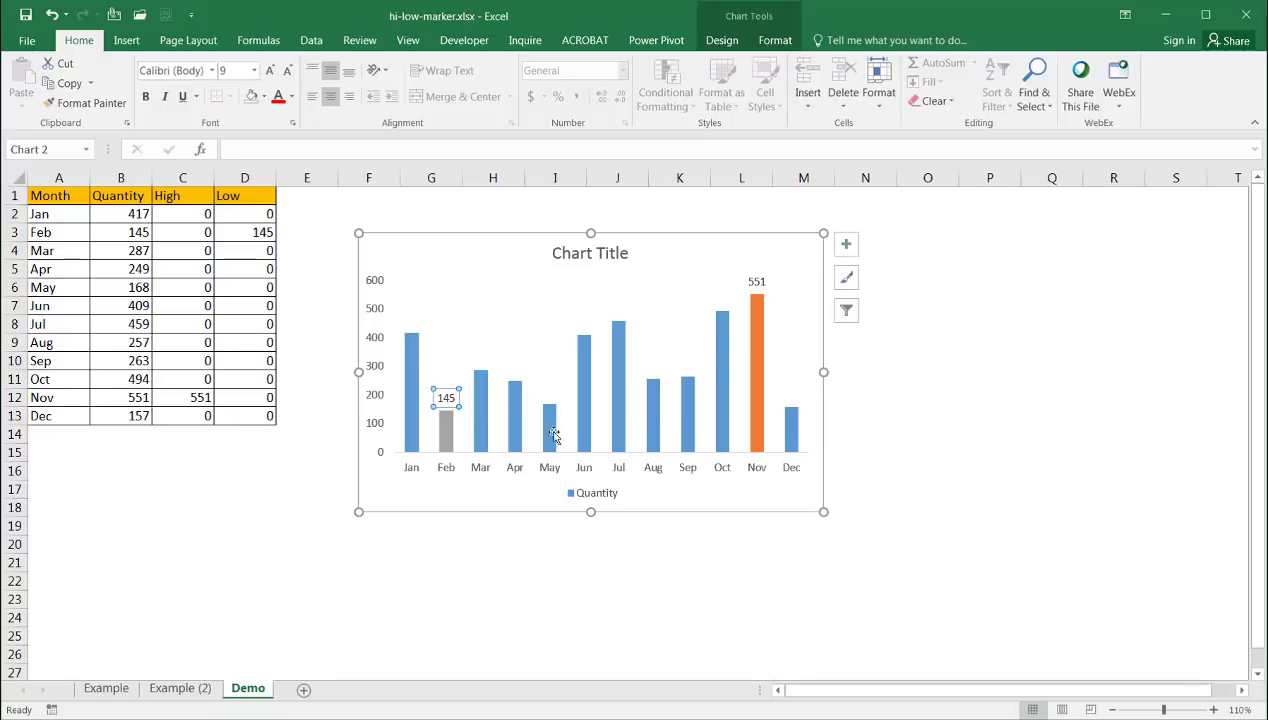
Deselect the chart and recalculate the sheet several times to check how the High and Low columns and labels follow the quantities
left_click(443, 399)
left_click(280, 540)
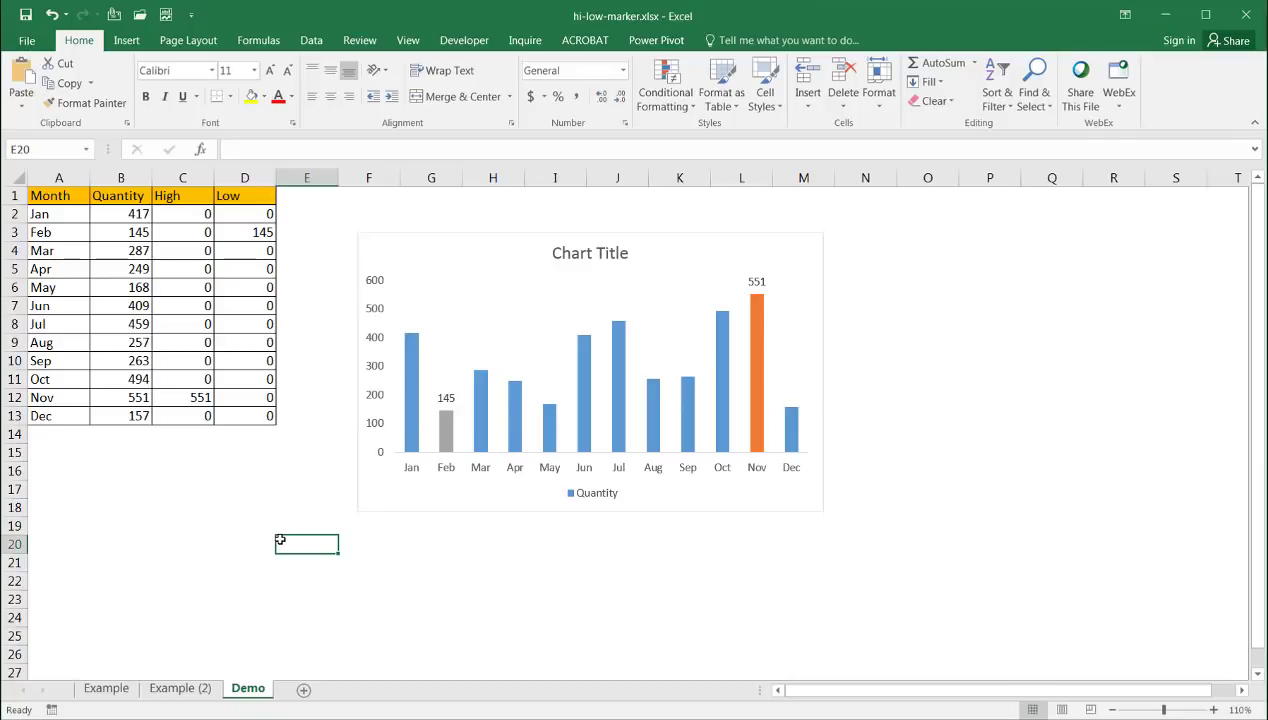
key("F9")
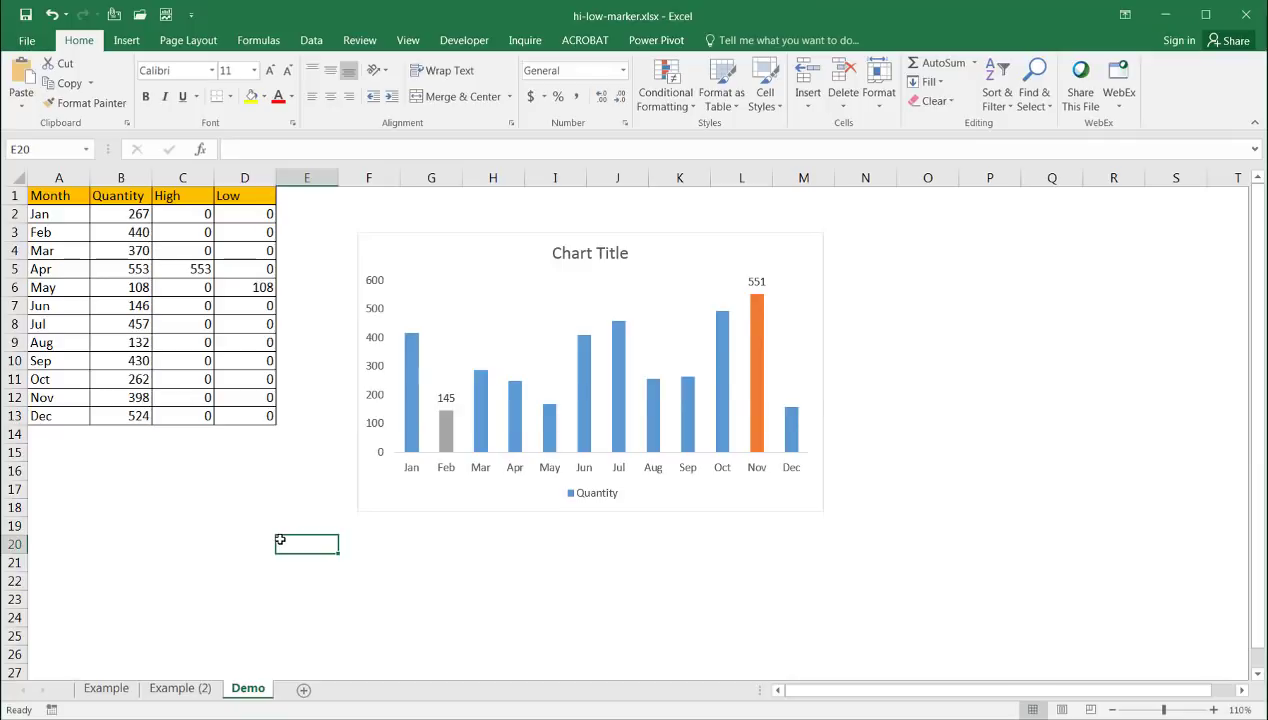
key("F9")
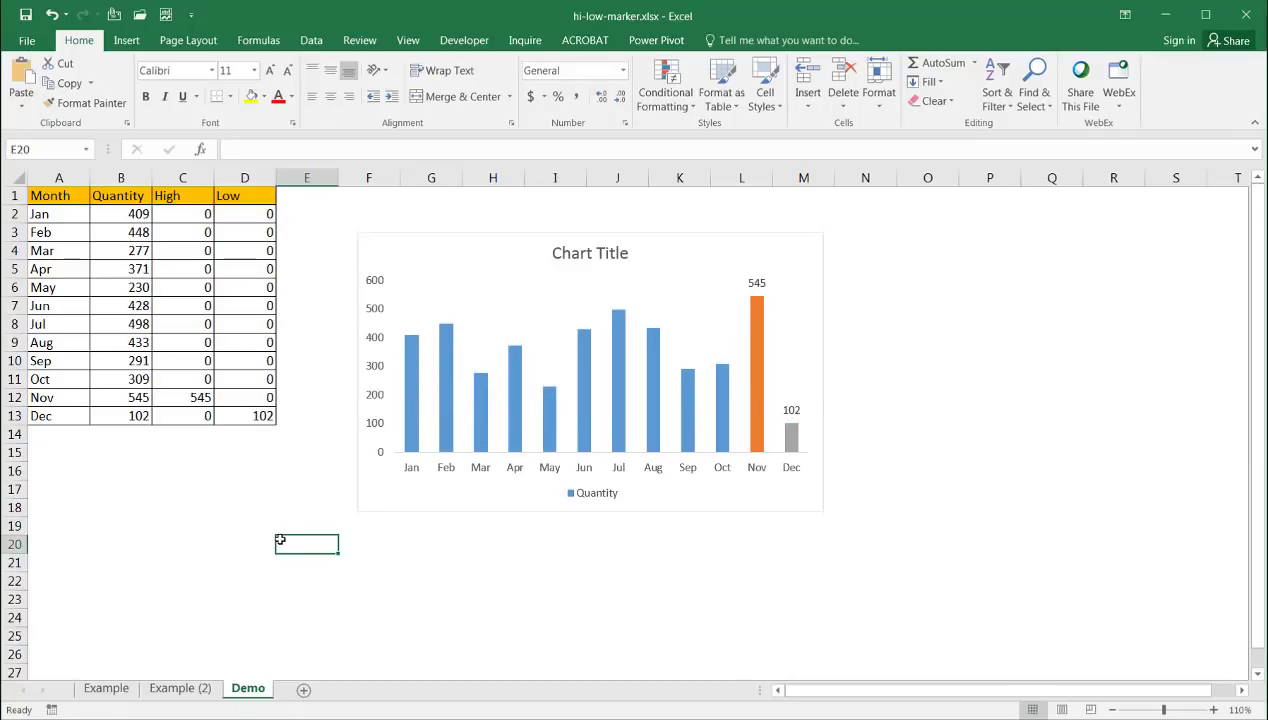
key("F9")
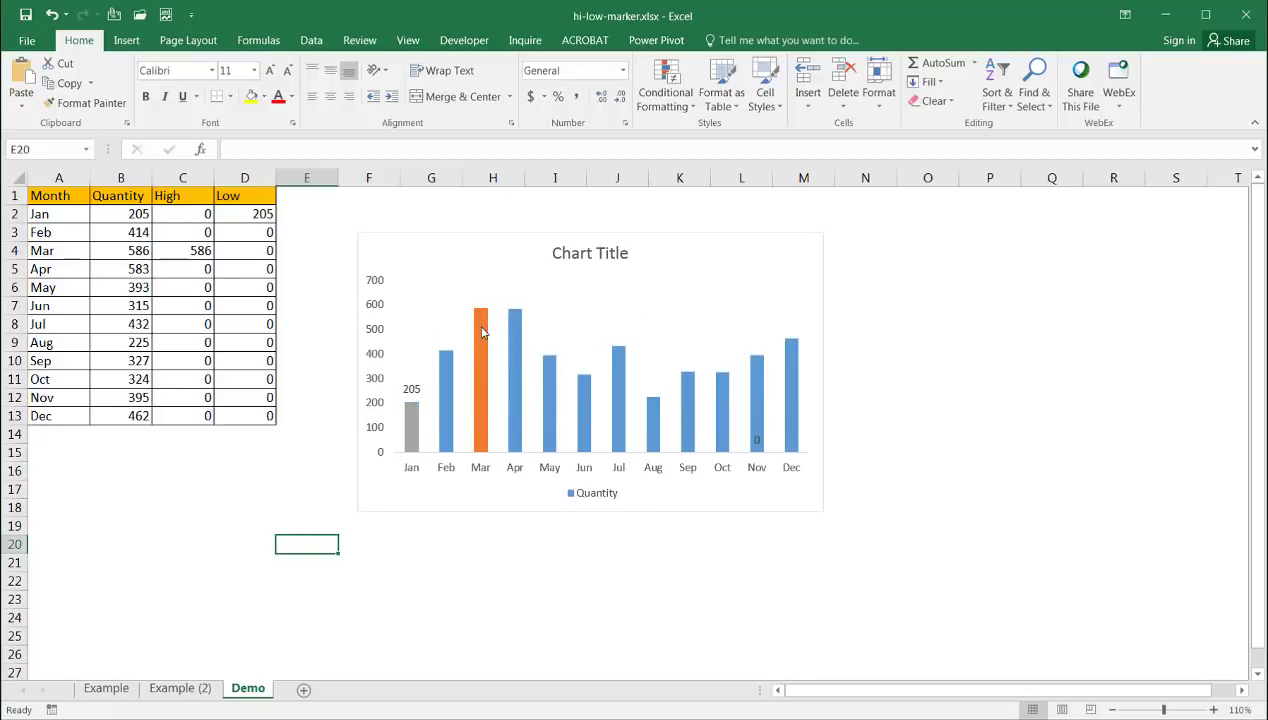
Apply the custom number format #;-#; to the data labels of the High series through the formatting of its March column
left_click(481, 332)
right_click(481, 332)
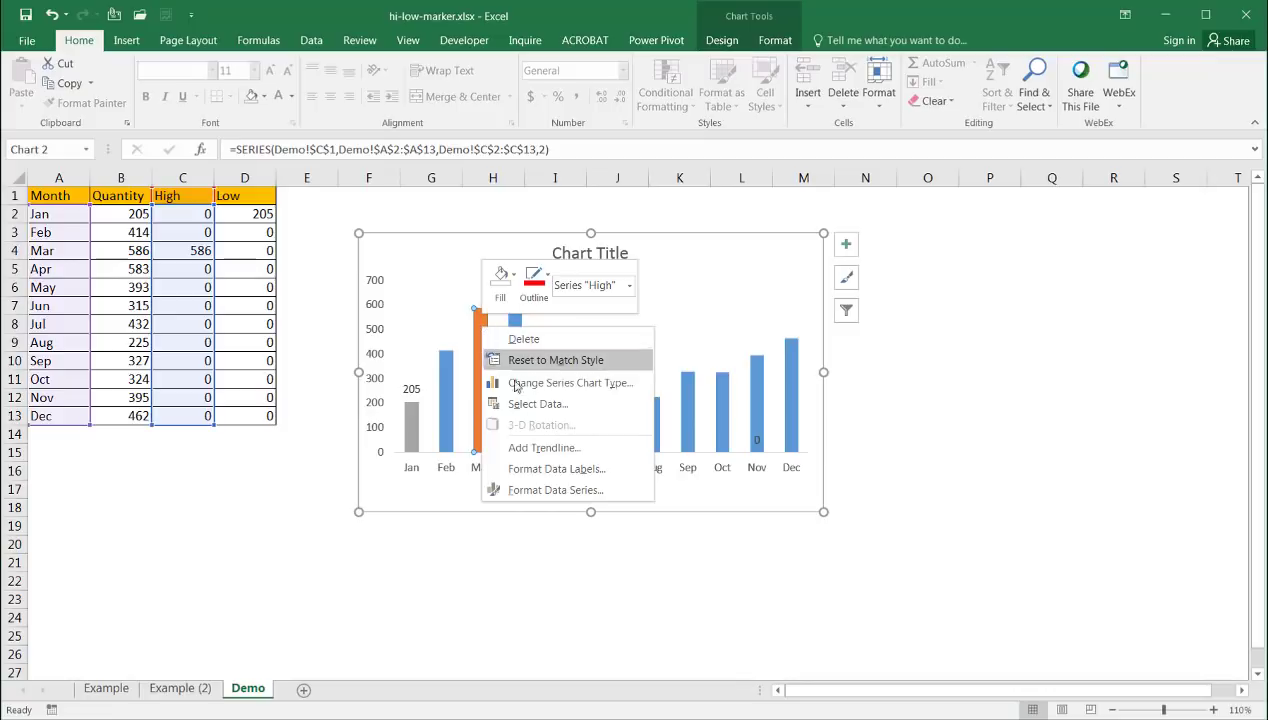
left_click(556, 490)
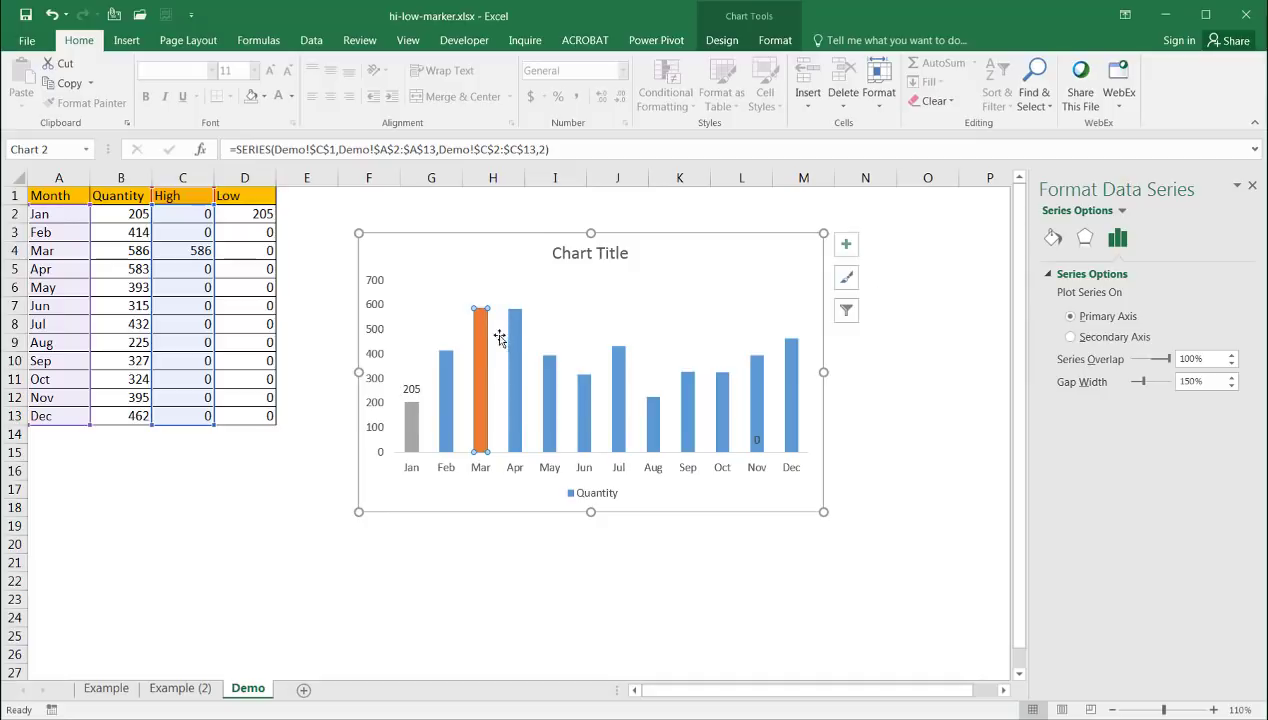
left_click(477, 366)
right_click(477, 366)
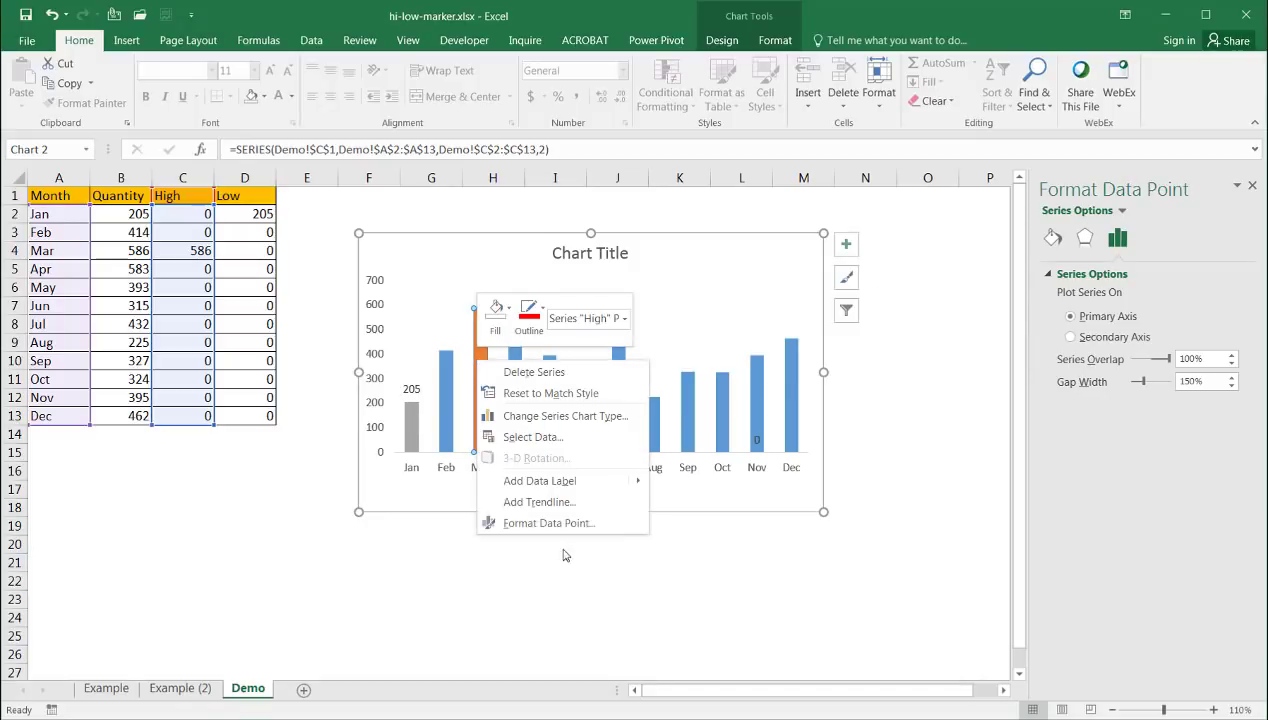
left_click(565, 528)
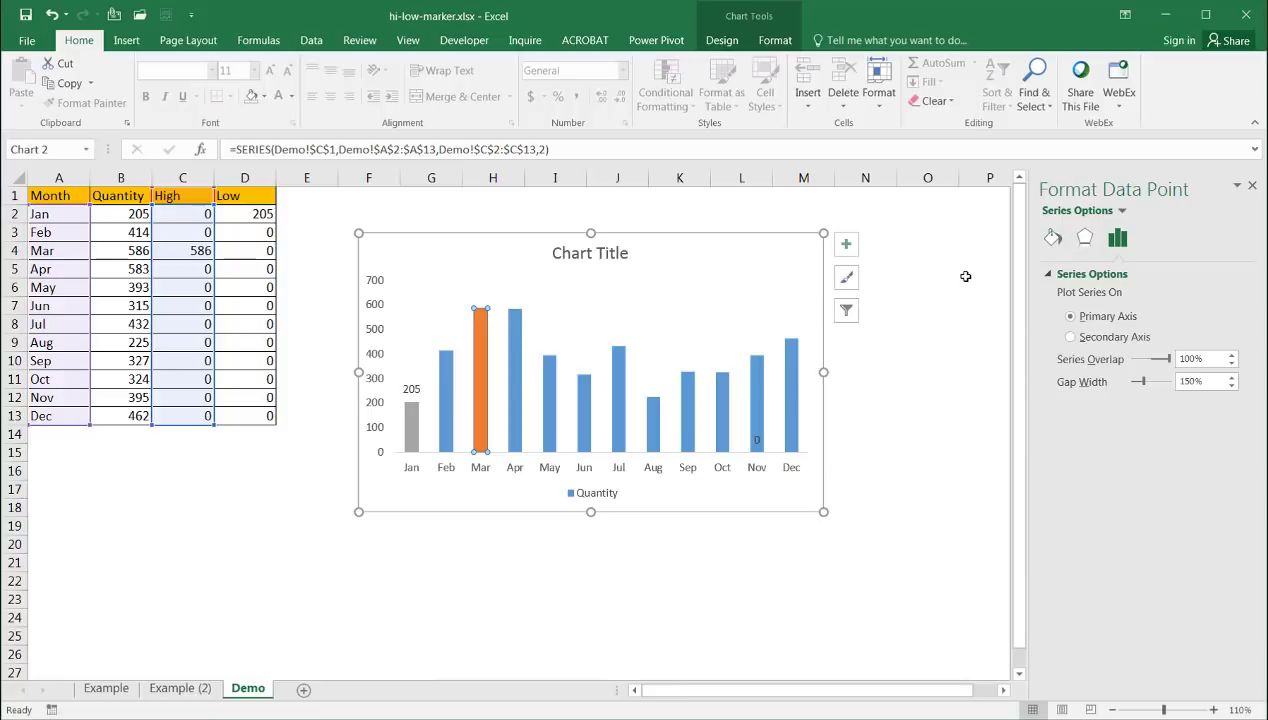
left_click(1122, 211)
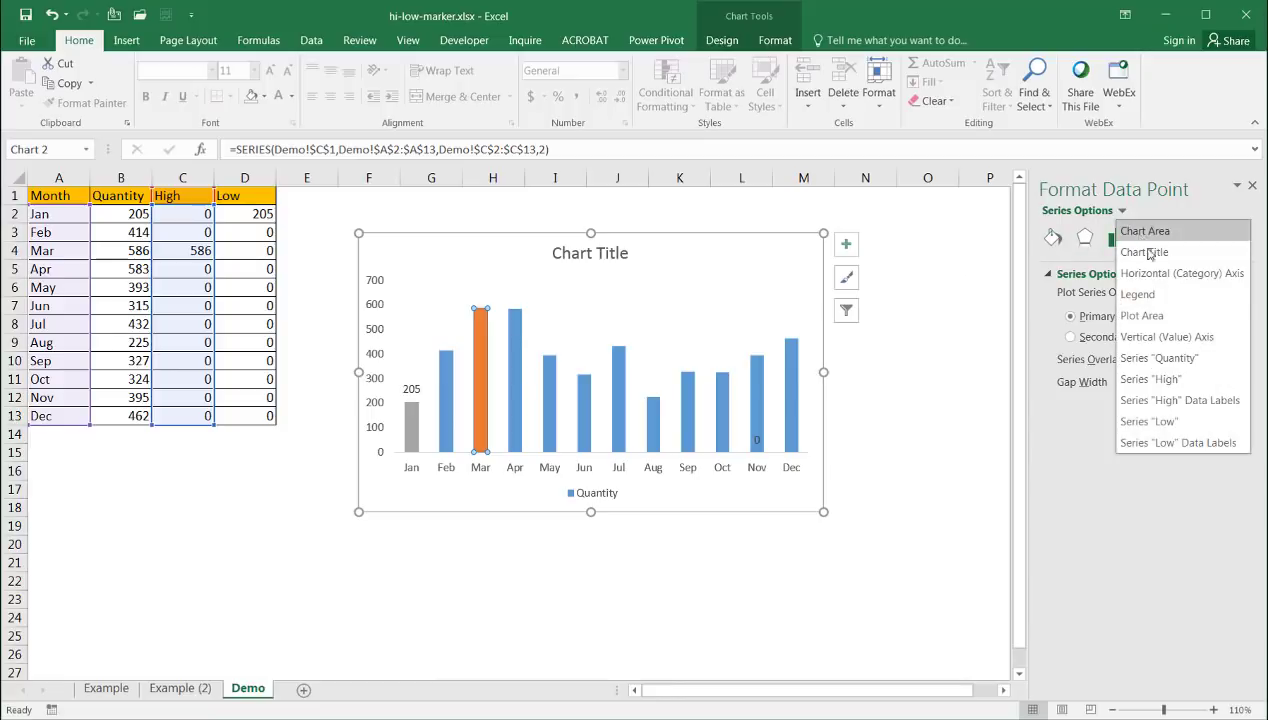
left_click(1216, 401)
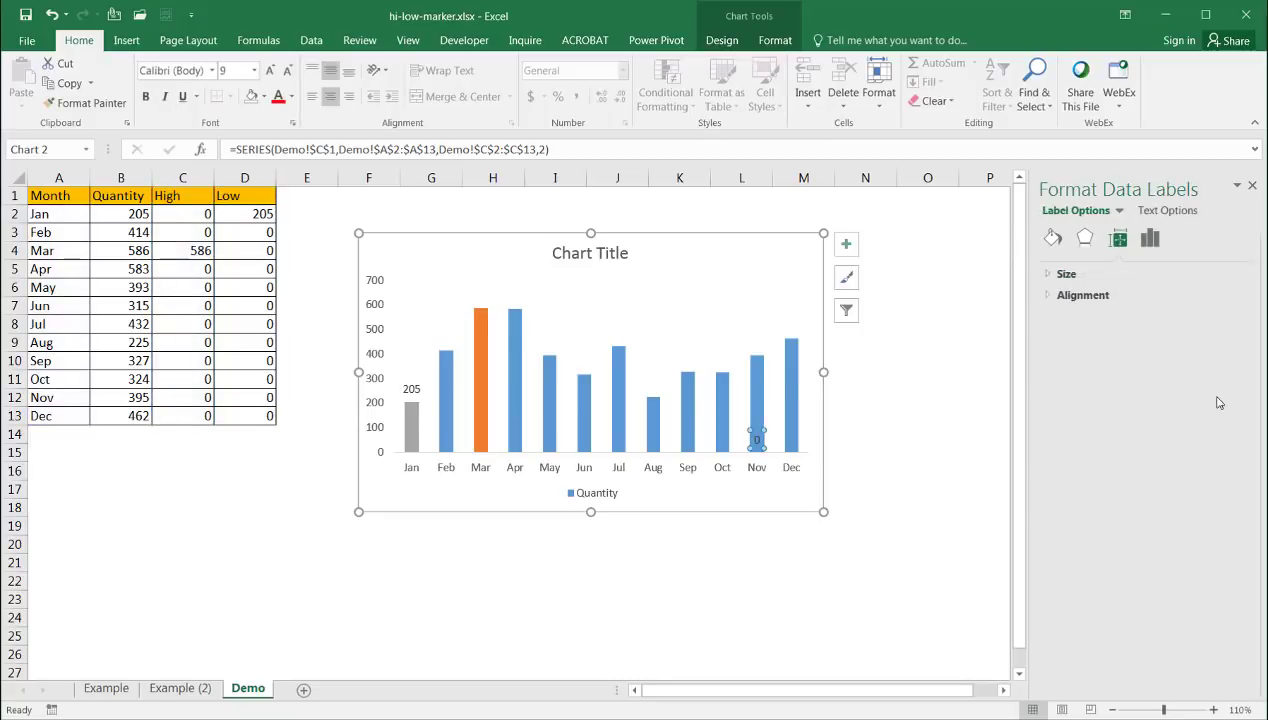
left_click(1150, 238)
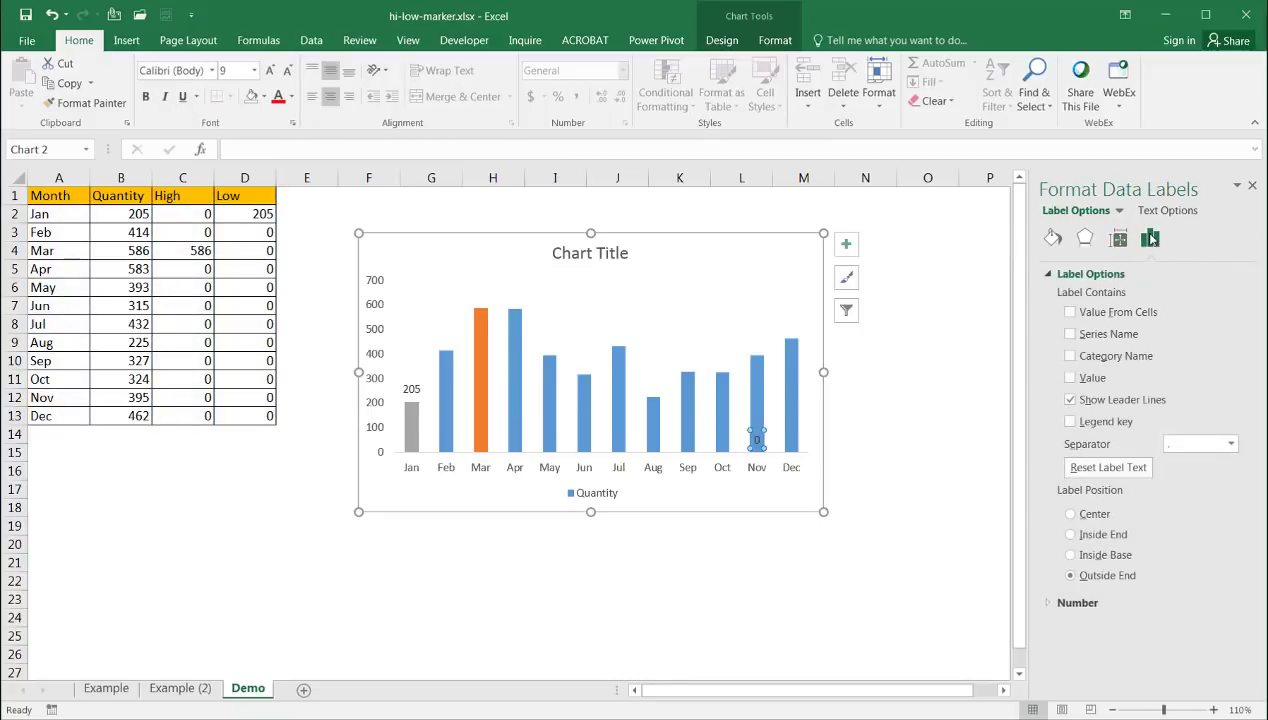
left_click(1050, 602)
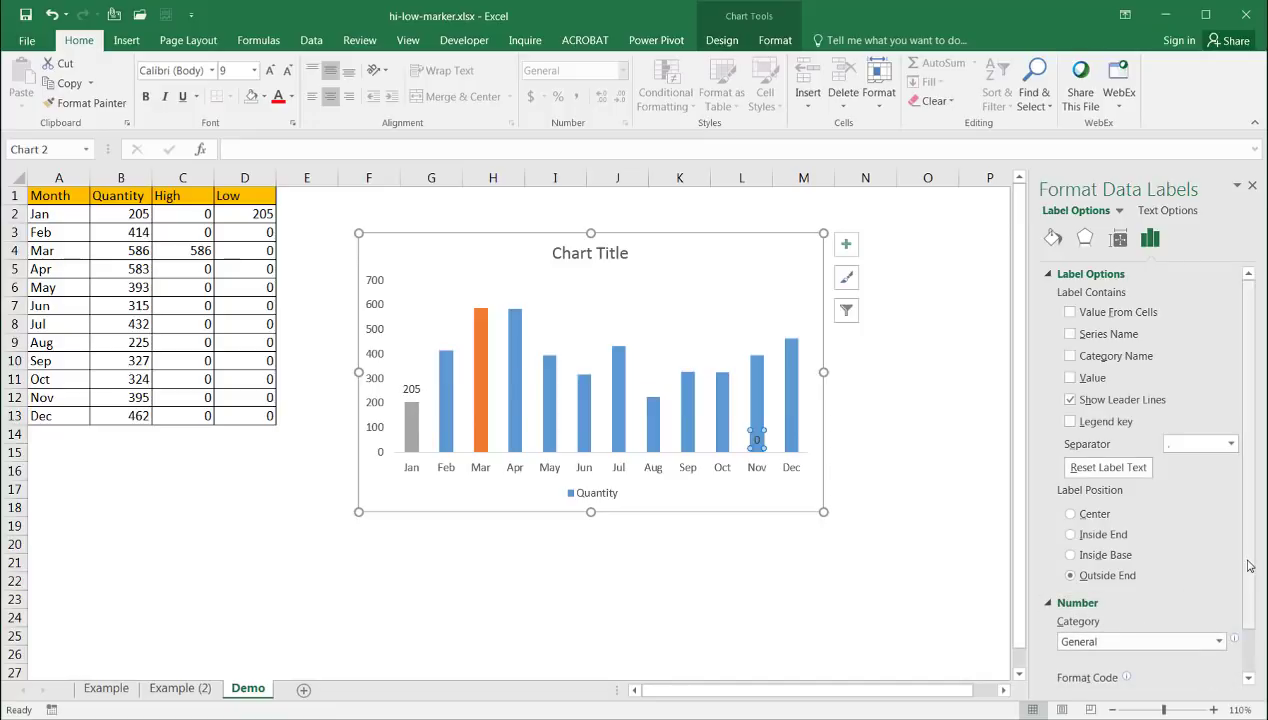
scroll(1248, 566, "down", 1)
left_click(1220, 591)
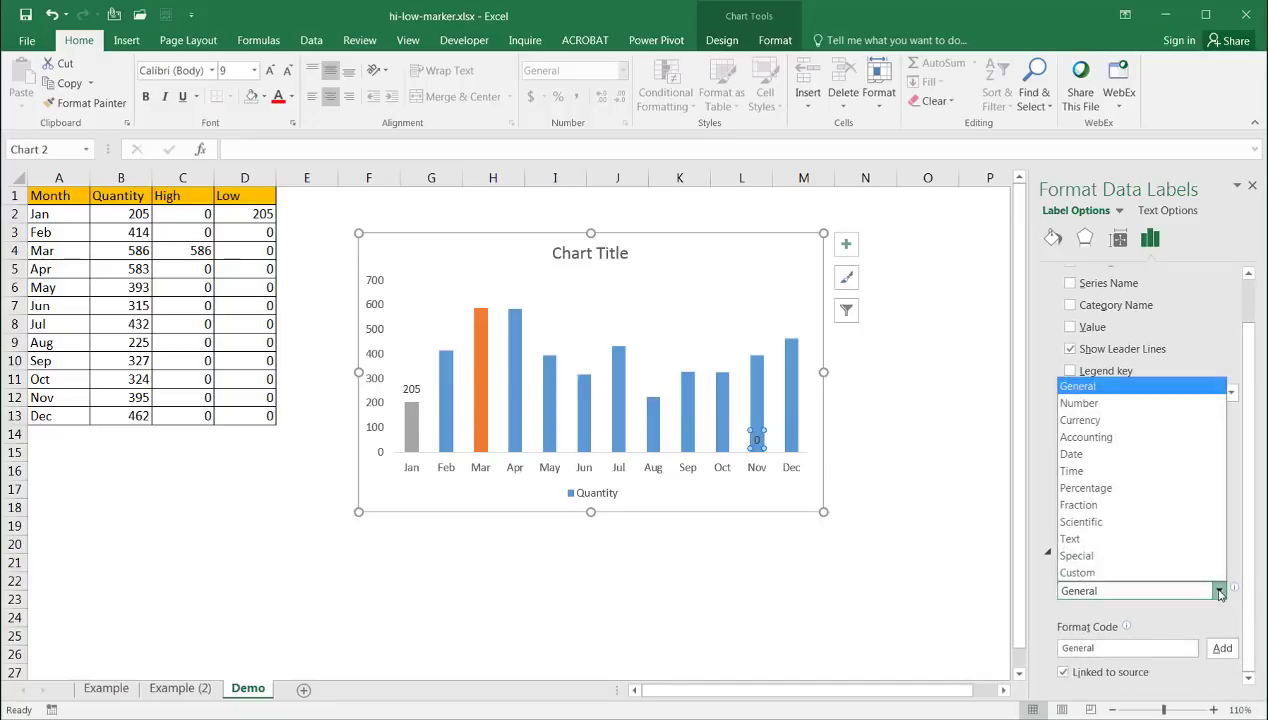
left_click(1188, 572)
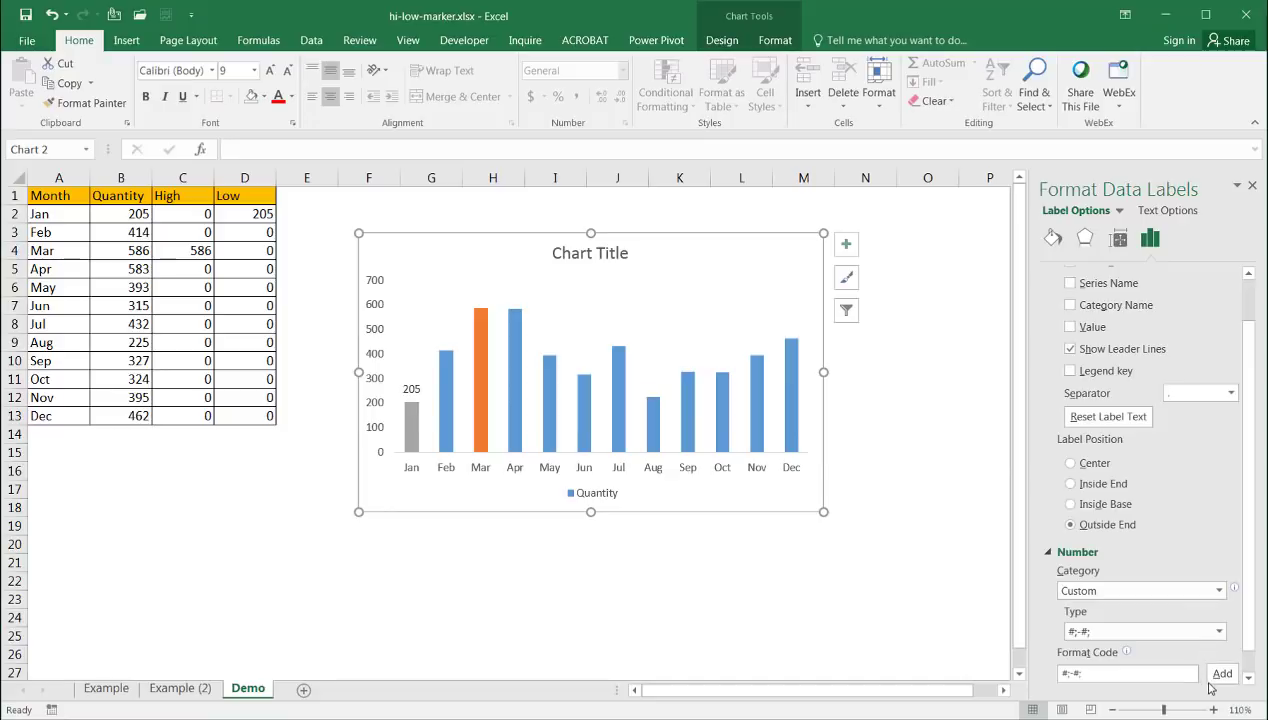
left_click(1222, 675)
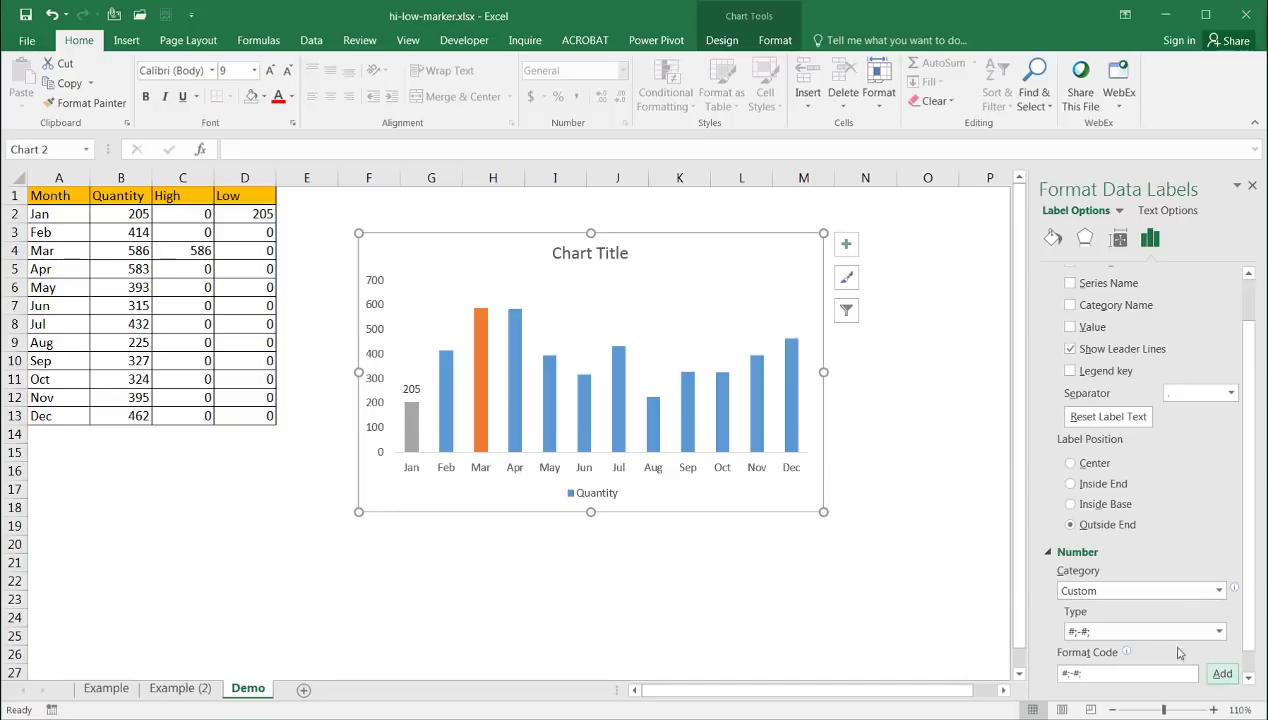
Recalculate the sheet, show values without leader lines in the High series' data labels, and review their number format
left_click(857, 620)
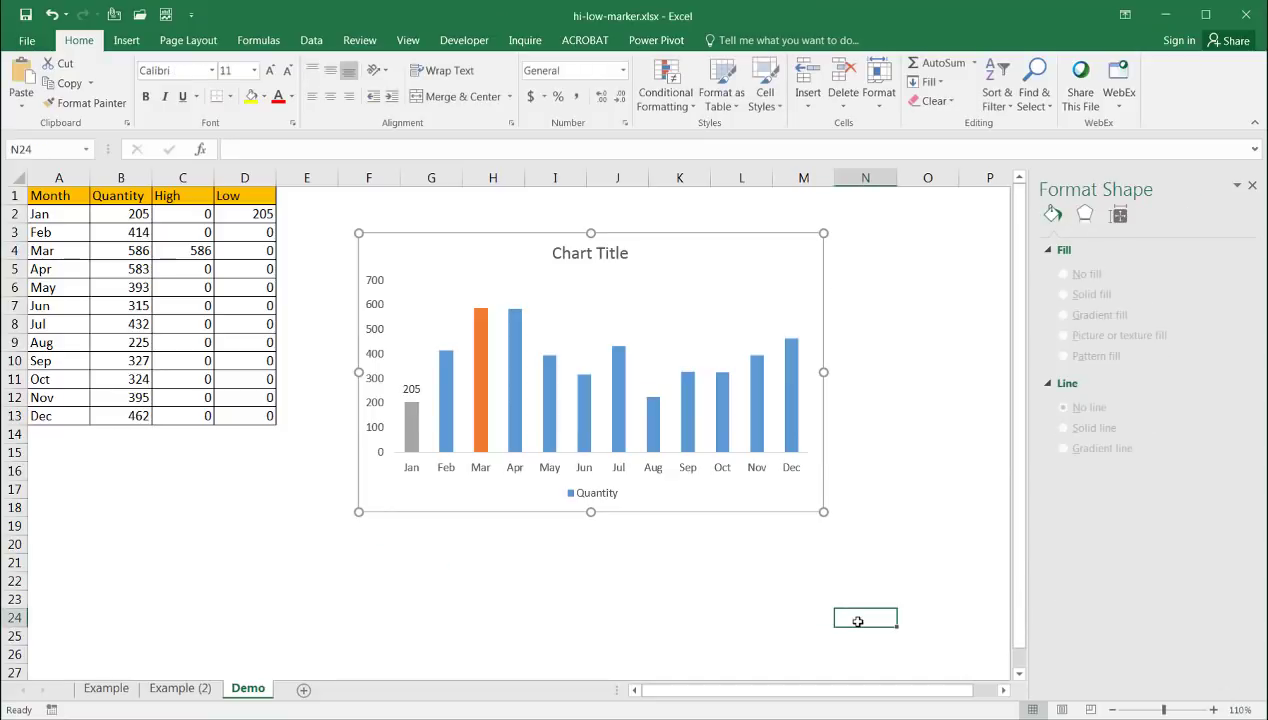
key("F9")
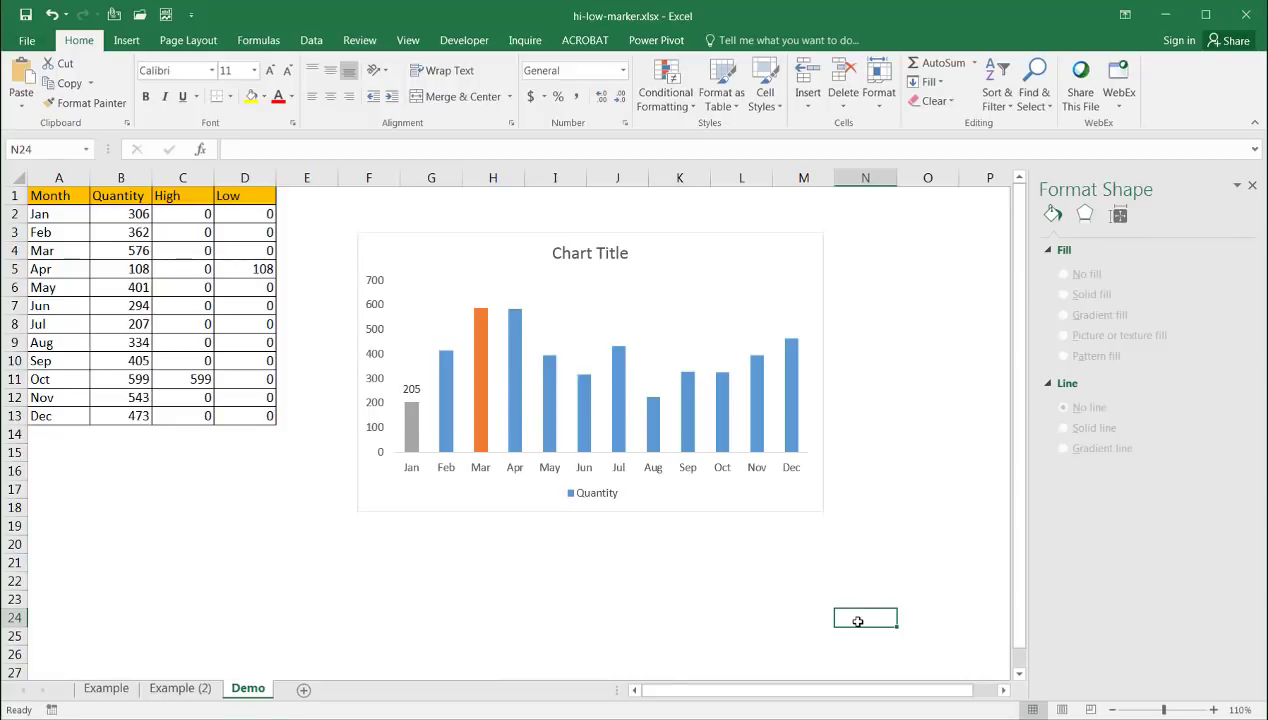
left_click(724, 326)
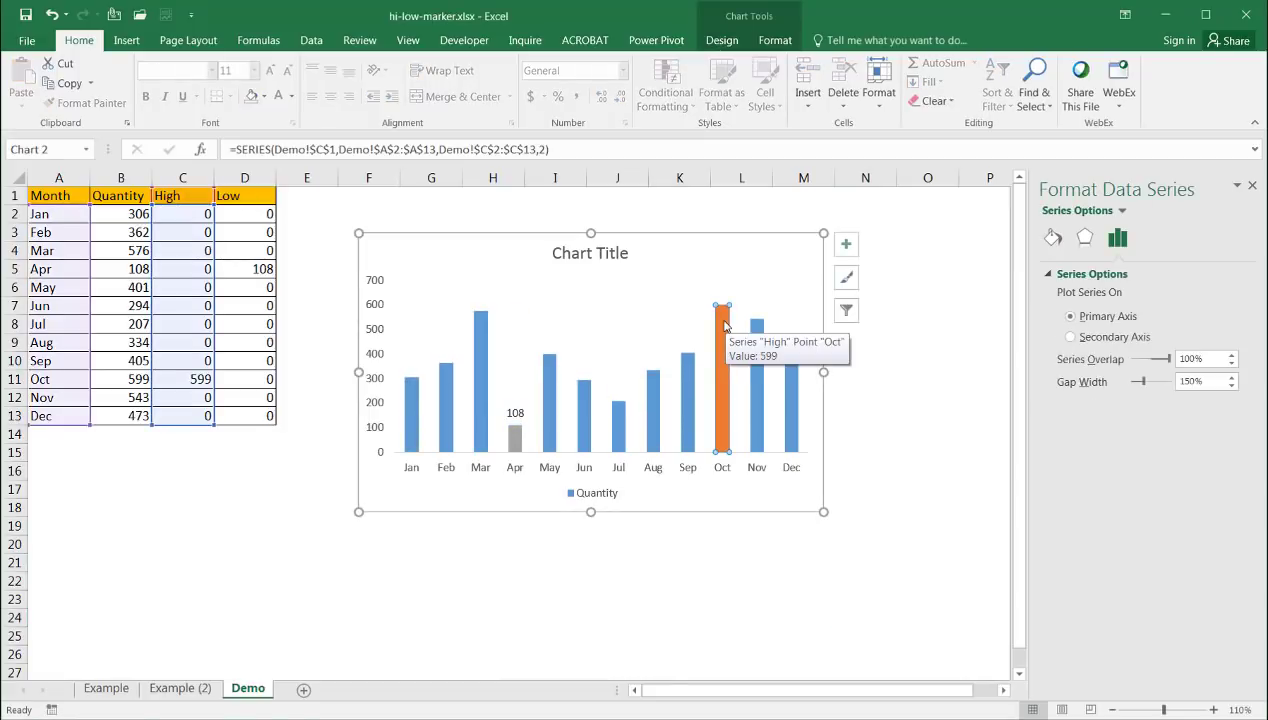
right_click(726, 322)
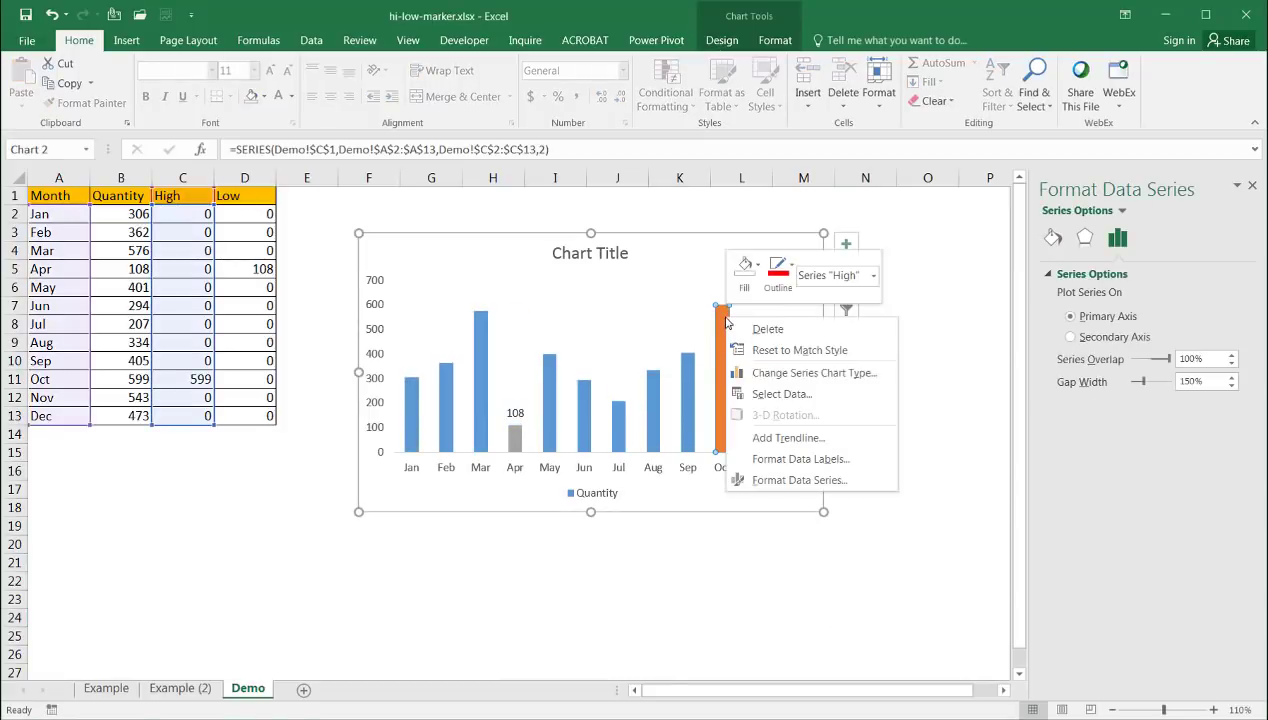
left_click(831, 462)
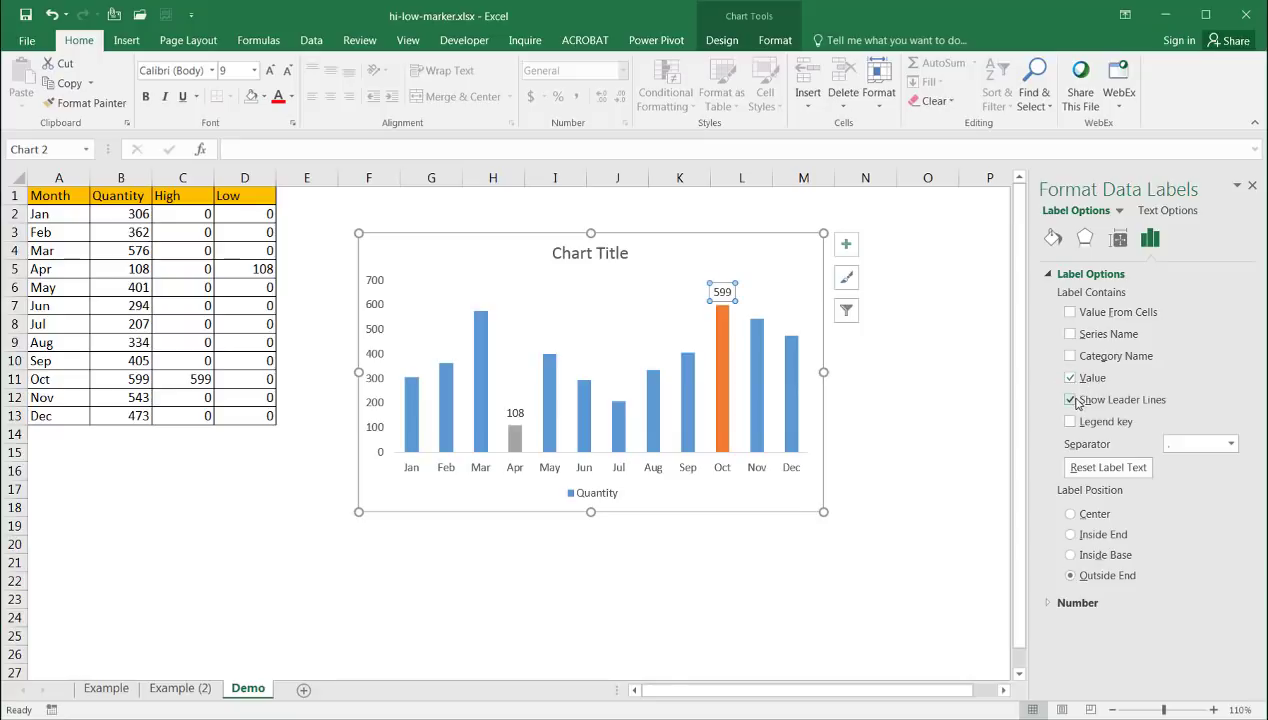
left_click(1049, 604)
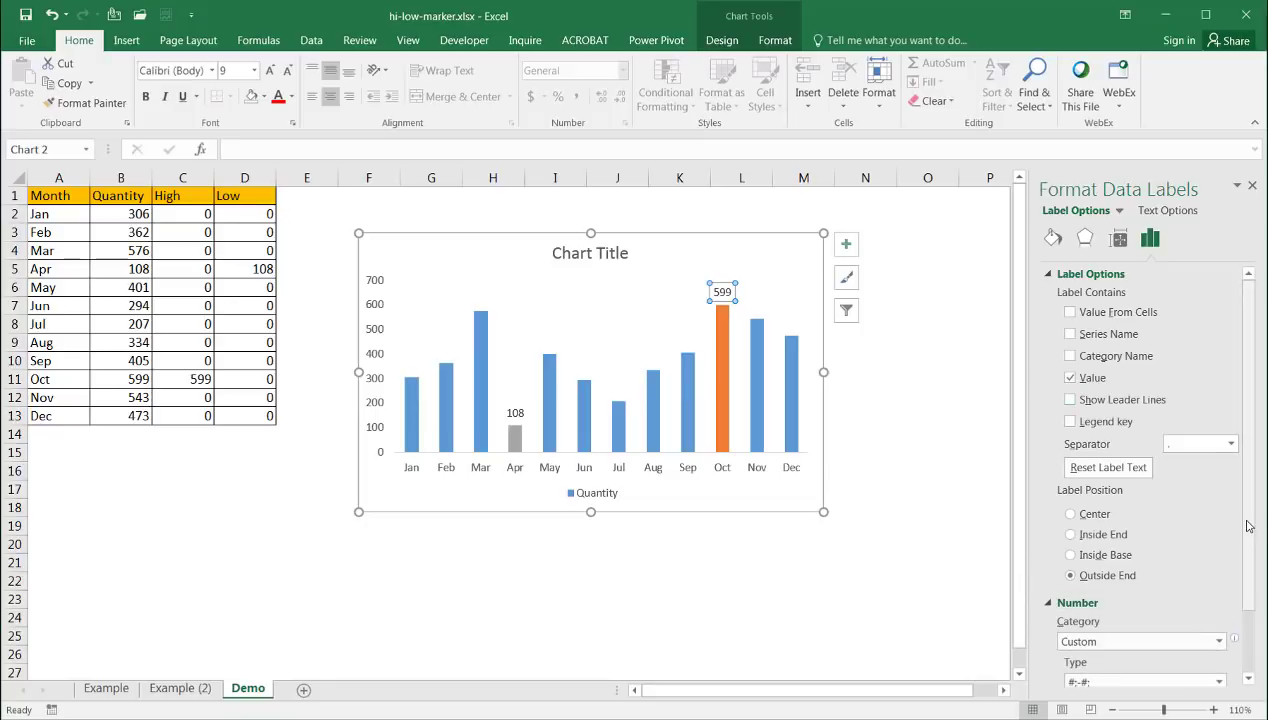
left_click(1249, 680)
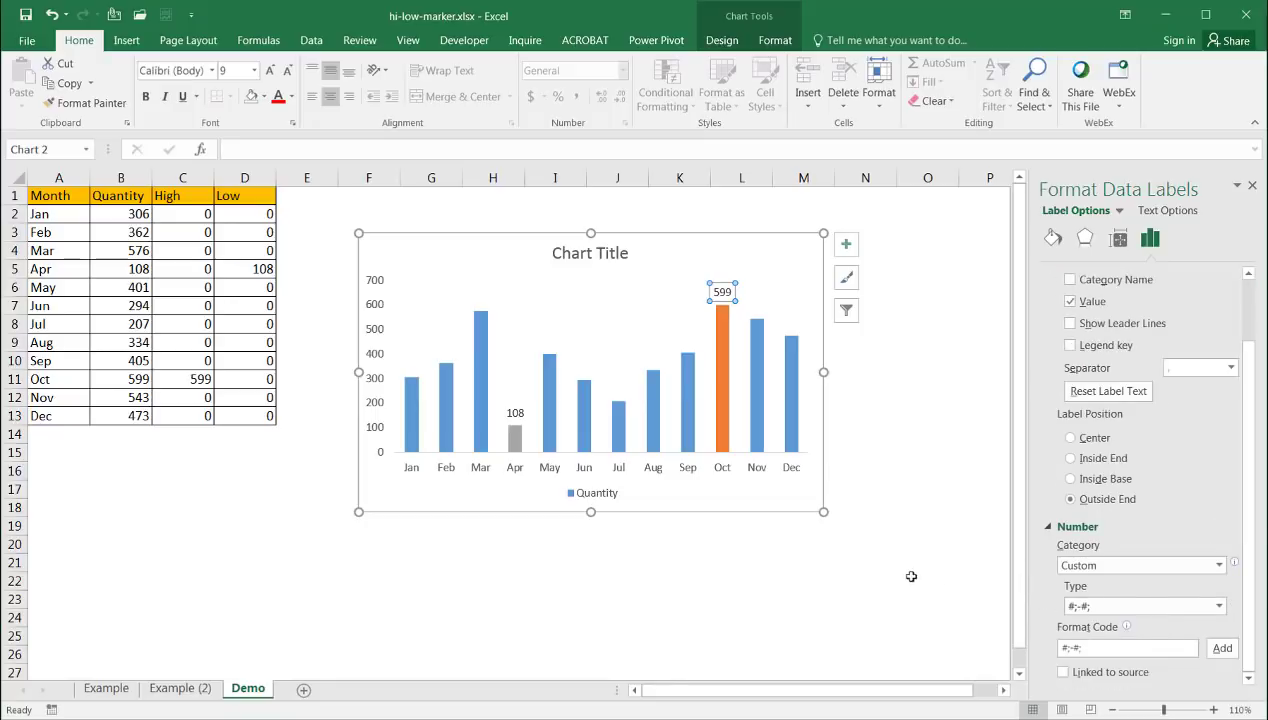
Recalculate the sheet repeatedly to test that both the highest and lowest columns carry their value labels
left_click(816, 577)
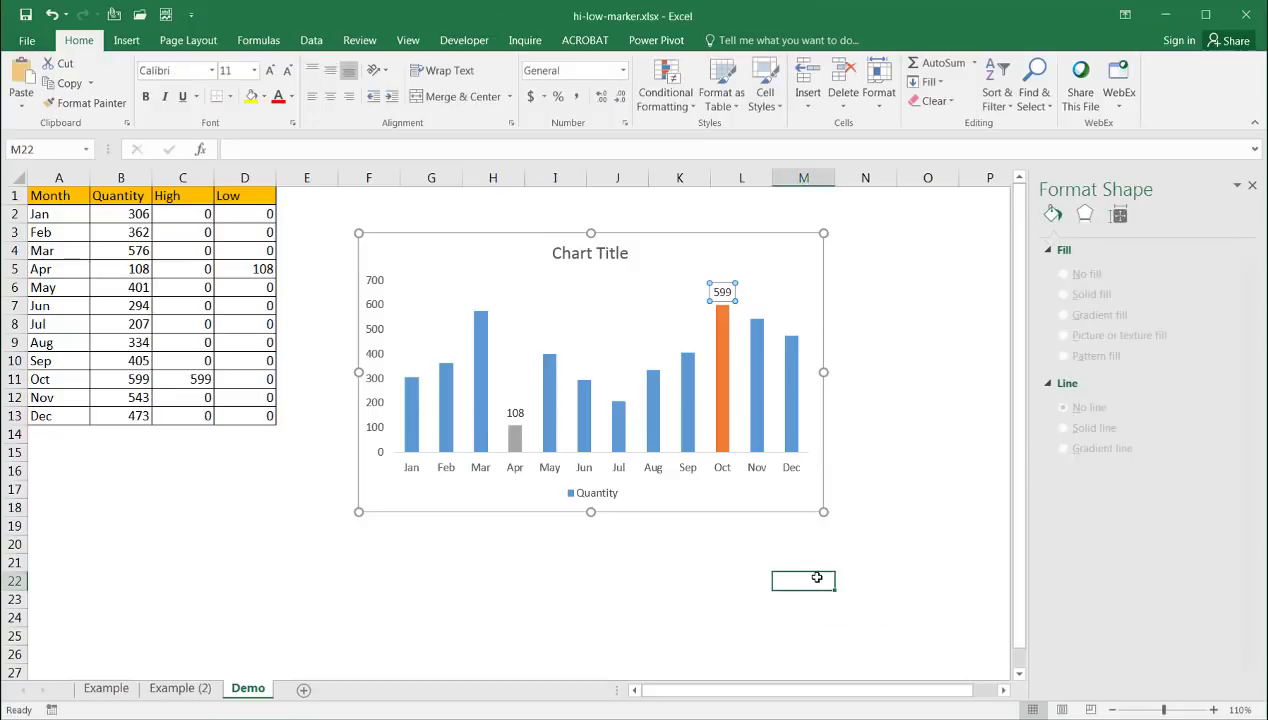
key("F9")
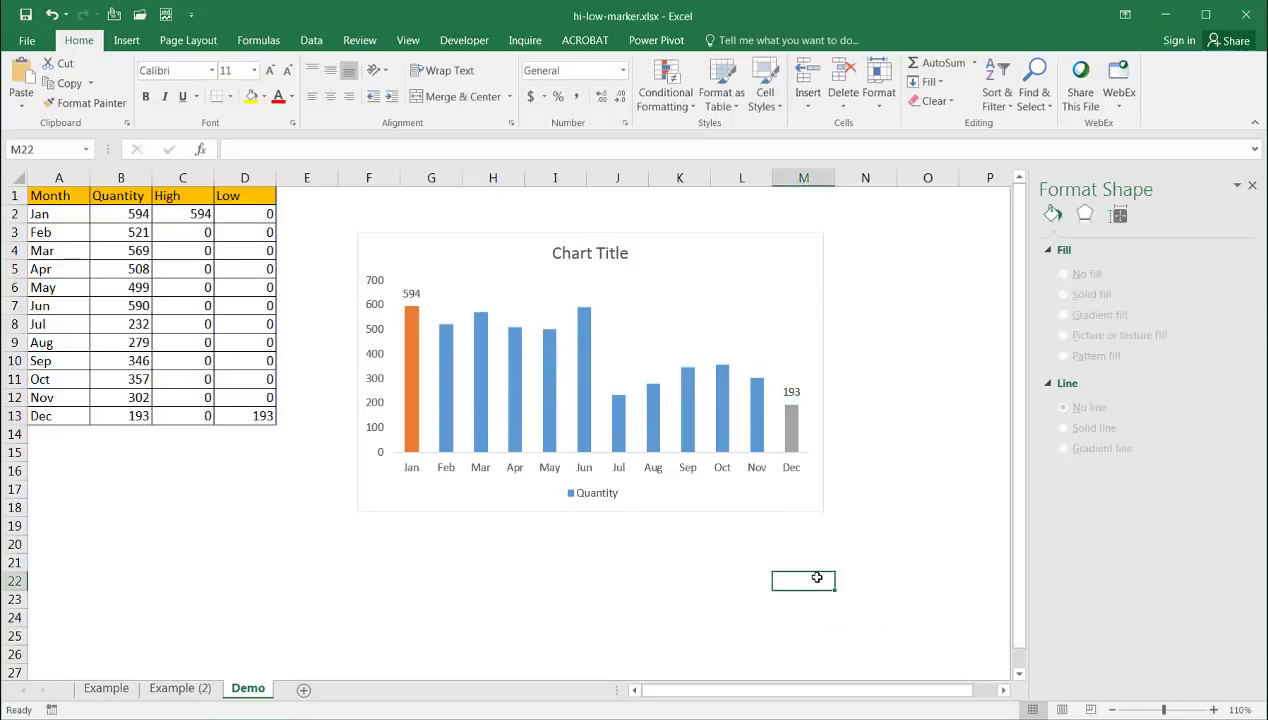
key("F9")
key("F9")
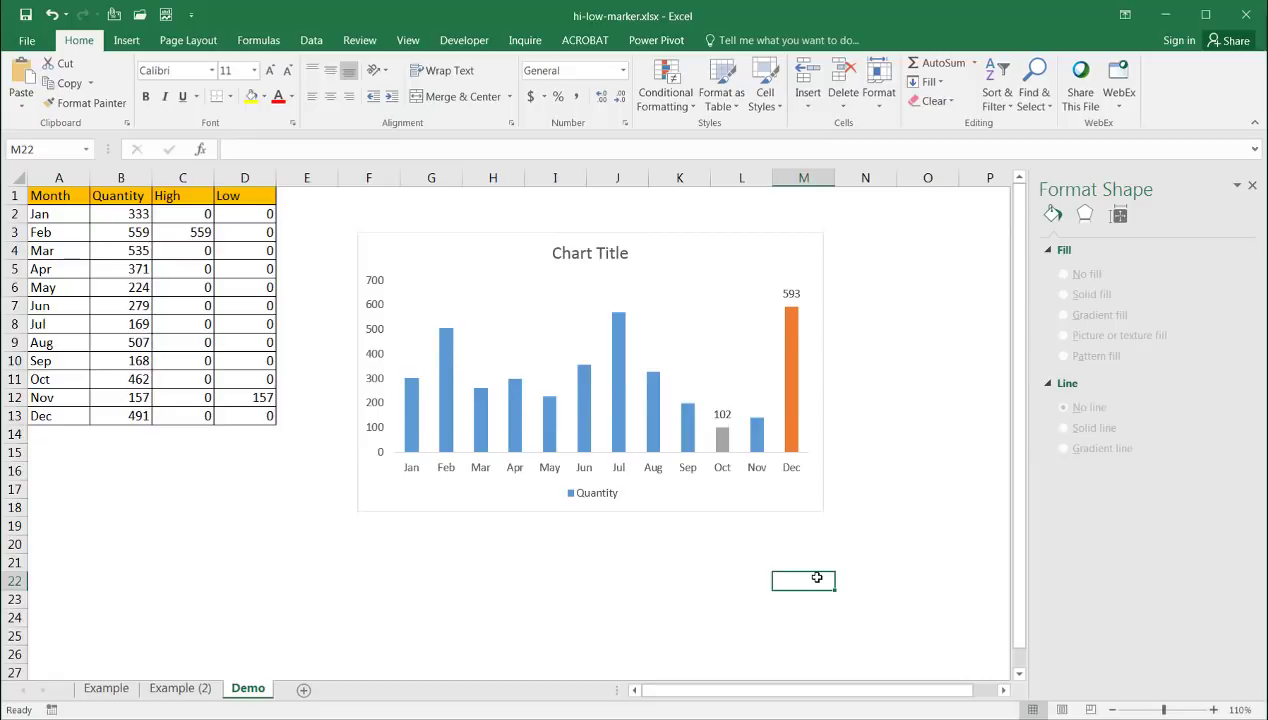
key("F9")
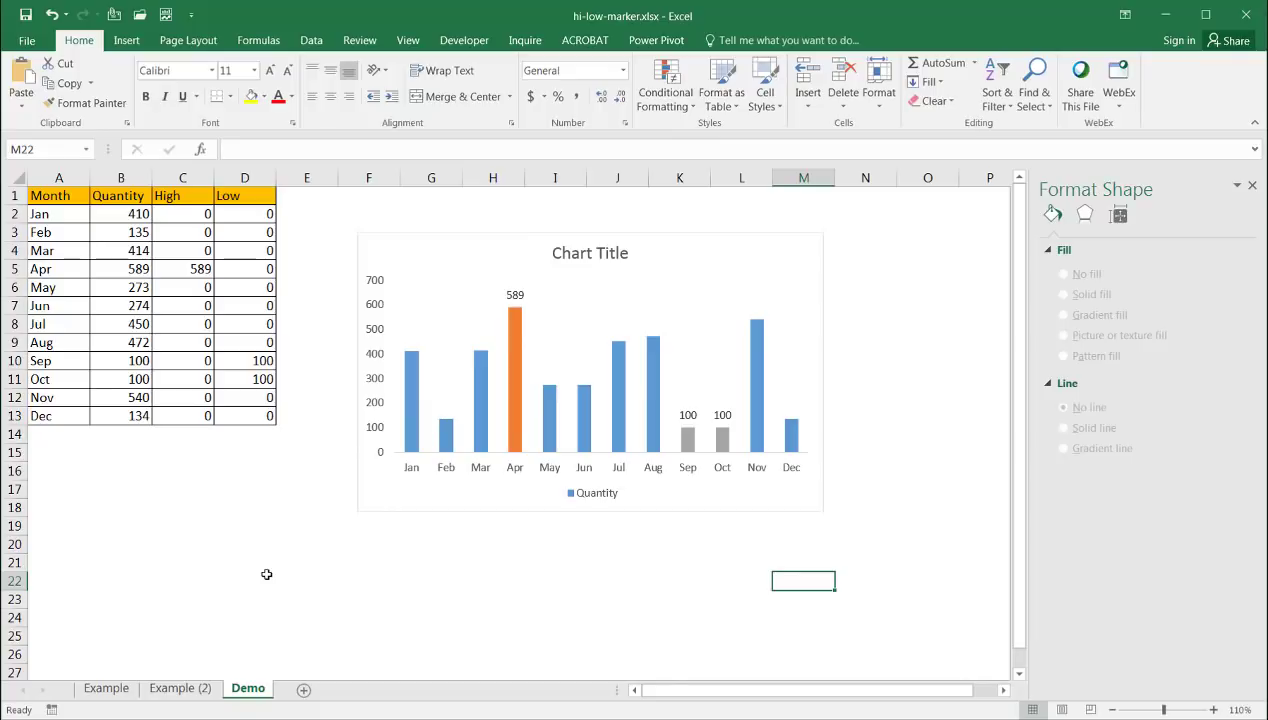
View the line chart and its High and Low columns on the Example (2) sheet and return to the Demo sheet
left_click(206, 688)
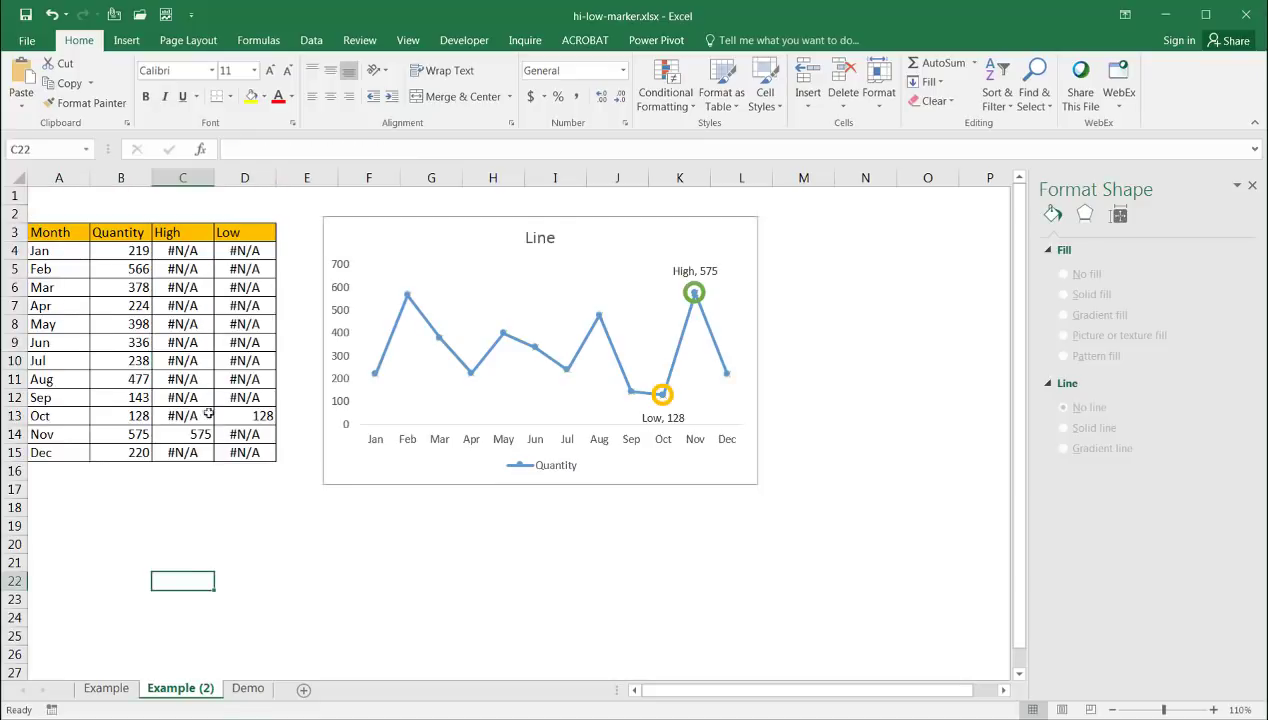
left_click(242, 690)
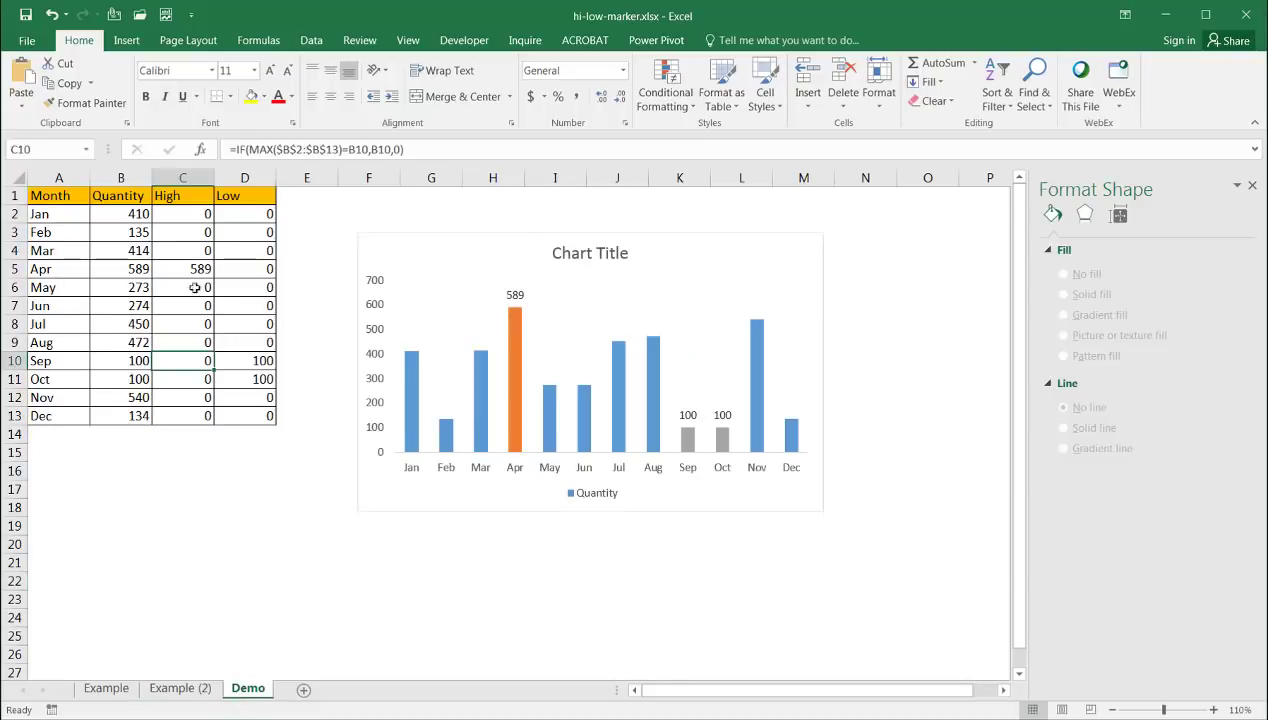